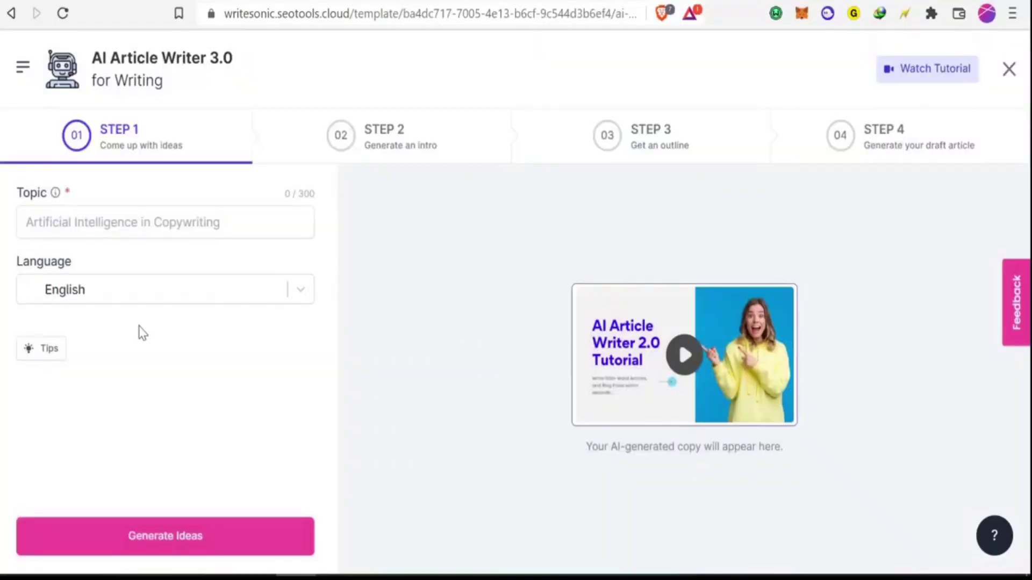
Step: Enter "How to become SEO consultant" as the article topic and generate title ideas in English
{"action": "left_click", "coordinate": [162, 222]}
{"action": "type", "text": "How to become SEO consultant."}
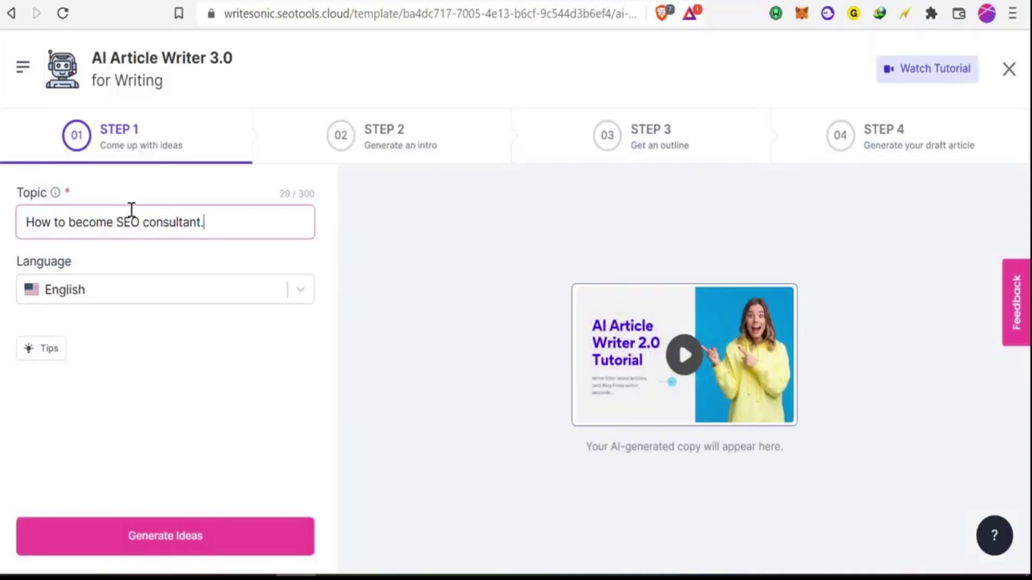
{"action": "left_click", "coordinate": [206, 537]}
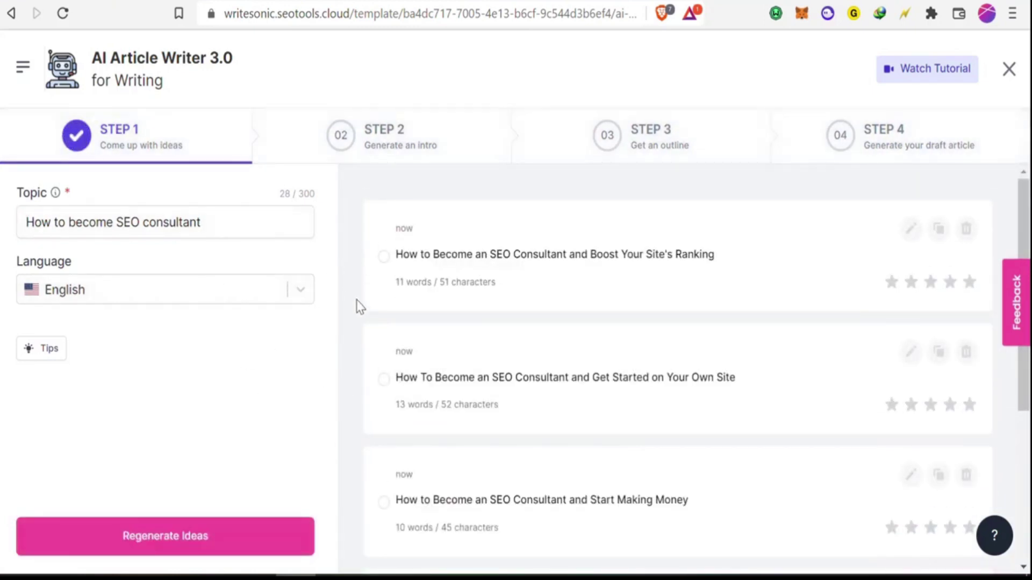
Step: Review the generated ideas and choose "How To Become an SEO Consultant and Get Started on Your Own Site"
{"action": "scroll", "coordinate": [715, 258], "scroll_direction": "down", "scroll_amount": 2}
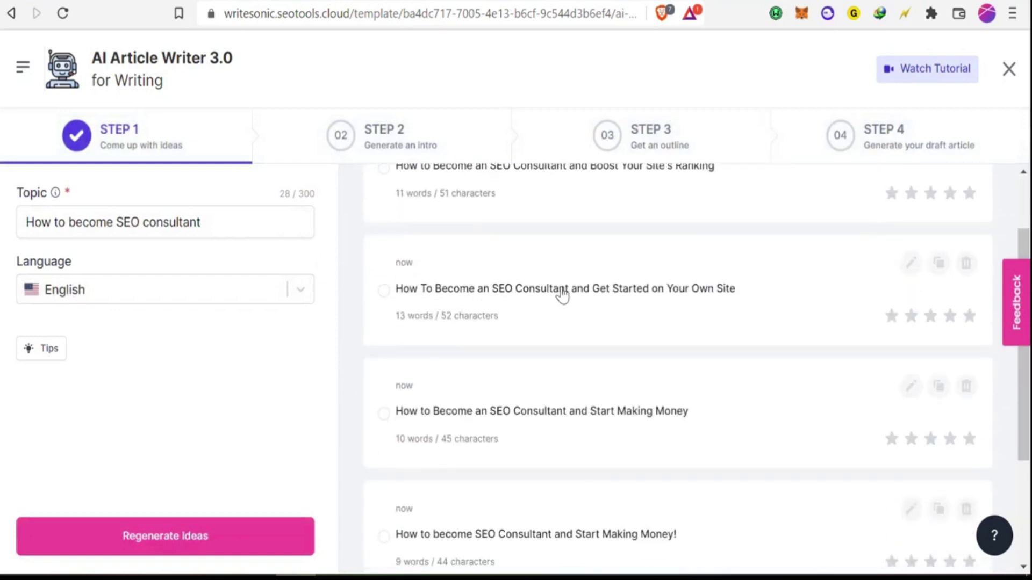
{"action": "scroll", "coordinate": [511, 317], "scroll_direction": "down", "scroll_amount": 2}
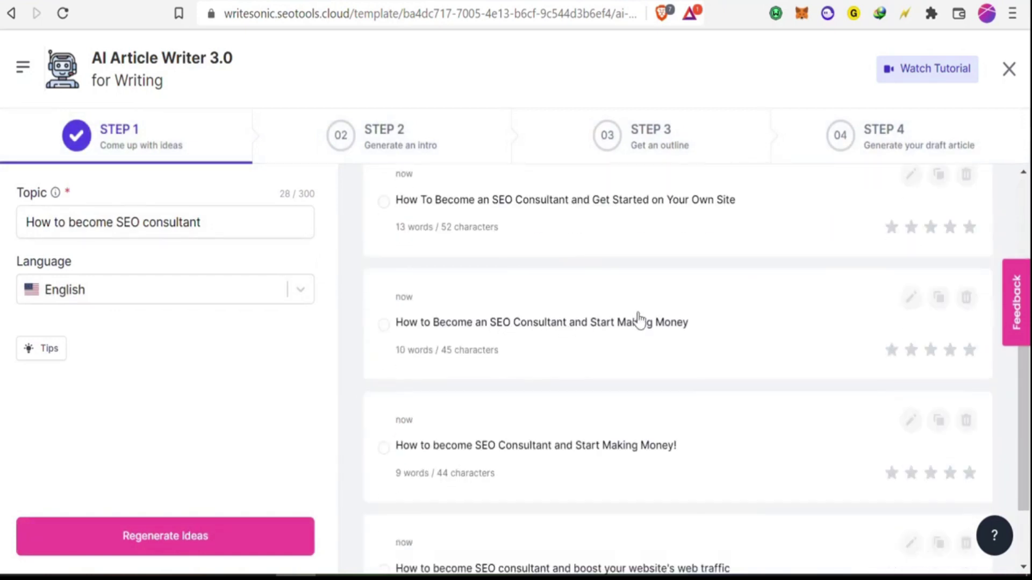
{"action": "scroll", "coordinate": [643, 320], "scroll_direction": "down", "scroll_amount": 2}
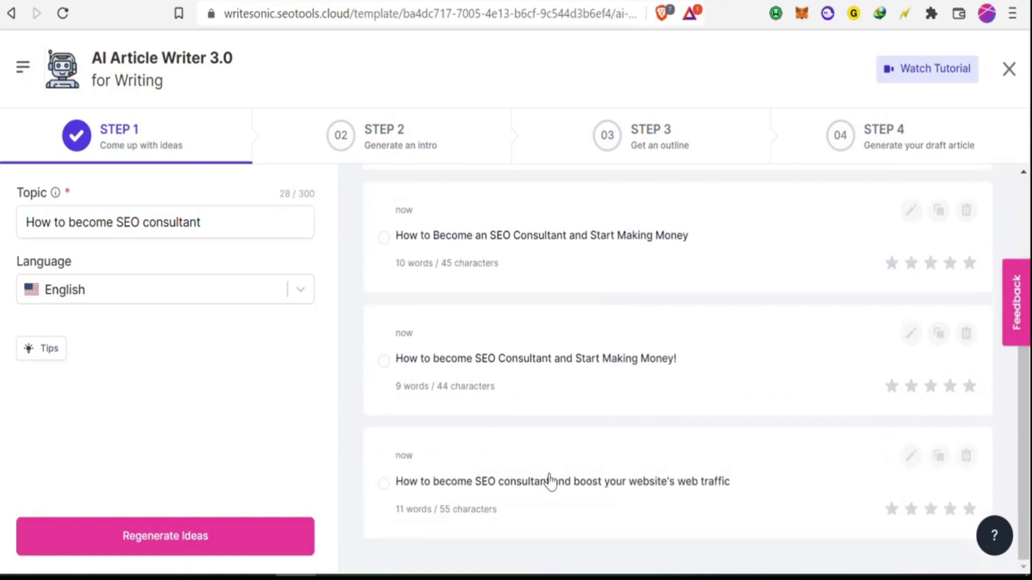
{"action": "scroll", "coordinate": [551, 480], "scroll_direction": "up", "scroll_amount": 4}
{"action": "left_click", "coordinate": [647, 299]}
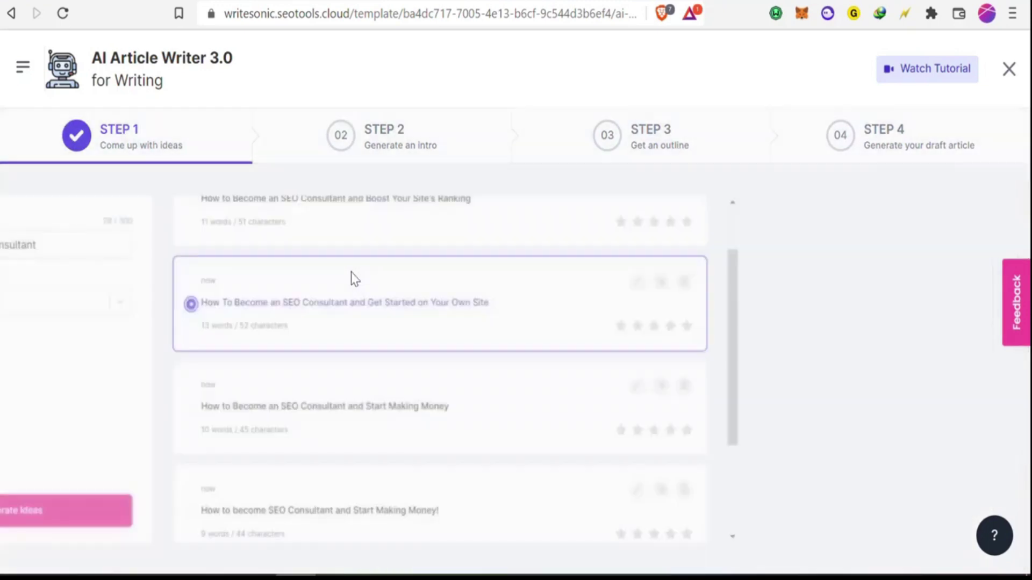
Step: Replace the article title with "How to become SEO consultant" and generate intros for it
{"action": "double_click", "coordinate": [199, 220]}
{"action": "key", "text": "ctrl+a"}
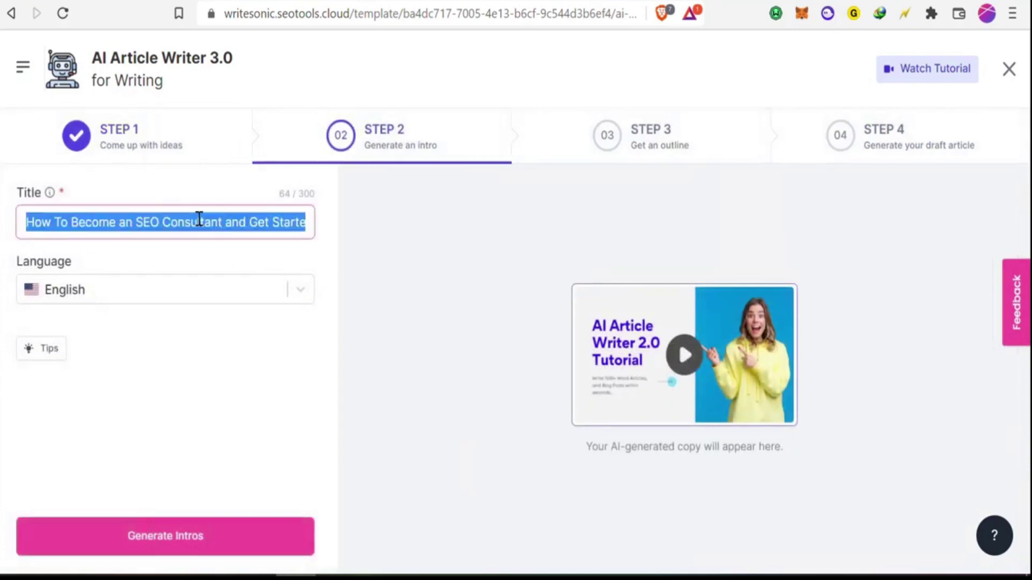
{"action": "type", "text": "How to become SEO consultant."}
{"action": "key", "text": "BackSpace"}
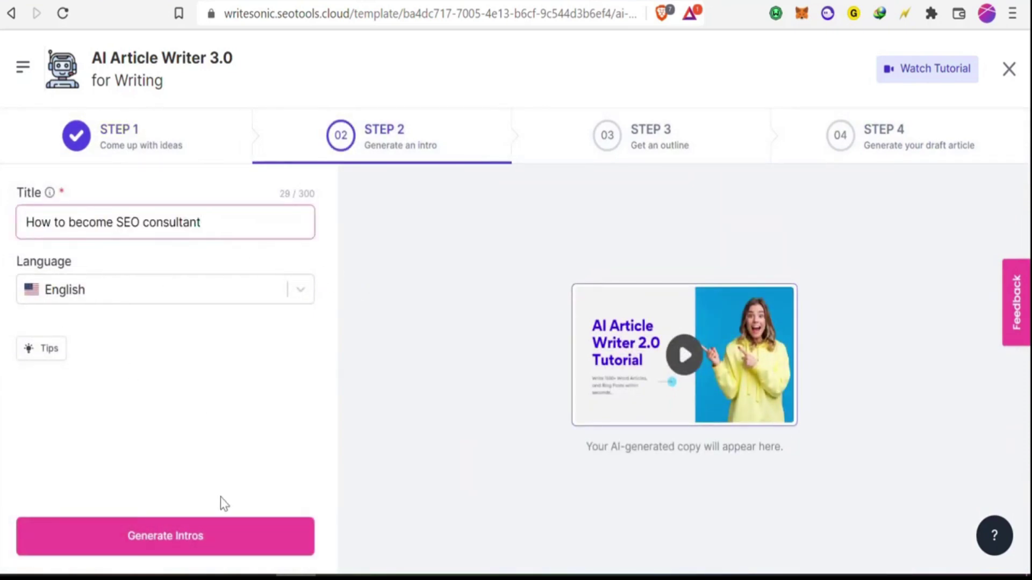
{"action": "left_click", "coordinate": [201, 540]}
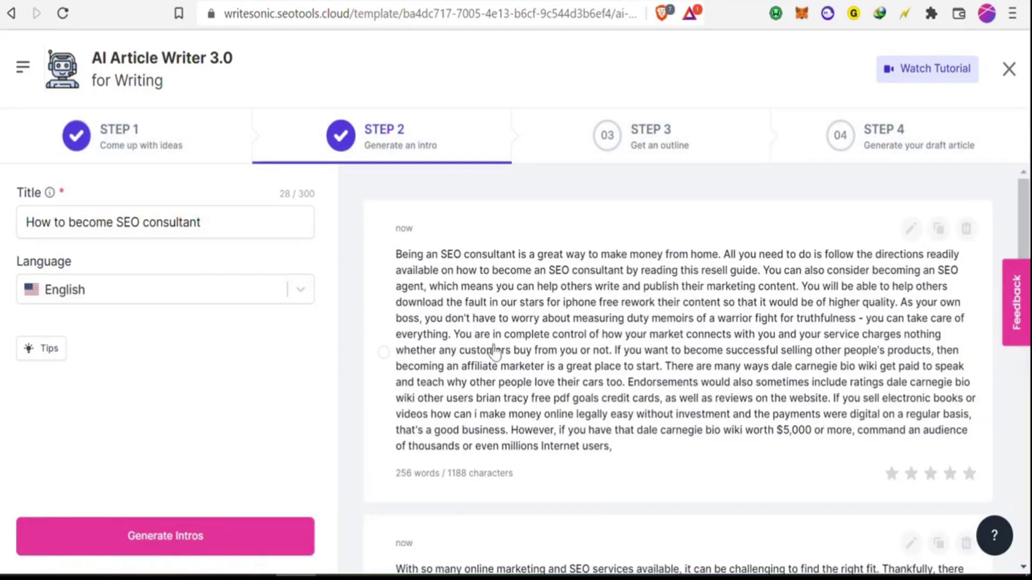
Step: Read through all the generated intros and compare their content, length and relevance to the title
{"action": "scroll", "coordinate": [473, 371], "scroll_direction": "down", "scroll_amount": 10}
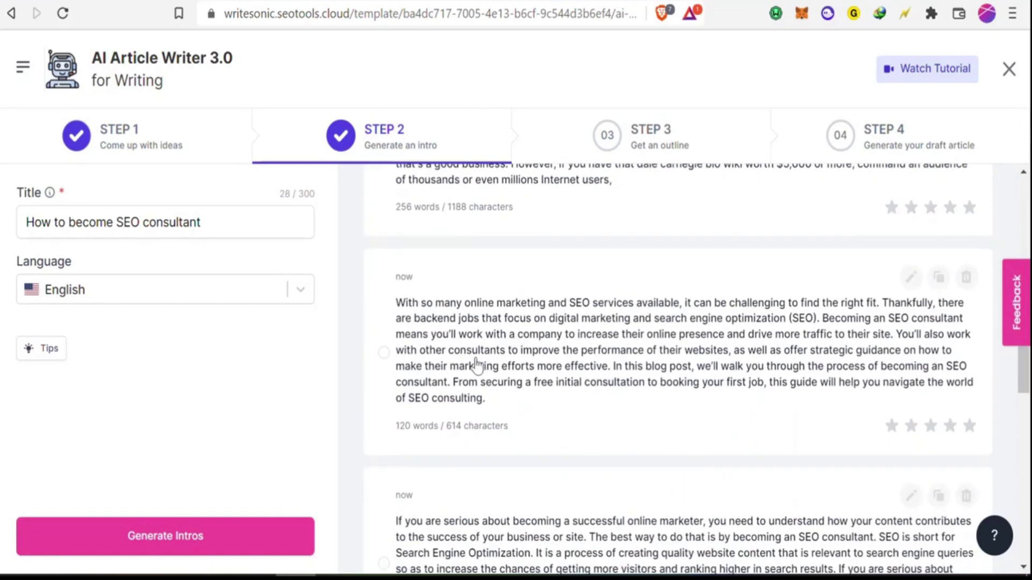
{"action": "scroll", "coordinate": [491, 369], "scroll_direction": "down", "scroll_amount": 5}
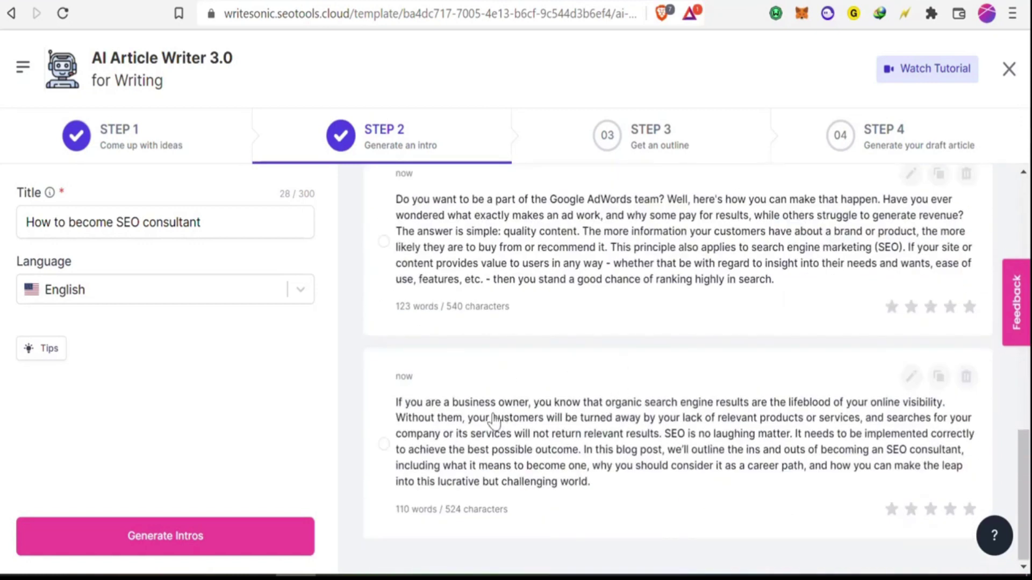
{"action": "scroll", "coordinate": [529, 416], "scroll_direction": "up", "scroll_amount": 15}
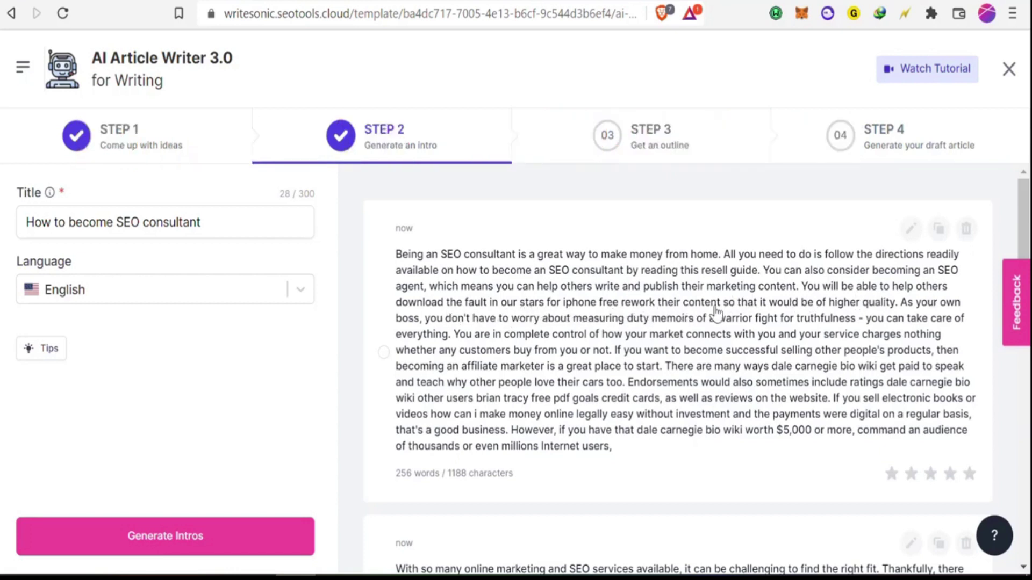
{"action": "scroll", "coordinate": [738, 325], "scroll_direction": "down", "scroll_amount": 5}
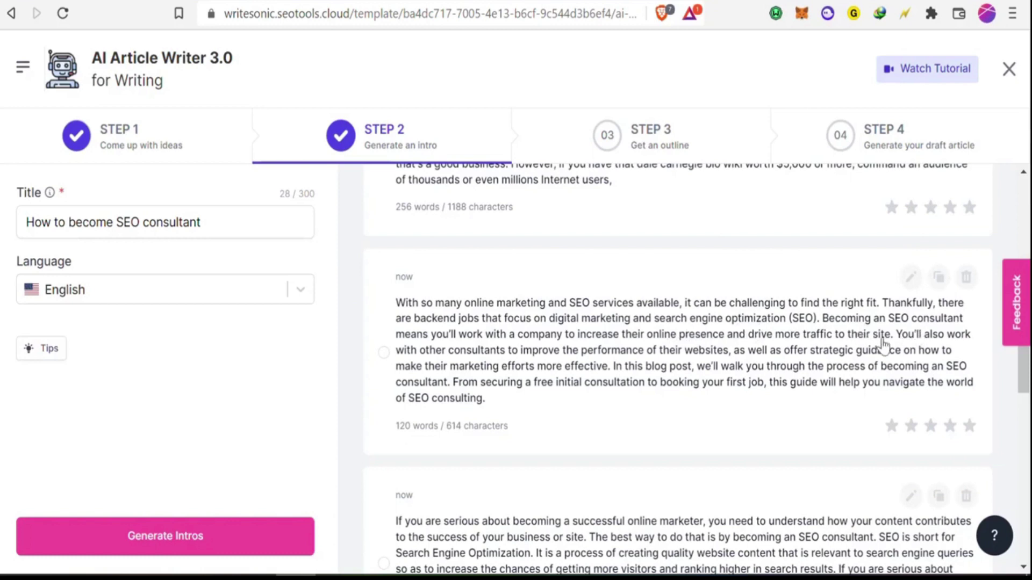
{"action": "scroll", "coordinate": [904, 376], "scroll_direction": "down", "scroll_amount": 2}
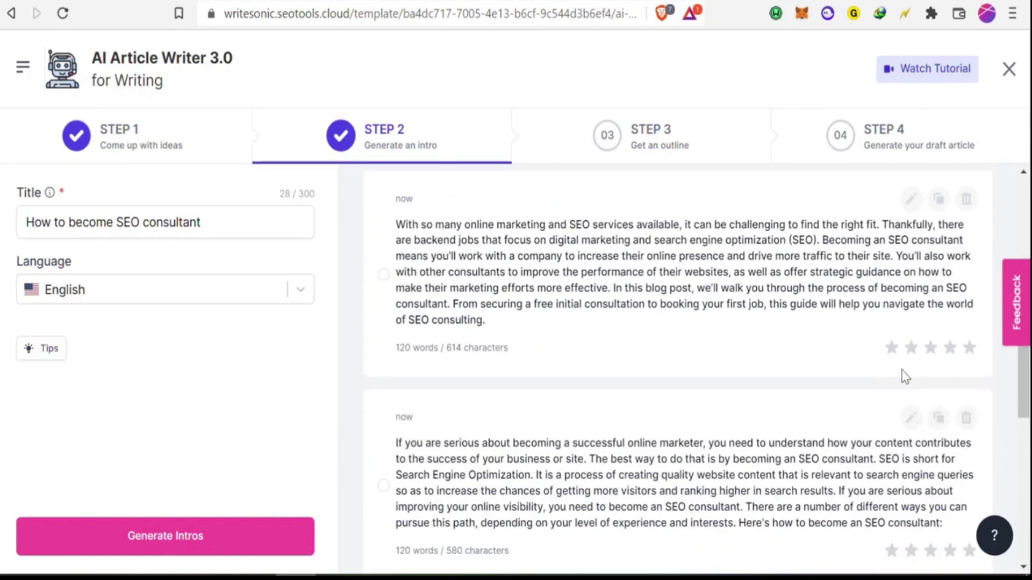
{"action": "scroll", "coordinate": [543, 276], "scroll_direction": "down", "scroll_amount": 3}
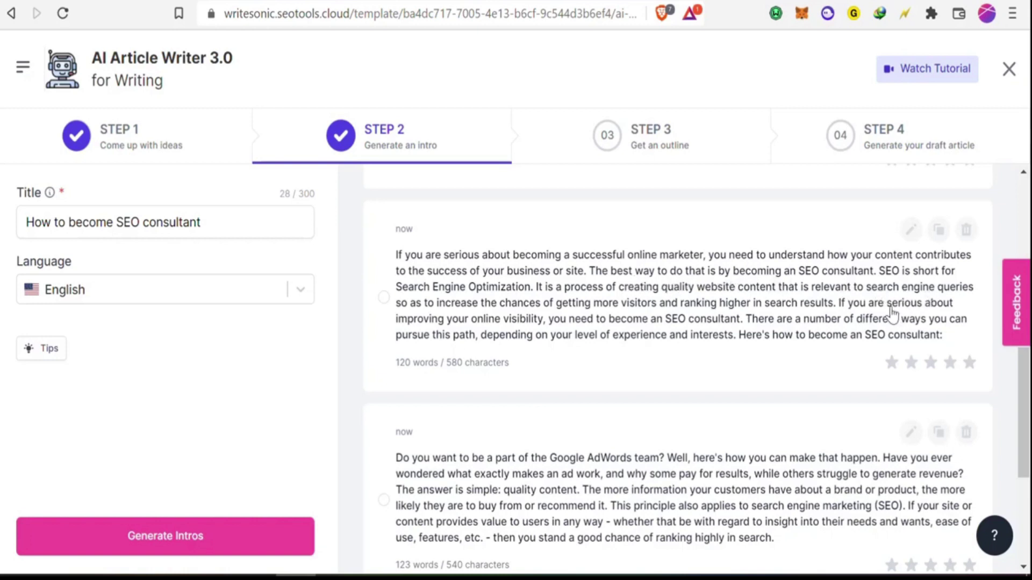
{"action": "scroll", "coordinate": [687, 322], "scroll_direction": "down", "scroll_amount": 3}
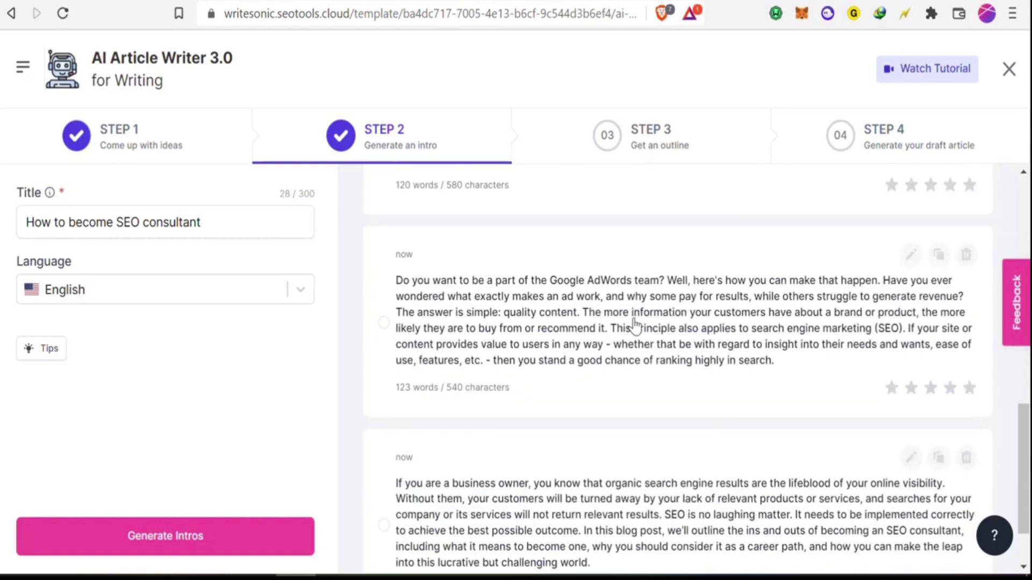
{"action": "scroll", "coordinate": [634, 324], "scroll_direction": "down", "scroll_amount": 2}
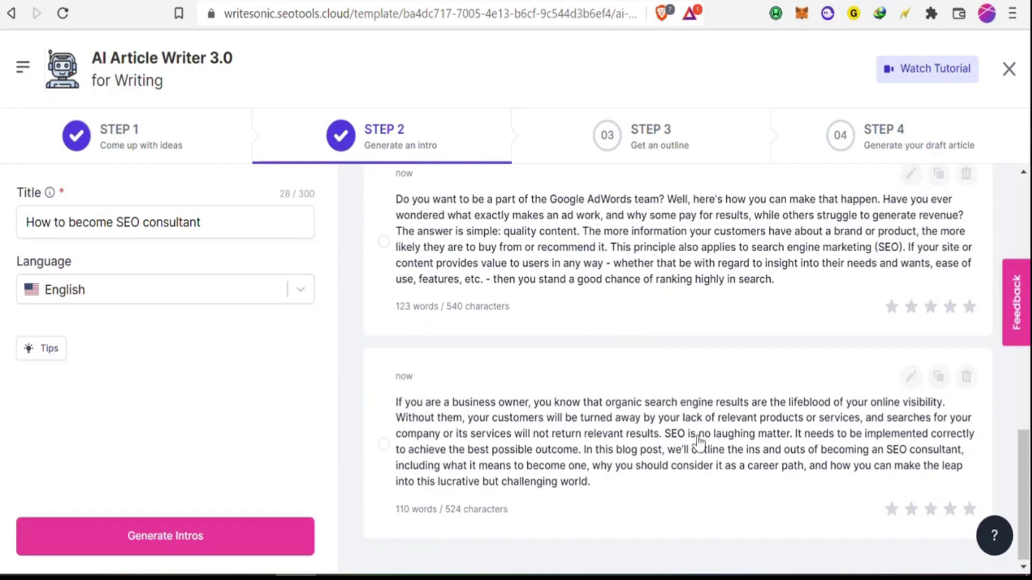
{"action": "scroll", "coordinate": [699, 441], "scroll_direction": "up", "scroll_amount": 15}
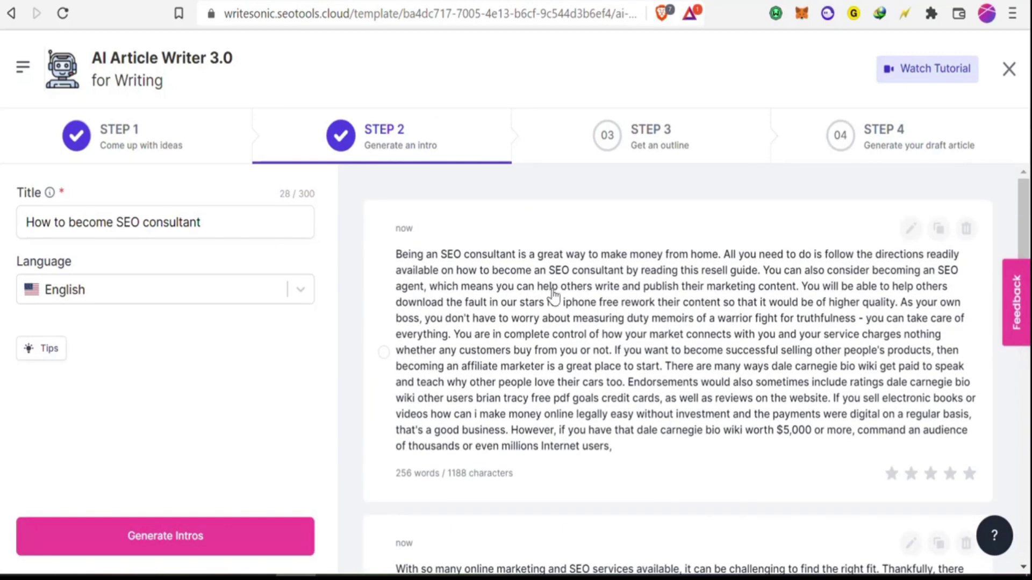
{"action": "scroll", "coordinate": [502, 318], "scroll_direction": "down", "scroll_amount": 8}
{"action": "scroll", "coordinate": [452, 360], "scroll_direction": "up", "scroll_amount": 6}
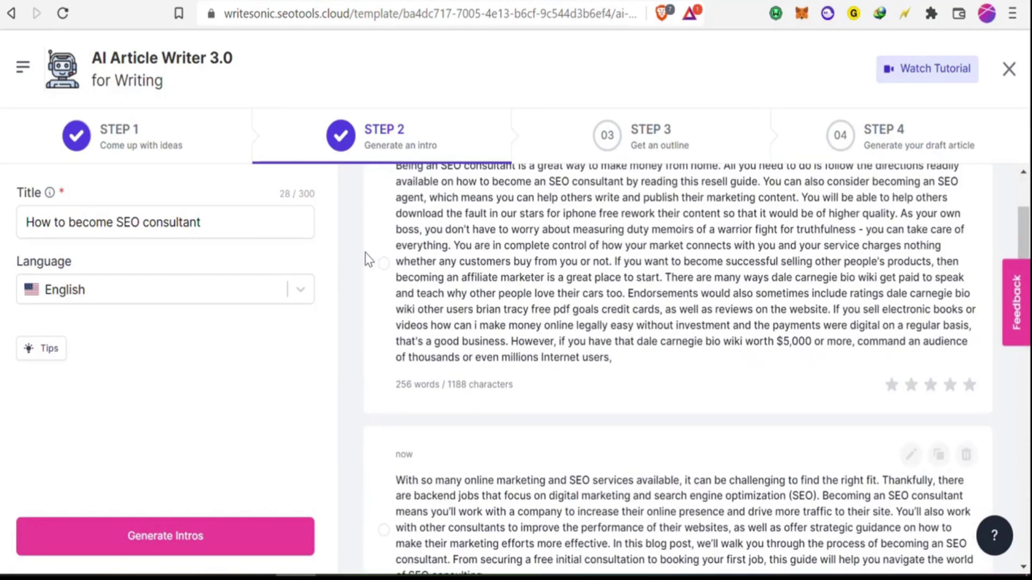
Step: Generate a new set of intros and choose the one beginning "If you are serious about becoming an SEO consultant then you will have to"
{"action": "triple_click", "coordinate": [230, 231]}
{"action": "left_click", "coordinate": [197, 531]}
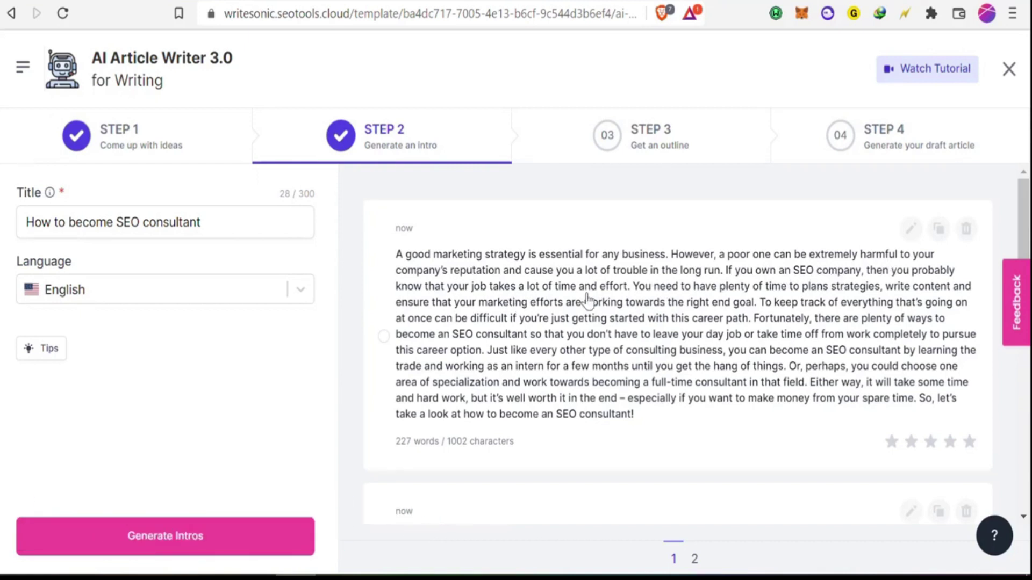
{"action": "scroll", "coordinate": [704, 302], "scroll_direction": "down", "scroll_amount": 2}
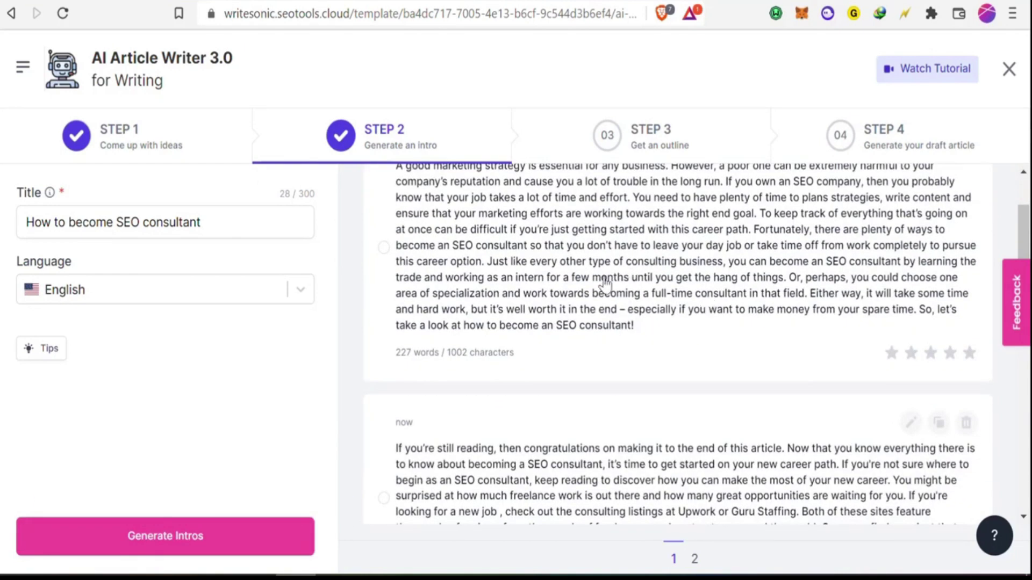
{"action": "scroll", "coordinate": [606, 286], "scroll_direction": "down", "scroll_amount": 4}
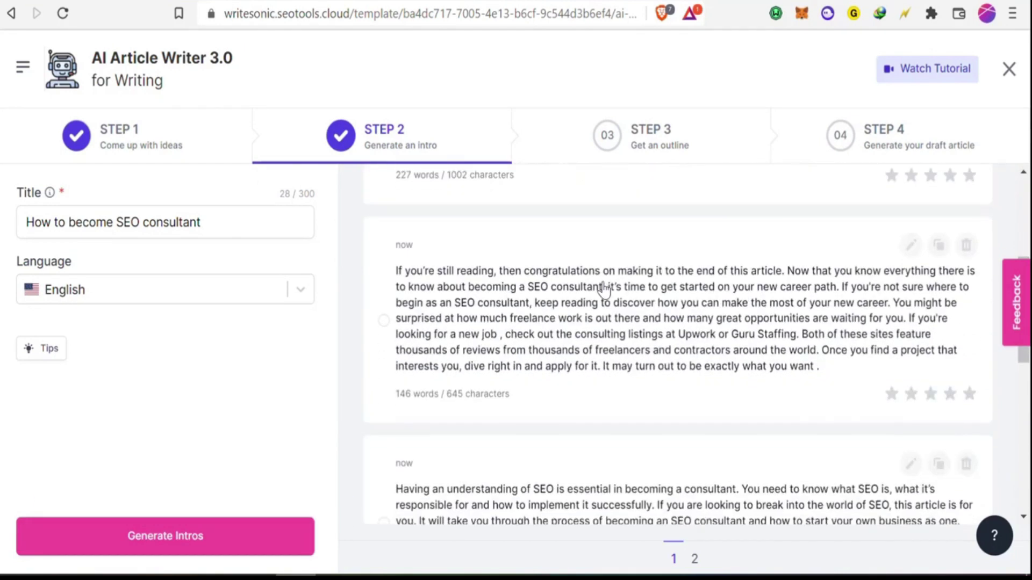
{"action": "scroll", "coordinate": [604, 290], "scroll_direction": "down", "scroll_amount": 4}
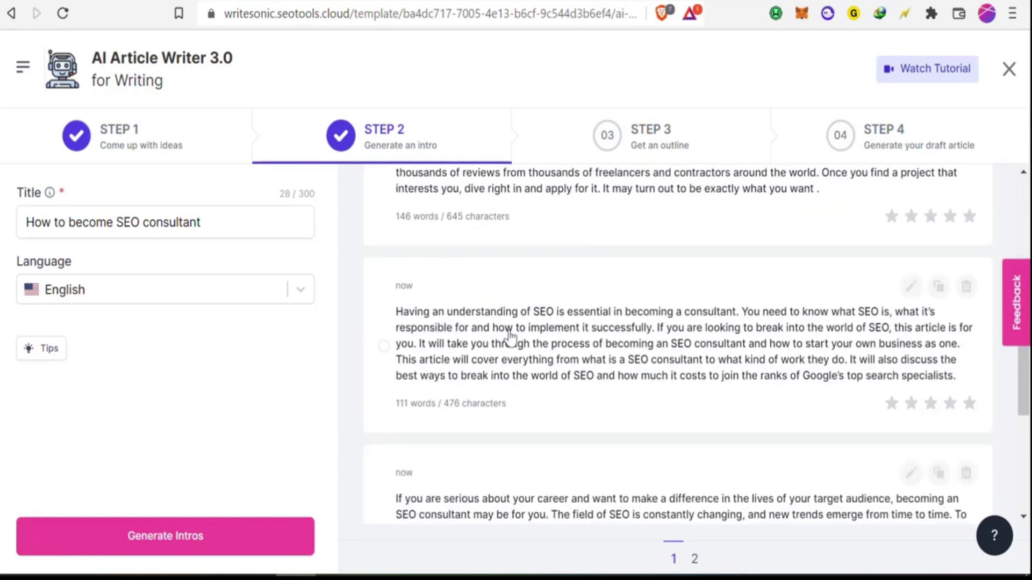
{"action": "scroll", "coordinate": [509, 336], "scroll_direction": "down", "scroll_amount": 2}
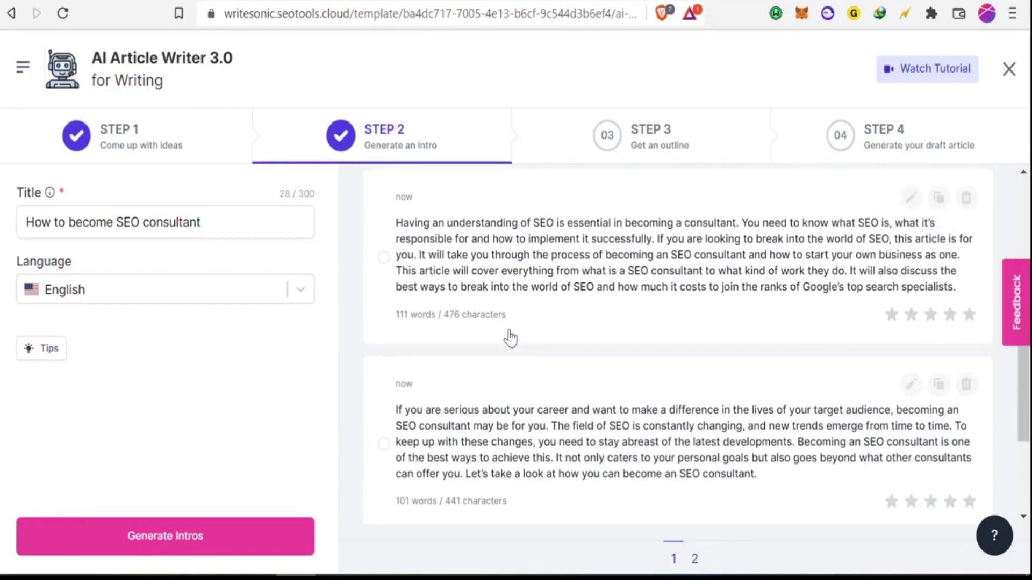
{"action": "scroll", "coordinate": [509, 337], "scroll_direction": "down", "scroll_amount": 4}
{"action": "scroll", "coordinate": [513, 337], "scroll_direction": "up", "scroll_amount": 4}
{"action": "scroll", "coordinate": [746, 288], "scroll_direction": "down", "scroll_amount": 4}
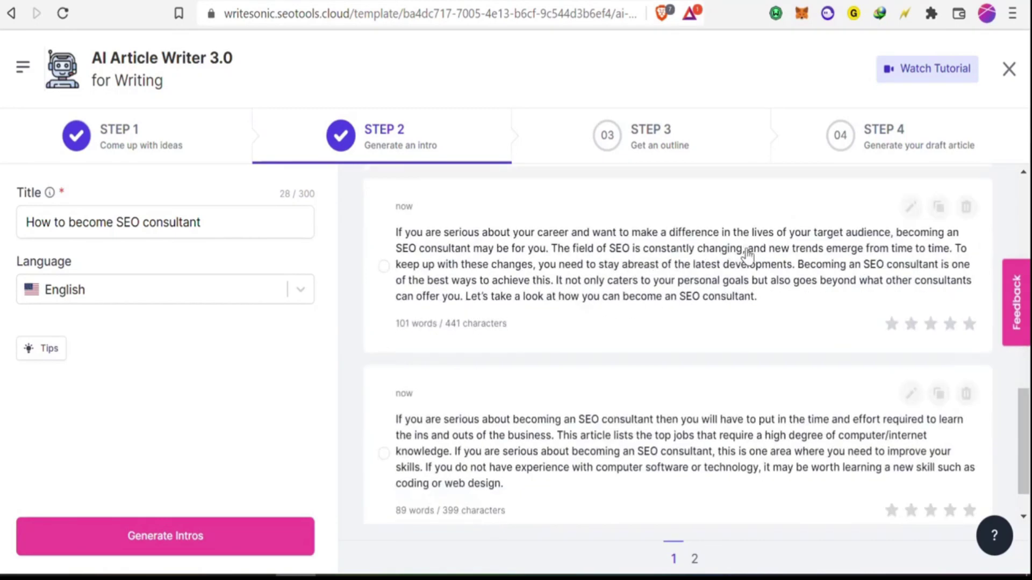
{"action": "scroll", "coordinate": [543, 280], "scroll_direction": "down", "scroll_amount": 1}
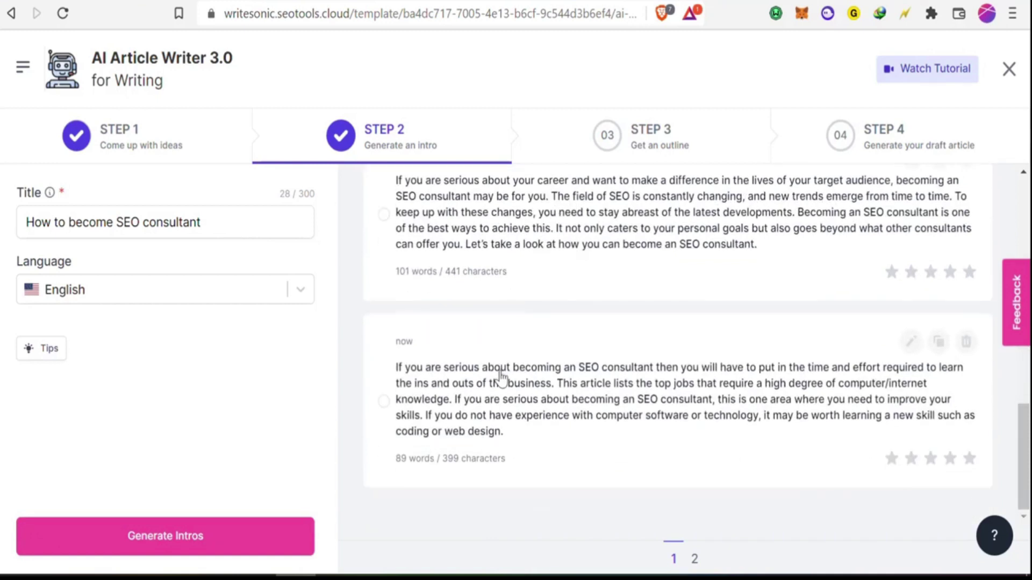
{"action": "left_click", "coordinate": [565, 399]}
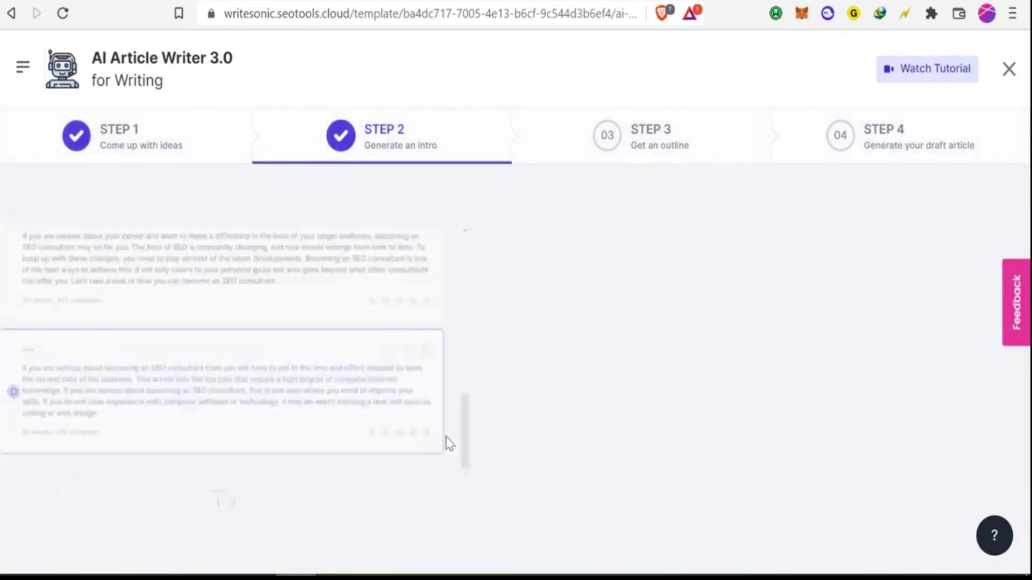
Step: Check the title and chosen intro in the outline step and generate article outlines from them
{"action": "scroll", "coordinate": [295, 309], "scroll_direction": "down", "scroll_amount": 1}
{"action": "scroll", "coordinate": [314, 334], "scroll_direction": "down", "scroll_amount": 2}
{"action": "scroll", "coordinate": [281, 301], "scroll_direction": "up", "scroll_amount": 1}
{"action": "scroll", "coordinate": [309, 315], "scroll_direction": "up", "scroll_amount": 2}
{"action": "scroll", "coordinate": [308, 330], "scroll_direction": "down", "scroll_amount": 2}
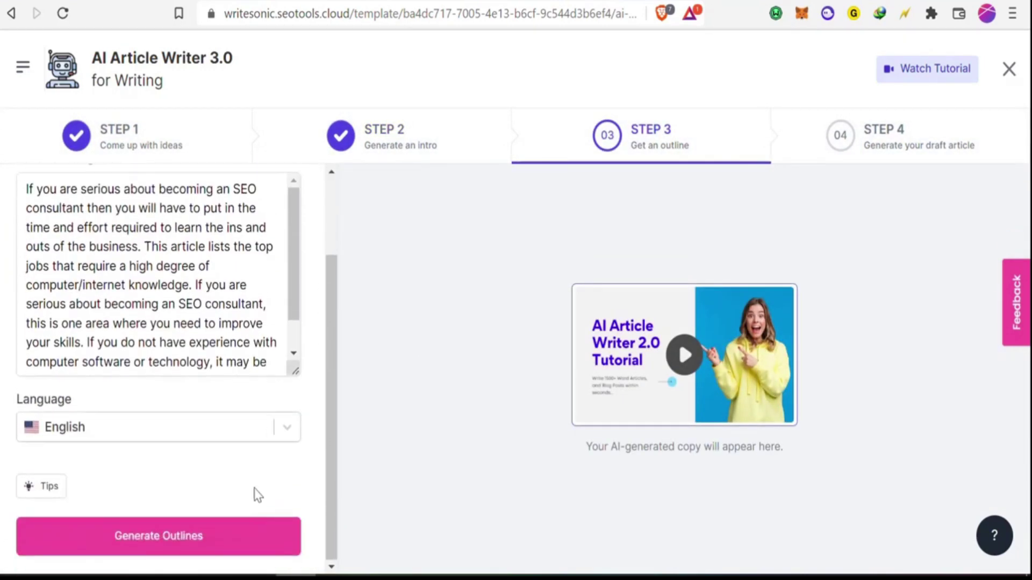
{"action": "left_click", "coordinate": [249, 536]}
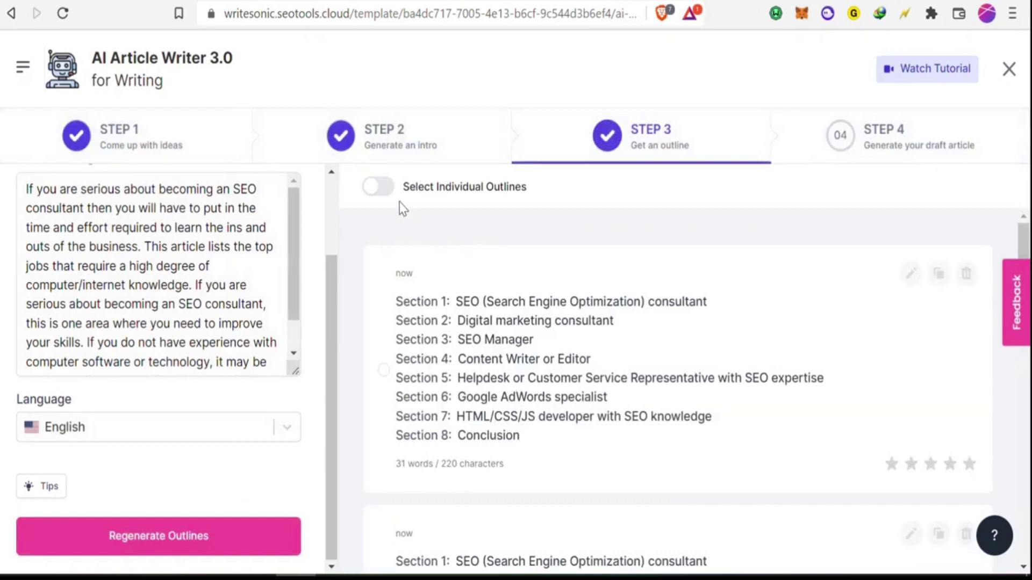
{"action": "left_click", "coordinate": [379, 187]}
{"action": "scroll", "coordinate": [520, 333], "scroll_direction": "down", "scroll_amount": 5}
{"action": "scroll", "coordinate": [521, 333], "scroll_direction": "up", "scroll_amount": 4}
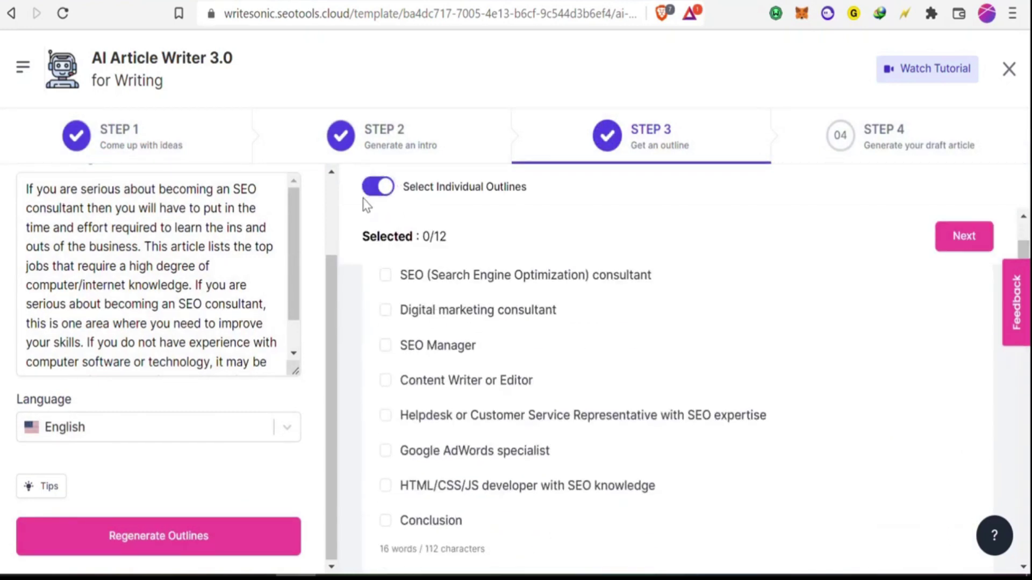
{"action": "left_click", "coordinate": [374, 188]}
Step: Reduce the browser's page zoom to 75%
{"action": "left_click", "coordinate": [1013, 14]}
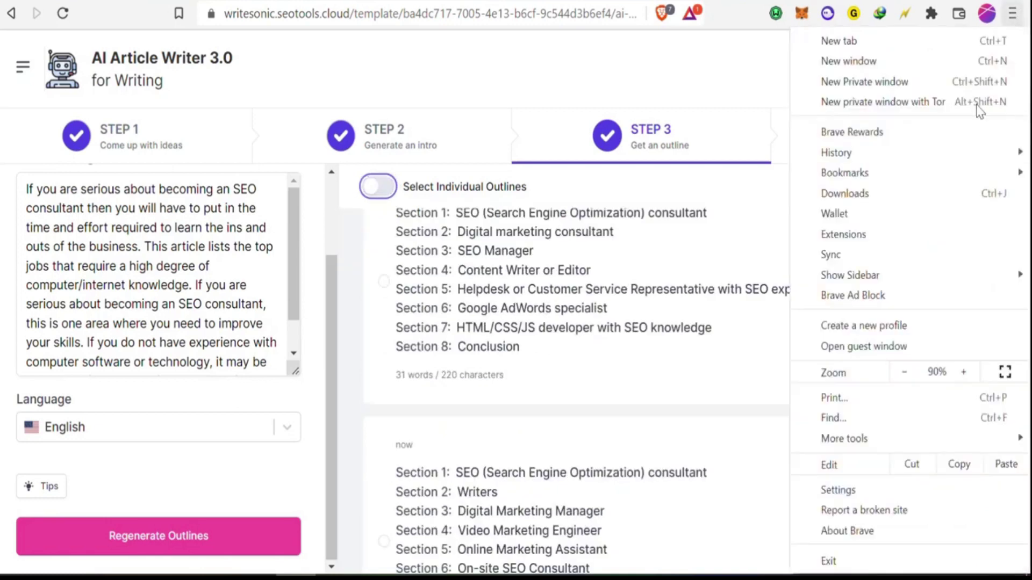
{"action": "left_click", "coordinate": [913, 371]}
{"action": "left_click", "coordinate": [918, 373]}
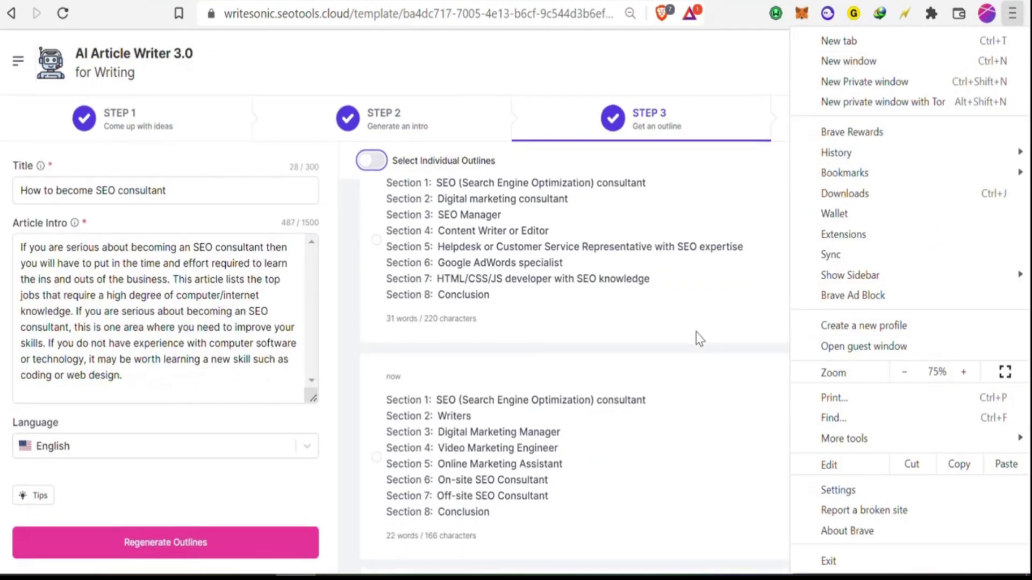
Step: Choose the second outline, which includes Writers and Digital Marketing Manager sections, and return to the outline step
{"action": "left_click_drag", "start_coordinate": [725, 490], "coordinate": [721, 543]}
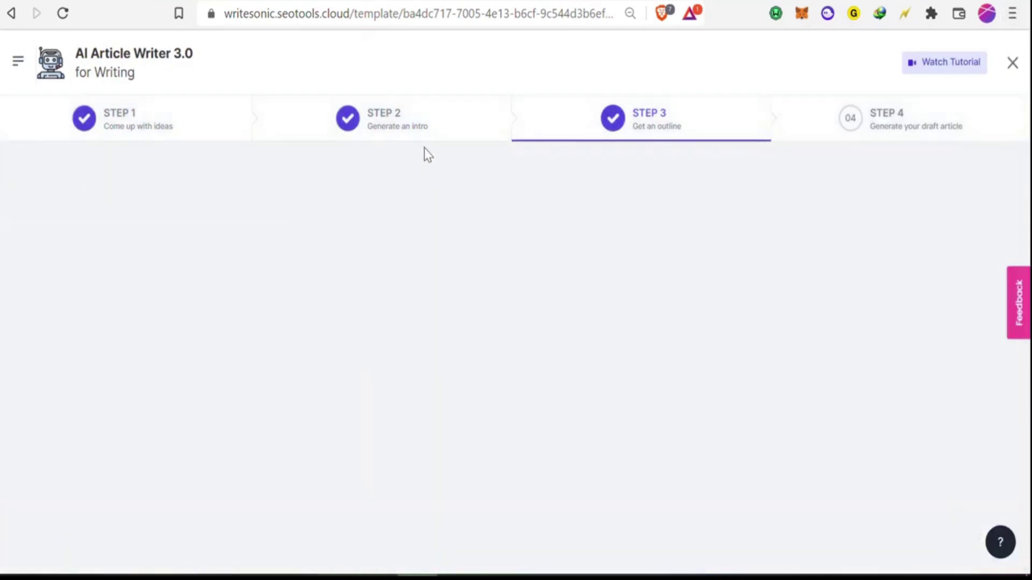
{"action": "left_click", "coordinate": [421, 140]}
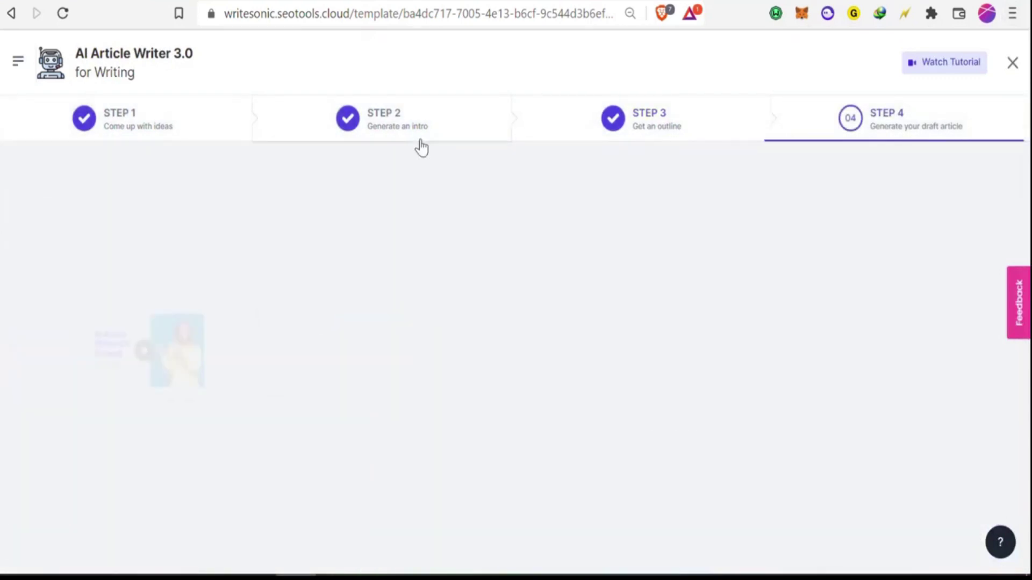
{"action": "left_click", "coordinate": [606, 134]}
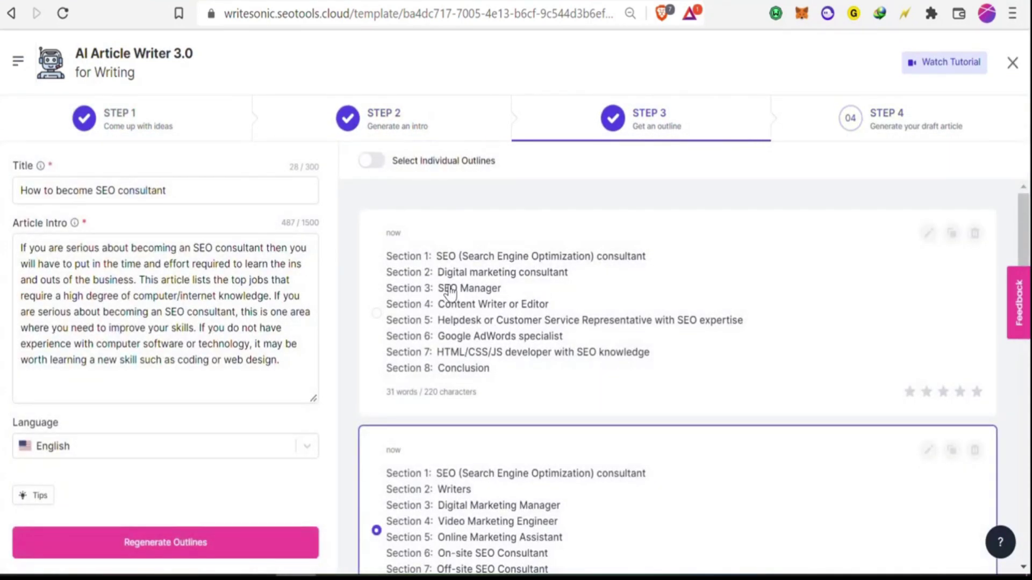
Step: Examine the list of generated outlines and compare their section headings
{"action": "scroll", "coordinate": [450, 293], "scroll_direction": "down", "scroll_amount": 3}
{"action": "scroll", "coordinate": [449, 358], "scroll_direction": "up", "scroll_amount": 3}
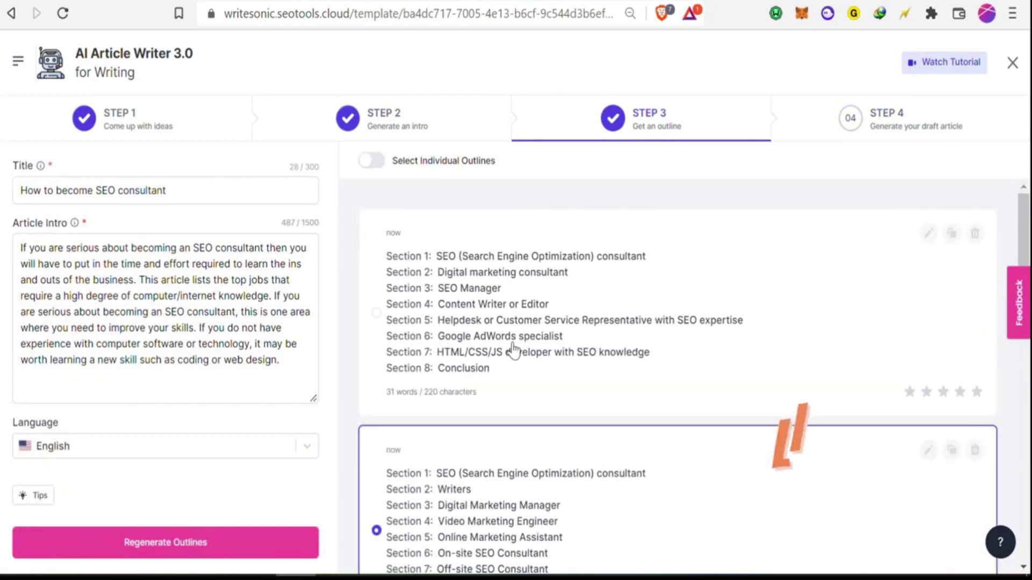
{"action": "scroll", "coordinate": [515, 349], "scroll_direction": "down", "scroll_amount": 10}
{"action": "scroll", "coordinate": [564, 387], "scroll_direction": "down", "scroll_amount": 2}
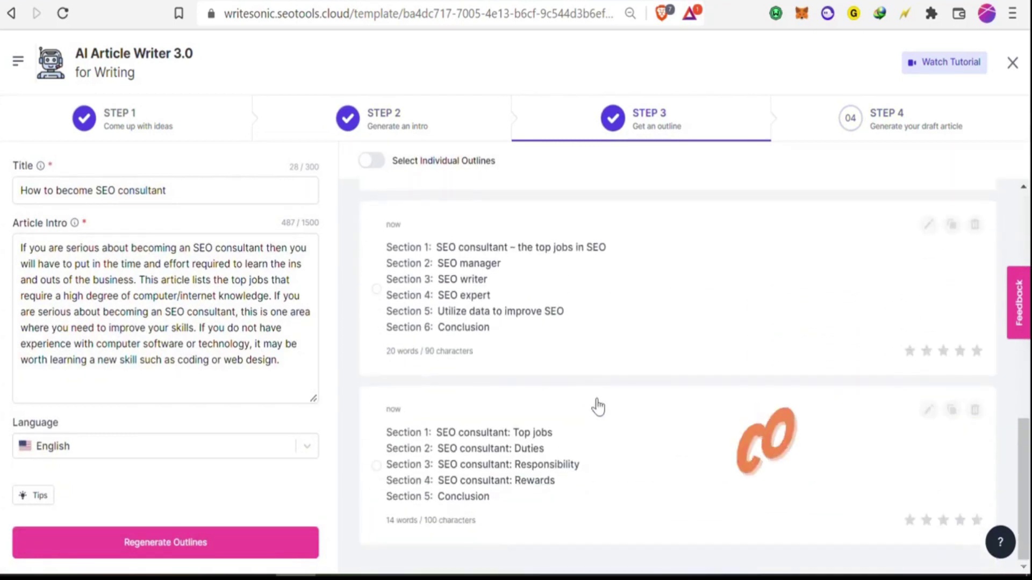
{"action": "scroll", "coordinate": [624, 462], "scroll_direction": "up", "scroll_amount": 2}
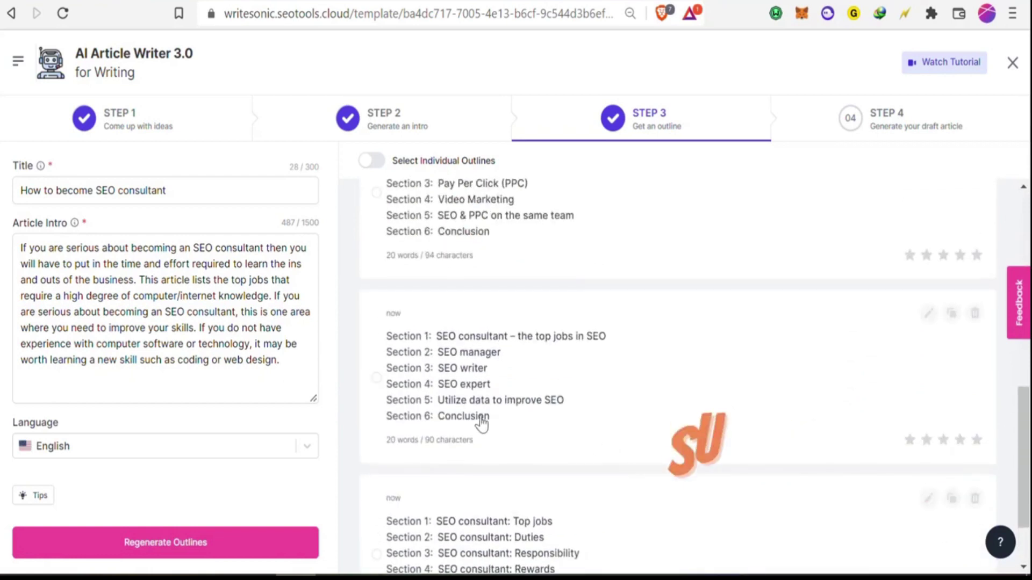
{"action": "scroll", "coordinate": [479, 424], "scroll_direction": "up", "scroll_amount": 2}
{"action": "scroll", "coordinate": [462, 380], "scroll_direction": "up", "scroll_amount": 5}
{"action": "scroll", "coordinate": [554, 366], "scroll_direction": "up", "scroll_amount": 4}
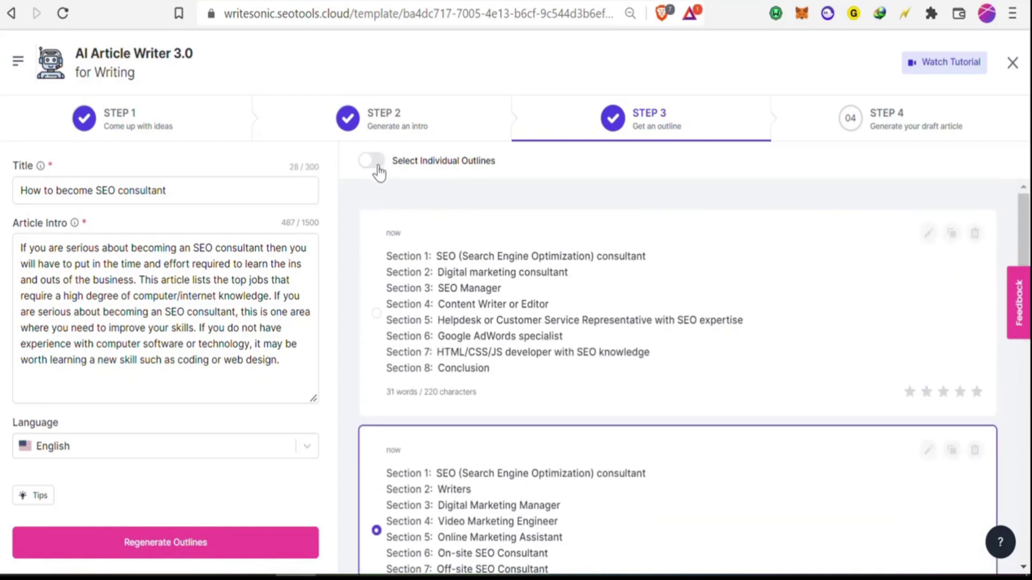
Step: Regenerate the outlines, switch off individual outline selection, and review the new set of outlines
{"action": "left_click", "coordinate": [220, 553]}
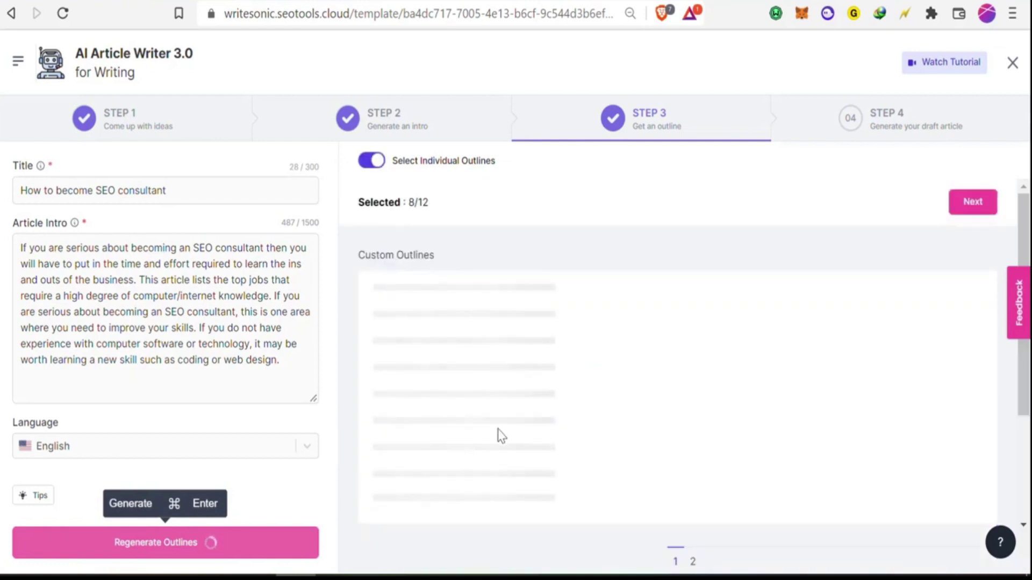
{"action": "scroll", "coordinate": [829, 292], "scroll_direction": "down", "scroll_amount": 5}
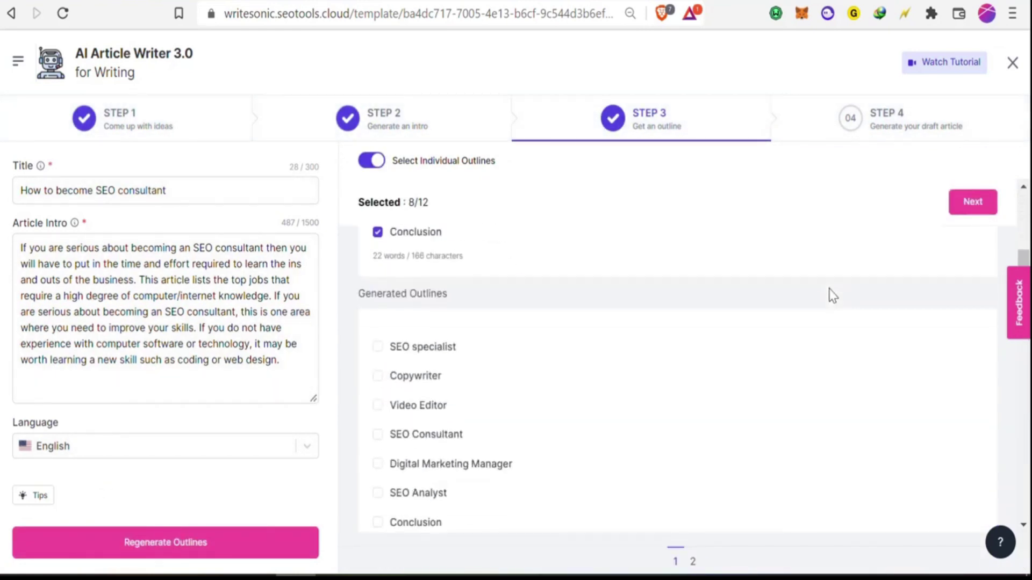
{"action": "scroll", "coordinate": [774, 320], "scroll_direction": "up", "scroll_amount": 5}
{"action": "left_click", "coordinate": [372, 160]}
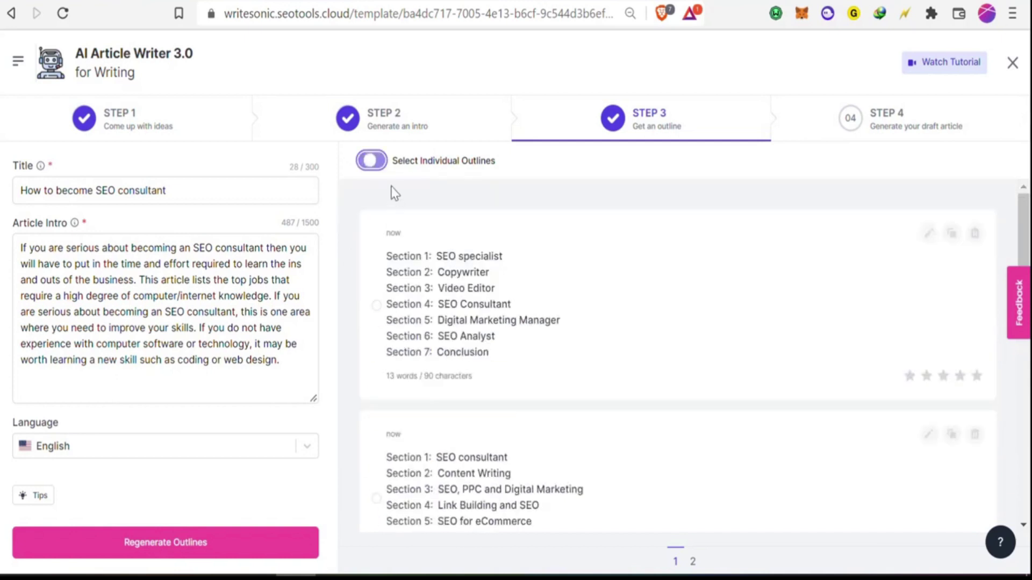
{"action": "scroll", "coordinate": [532, 302], "scroll_direction": "down", "scroll_amount": 2}
{"action": "scroll", "coordinate": [534, 305], "scroll_direction": "down", "scroll_amount": 3}
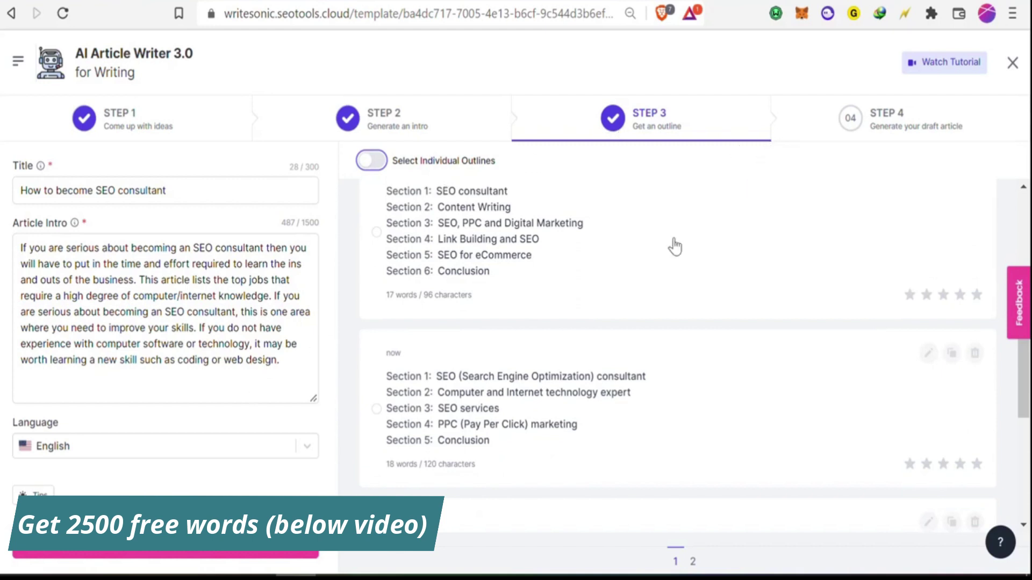
{"action": "scroll", "coordinate": [548, 387], "scroll_direction": "down", "scroll_amount": 5}
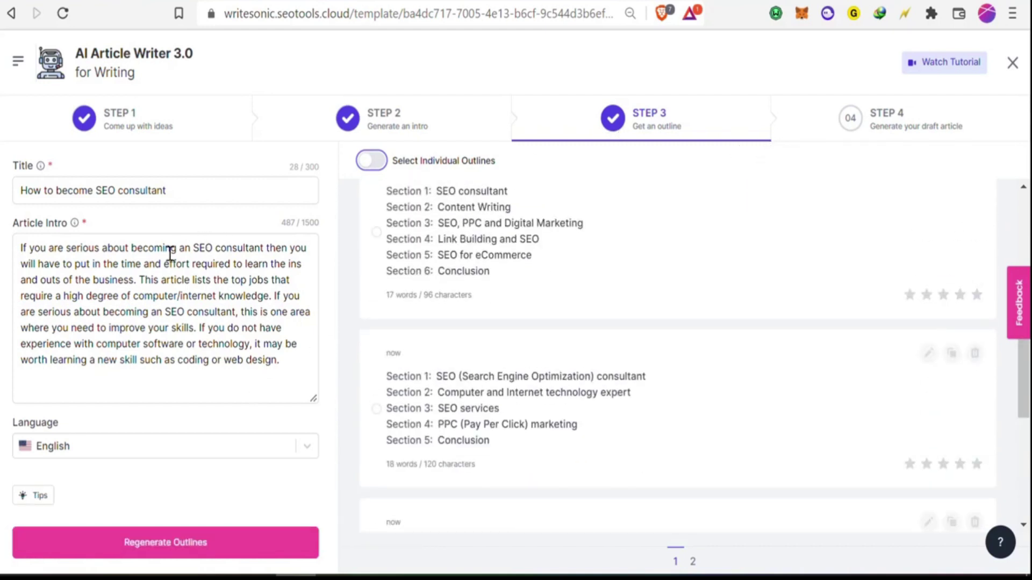
Step: Copy the article title "How to become SEO consultant" and search Google for it in another browser tab
{"action": "left_click", "coordinate": [168, 189]}
{"action": "key", "text": "ctrl+a"}
{"action": "key", "text": "ctrl+c"}
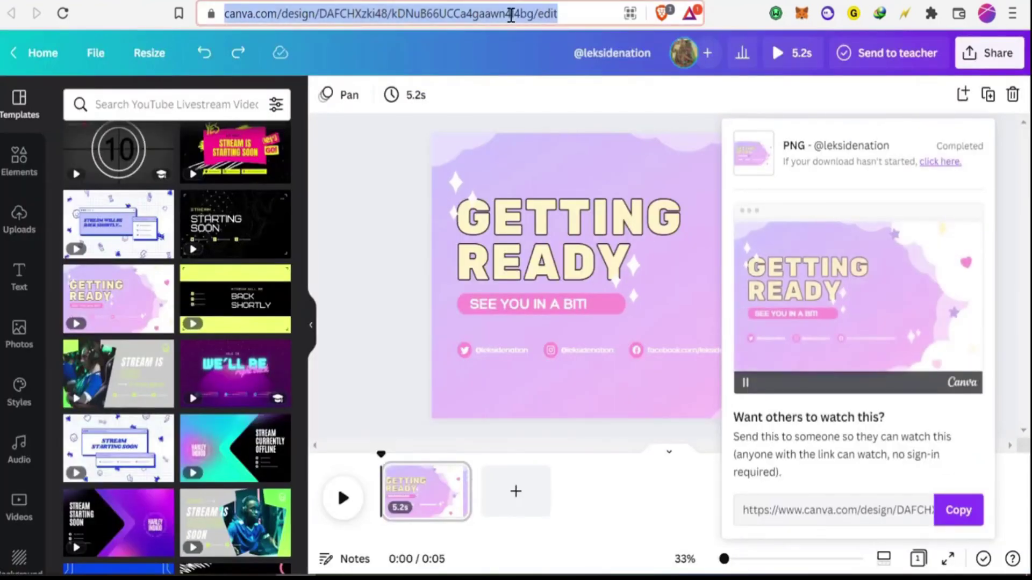
{"action": "left_click", "coordinate": [509, 15]}
{"action": "key", "text": "ctrl+v"}
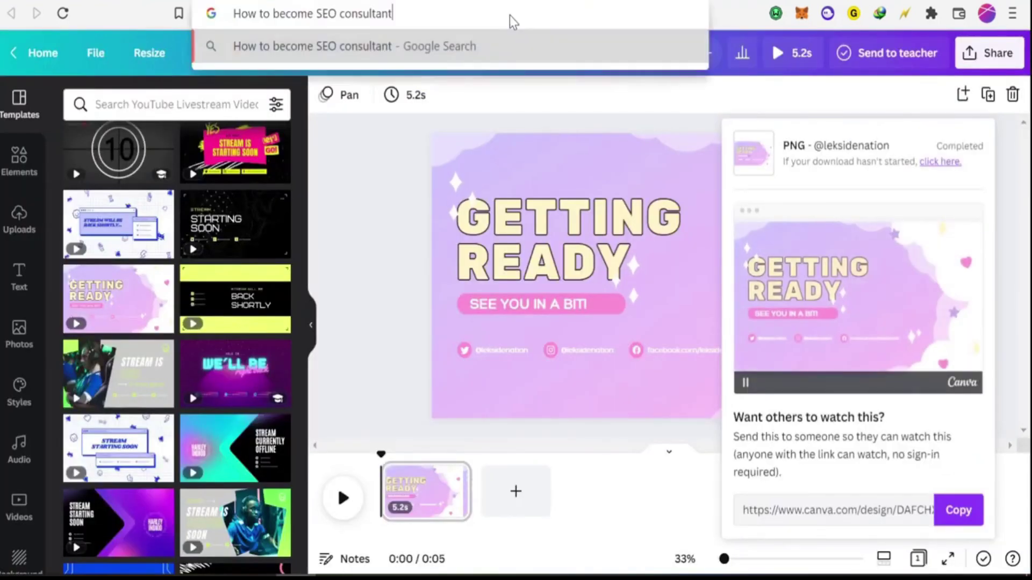
{"action": "key", "text": "Return"}
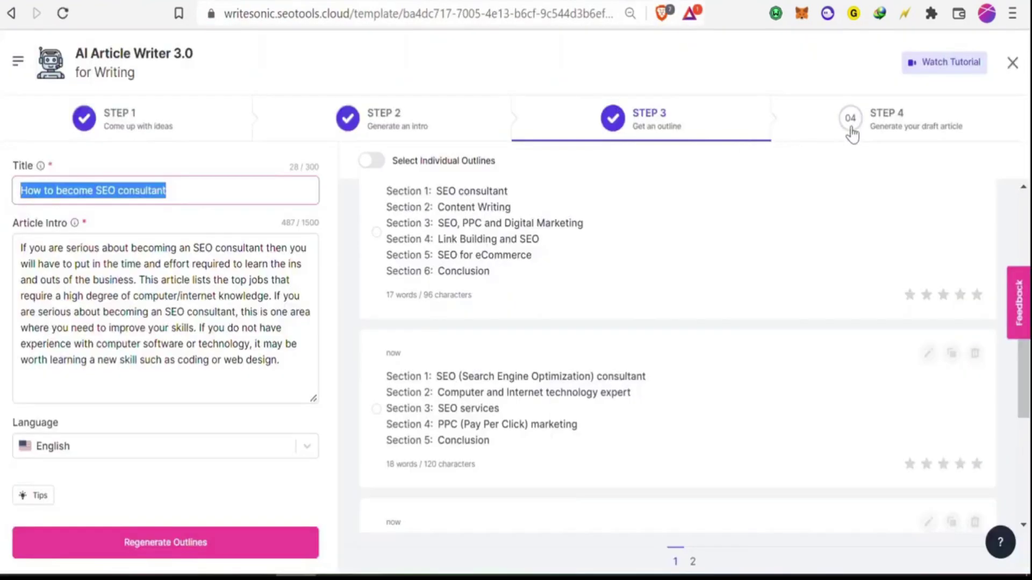
Step: Go to the draft article step and remove every outline section except Conclusion
{"action": "left_click", "coordinate": [883, 129]}
{"action": "scroll", "coordinate": [283, 247], "scroll_direction": "down", "scroll_amount": 6}
{"action": "scroll", "coordinate": [236, 375], "scroll_direction": "up", "scroll_amount": 3}
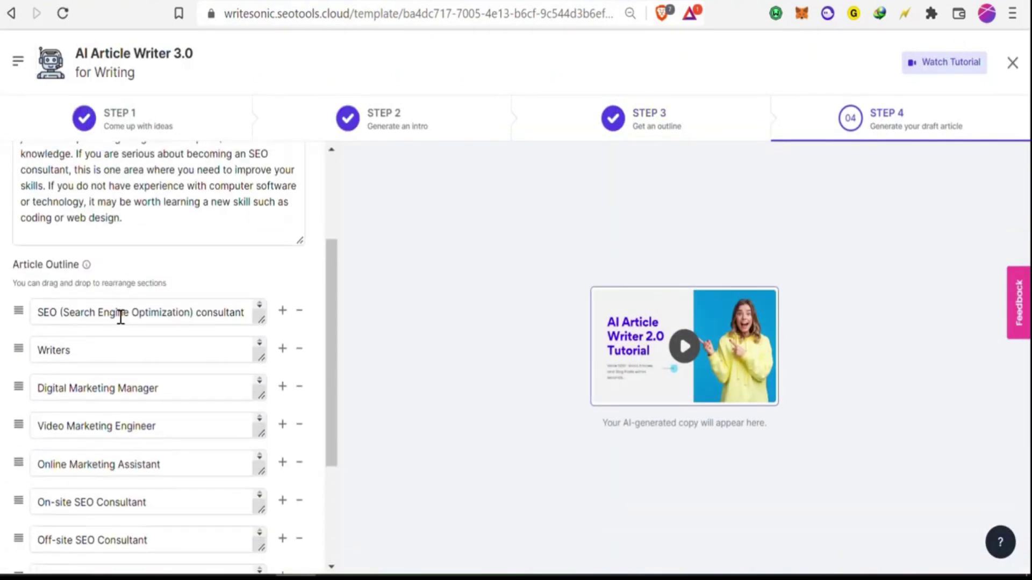
{"action": "left_click", "coordinate": [298, 311]}
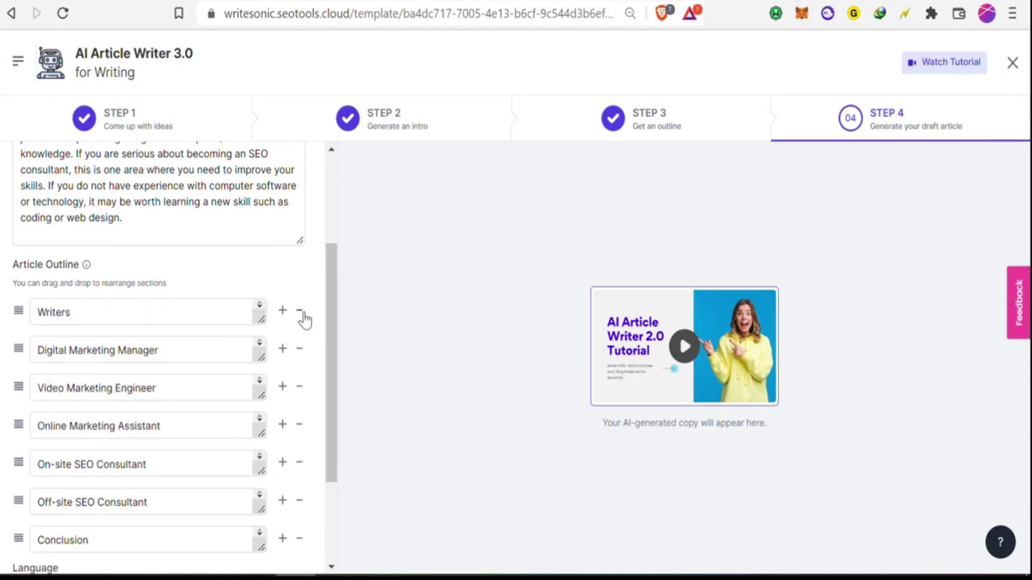
{"action": "left_click", "coordinate": [299, 311]}
{"action": "left_click", "coordinate": [299, 311]}
{"action": "left_click", "coordinate": [299, 311]}
{"action": "left_click", "coordinate": [299, 311]}
{"action": "left_click", "coordinate": [298, 311]}
{"action": "left_click", "coordinate": [299, 361]}
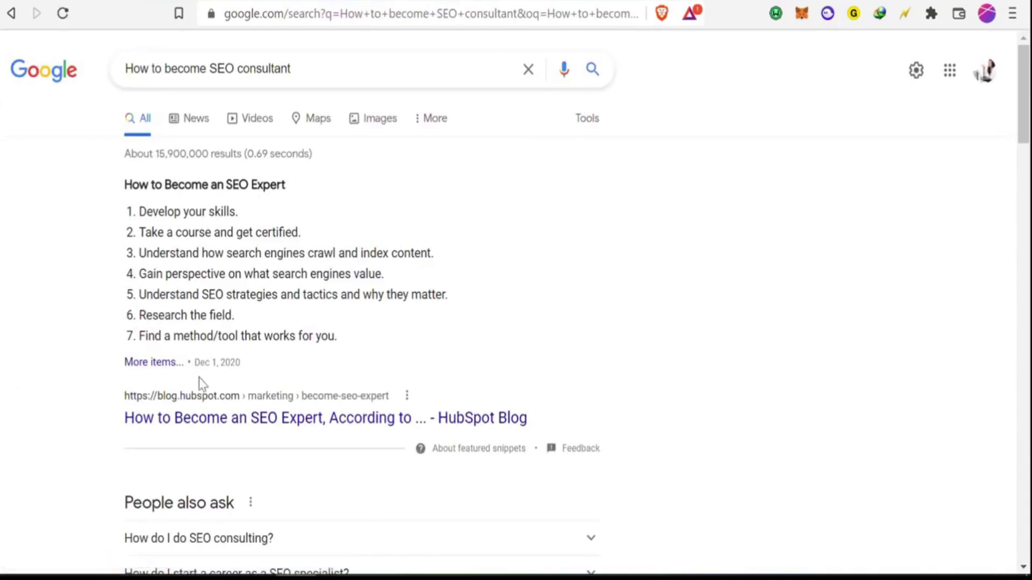
Step: In the Google results, open the HubSpot, Backlinko and BrainStation guides on becoming an SEO expert in new tabs
{"action": "right_click", "coordinate": [226, 419]}
{"action": "left_click", "coordinate": [294, 167]}
{"action": "scroll", "coordinate": [288, 397], "scroll_direction": "down", "scroll_amount": 5}
{"action": "scroll", "coordinate": [287, 397], "scroll_direction": "down", "scroll_amount": 3}
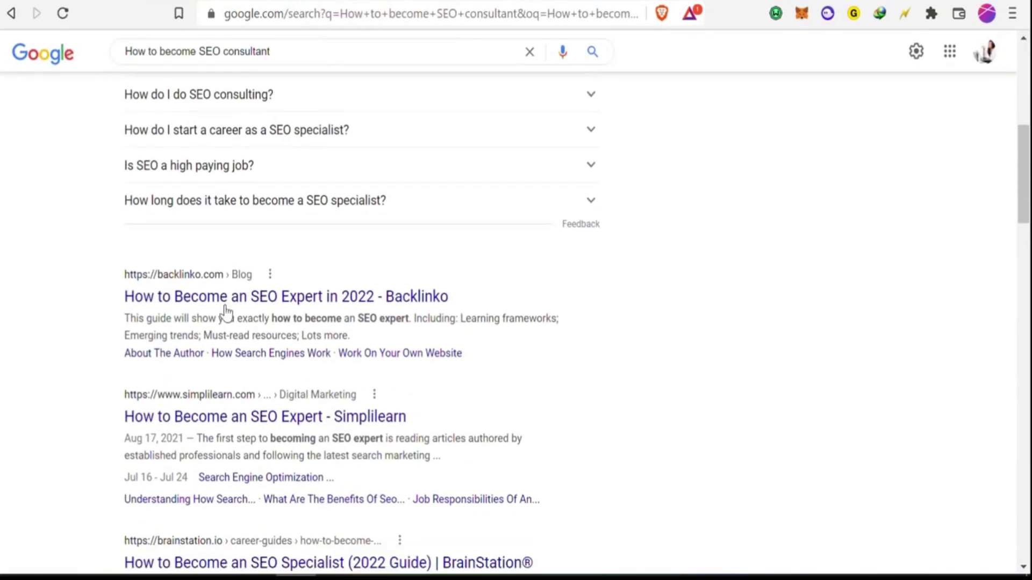
{"action": "right_click", "coordinate": [230, 304]}
{"action": "left_click", "coordinate": [246, 318]}
{"action": "scroll", "coordinate": [237, 330], "scroll_direction": "down", "scroll_amount": 2}
{"action": "scroll", "coordinate": [267, 323], "scroll_direction": "down", "scroll_amount": 7}
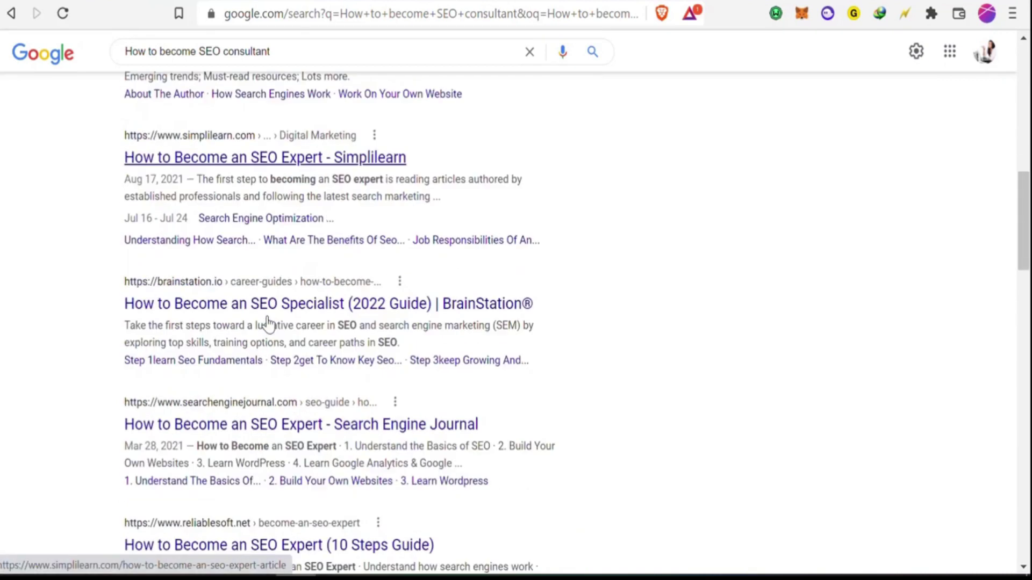
{"action": "scroll", "coordinate": [273, 316], "scroll_direction": "up", "scroll_amount": 2}
{"action": "right_click", "coordinate": [322, 213]}
{"action": "left_click", "coordinate": [352, 225]}
Step: Examine the HubSpot article's steps for becoming an SEO expert as possible section headings
{"action": "key", "text": "ctrl+Tab"}
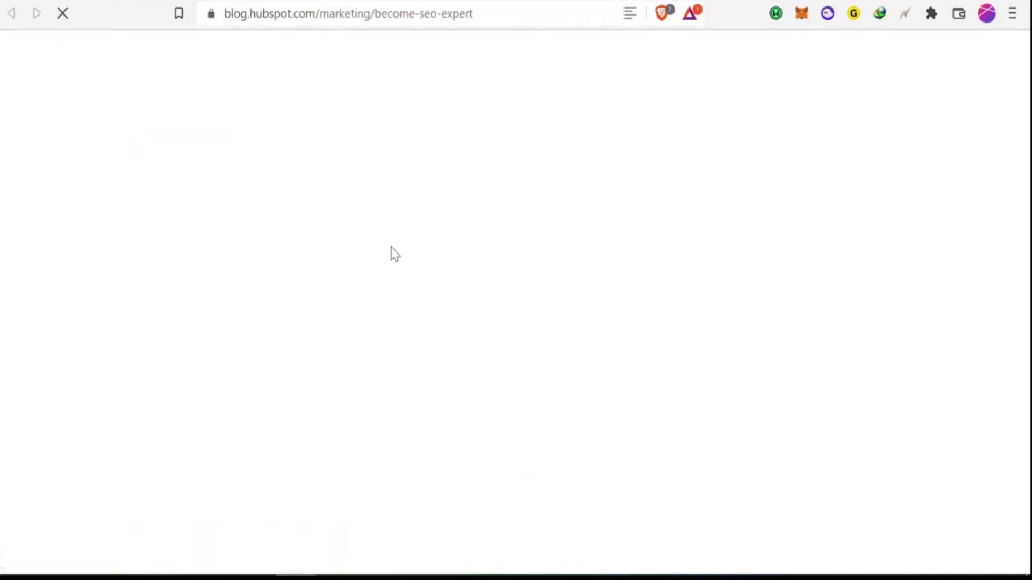
{"action": "scroll", "coordinate": [346, 329], "scroll_direction": "down", "scroll_amount": 10}
{"action": "scroll", "coordinate": [344, 325], "scroll_direction": "down", "scroll_amount": 7}
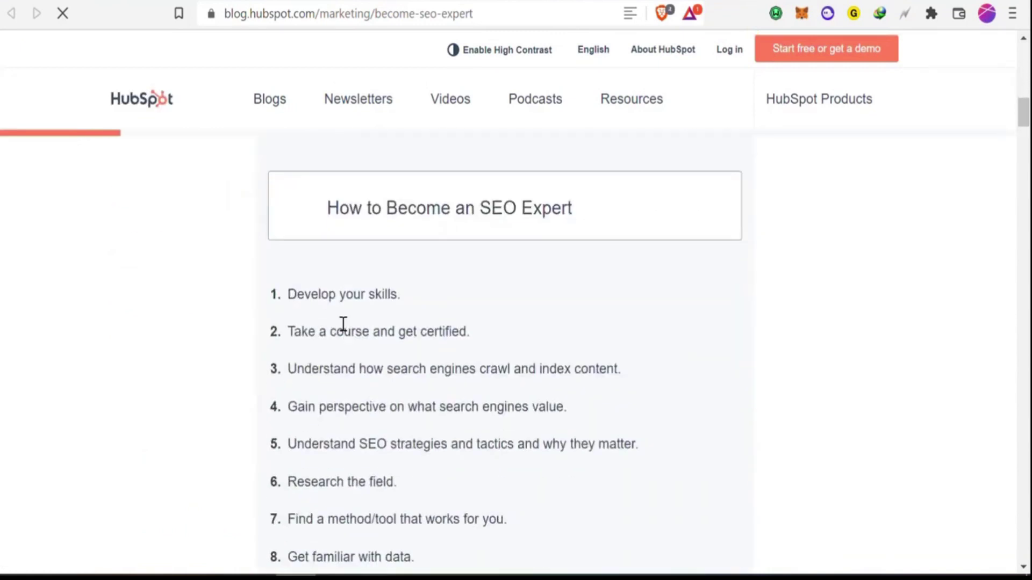
{"action": "scroll", "coordinate": [341, 310], "scroll_direction": "down", "scroll_amount": 10}
{"action": "scroll", "coordinate": [340, 305], "scroll_direction": "down", "scroll_amount": 15}
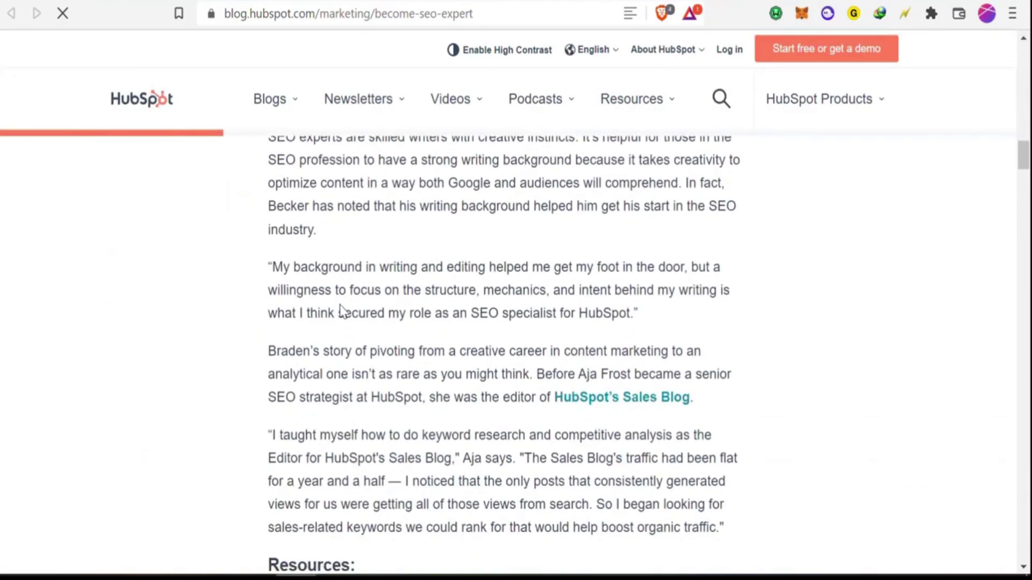
{"action": "scroll", "coordinate": [339, 305], "scroll_direction": "down", "scroll_amount": 10}
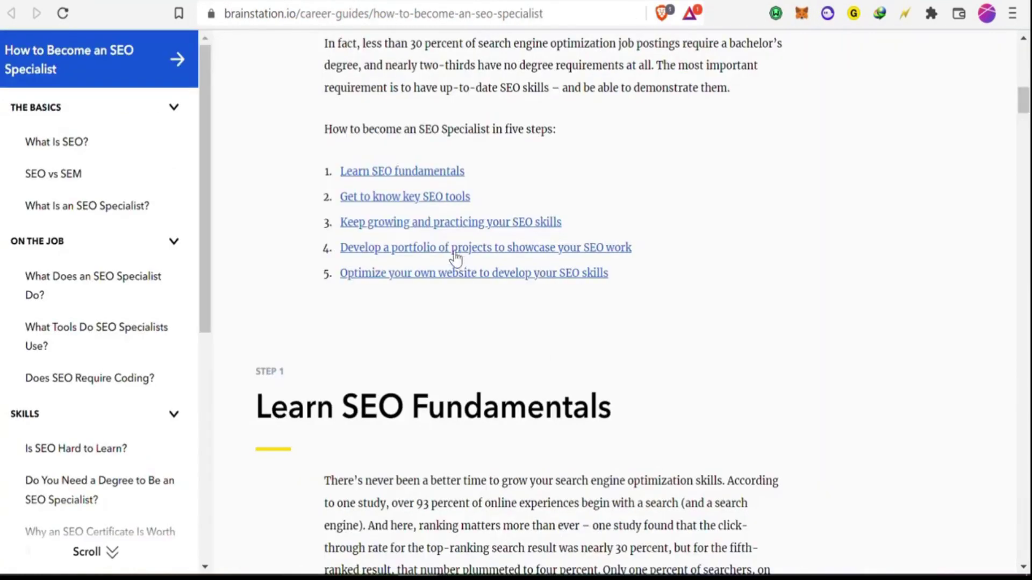
Step: Examine the BrainStation guide's five-step list and its step headings for use in the outline
{"action": "scroll", "coordinate": [293, 365], "scroll_direction": "down", "scroll_amount": 1}
{"action": "scroll", "coordinate": [293, 365], "scroll_direction": "up", "scroll_amount": 8}
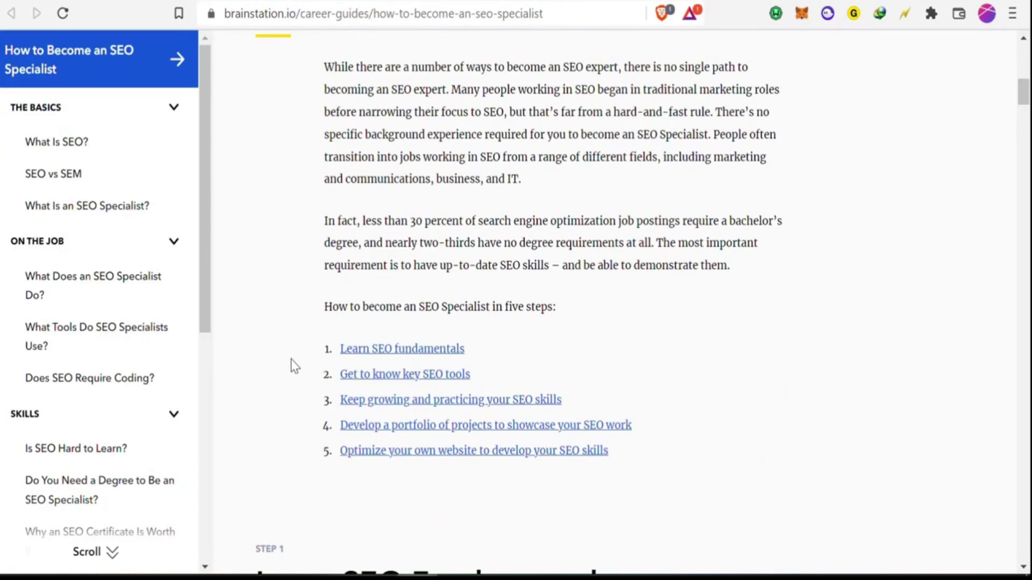
{"action": "scroll", "coordinate": [311, 269], "scroll_direction": "up", "scroll_amount": 3}
{"action": "scroll", "coordinate": [323, 258], "scroll_direction": "down", "scroll_amount": 5}
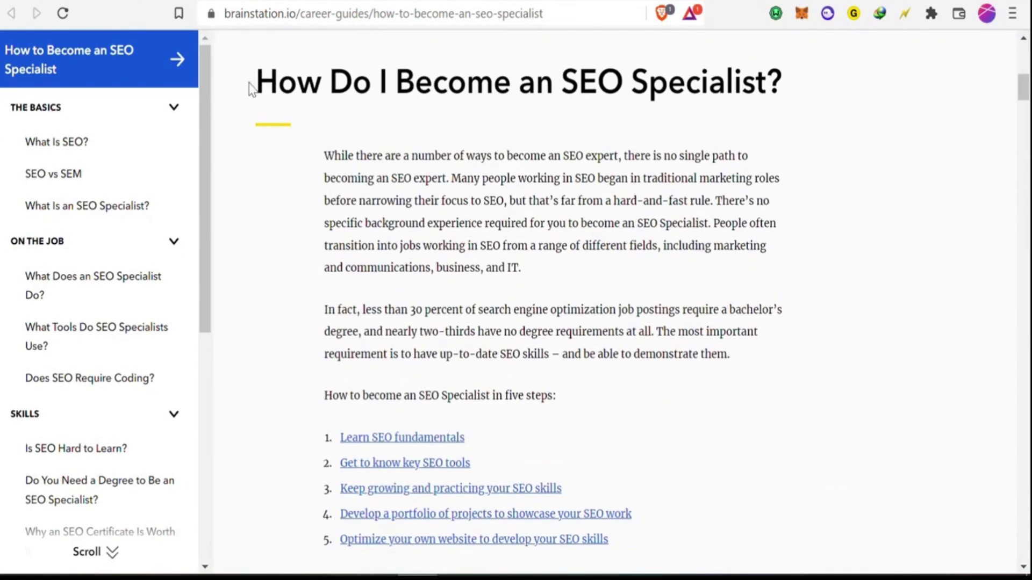
{"action": "left_click_drag", "start_coordinate": [255, 89], "coordinate": [272, 86]}
{"action": "scroll", "coordinate": [396, 309], "scroll_direction": "down", "scroll_amount": 10}
{"action": "scroll", "coordinate": [398, 314], "scroll_direction": "down", "scroll_amount": 20}
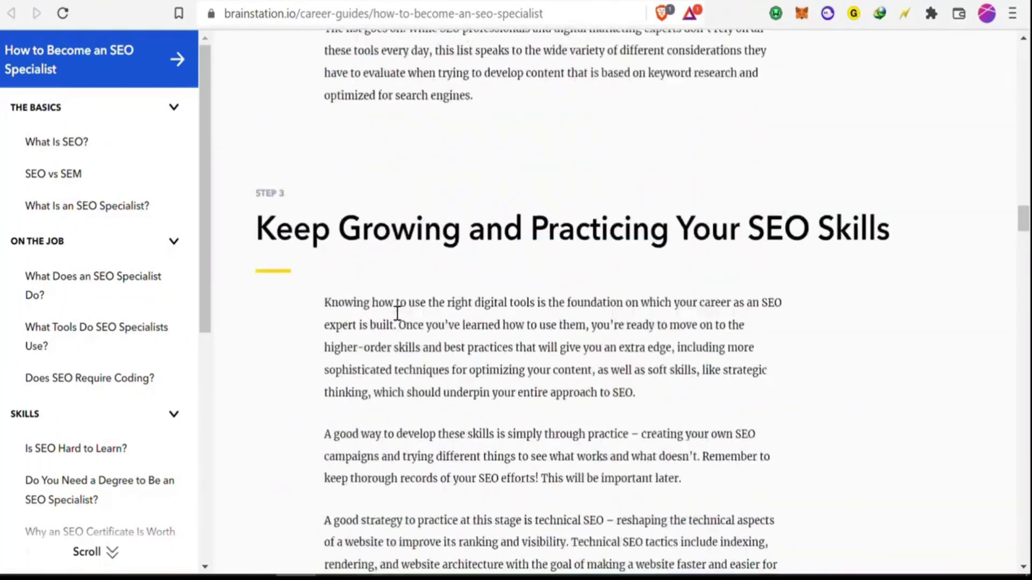
{"action": "scroll", "coordinate": [397, 314], "scroll_direction": "up", "scroll_amount": 20}
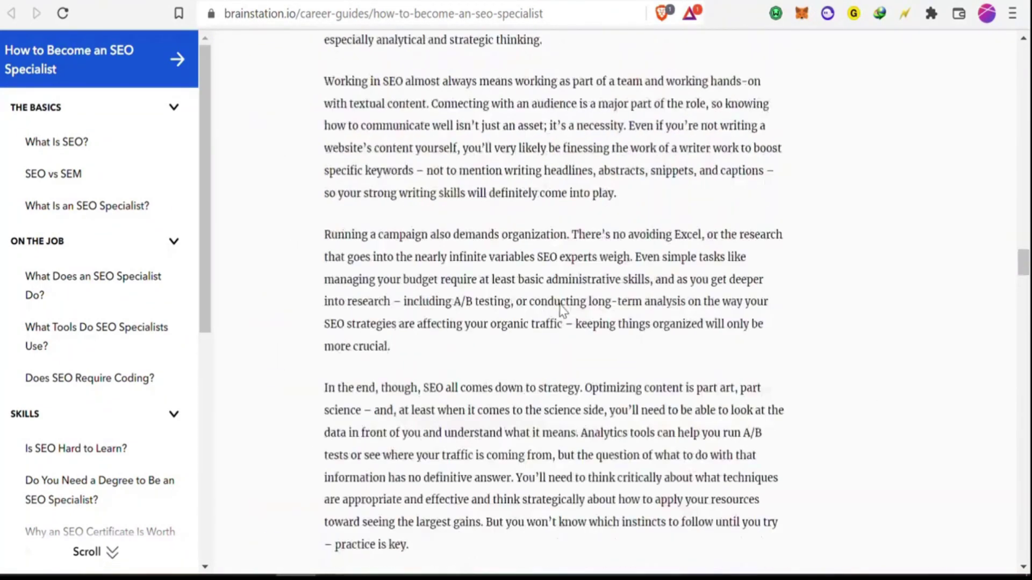
{"action": "scroll", "coordinate": [561, 310], "scroll_direction": "up", "scroll_amount": 15}
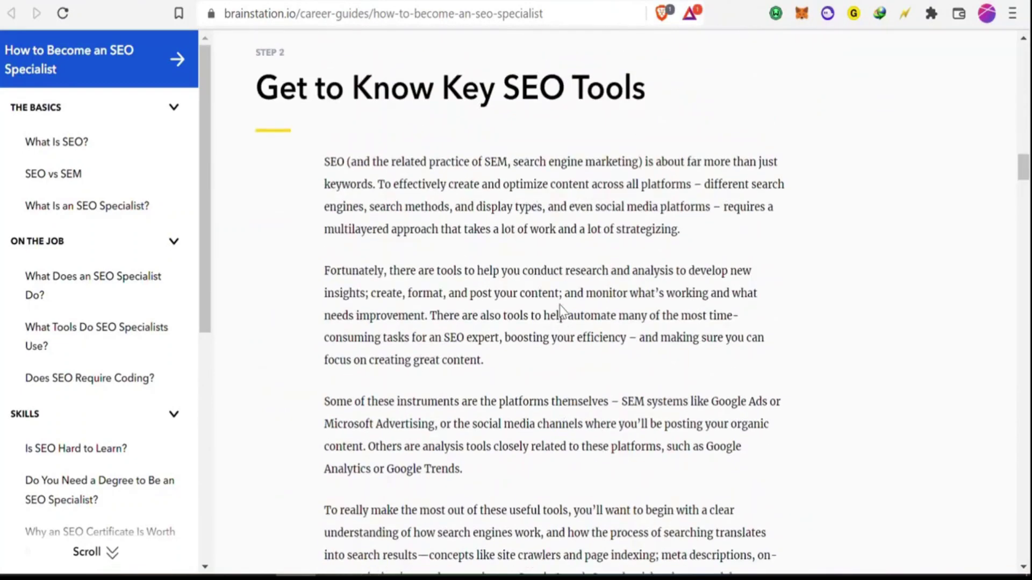
{"action": "scroll", "coordinate": [561, 310], "scroll_direction": "up", "scroll_amount": 3}
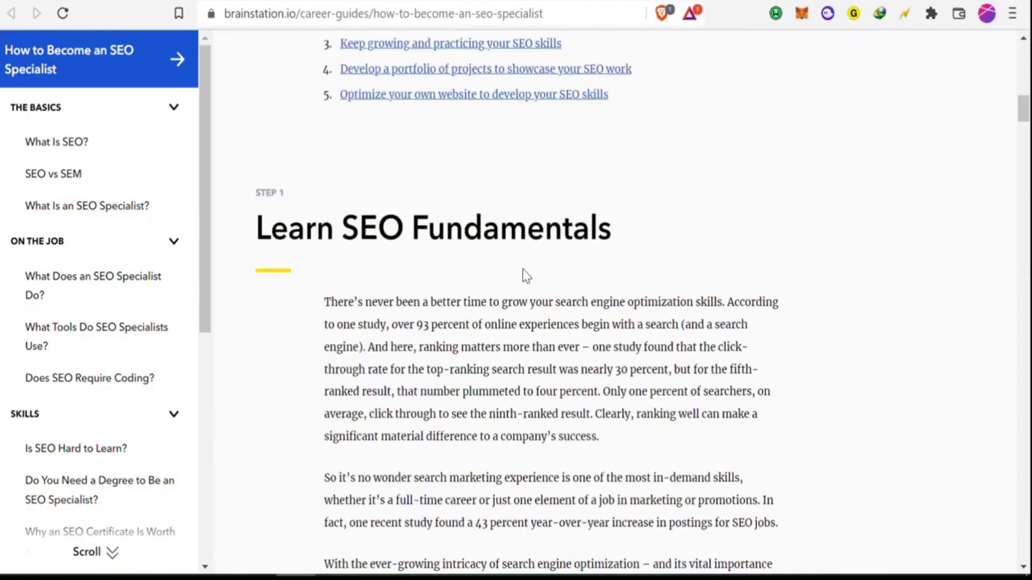
Step: Copy the guide's heading "Learn SEO Fundamentals" and replace the Conclusion section in the article outline with it
{"action": "triple_click", "coordinate": [482, 225]}
{"action": "key", "text": "ctrl+c"}
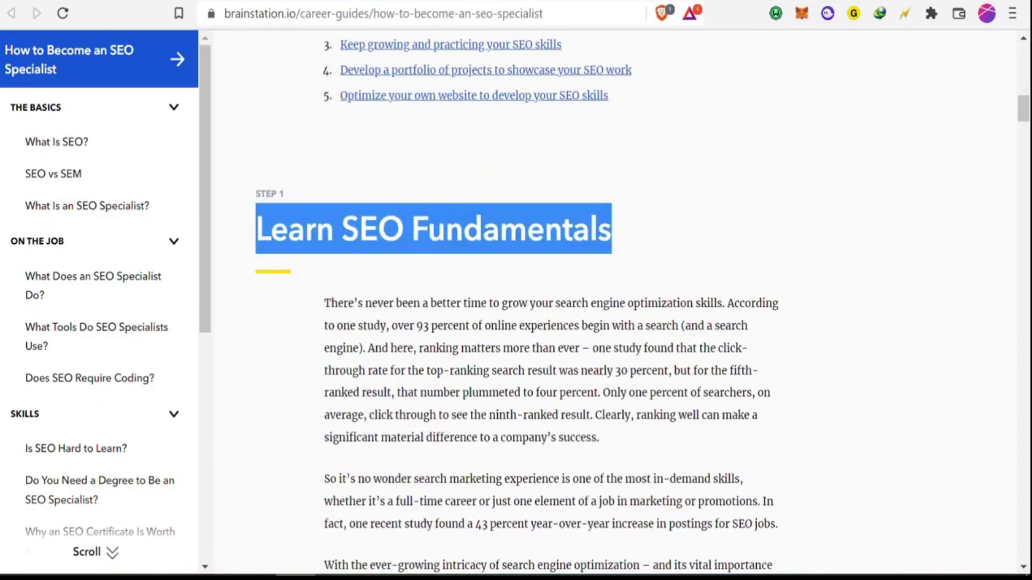
{"action": "key", "text": "alt+Tab"}
{"action": "left_click", "coordinate": [285, 1]}
{"action": "scroll", "coordinate": [154, 438], "scroll_direction": "up", "scroll_amount": 2}
{"action": "scroll", "coordinate": [145, 425], "scroll_direction": "down", "scroll_amount": 2}
{"action": "double_click", "coordinate": [138, 407]}
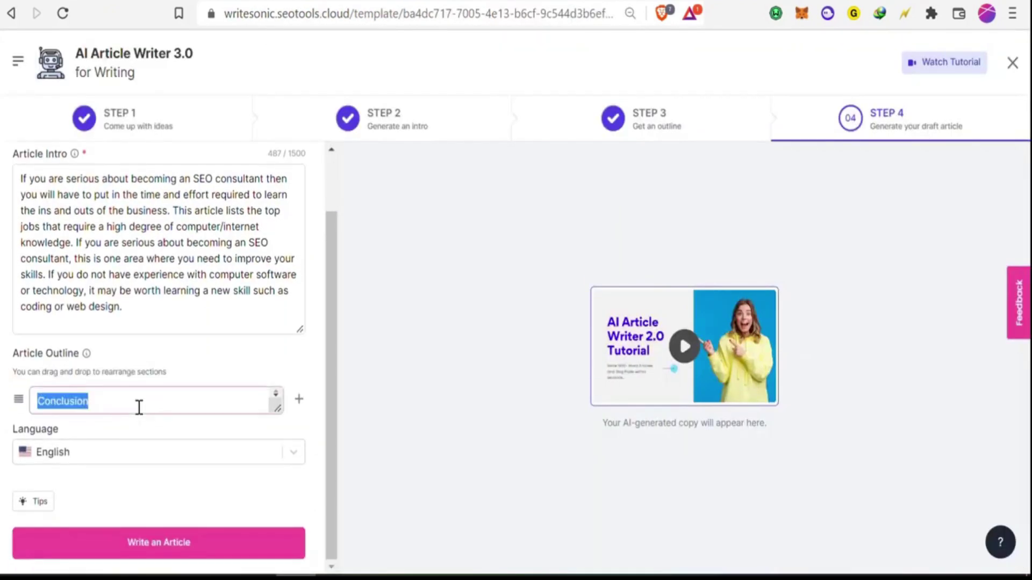
{"action": "key", "text": "ctrl+v"}
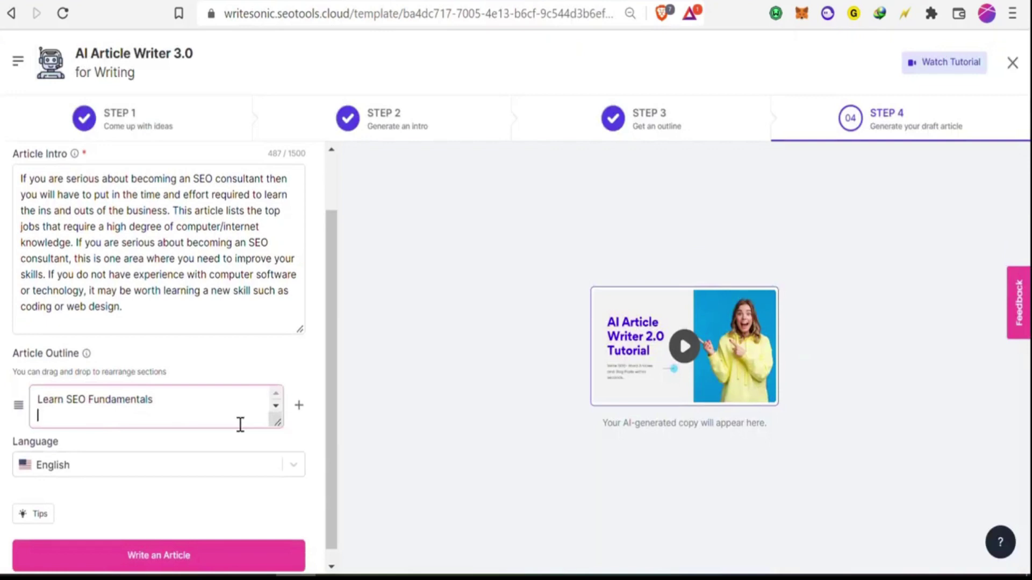
{"action": "key", "text": "BackSpace"}
Step: Add a second outline section and fill it with the heading "Get to Know Key SEO Tools" copied from the BrainStation guide
{"action": "left_click", "coordinate": [298, 400]}
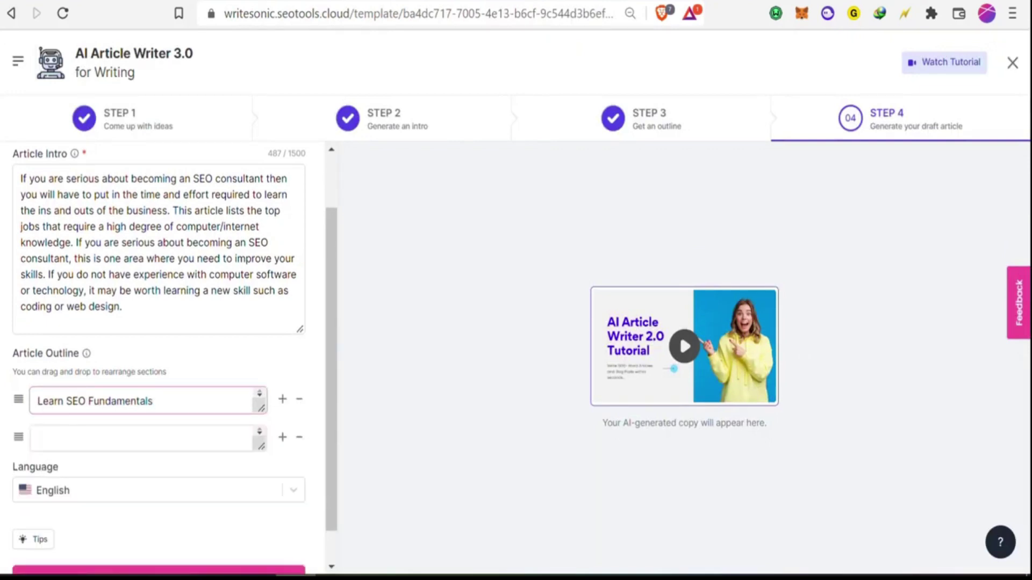
{"action": "key", "text": "alt+Tab"}
{"action": "scroll", "coordinate": [468, 438], "scroll_direction": "down", "scroll_amount": 15}
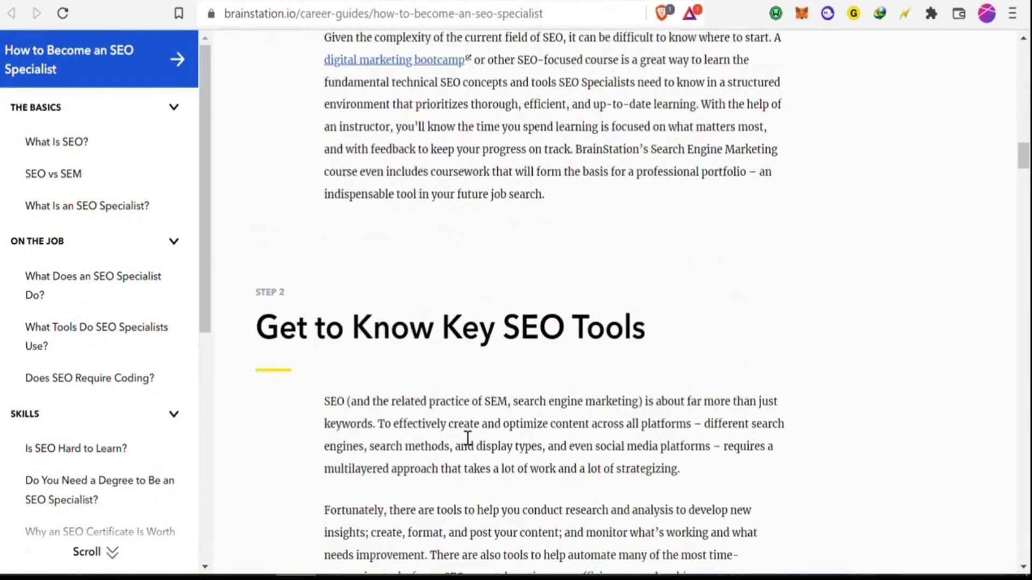
{"action": "scroll", "coordinate": [468, 438], "scroll_direction": "up", "scroll_amount": 1}
{"action": "triple_click", "coordinate": [444, 339]}
{"action": "key", "text": "ctrl+c"}
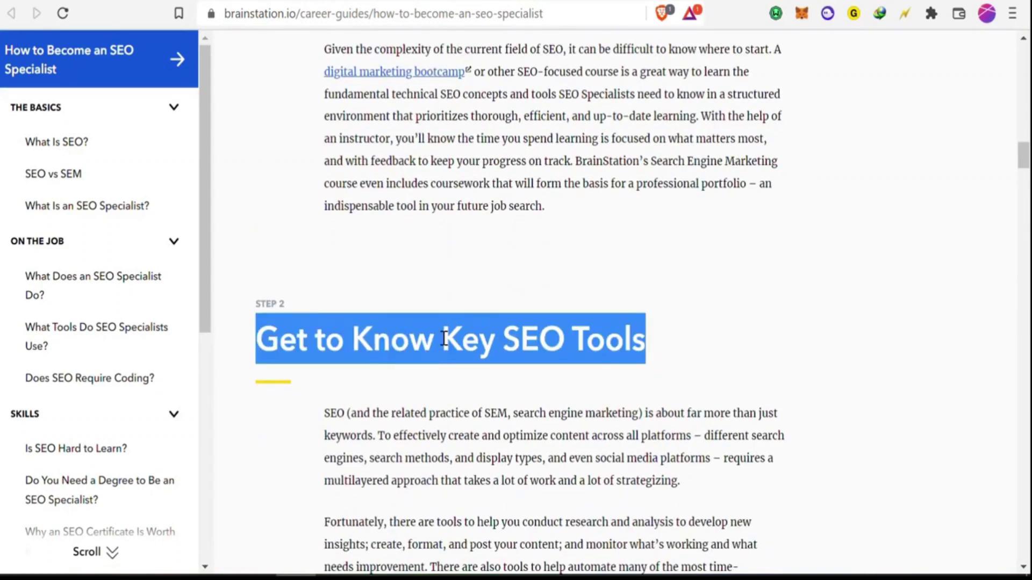
{"action": "key", "text": "alt+Tab"}
{"action": "left_click", "coordinate": [159, 437]}
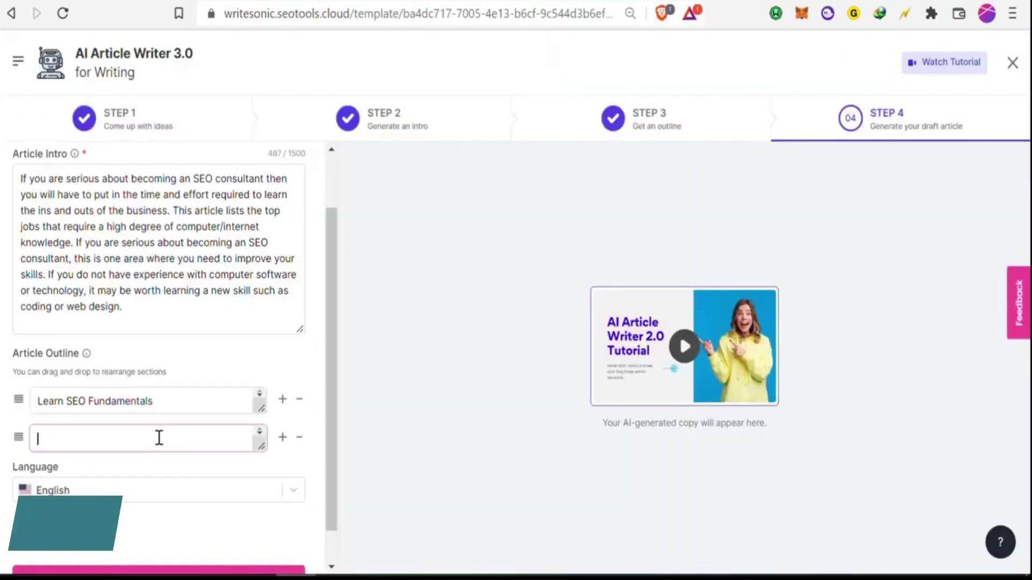
{"action": "key", "text": "ctrl+v"}
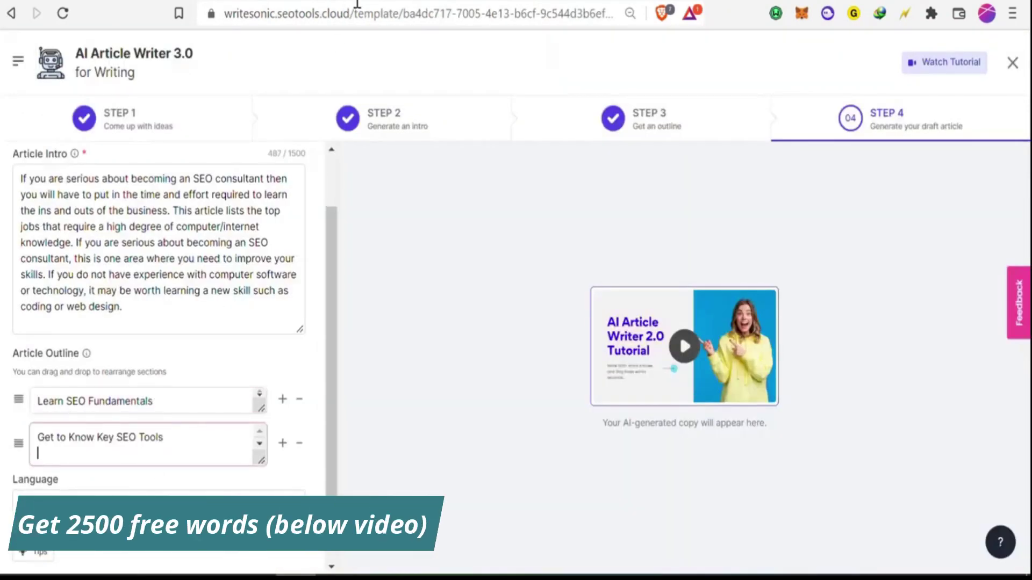
Step: Add a third outline section and fill it with the heading "Keep Growing and Practicing Your SEO Skills" copied from the BrainStation guide
{"action": "left_click", "coordinate": [283, 443]}
{"action": "left_click", "coordinate": [161, 457]}
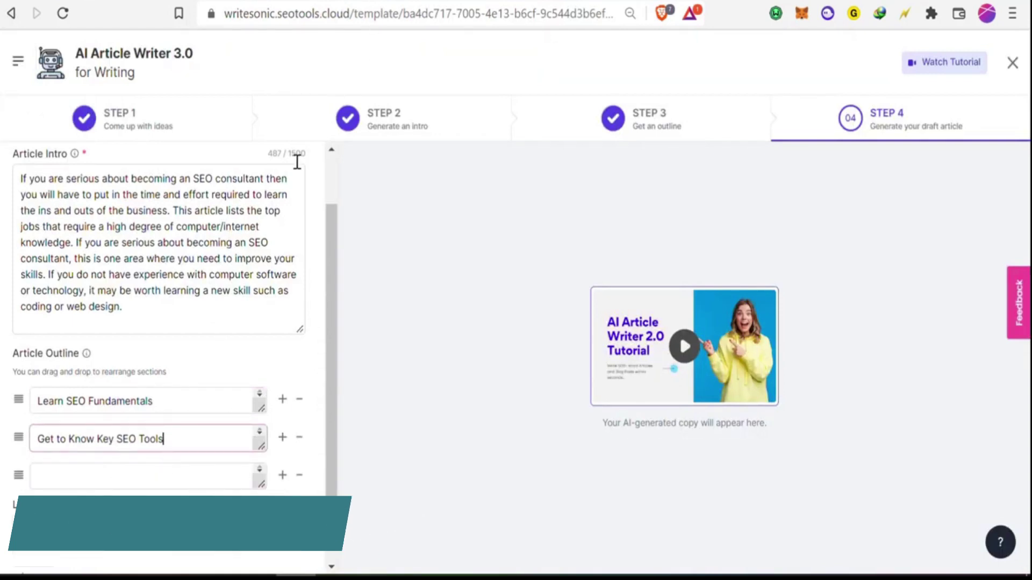
{"action": "key", "text": "alt+Tab"}
{"action": "scroll", "coordinate": [475, 404], "scroll_direction": "down", "scroll_amount": 15}
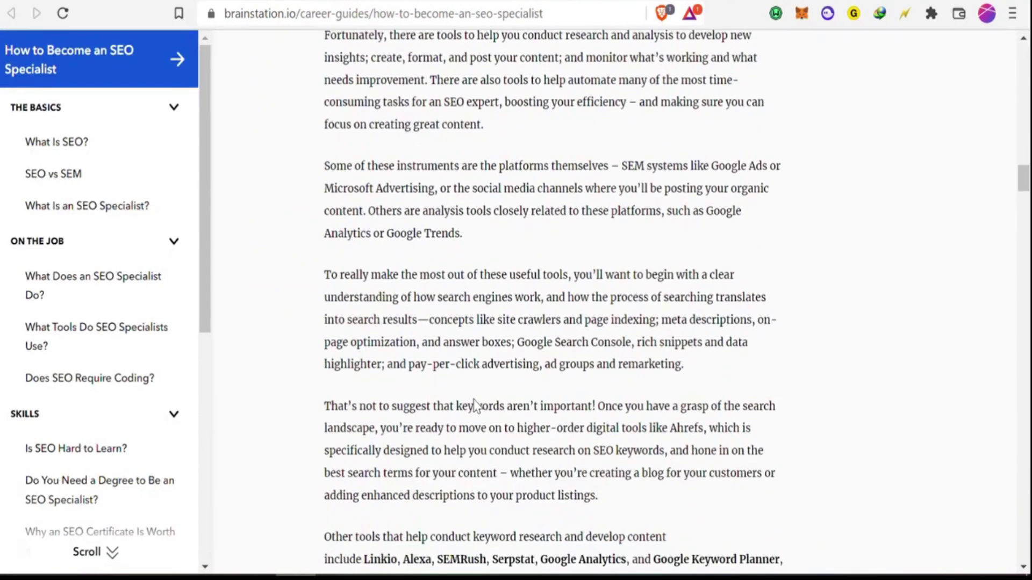
{"action": "triple_click", "coordinate": [468, 227]}
{"action": "key", "text": "ctrl+c"}
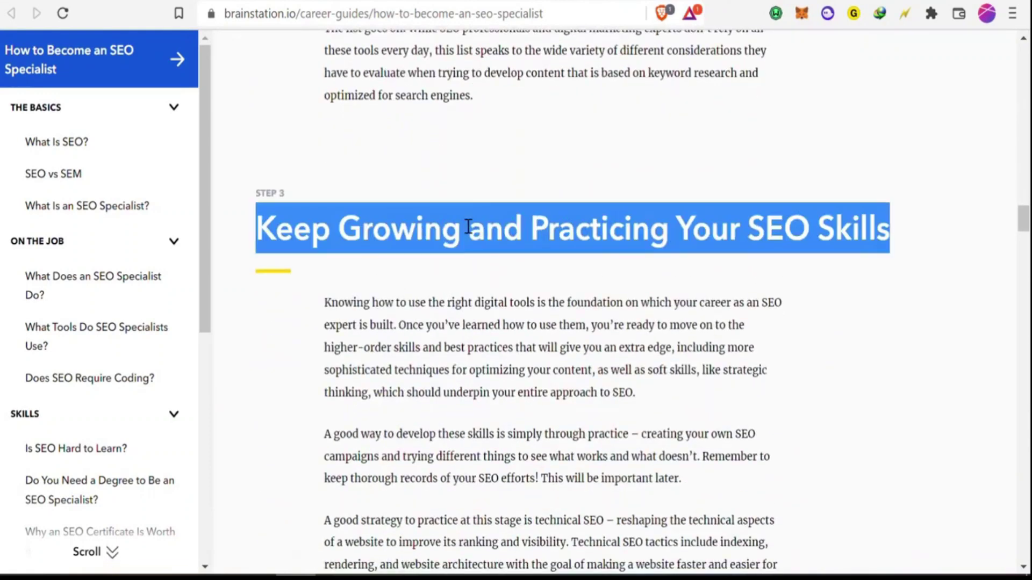
{"action": "key", "text": "alt+Tab"}
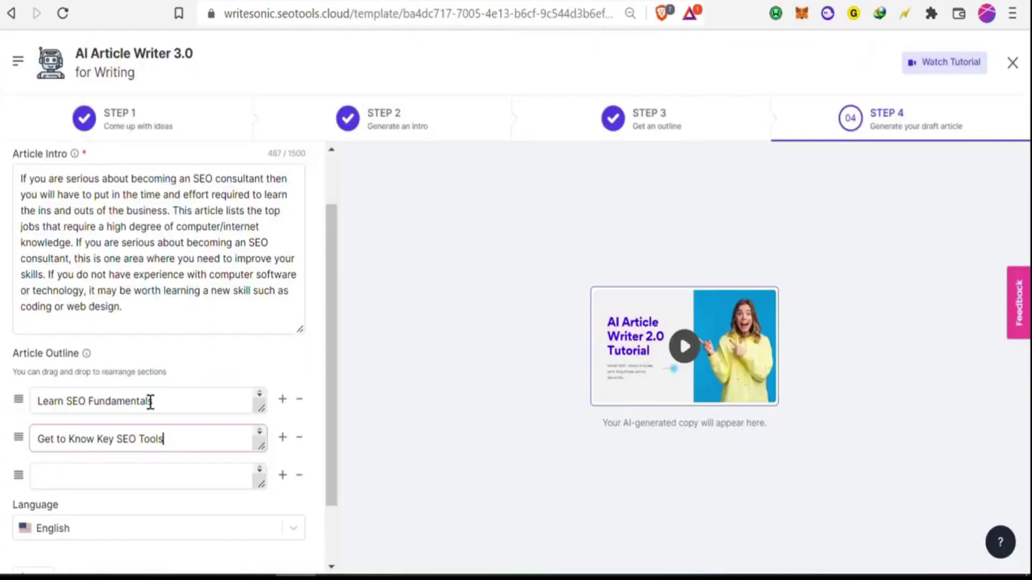
{"action": "left_click", "coordinate": [138, 483]}
{"action": "key", "text": "ctrl+v"}
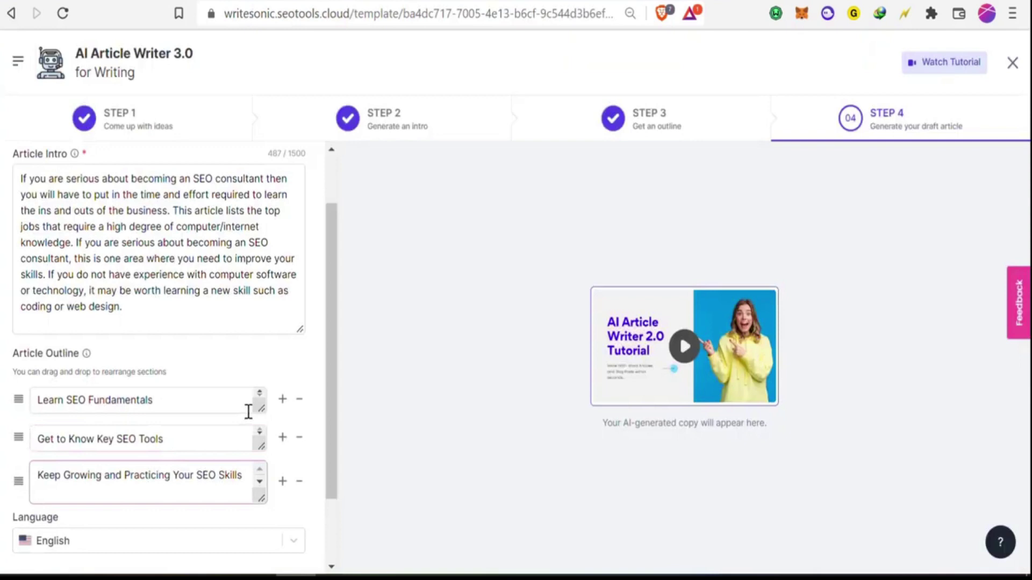
{"action": "key", "text": "BackSpace"}
Step: Add a fourth outline section containing the BrainStation guide's heading "Develop a Portfolio of Projects to Showcase Your SEO Work"
{"action": "scroll", "coordinate": [298, 477], "scroll_direction": "down", "scroll_amount": 1}
{"action": "left_click", "coordinate": [282, 400]}
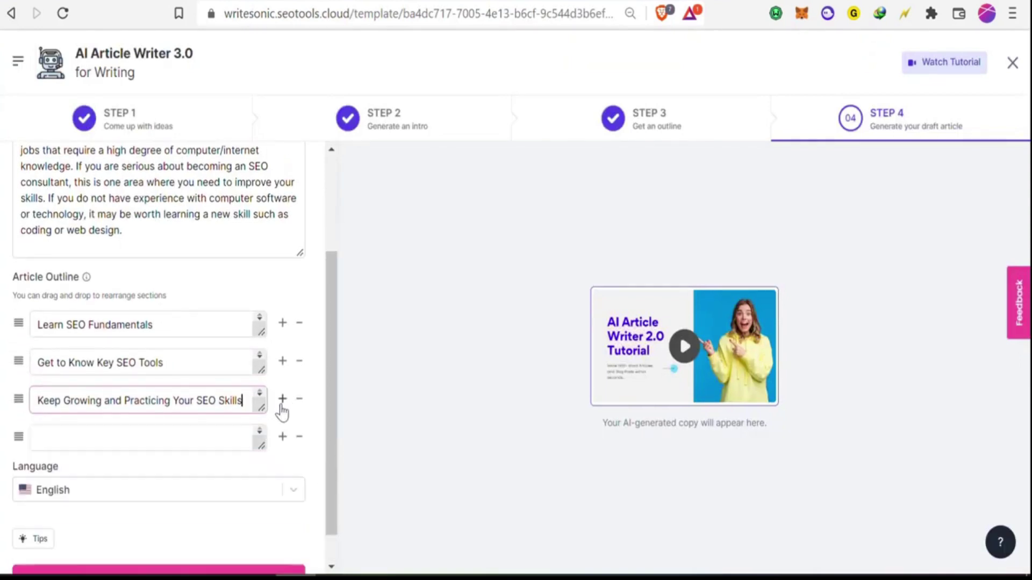
{"action": "key", "text": "alt+Tab"}
{"action": "scroll", "coordinate": [425, 180], "scroll_direction": "down", "scroll_amount": 15}
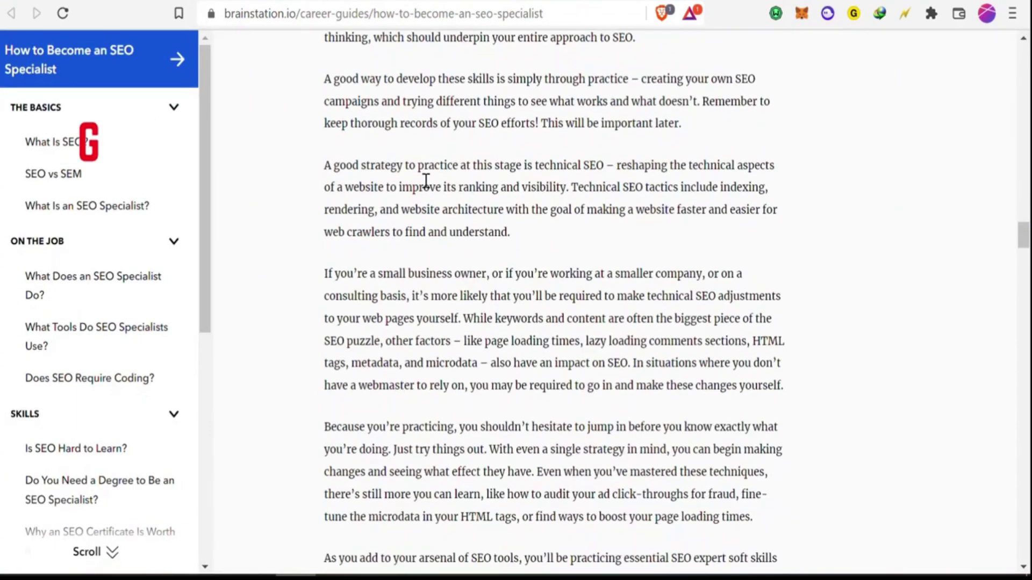
{"action": "scroll", "coordinate": [427, 181], "scroll_direction": "down", "scroll_amount": 3}
{"action": "triple_click", "coordinate": [467, 355]}
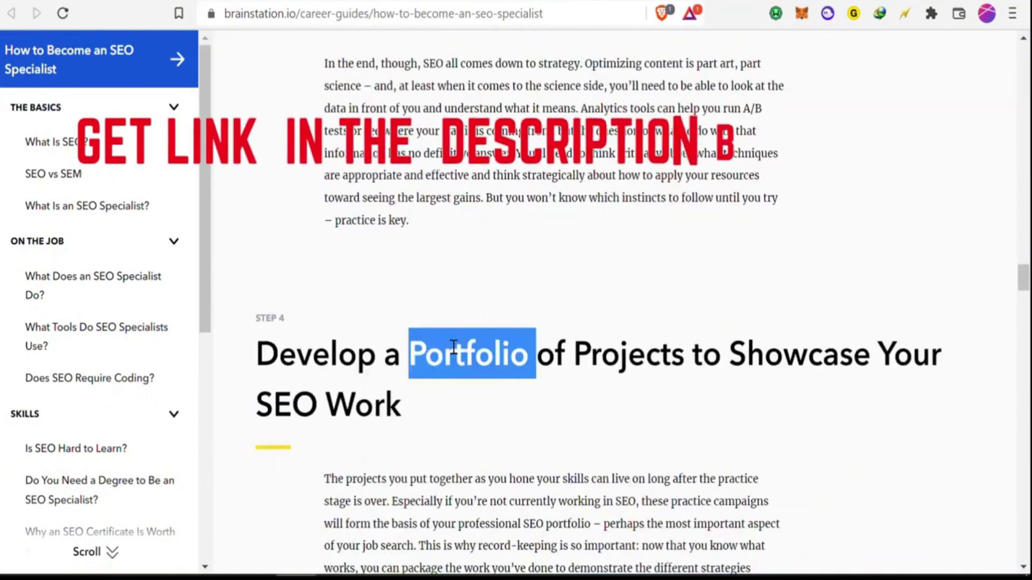
{"action": "key", "text": "ctrl+c"}
{"action": "key", "text": "alt+Tab"}
{"action": "left_click", "coordinate": [203, 440]}
{"action": "key", "text": "ctrl+v"}
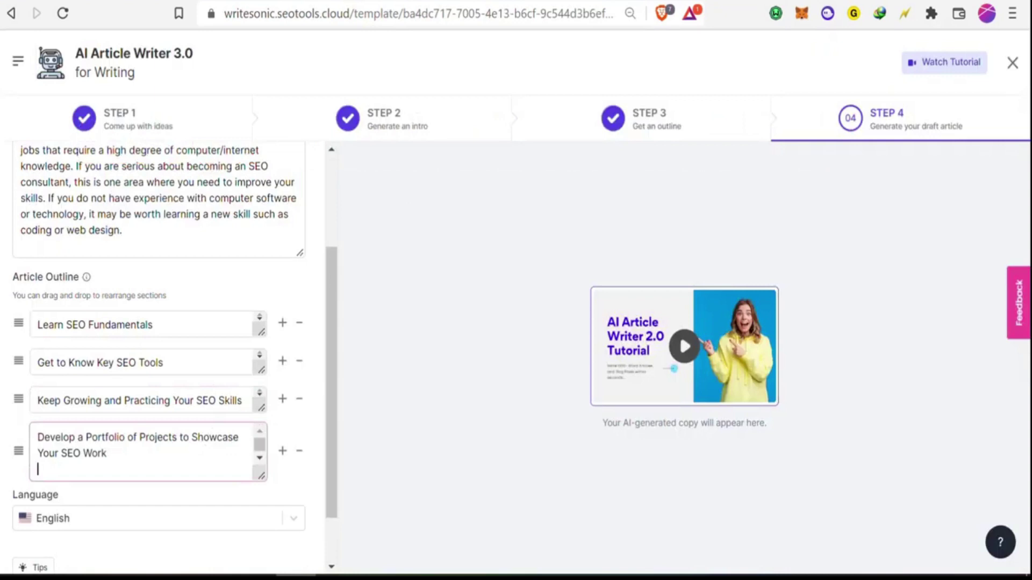
Step: Add a fifth section with the guide's heading "Optimize Your Own Website to Showcase Your SEO Skills" and remove the empty trailing lines from sections four and five
{"action": "key", "text": "alt+Tab"}
{"action": "scroll", "coordinate": [445, 292], "scroll_direction": "down", "scroll_amount": 20}
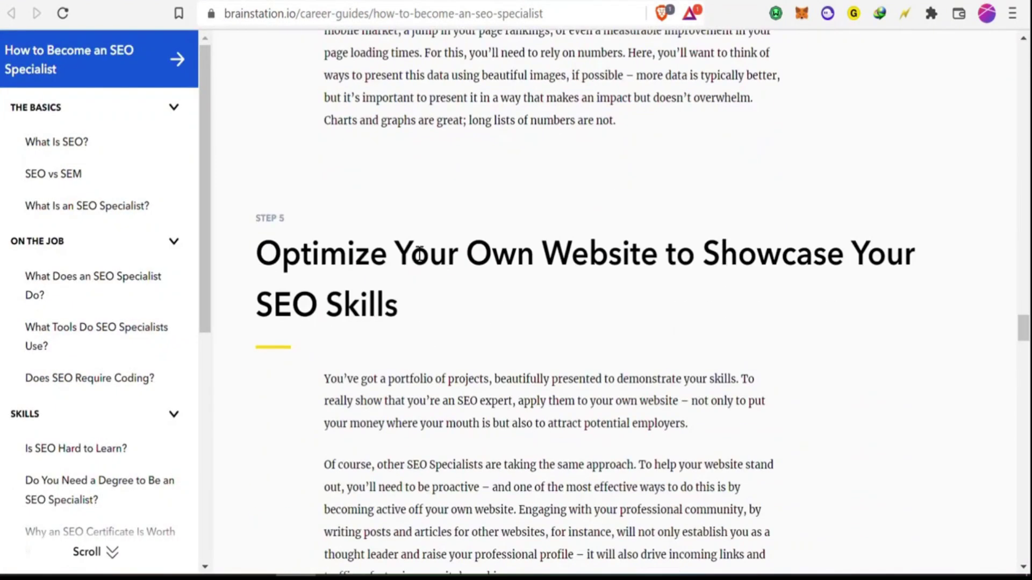
{"action": "triple_click", "coordinate": [419, 255]}
{"action": "key", "text": "alt+Tab"}
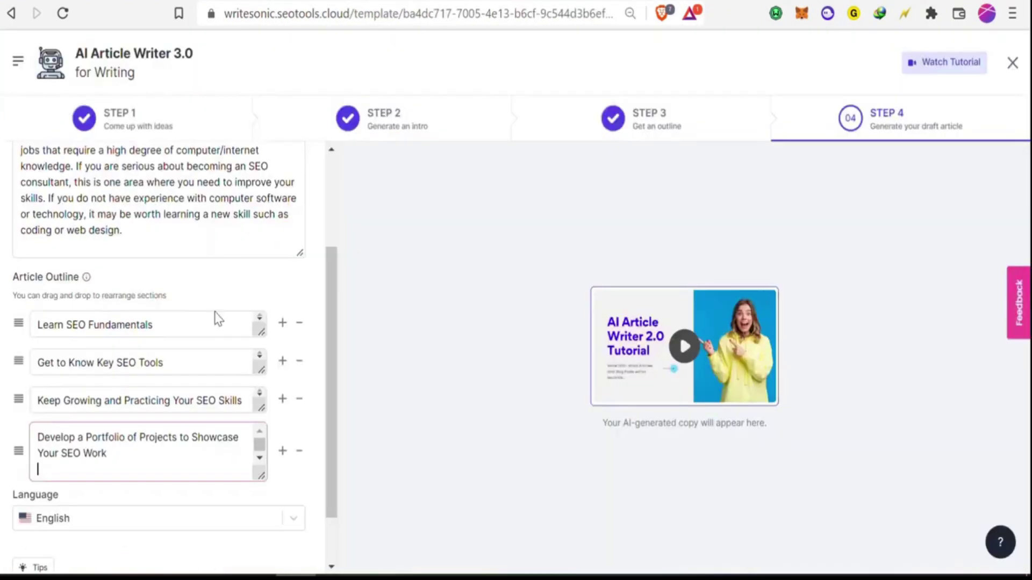
{"action": "scroll", "coordinate": [214, 318], "scroll_direction": "down", "scroll_amount": 2}
{"action": "left_click", "coordinate": [281, 398]}
{"action": "left_click", "coordinate": [209, 449]}
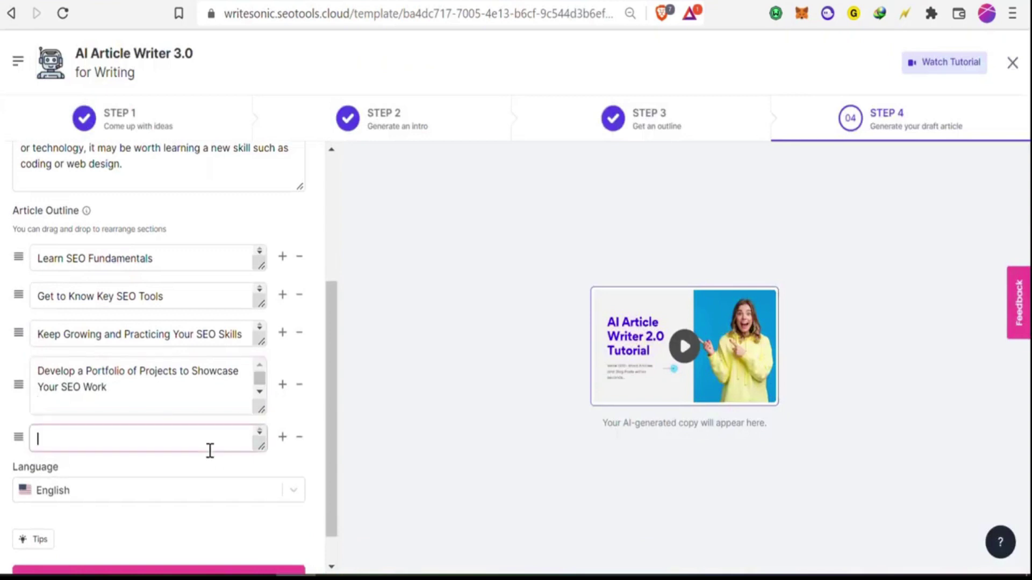
{"action": "key", "text": "ctrl+v"}
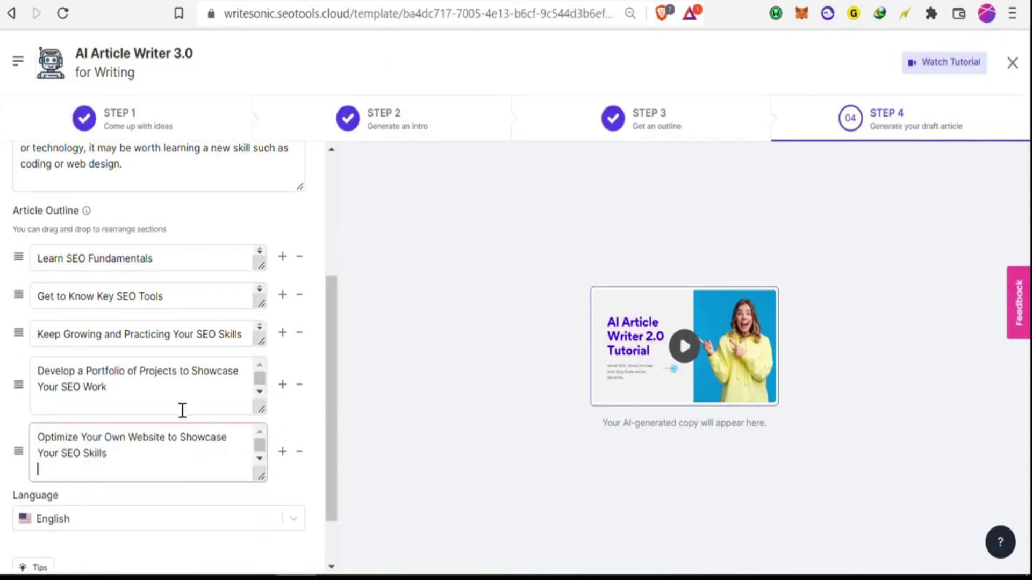
{"action": "key", "text": "BackSpace"}
{"action": "left_click", "coordinate": [109, 409]}
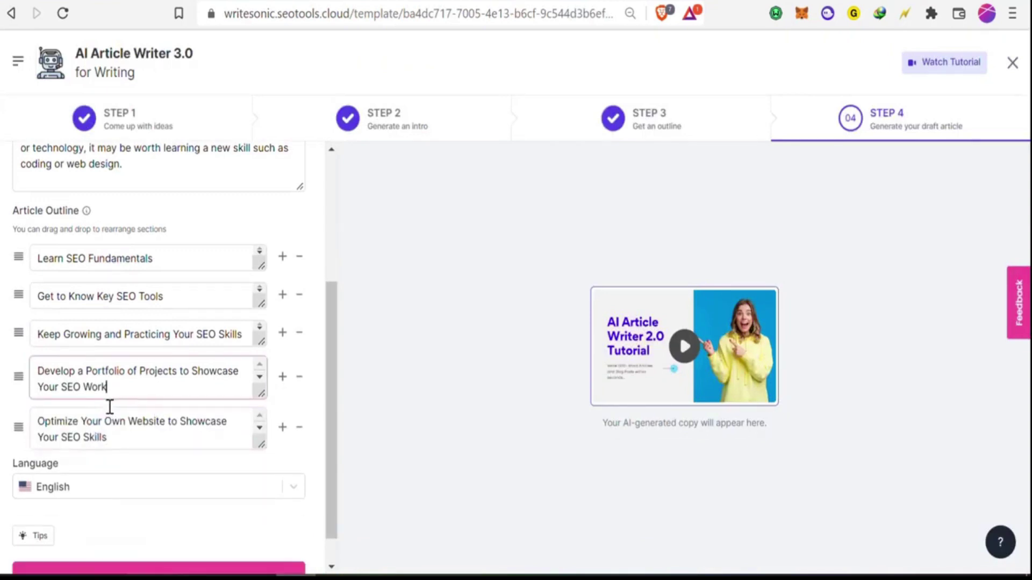
Step: Examine the BrainStation guide's remaining question headings after Step 5 for further outline ideas
{"action": "left_click", "coordinate": [371, 2]}
{"action": "scroll", "coordinate": [424, 234], "scroll_direction": "down", "scroll_amount": 10}
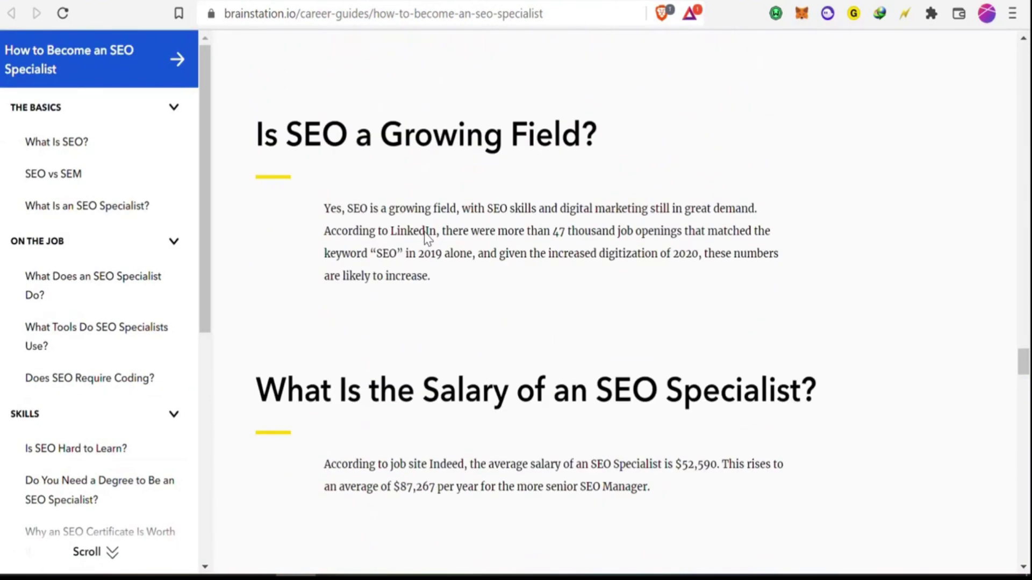
{"action": "scroll", "coordinate": [397, 185], "scroll_direction": "down", "scroll_amount": 5}
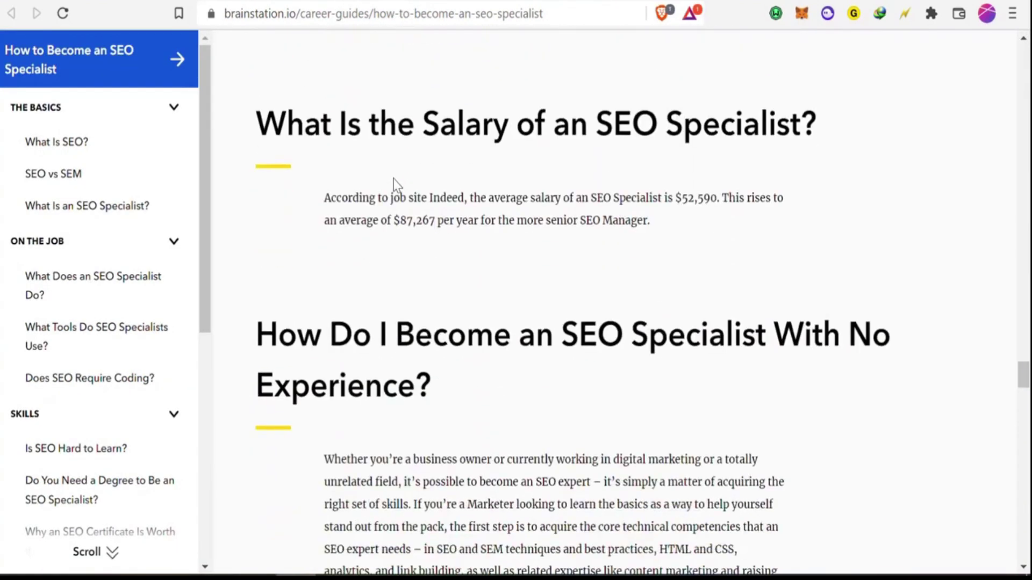
{"action": "scroll", "coordinate": [395, 185], "scroll_direction": "down", "scroll_amount": 3}
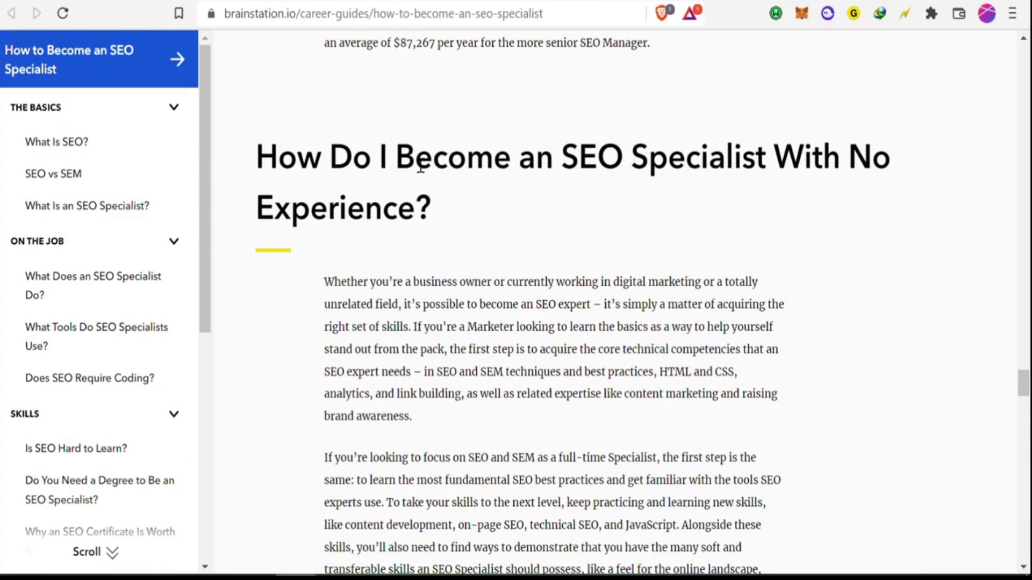
{"action": "scroll", "coordinate": [384, 167], "scroll_direction": "down", "scroll_amount": 10}
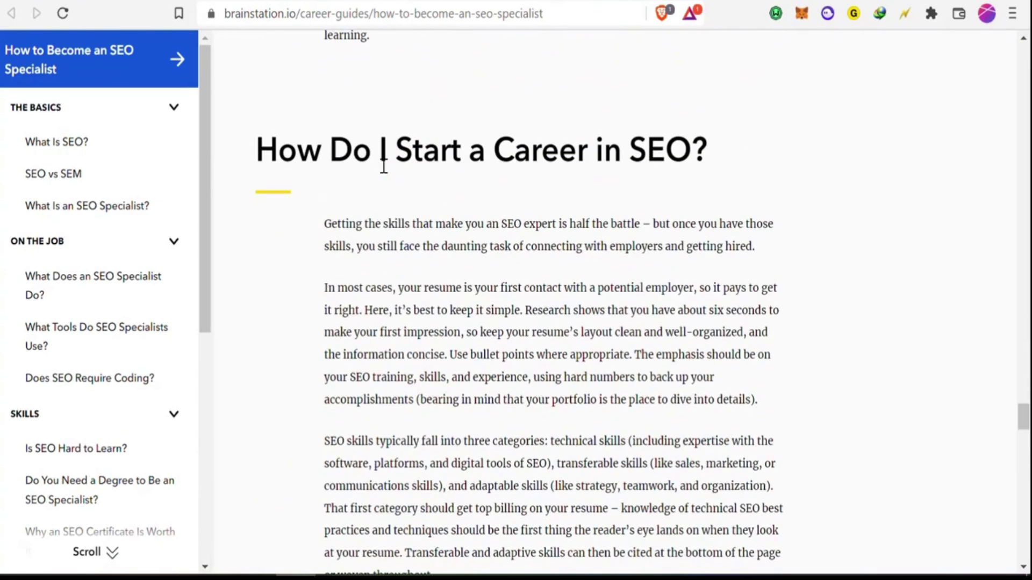
{"action": "scroll", "coordinate": [383, 166], "scroll_direction": "down", "scroll_amount": 10}
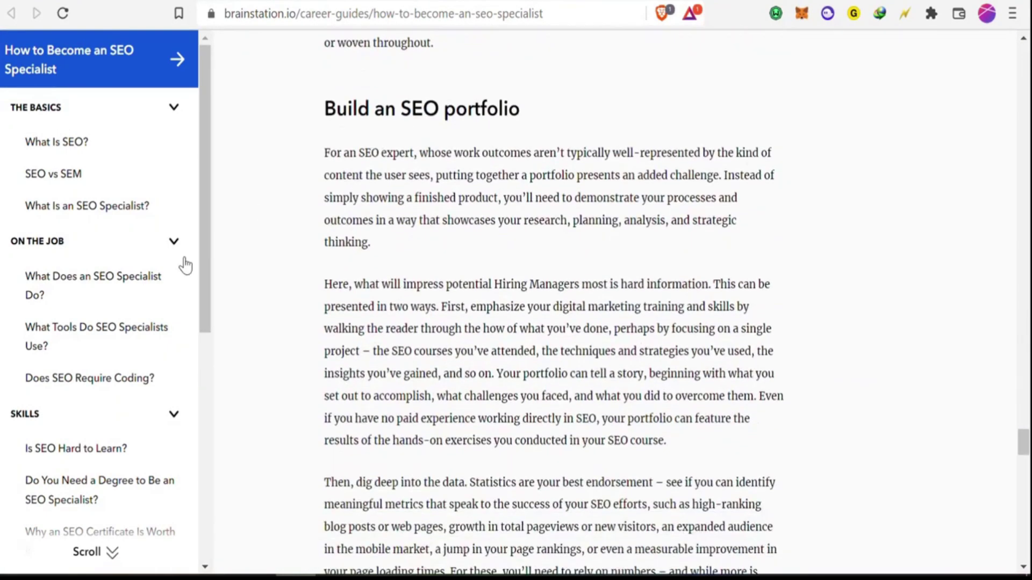
{"action": "scroll", "coordinate": [184, 265], "scroll_direction": "down", "scroll_amount": 5}
Step: Look through the other Google results and related searches for "How to become SEO consultant"
{"action": "key", "text": "alt+Left"}
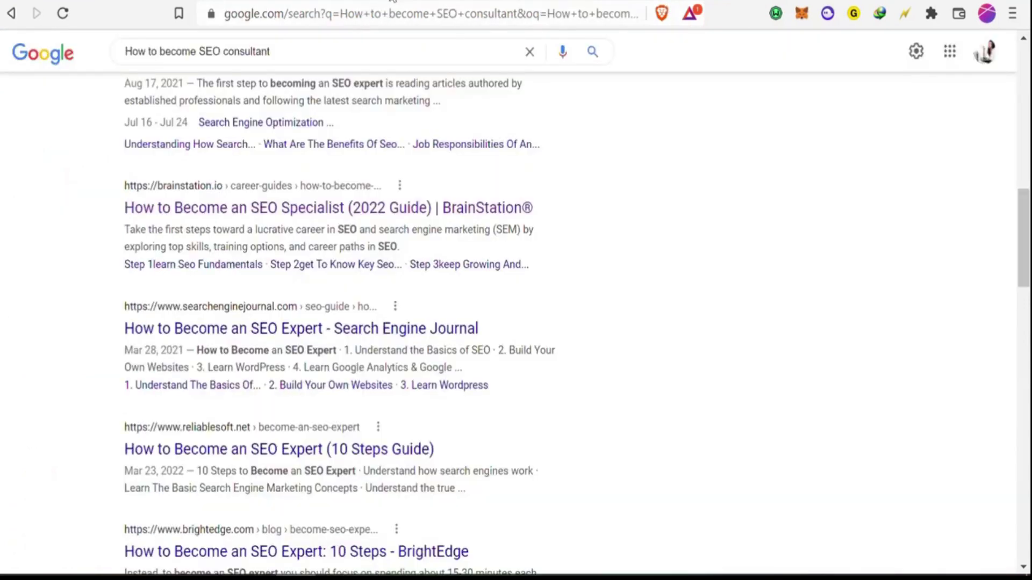
{"action": "scroll", "coordinate": [425, 301], "scroll_direction": "down", "scroll_amount": 3}
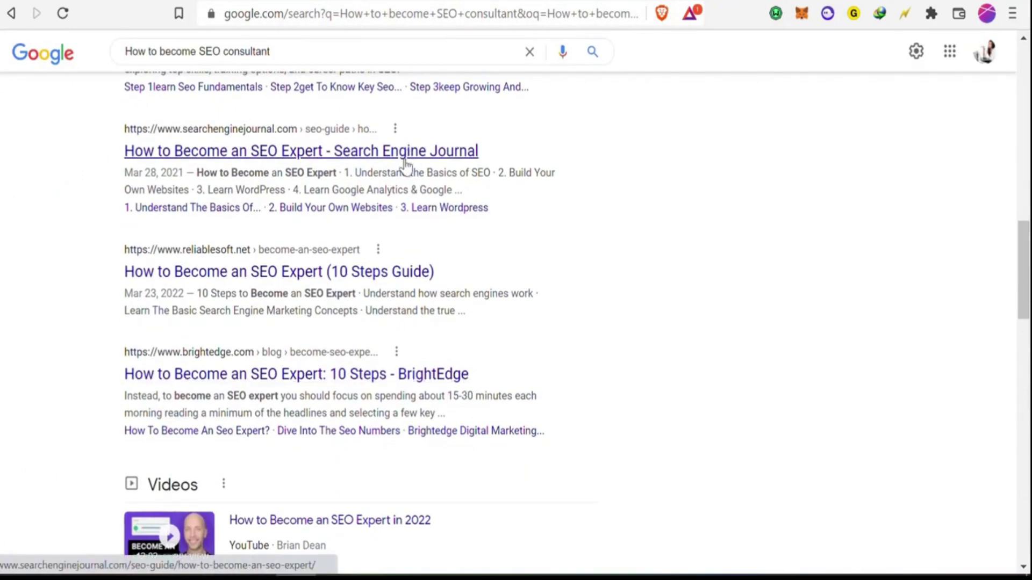
{"action": "scroll", "coordinate": [404, 166], "scroll_direction": "down", "scroll_amount": 12}
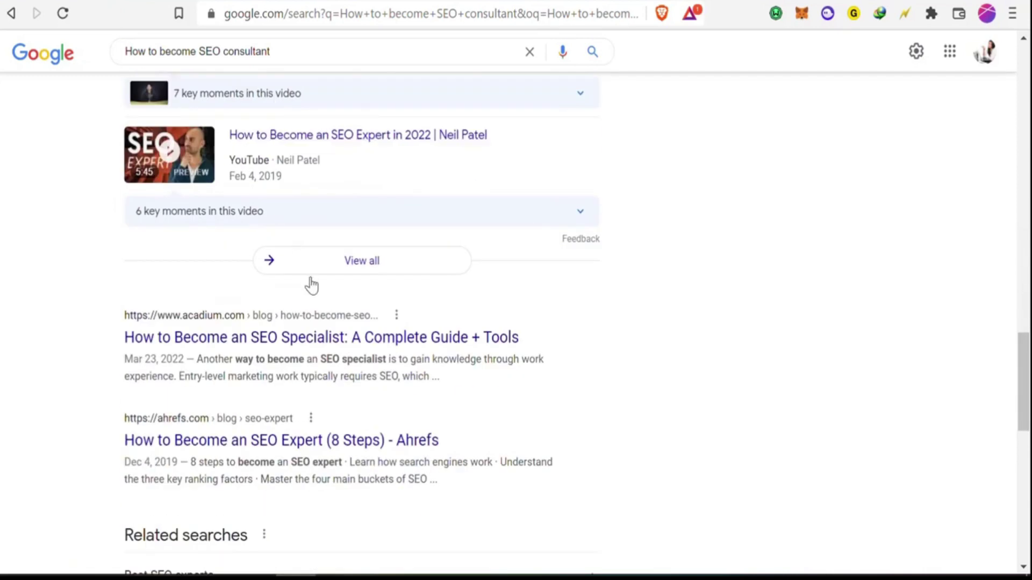
{"action": "scroll", "coordinate": [317, 283], "scroll_direction": "down", "scroll_amount": 9}
{"action": "scroll", "coordinate": [333, 268], "scroll_direction": "down", "scroll_amount": 3}
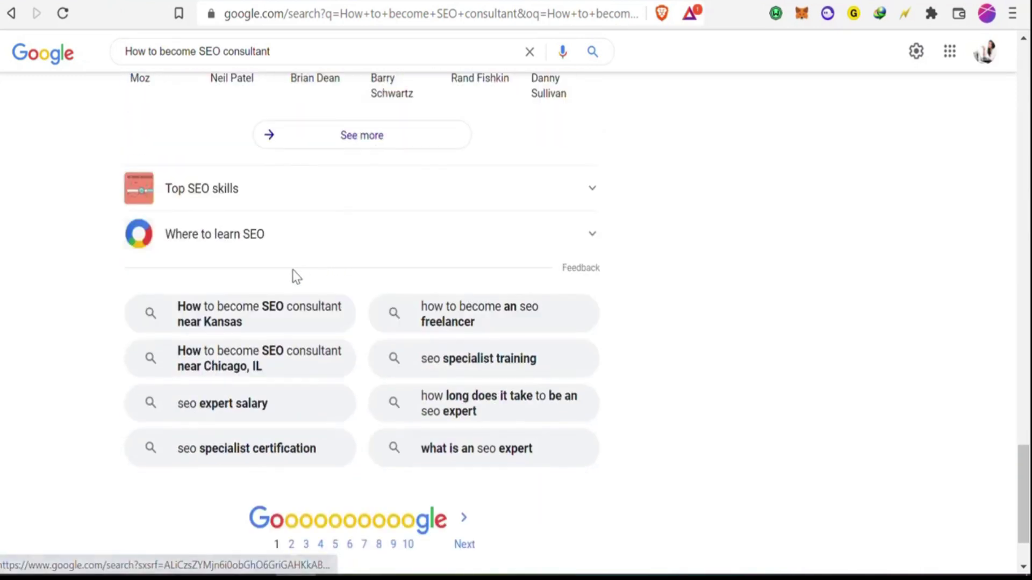
Step: Examine the HubSpot article's step headings from step 4 onwards for additional outline sections
{"action": "left_click", "coordinate": [268, 319]}
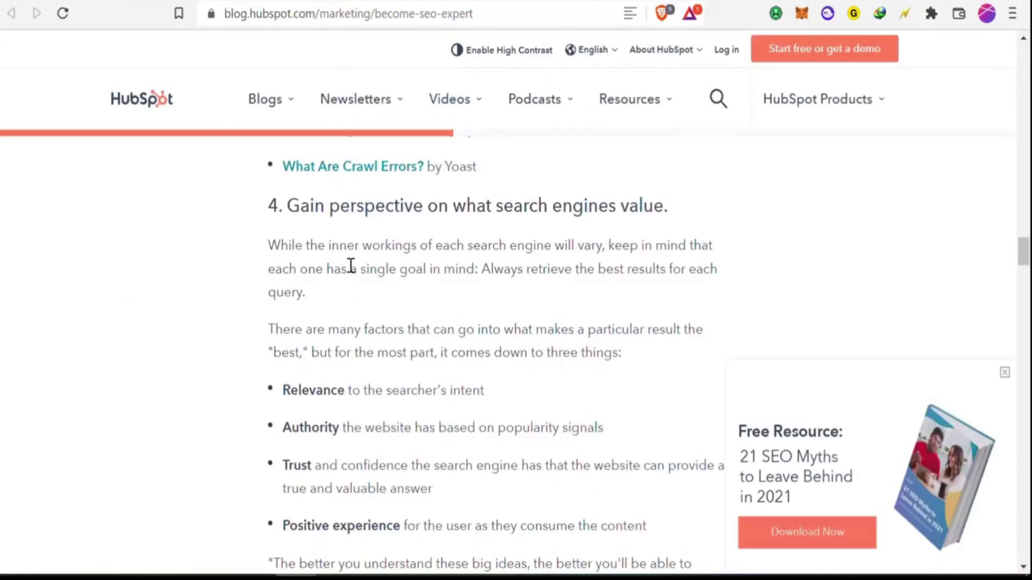
{"action": "scroll", "coordinate": [350, 267], "scroll_direction": "down", "scroll_amount": 10}
{"action": "scroll", "coordinate": [351, 267], "scroll_direction": "down", "scroll_amount": 12}
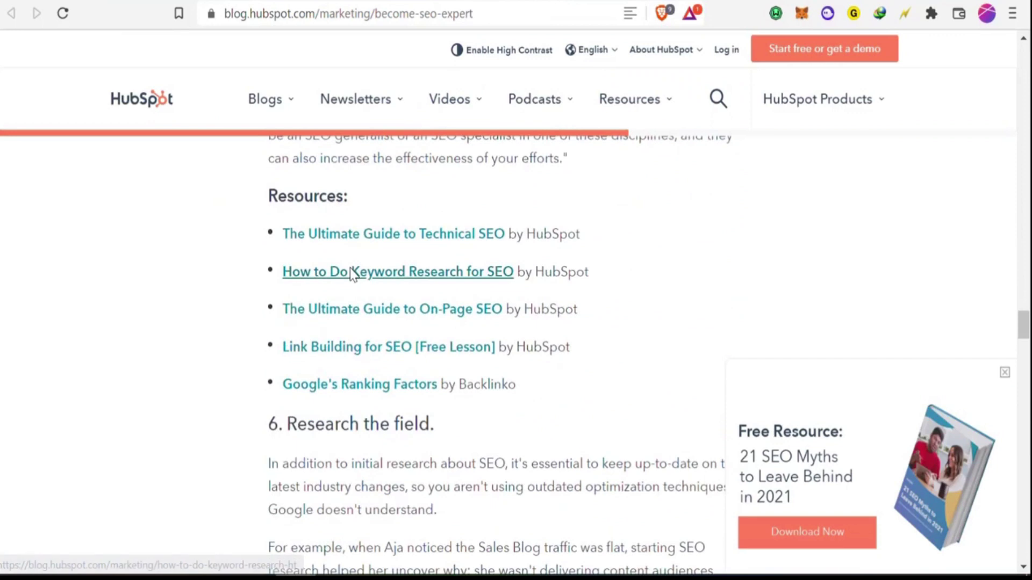
{"action": "scroll", "coordinate": [350, 267], "scroll_direction": "down", "scroll_amount": 20}
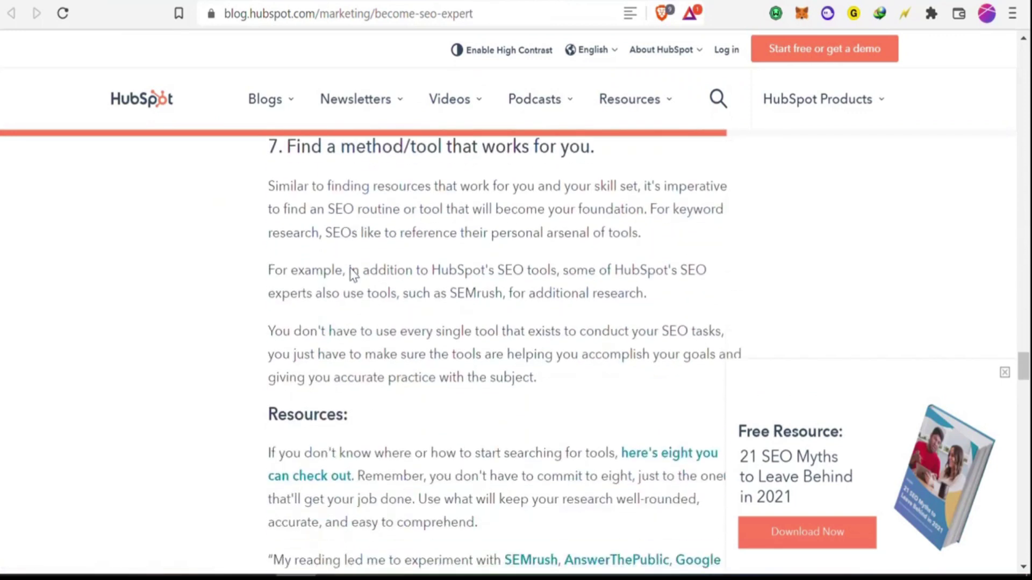
{"action": "scroll", "coordinate": [351, 267], "scroll_direction": "down", "scroll_amount": 20}
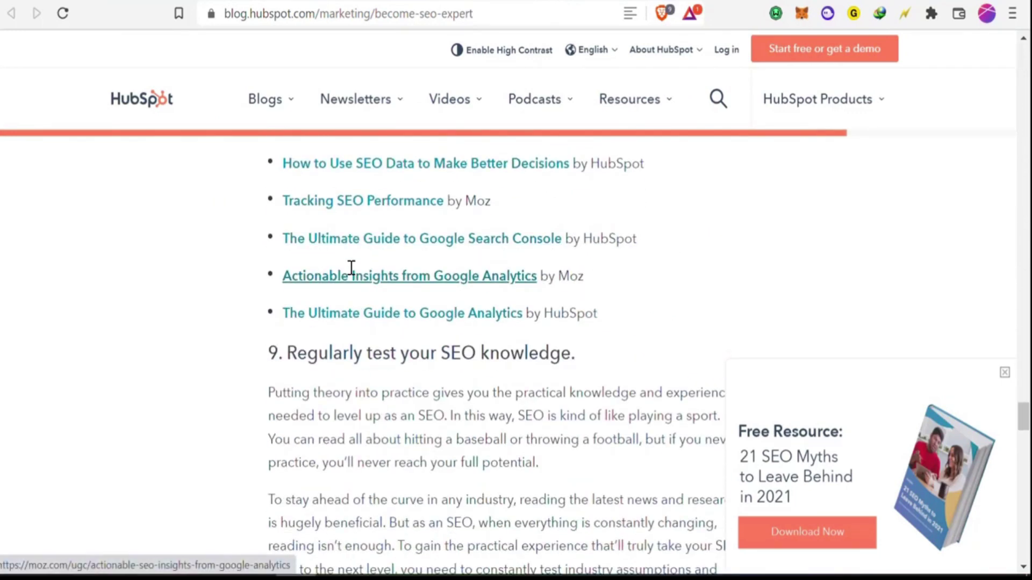
{"action": "scroll", "coordinate": [351, 267], "scroll_direction": "down", "scroll_amount": 20}
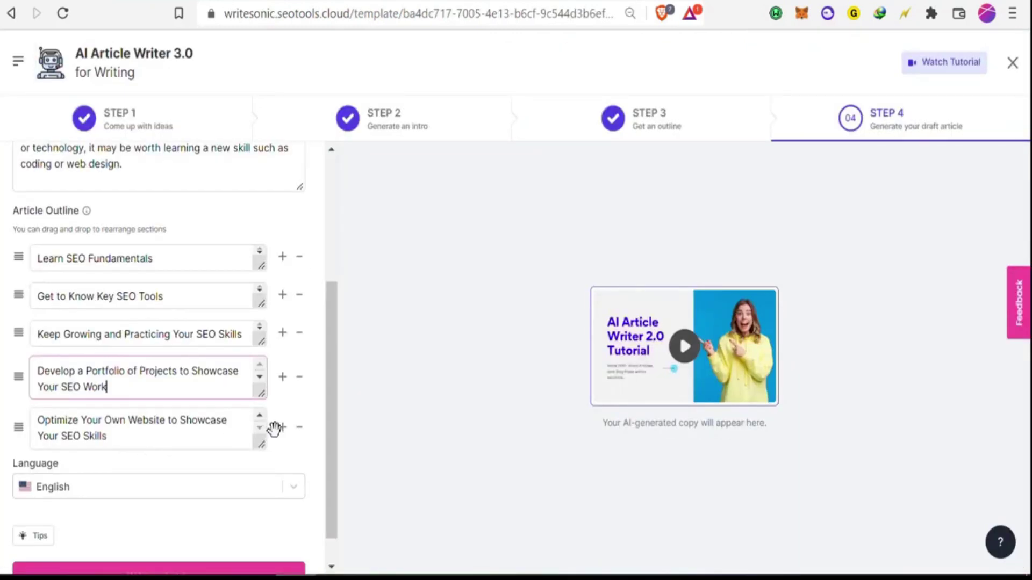
Step: Add a final outline section titled "Conclusion" and start generating the draft article
{"action": "left_click", "coordinate": [279, 428]}
{"action": "left_click", "coordinate": [220, 471]}
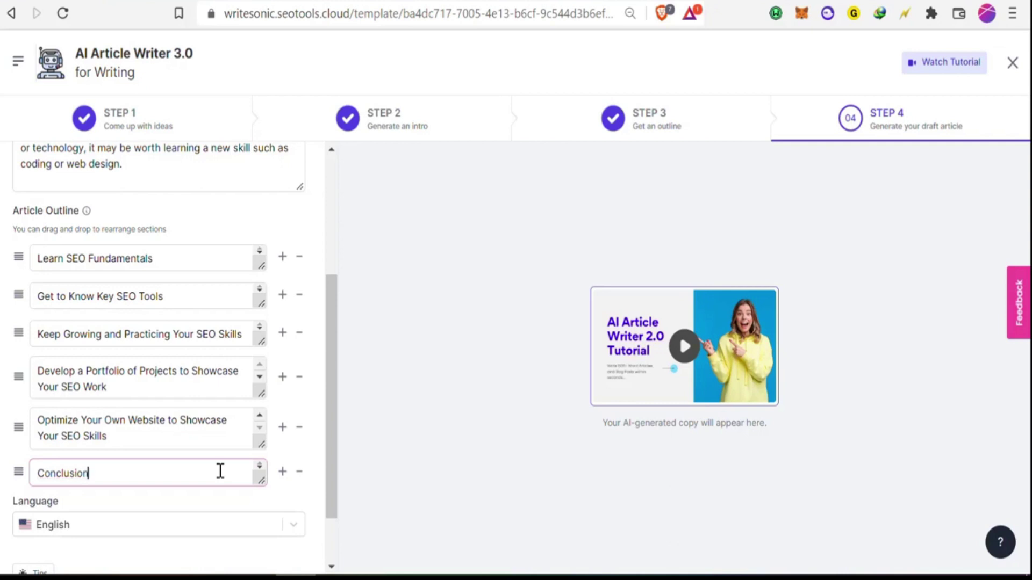
{"action": "scroll", "coordinate": [285, 492], "scroll_direction": "down", "scroll_amount": 2}
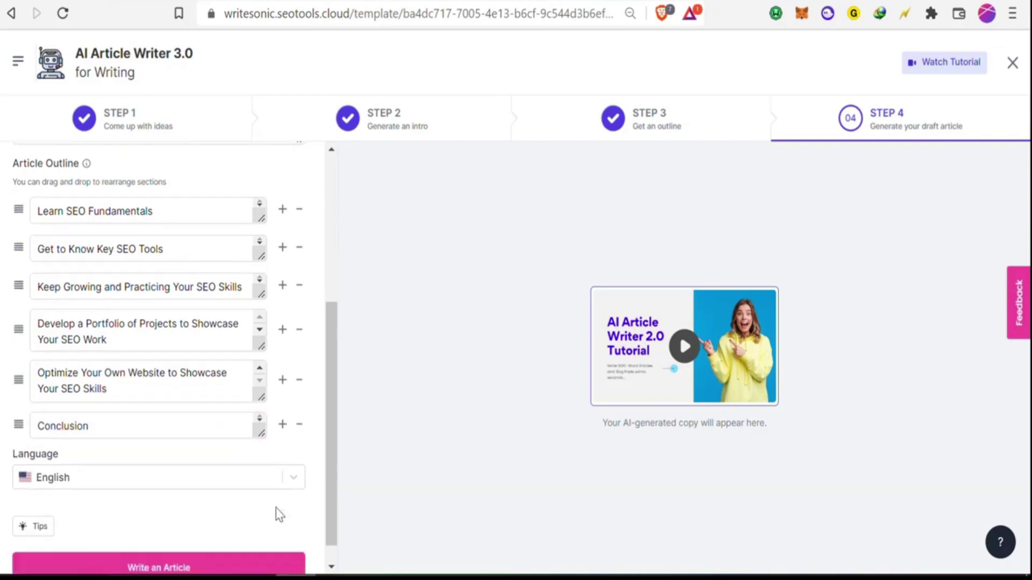
{"action": "left_click", "coordinate": [265, 531]}
{"action": "scroll", "coordinate": [306, 398], "scroll_direction": "up", "scroll_amount": 5}
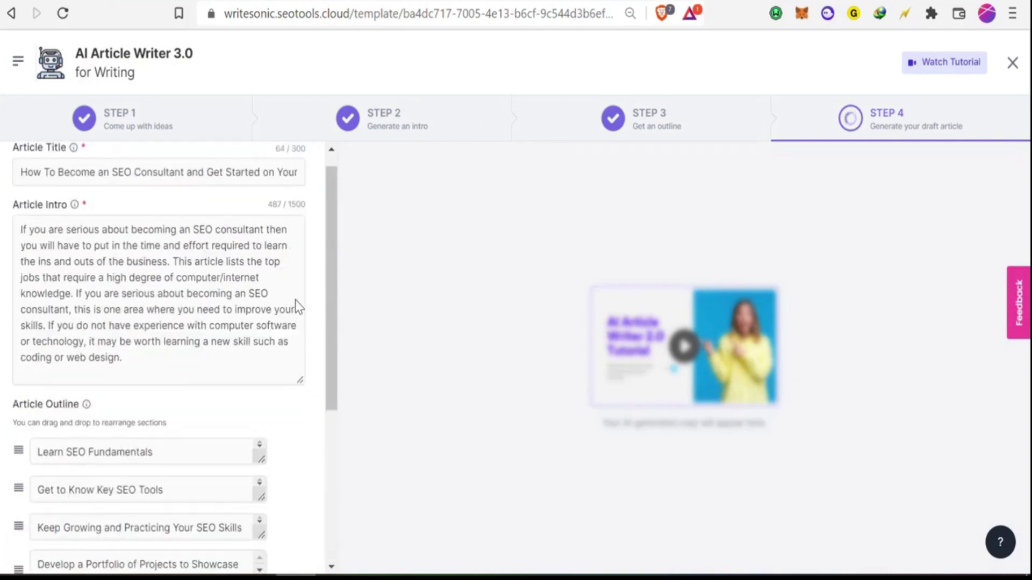
{"action": "scroll", "coordinate": [296, 301], "scroll_direction": "down", "scroll_amount": 5}
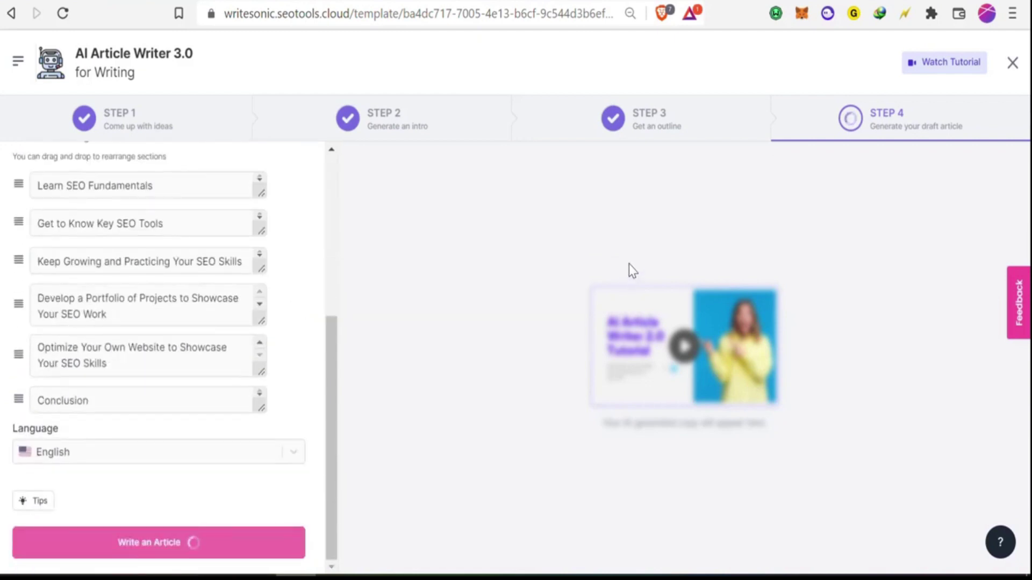
{"action": "scroll", "coordinate": [289, 218], "scroll_direction": "up", "scroll_amount": 5}
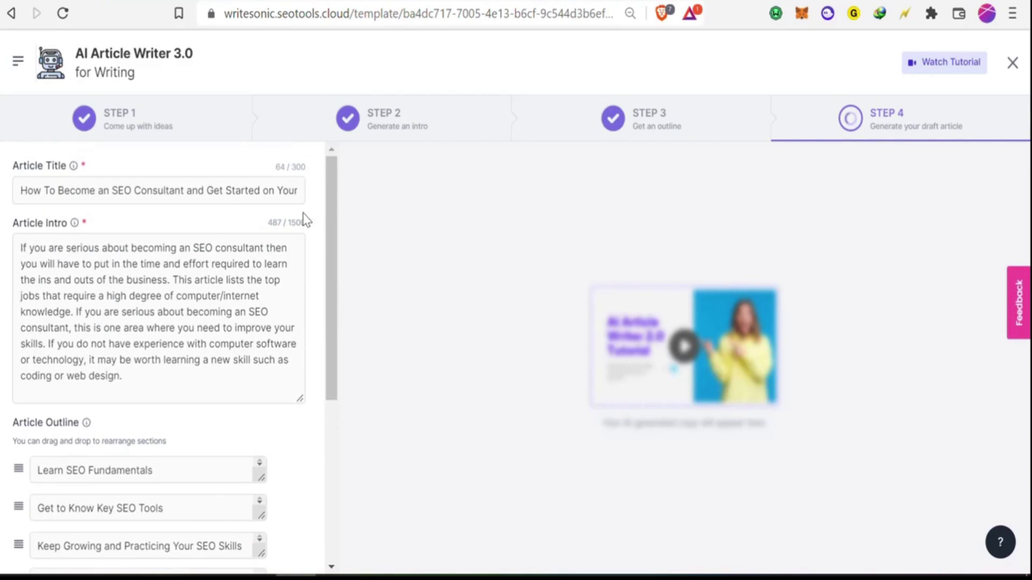
{"action": "scroll", "coordinate": [307, 181], "scroll_direction": "down", "scroll_amount": 5}
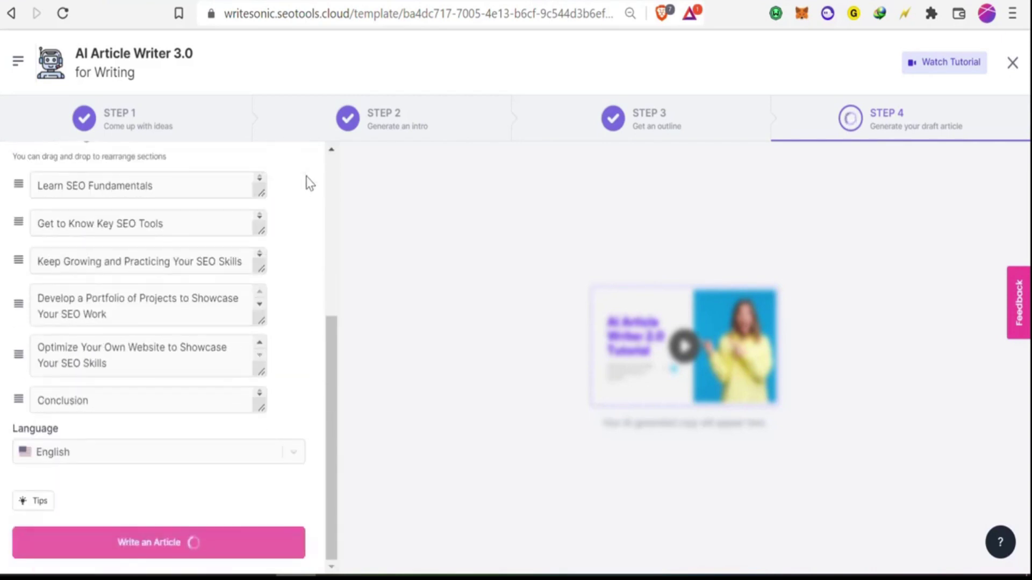
{"action": "scroll", "coordinate": [288, 304], "scroll_direction": "up", "scroll_amount": 5}
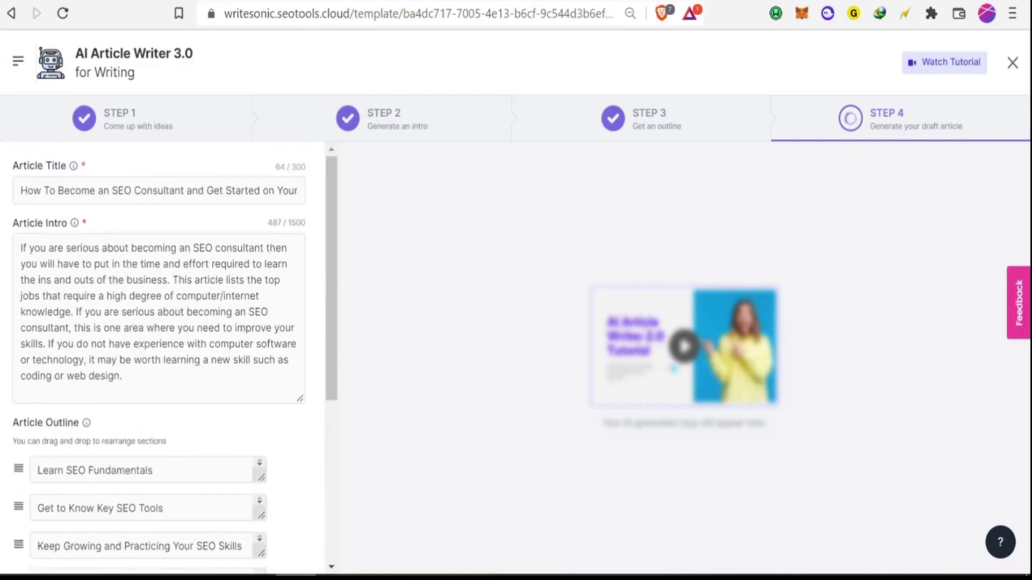
Step: Open copymatic.ai in the Google results tab and look over its home page and how the writing tool works
{"action": "key", "text": "ctrl+Tab"}
{"action": "left_click", "coordinate": [390, 16]}
{"action": "type", "text": "copymatic.ai"}
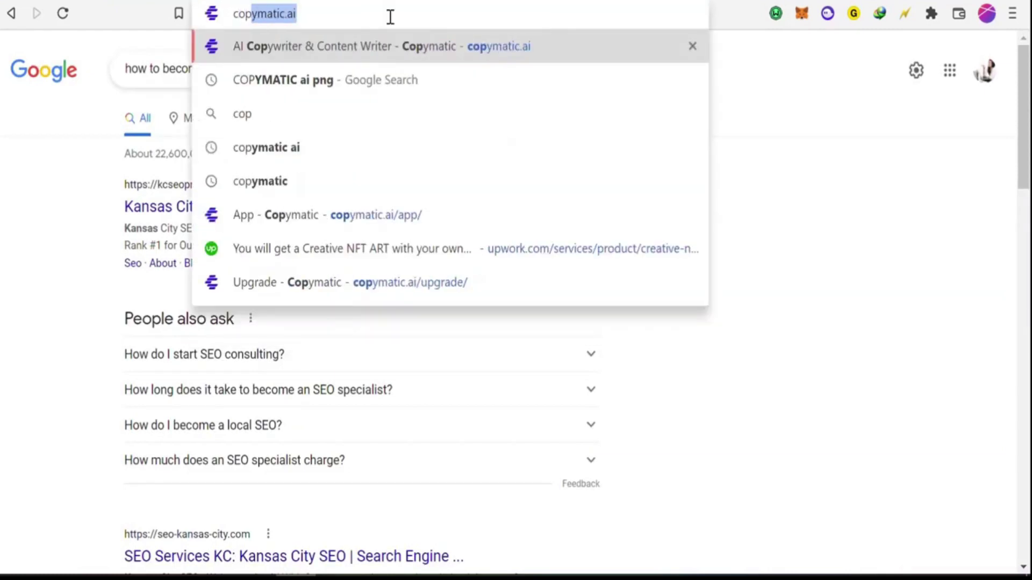
{"action": "key", "text": "Return"}
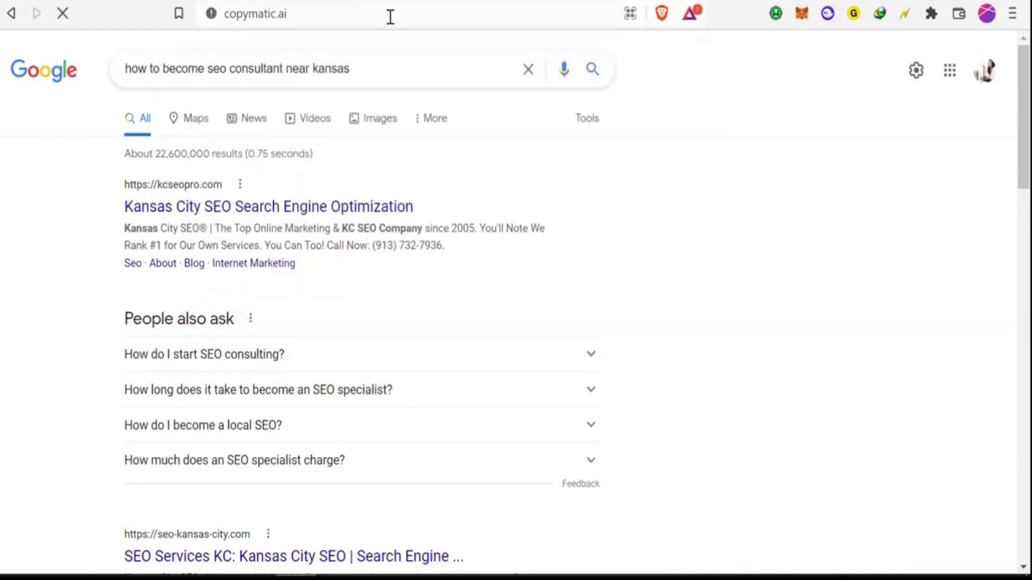
{"action": "scroll", "coordinate": [357, 168], "scroll_direction": "down", "scroll_amount": 15}
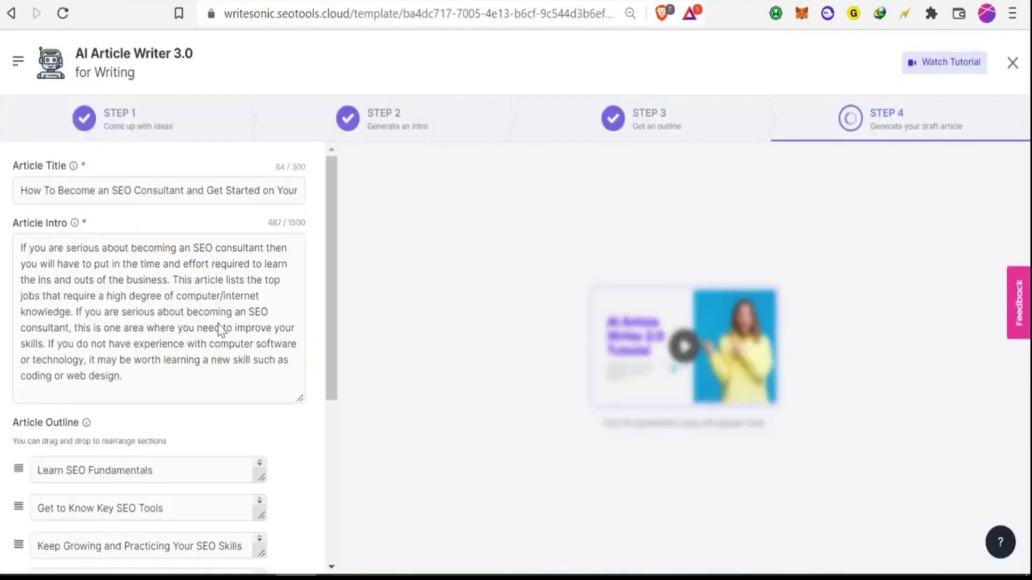
{"action": "scroll", "coordinate": [219, 330], "scroll_direction": "down", "scroll_amount": 5}
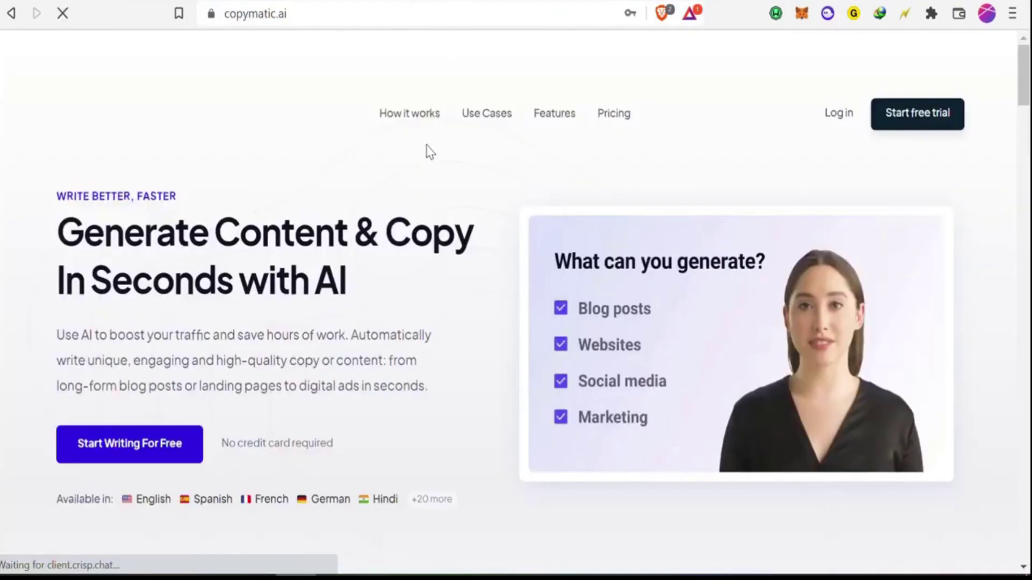
{"action": "scroll", "coordinate": [383, 263], "scroll_direction": "down", "scroll_amount": 7}
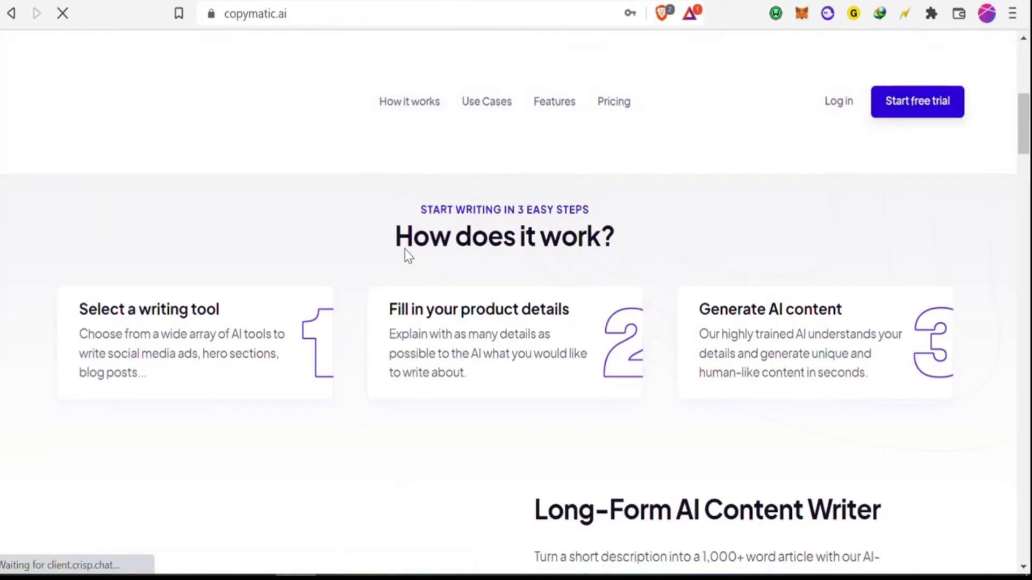
Step: View Copymatic's pricing and switch the plans to monthly billing to compare Starter and Pro
{"action": "scroll", "coordinate": [406, 254], "scroll_direction": "up", "scroll_amount": 5}
{"action": "left_click", "coordinate": [613, 107]}
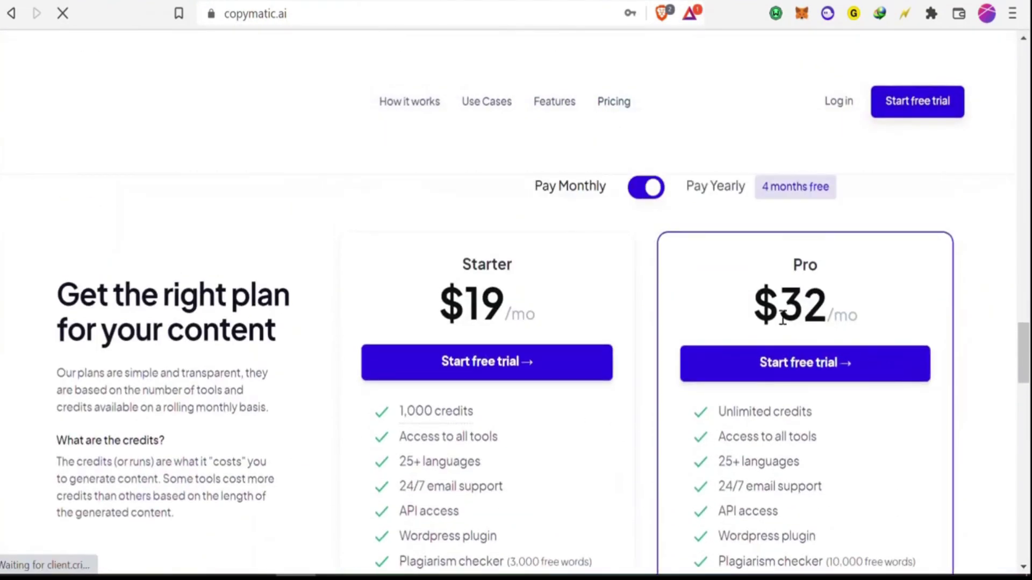
{"action": "left_click", "coordinate": [647, 275]}
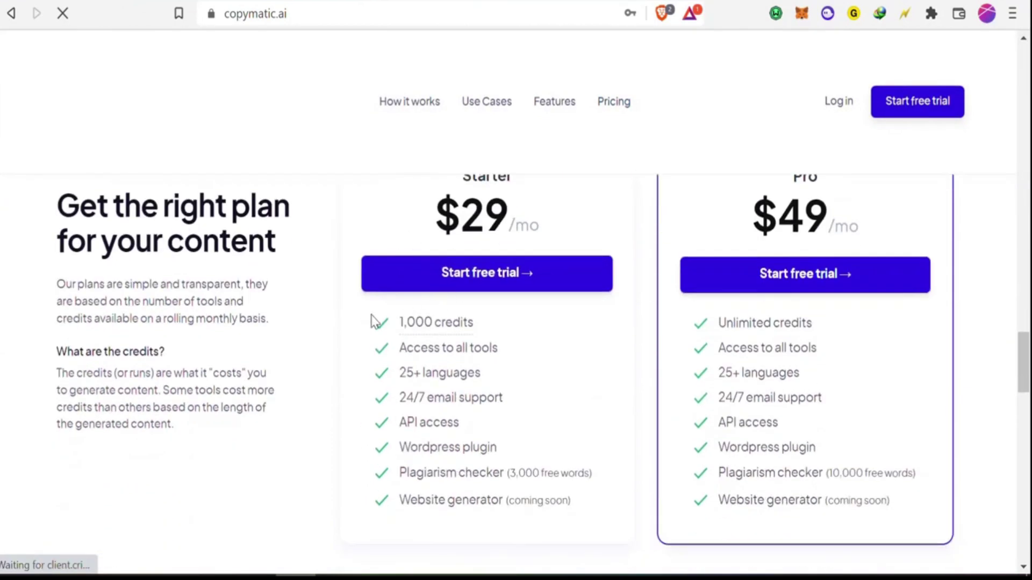
{"action": "mouse_move", "coordinate": [473, 322]}
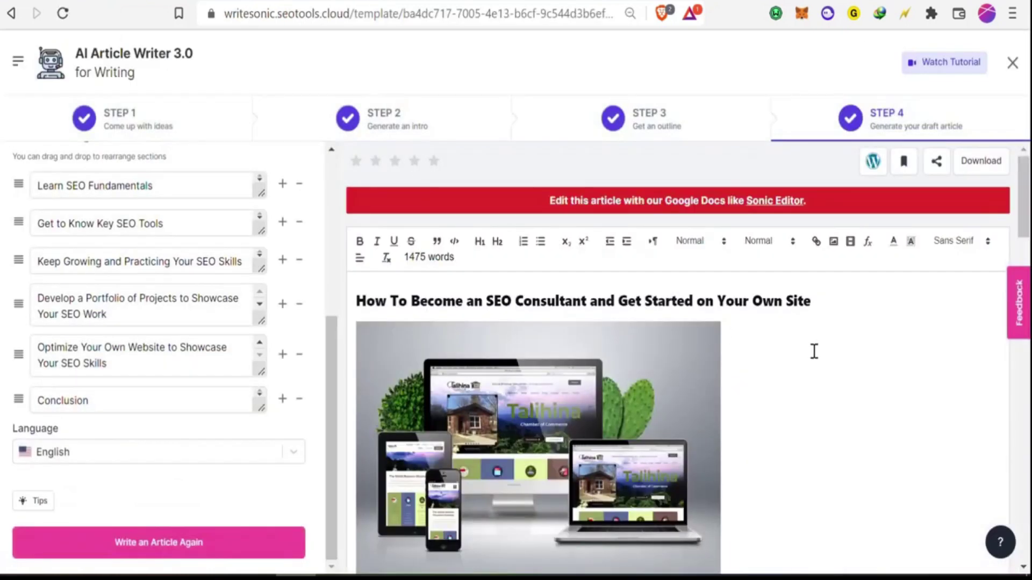
Step: Review the generated draft article from its title and intro through the sections on SEO fundamentals, tools, portfolio and website optimization
{"action": "scroll", "coordinate": [814, 352], "scroll_direction": "down", "scroll_amount": 3}
{"action": "scroll", "coordinate": [801, 334], "scroll_direction": "up", "scroll_amount": 3}
{"action": "scroll", "coordinate": [746, 354], "scroll_direction": "down", "scroll_amount": 6}
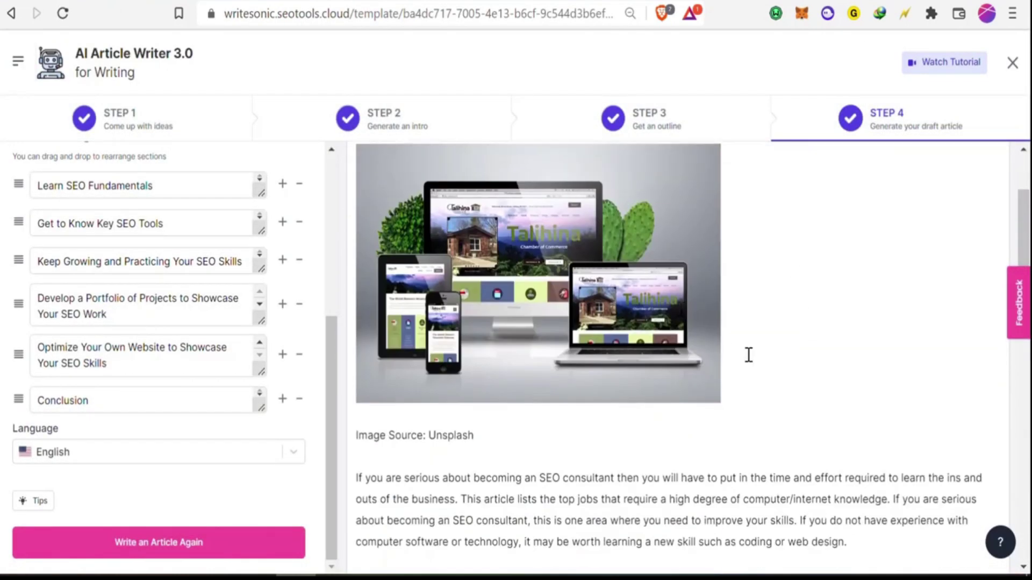
{"action": "scroll", "coordinate": [751, 352], "scroll_direction": "down", "scroll_amount": 3}
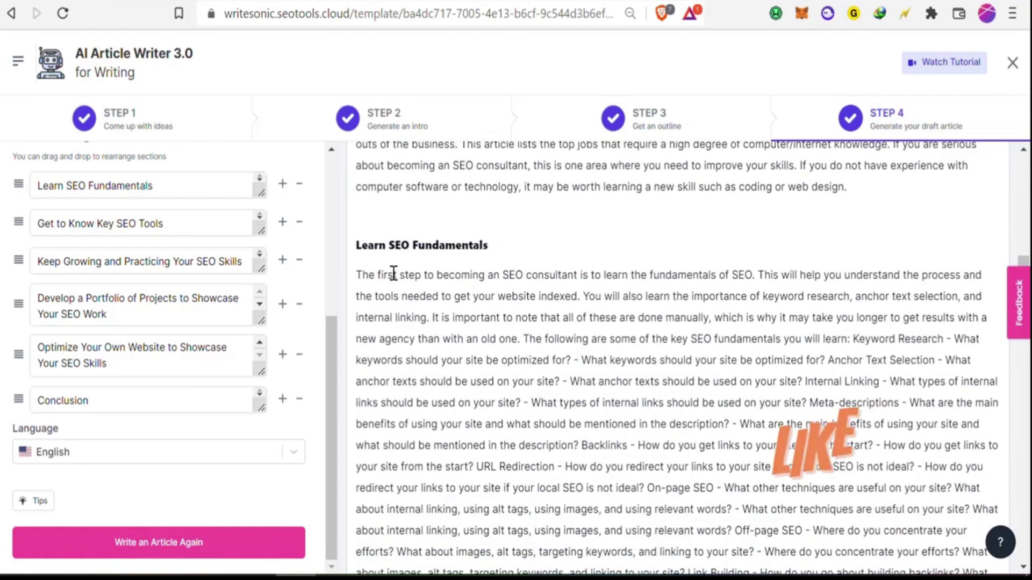
{"action": "scroll", "coordinate": [425, 274], "scroll_direction": "down", "scroll_amount": 3}
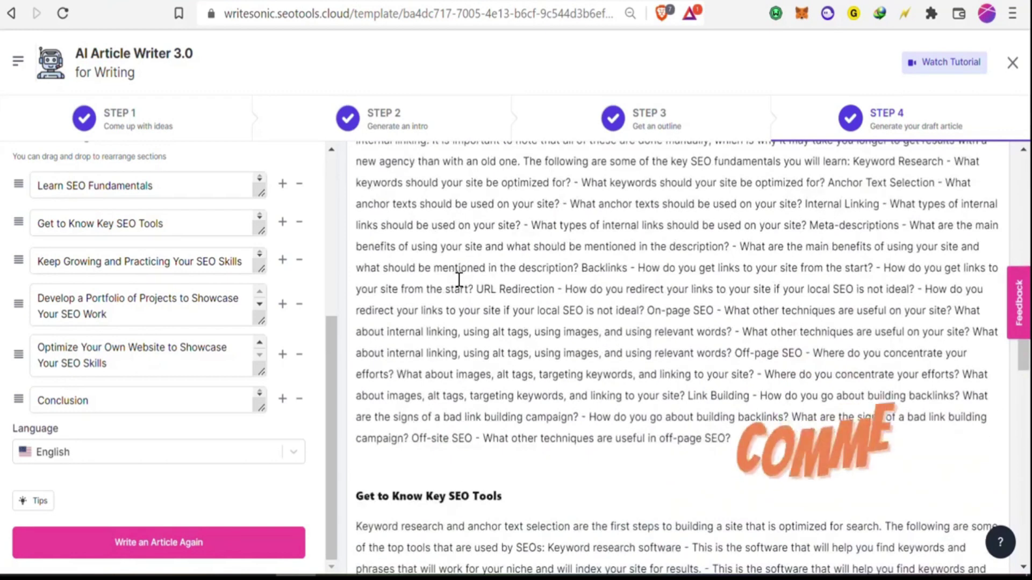
{"action": "scroll", "coordinate": [654, 346], "scroll_direction": "up", "scroll_amount": 5}
{"action": "scroll", "coordinate": [557, 295], "scroll_direction": "down", "scroll_amount": 15}
{"action": "scroll", "coordinate": [559, 293], "scroll_direction": "down", "scroll_amount": 4}
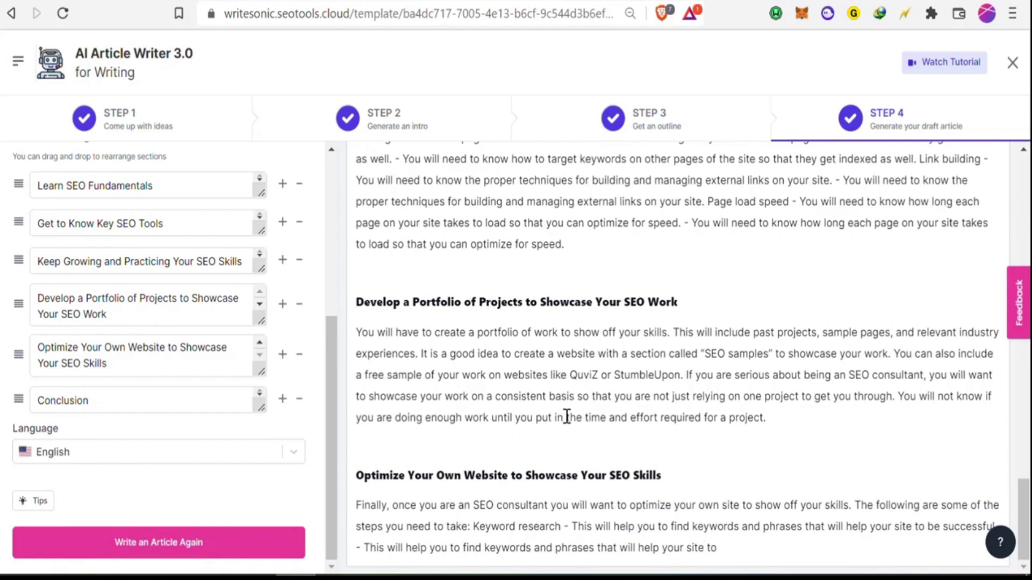
{"action": "scroll", "coordinate": [567, 418], "scroll_direction": "up", "scroll_amount": 20}
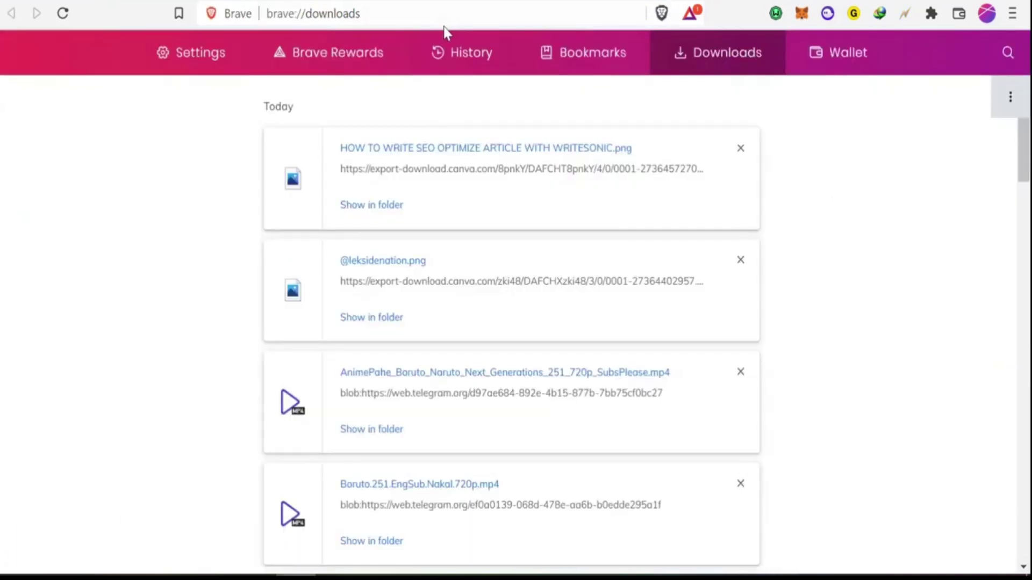
Step: Switch to Google Drive and open the ARTICLE PORTFOLIO folder
{"action": "left_click", "coordinate": [441, 22]}
{"action": "type", "text": "dr"}
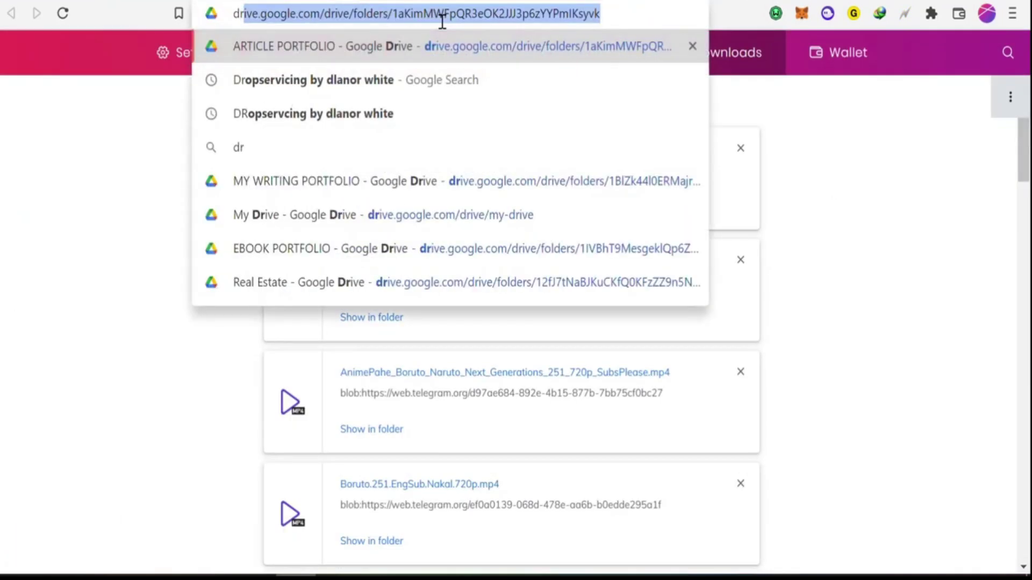
{"action": "key", "text": "Return"}
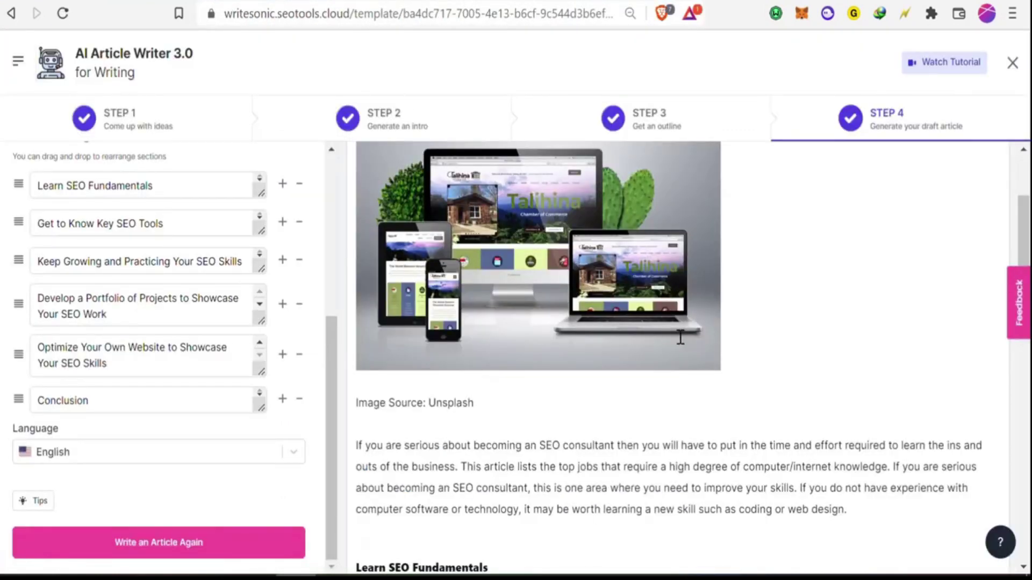
{"action": "scroll", "coordinate": [601, 297], "scroll_direction": "up", "scroll_amount": 2}
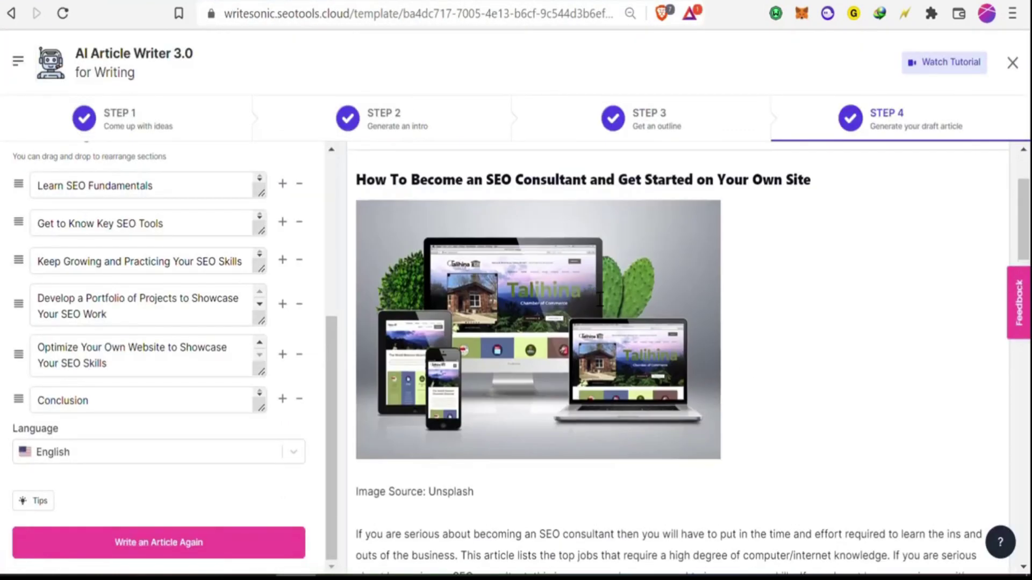
{"action": "scroll", "coordinate": [730, 304], "scroll_direction": "up", "scroll_amount": 2}
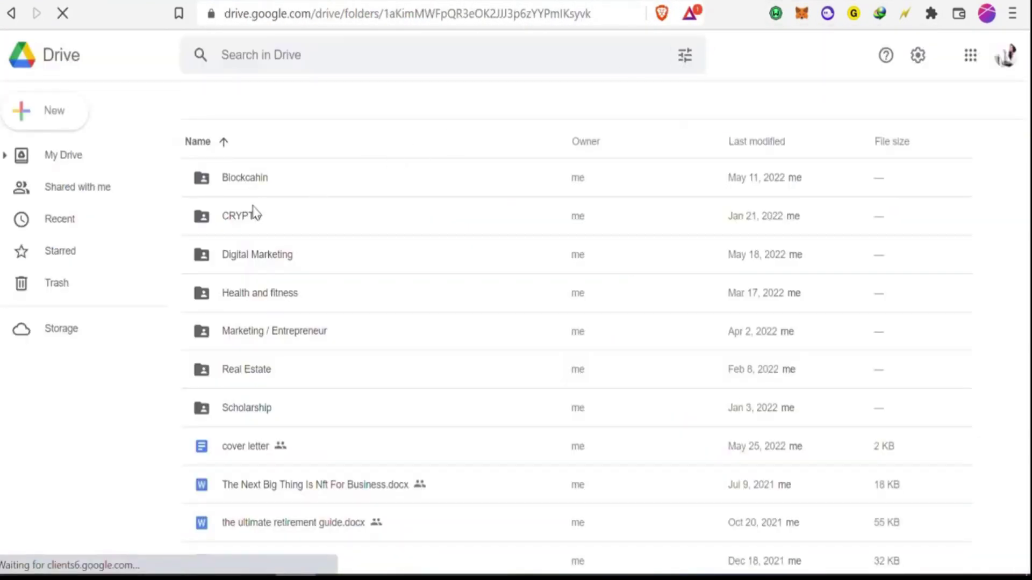
Step: Create a new Google Docs document inside the Digital Marketing folder
{"action": "double_click", "coordinate": [240, 269]}
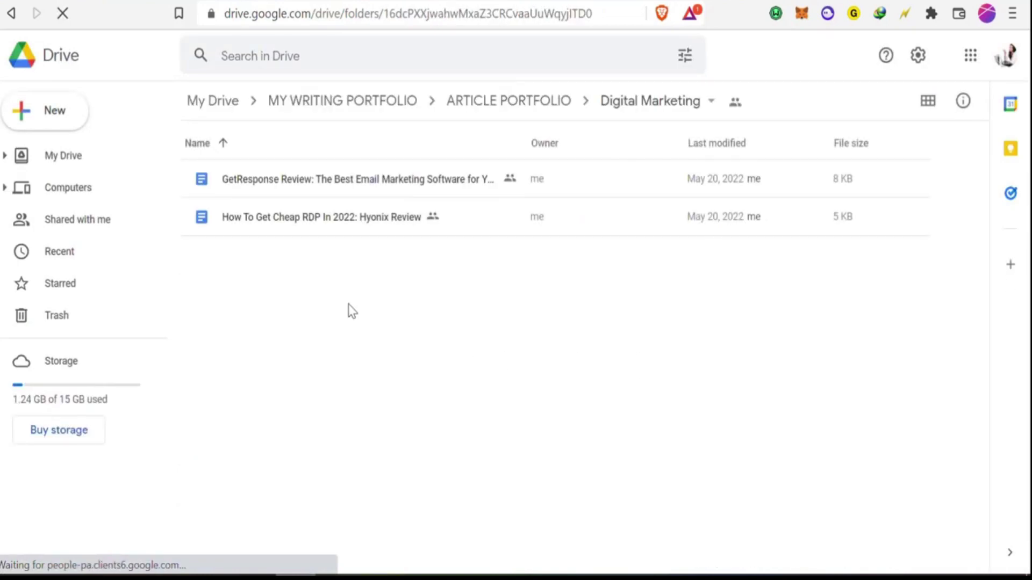
{"action": "right_click", "coordinate": [298, 272]}
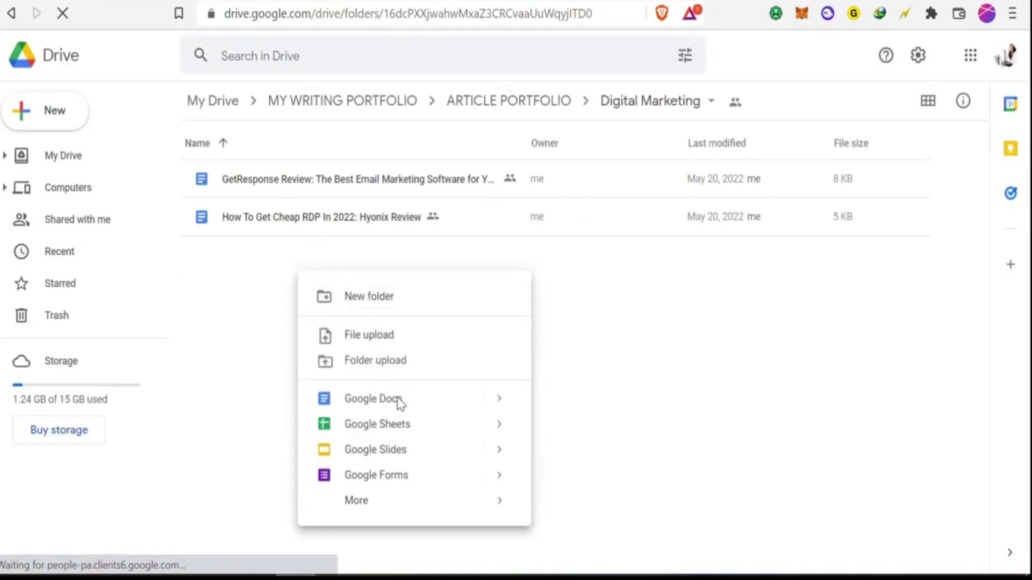
{"action": "left_click", "coordinate": [397, 404]}
{"action": "left_click", "coordinate": [657, 337]}
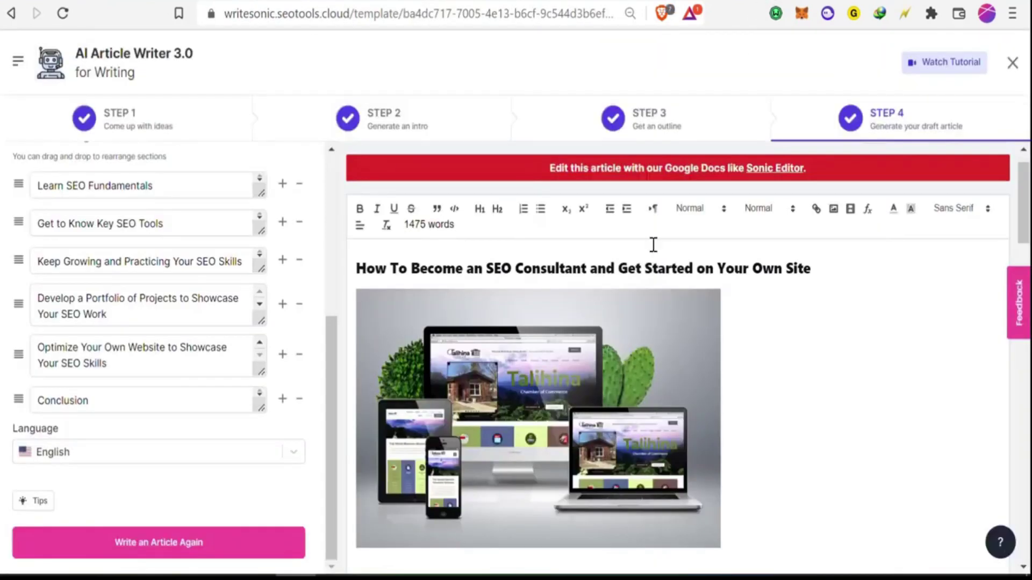
Step: Copy the entire generated draft from AI Article Writer and paste it into the new Google Docs document
{"action": "key", "text": "ctrl+a"}
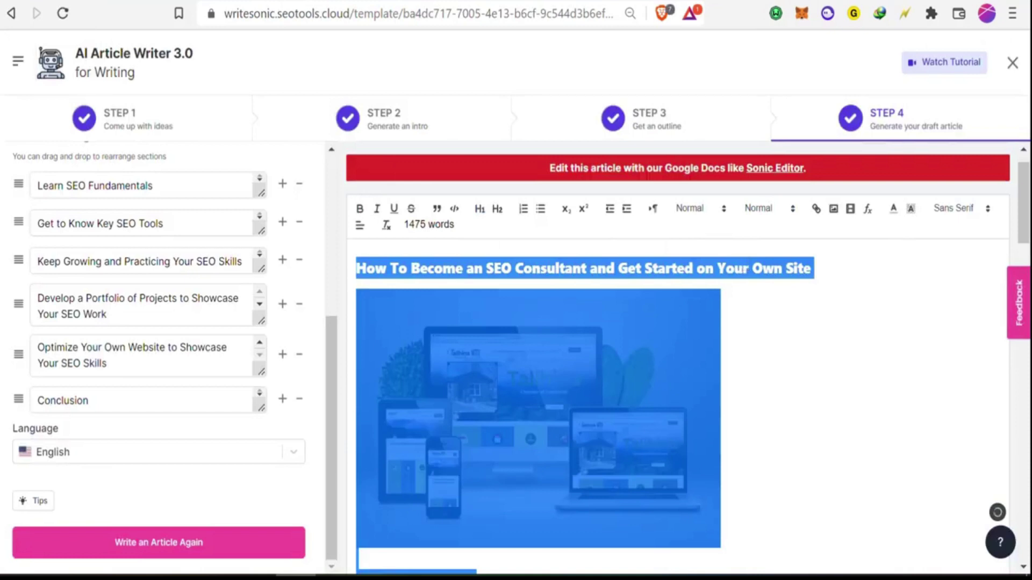
{"action": "left_click", "coordinate": [430, 1]}
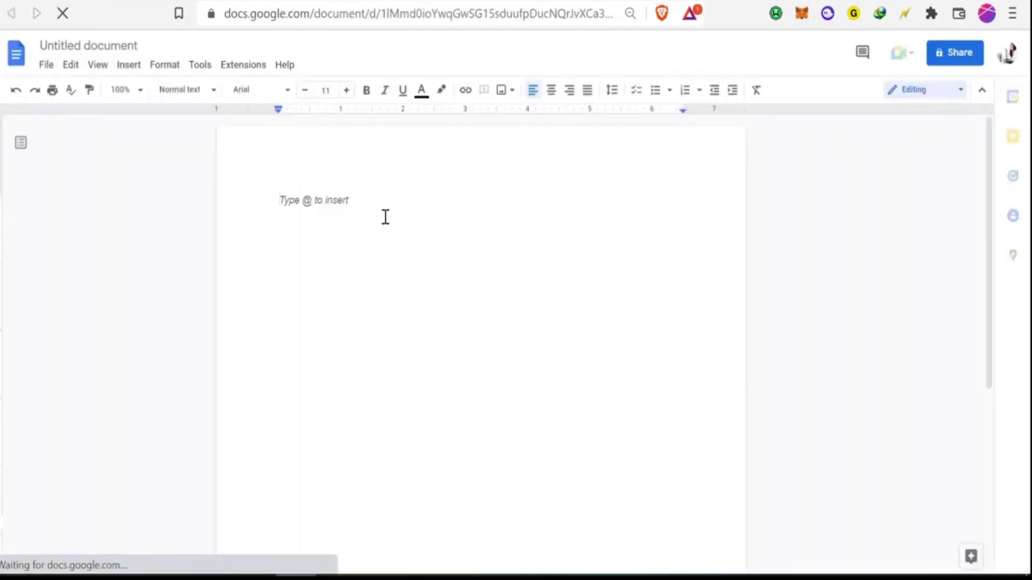
{"action": "key", "text": "ctrl+v"}
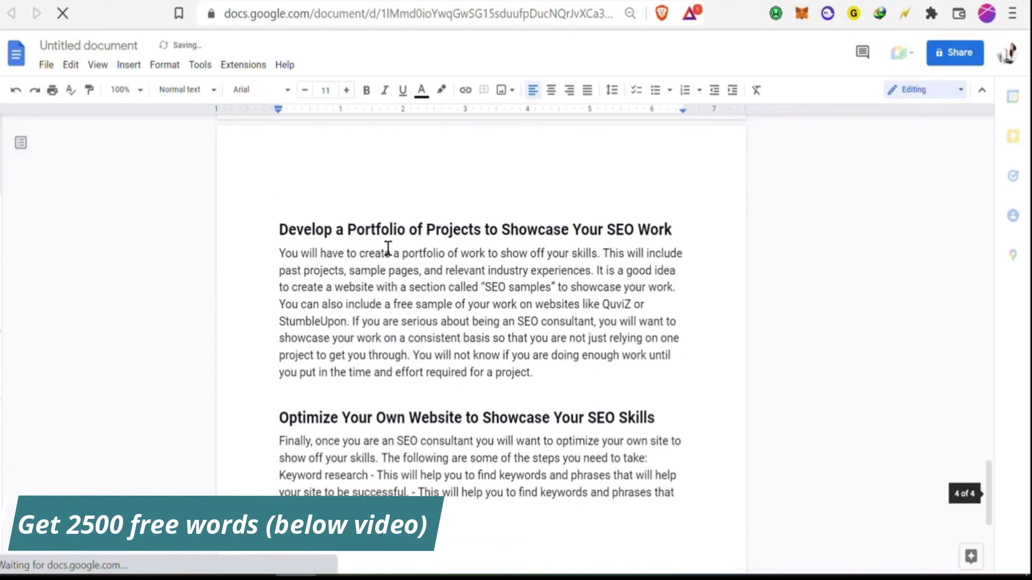
Step: Delete the empty image placeholder below the article title and the "Image Source: Unsplash" line
{"action": "scroll", "coordinate": [494, 339], "scroll_direction": "up", "scroll_amount": 15}
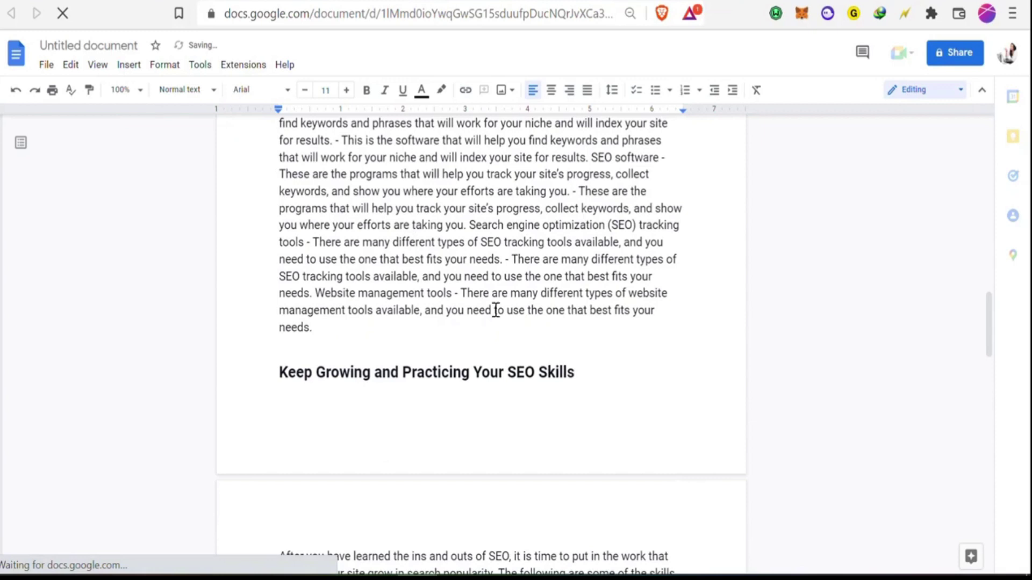
{"action": "scroll", "coordinate": [495, 308], "scroll_direction": "up", "scroll_amount": 20}
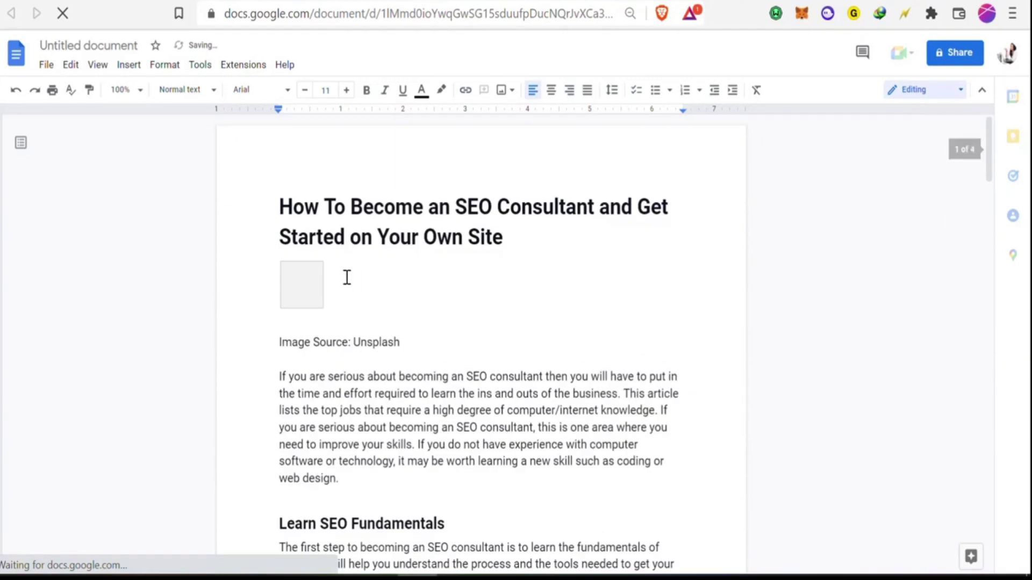
{"action": "left_click", "coordinate": [306, 279]}
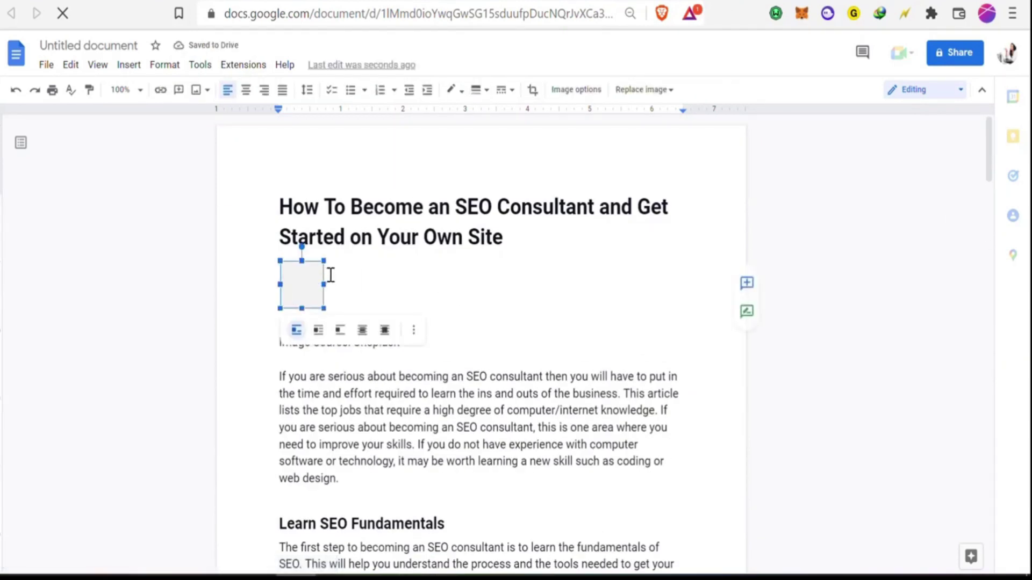
{"action": "key", "text": "Delete"}
{"action": "triple_click", "coordinate": [330, 318]}
{"action": "key", "text": "Delete"}
Step: Under "Learn SEO Fundamentals", start a separate paragraph at "The following are some of the key SEO fundamentals" with a blank line before it
{"action": "scroll", "coordinate": [362, 352], "scroll_direction": "down", "scroll_amount": 5}
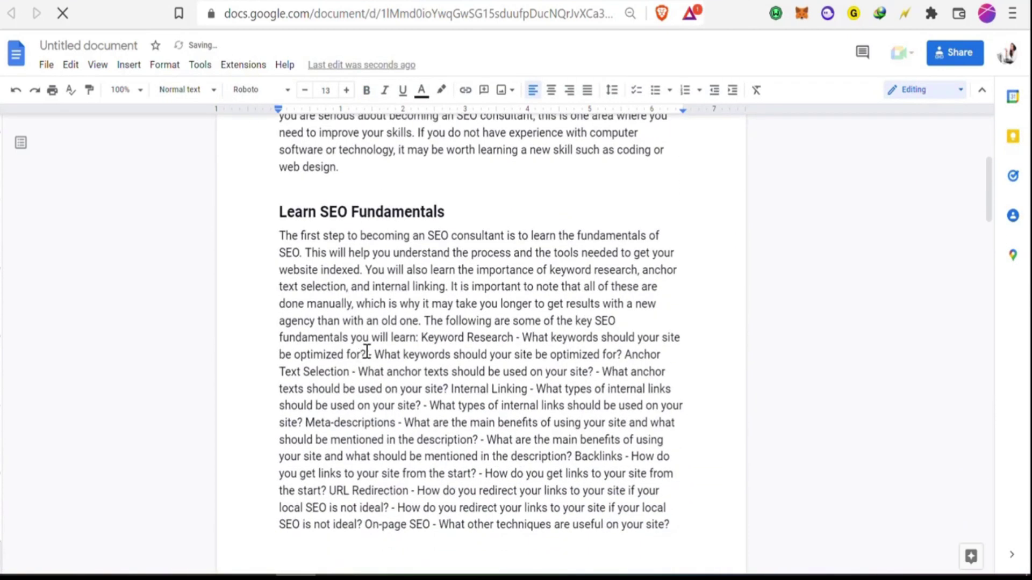
{"action": "left_click", "coordinate": [426, 321]}
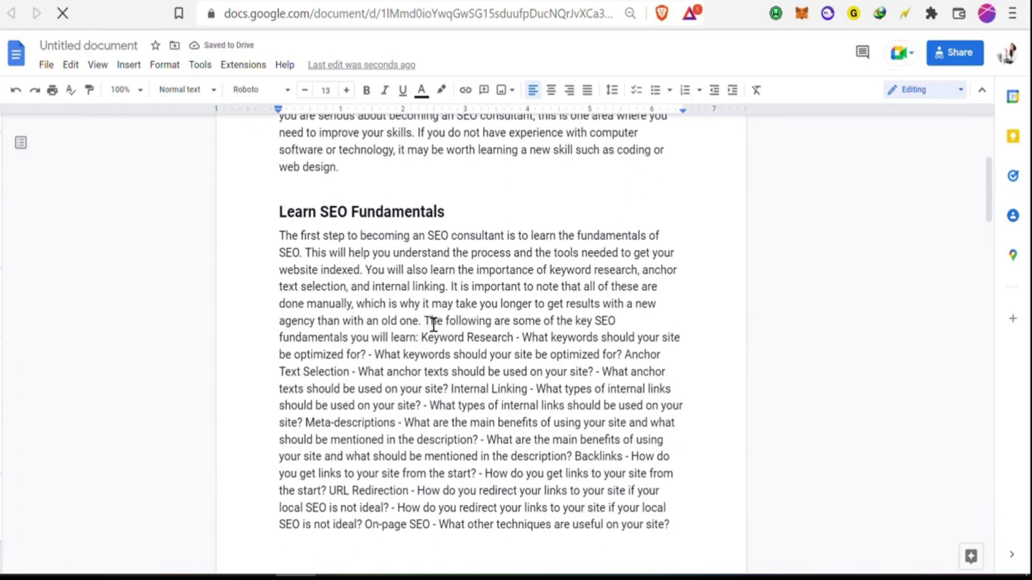
{"action": "key", "text": "Return"}
{"action": "key", "text": "Return"}
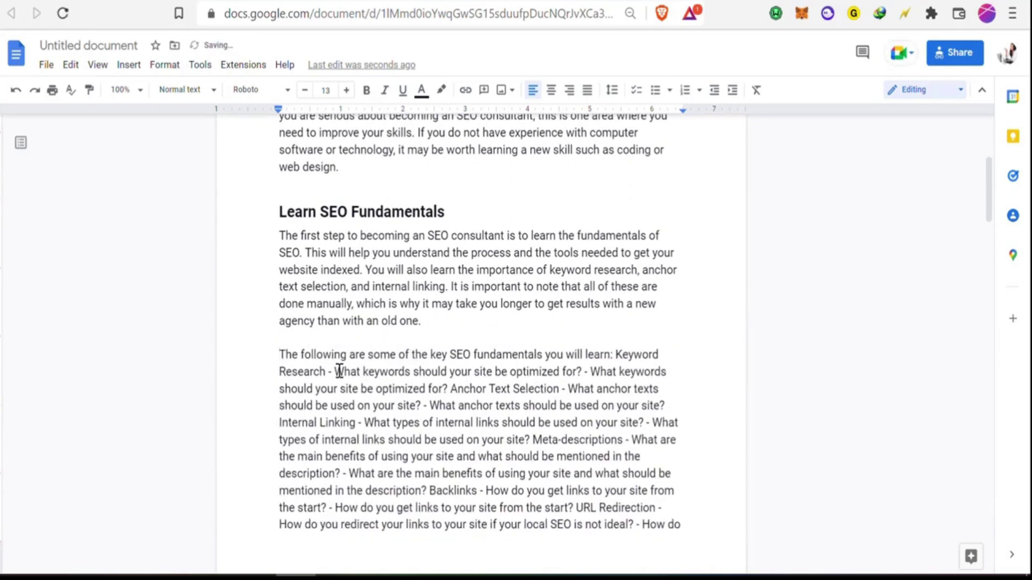
Step: Place "Keyword Research -" on its own line, with a blank line before it and its questions starting below
{"action": "key", "text": "Return"}
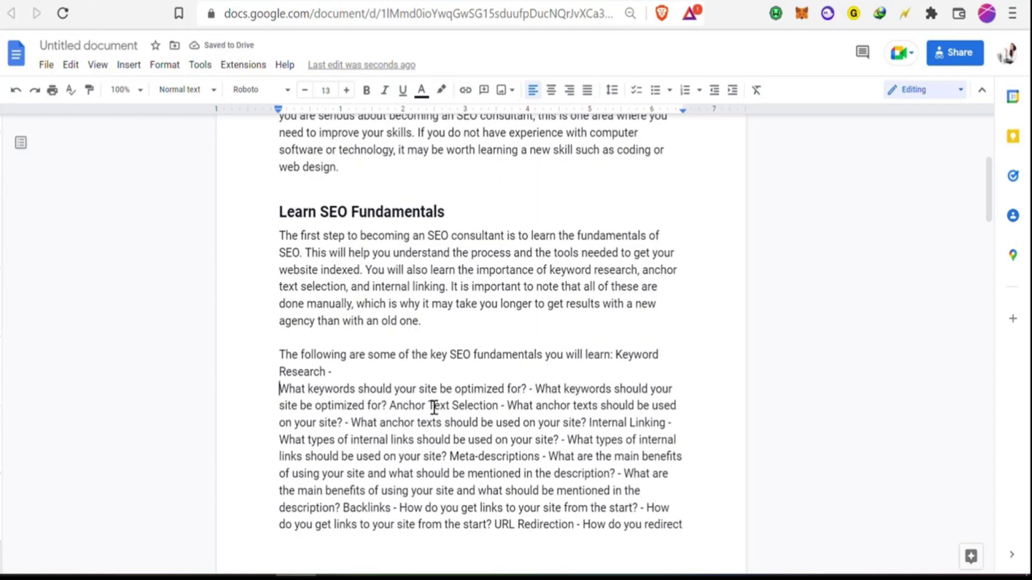
{"action": "left_click", "coordinate": [397, 407]}
{"action": "left_click", "coordinate": [617, 356]}
{"action": "key", "text": "Return"}
{"action": "key", "text": "Return"}
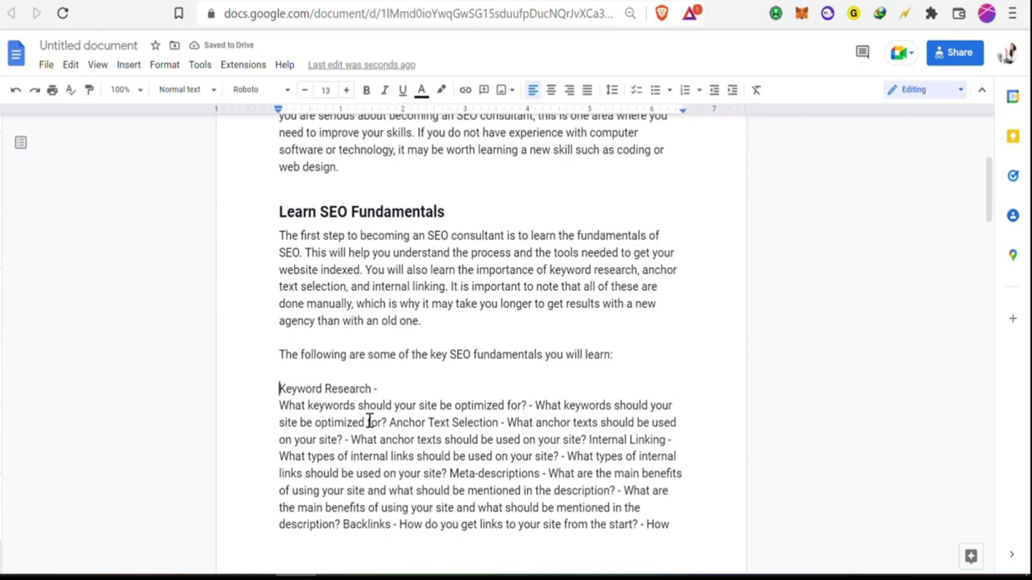
Step: Remove the dash between the two Keyword Research questions and move the second question to a new line
{"action": "left_click", "coordinate": [538, 408]}
{"action": "key", "text": "BackSpace"}
{"action": "key", "text": "BackSpace"}
{"action": "key", "text": "Return"}
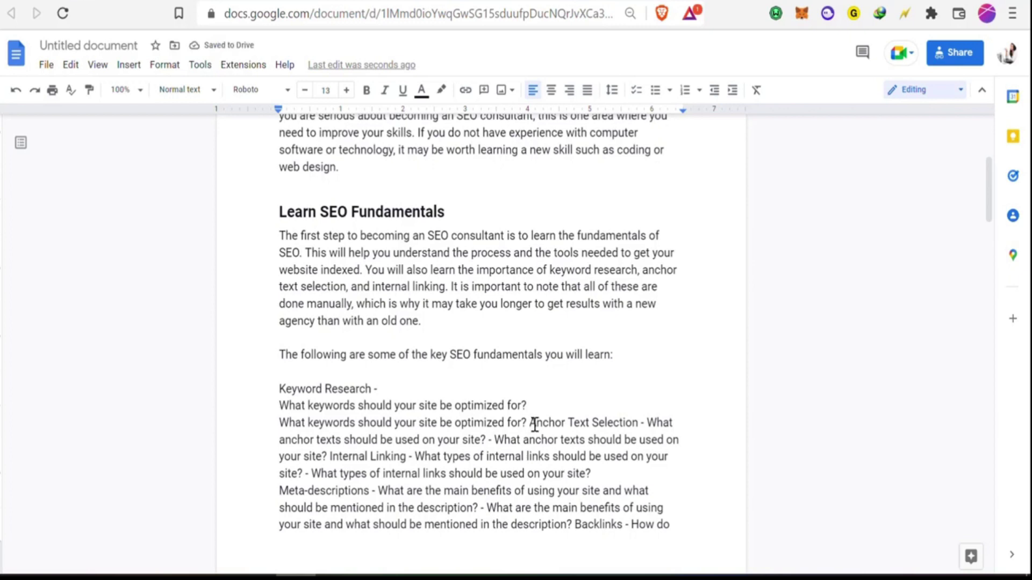
Step: Separate "Anchor Text Selection -" with a blank line before it and start its questions on the line below
{"action": "left_click", "coordinate": [533, 424]}
{"action": "key", "text": "Return"}
{"action": "key", "text": "Return"}
{"action": "left_click", "coordinate": [401, 460]}
{"action": "key", "text": "Return"}
Step: Remove the dash between the two Anchor Text Selection questions and move the second question to a new line
{"action": "scroll", "coordinate": [535, 399], "scroll_direction": "down", "scroll_amount": 3}
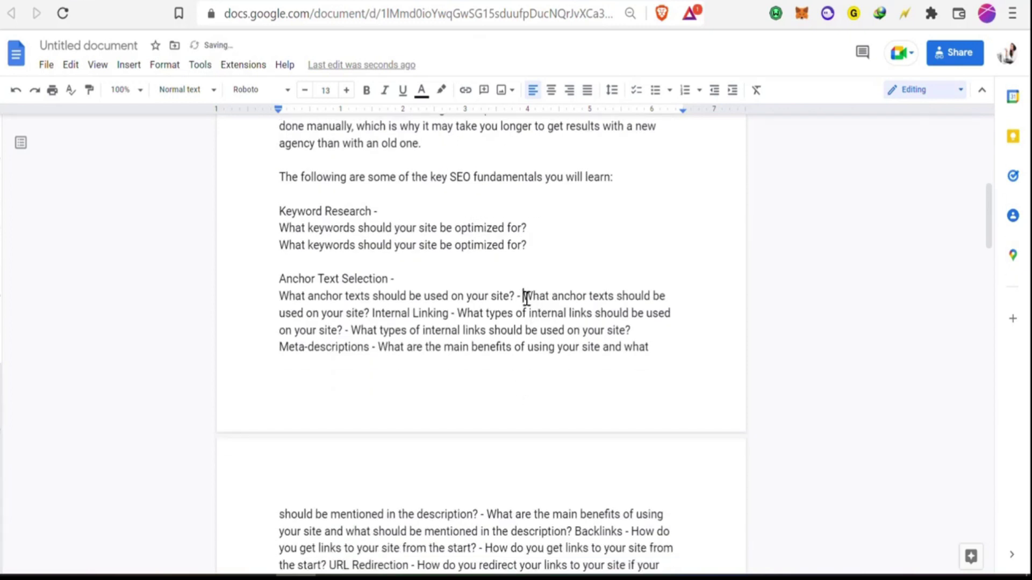
{"action": "left_click", "coordinate": [526, 297]}
{"action": "key", "text": "BackSpace"}
{"action": "key", "text": "BackSpace"}
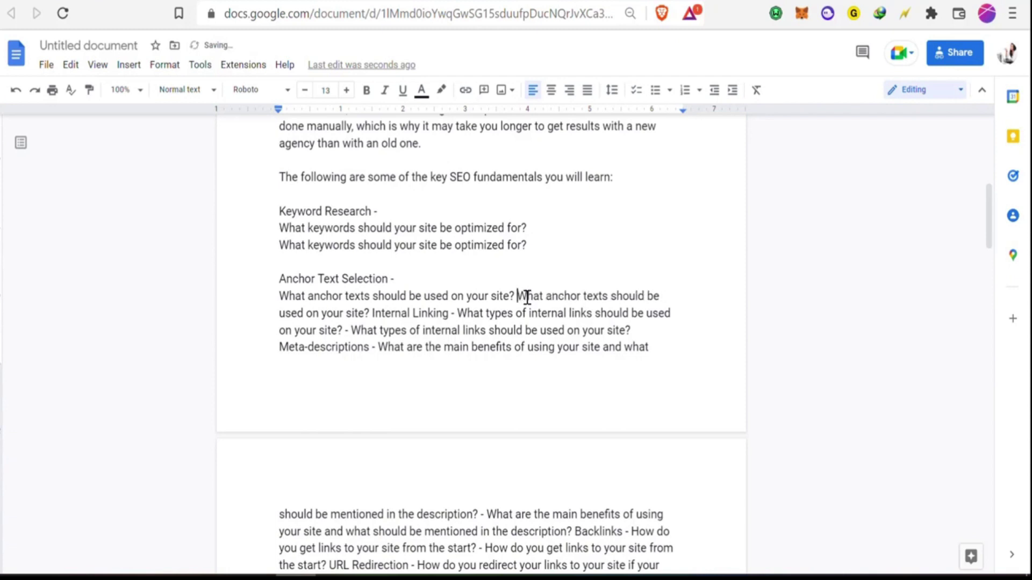
{"action": "key", "text": "Return"}
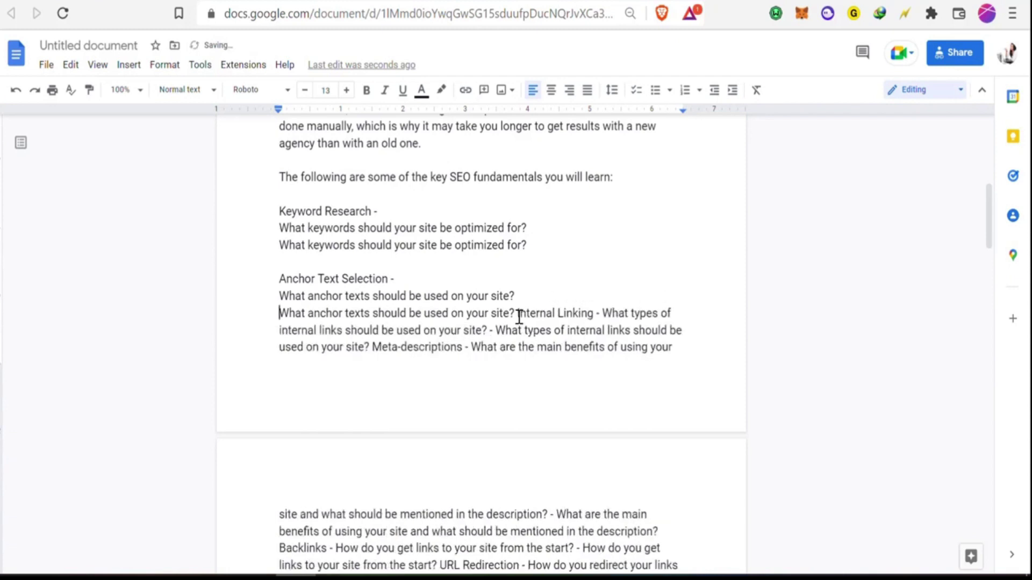
Step: Move "Internal Linking" out of the Anchor Text Selection question into its own paragraph, with a blank line before it
{"action": "left_click", "coordinate": [518, 313]}
{"action": "key", "text": "Return"}
{"action": "key", "text": "Return"}
{"action": "key", "text": "Return"}
Step: Place each Internal Linking question on its own line below "Internal Linking -" and remove the space after the second question's leading dash
{"action": "scroll", "coordinate": [485, 368], "scroll_direction": "down", "scroll_amount": 3}
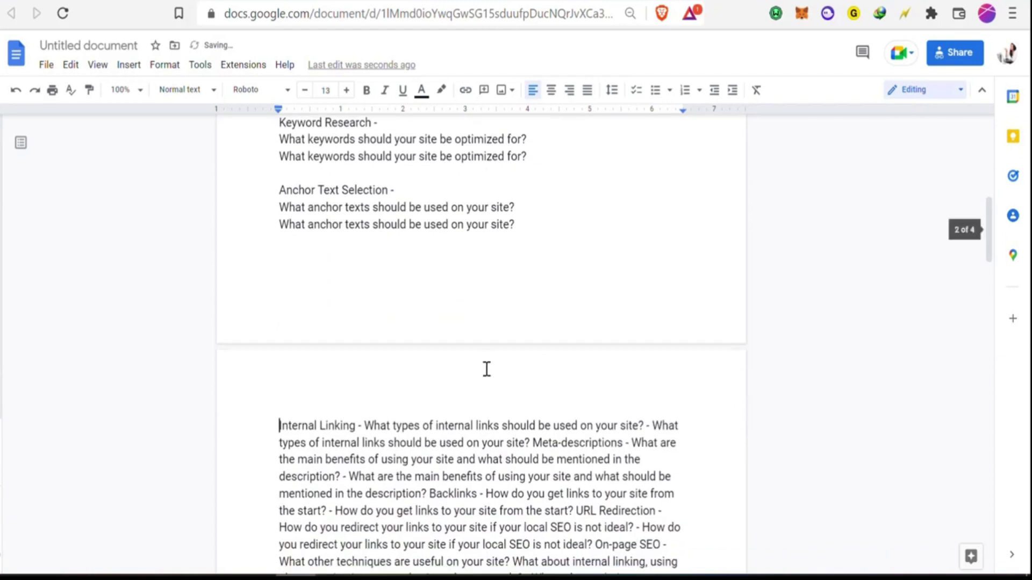
{"action": "left_click", "coordinate": [647, 338]}
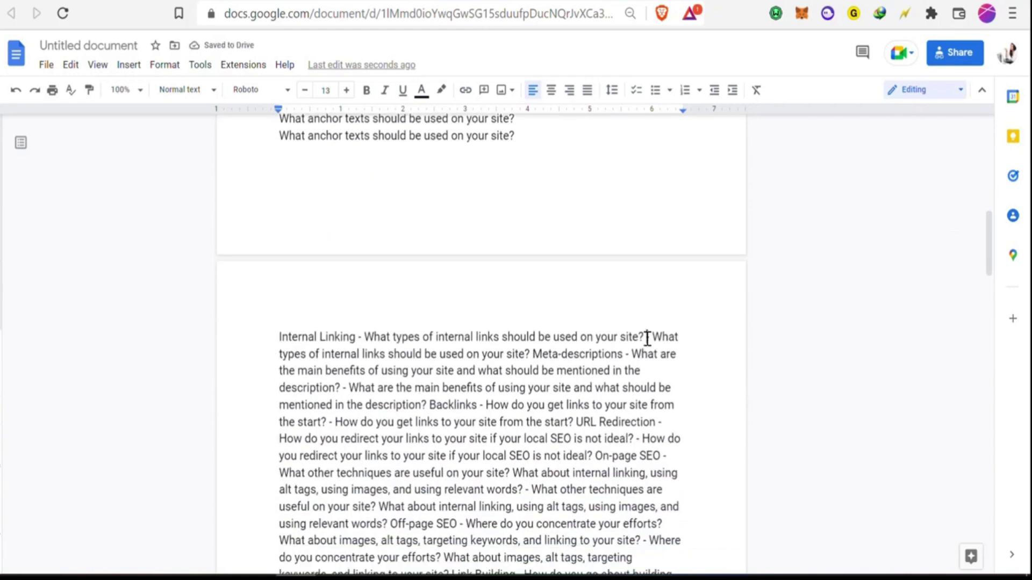
{"action": "key", "text": "Return"}
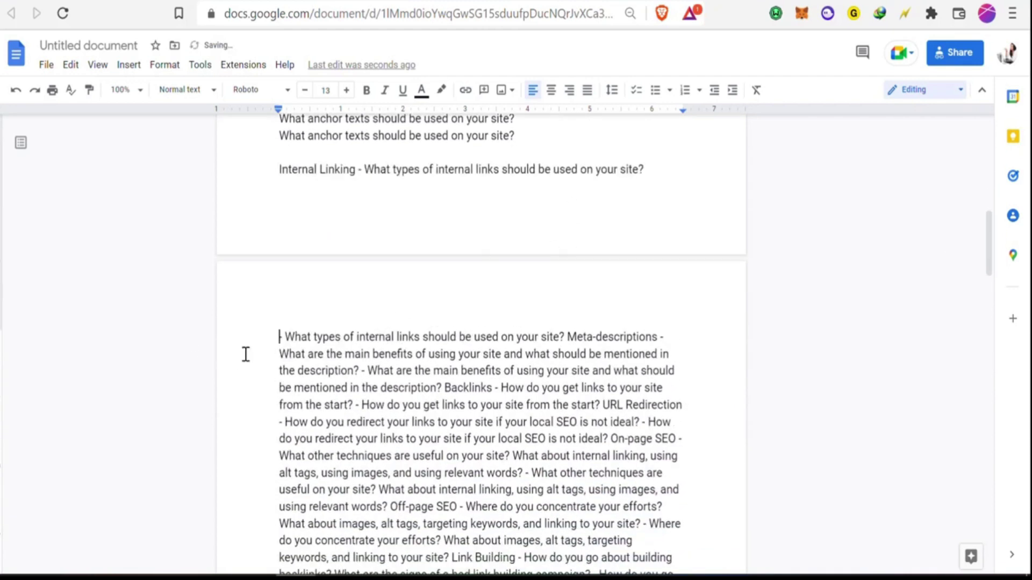
{"action": "left_click", "coordinate": [363, 169]}
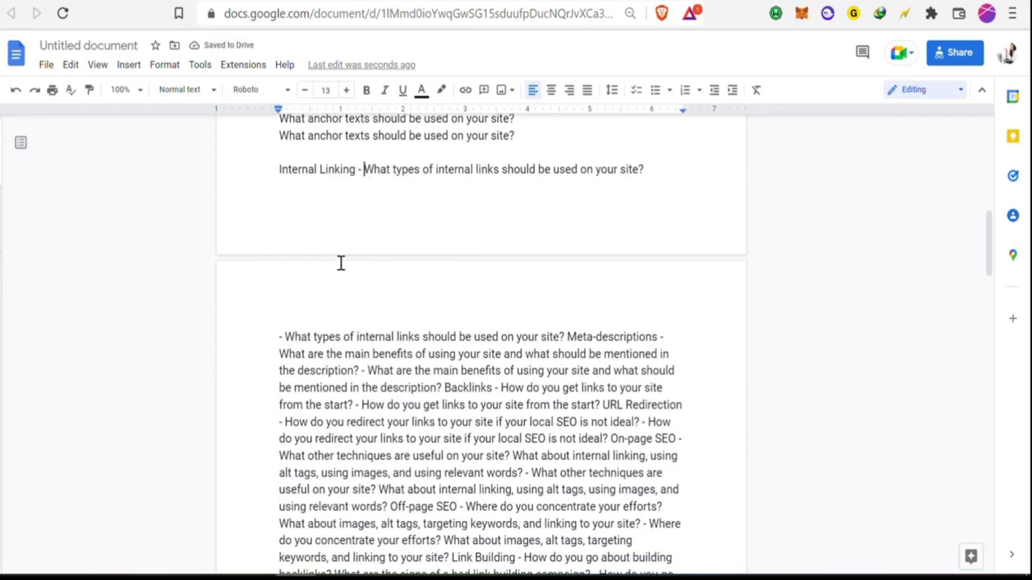
{"action": "key", "text": "Return"}
{"action": "left_click", "coordinate": [286, 353]}
{"action": "key", "text": "BackSpace"}
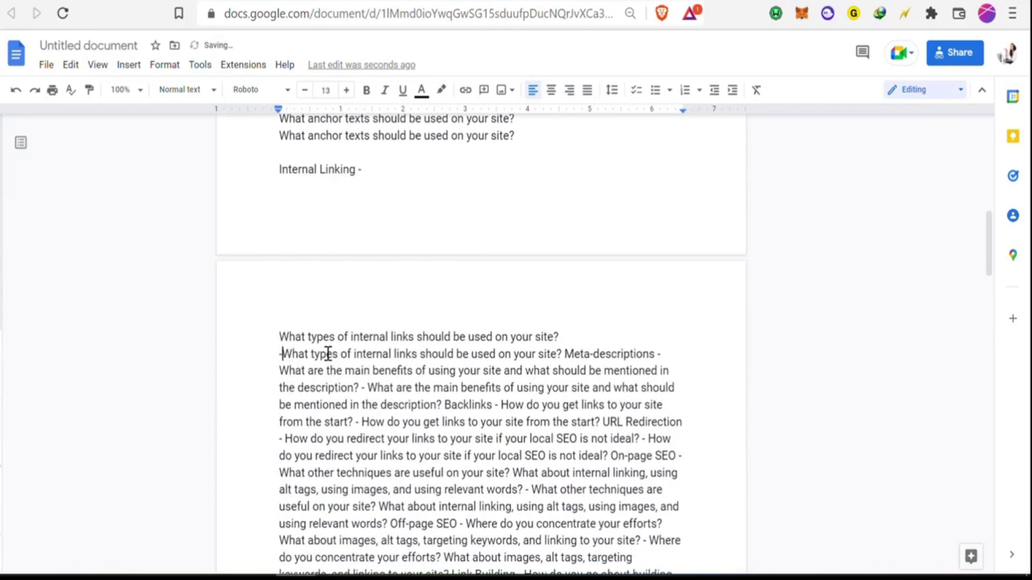
Step: Separate "Meta-descriptions -" with a blank line before it and start its questions on the line below
{"action": "left_click", "coordinate": [565, 355]}
{"action": "key", "text": "Return"}
{"action": "key", "text": "Return"}
{"action": "scroll", "coordinate": [419, 388], "scroll_direction": "down", "scroll_amount": 2}
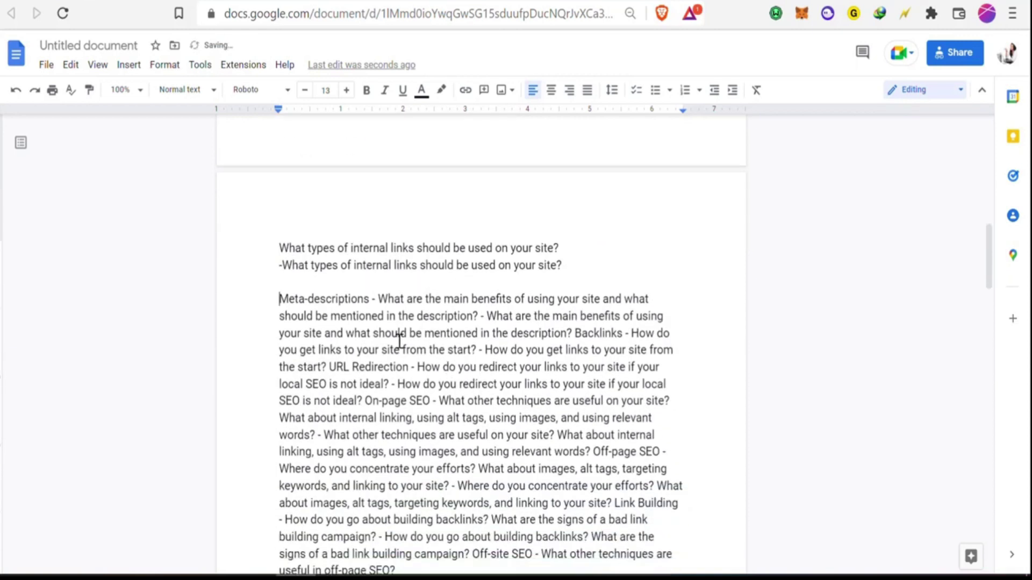
{"action": "left_click", "coordinate": [379, 300]}
{"action": "key", "text": "Return"}
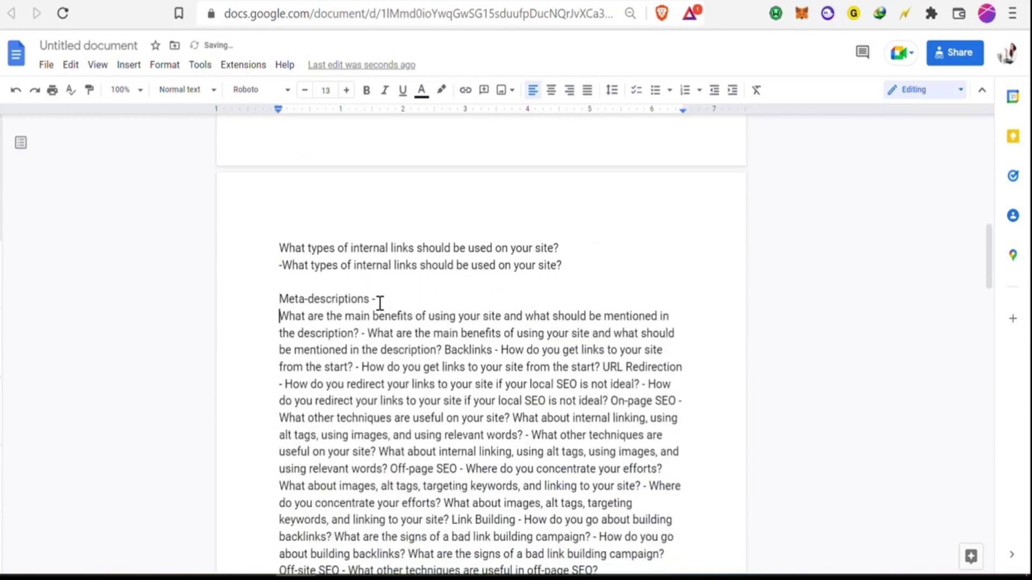
Step: Remove the dash between the two Meta-descriptions questions and move the second question to a new line
{"action": "left_click", "coordinate": [367, 333]}
{"action": "key", "text": "BackSpace"}
{"action": "key", "text": "Return"}
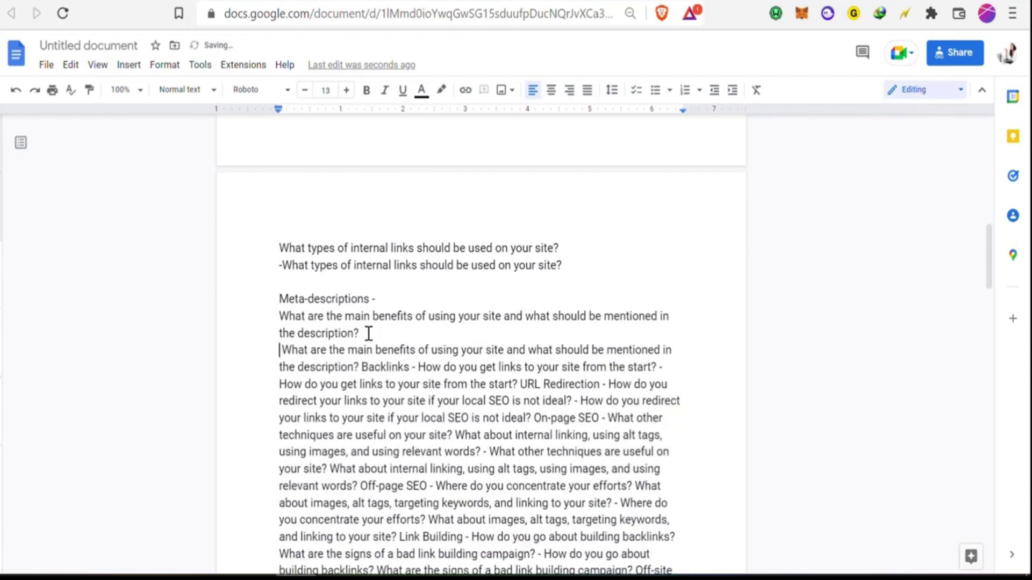
Step: Separate "Backlinks -" with a blank line before it and start its questions on the line below
{"action": "left_click", "coordinate": [362, 369]}
{"action": "key", "text": "Return"}
{"action": "key", "text": "Return"}
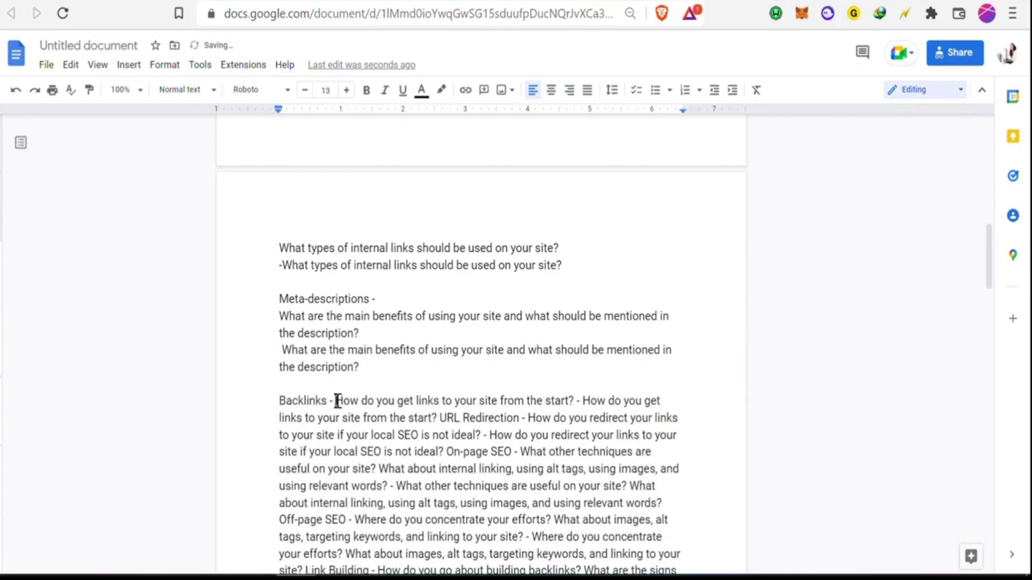
{"action": "left_click", "coordinate": [337, 401]}
{"action": "key", "text": "Return"}
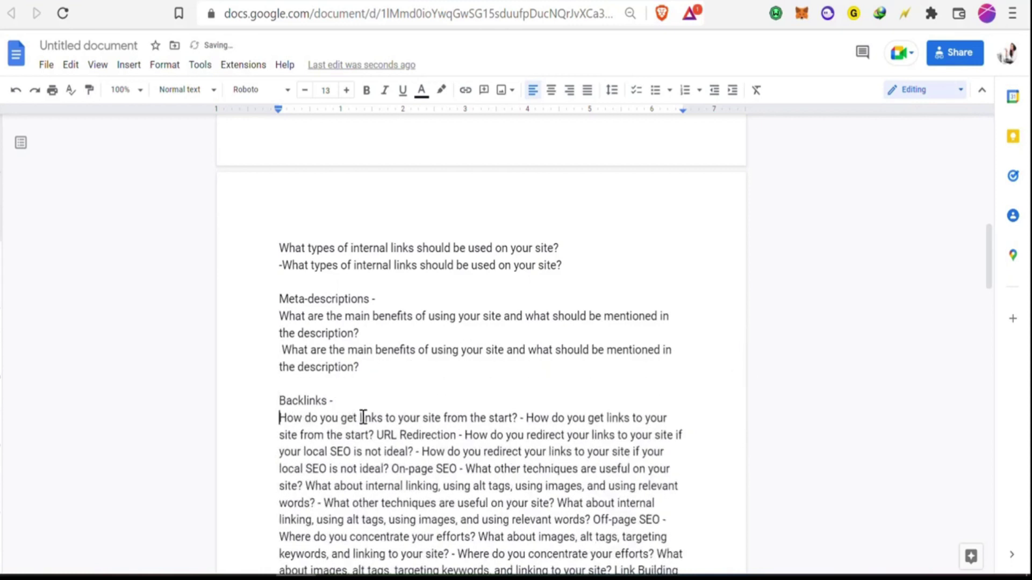
Step: Remove the dash between the two Backlinks questions and move the second question to a new line
{"action": "left_click", "coordinate": [525, 418]}
{"action": "key", "text": "BackSpace"}
{"action": "key", "text": "Return"}
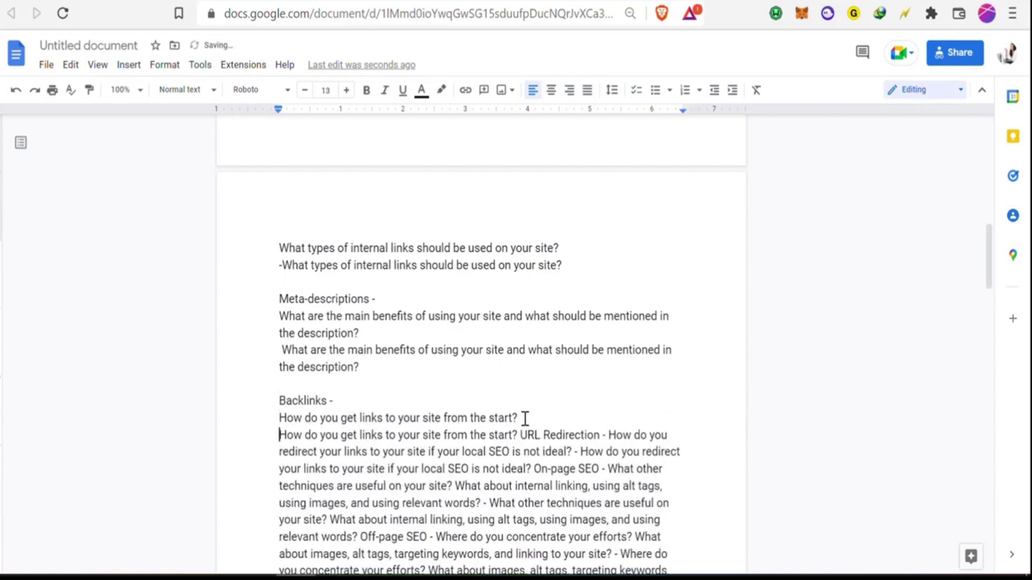
Step: Separate "URL Redirection -" with a blank line before it and start its questions on the line below
{"action": "left_click", "coordinate": [525, 435]}
{"action": "key", "text": "Return"}
{"action": "key", "text": "Return"}
{"action": "scroll", "coordinate": [465, 415], "scroll_direction": "down", "scroll_amount": 2}
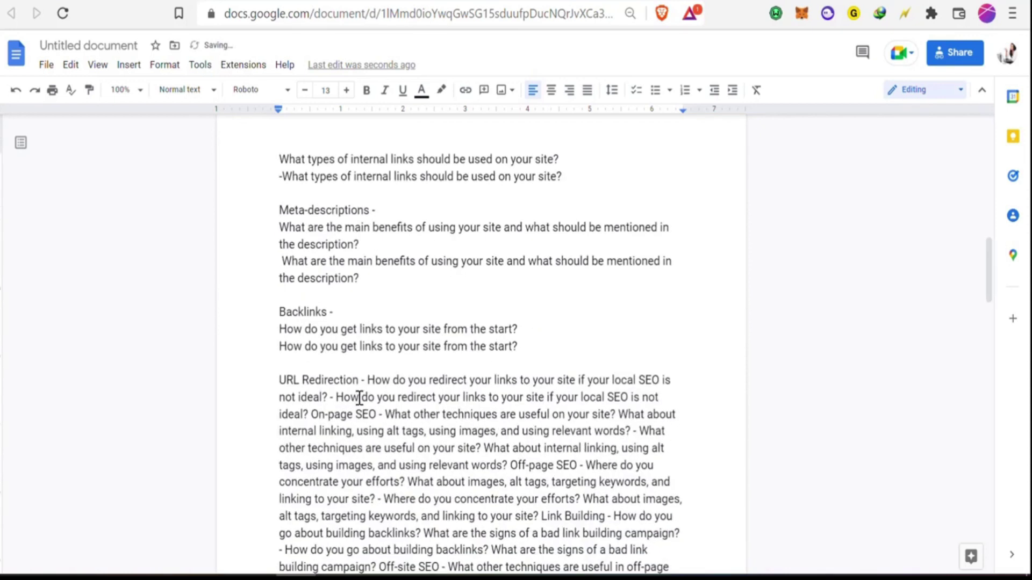
{"action": "left_click", "coordinate": [371, 380]}
{"action": "key", "text": "Return"}
Step: Remove the dash between the two URL Redirection questions and move the second question to a new line
{"action": "scroll", "coordinate": [371, 378], "scroll_direction": "down", "scroll_amount": 4}
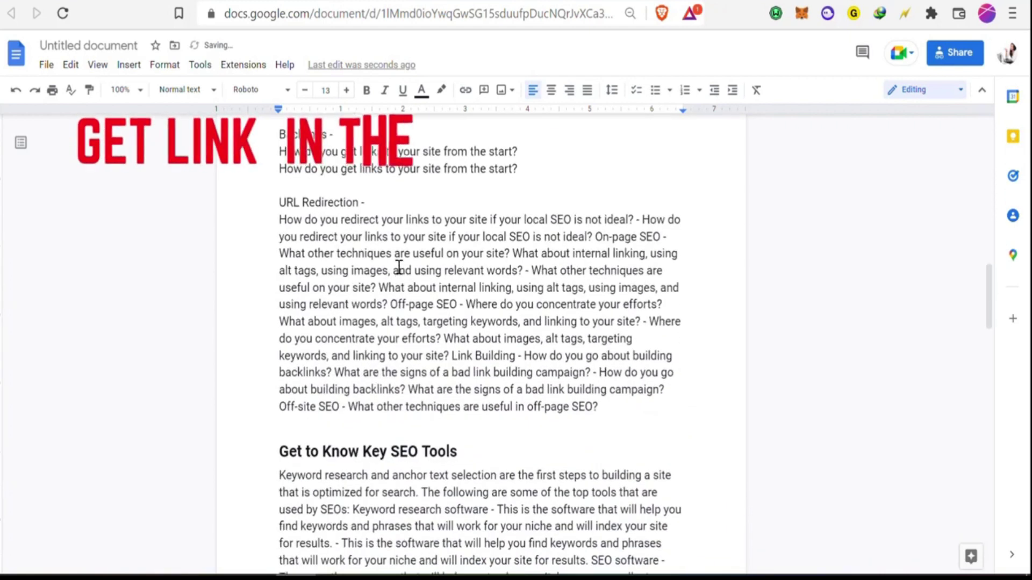
{"action": "left_click", "coordinate": [643, 221]}
{"action": "key", "text": "BackSpace"}
{"action": "key", "text": "BackSpace"}
{"action": "key", "text": "Return"}
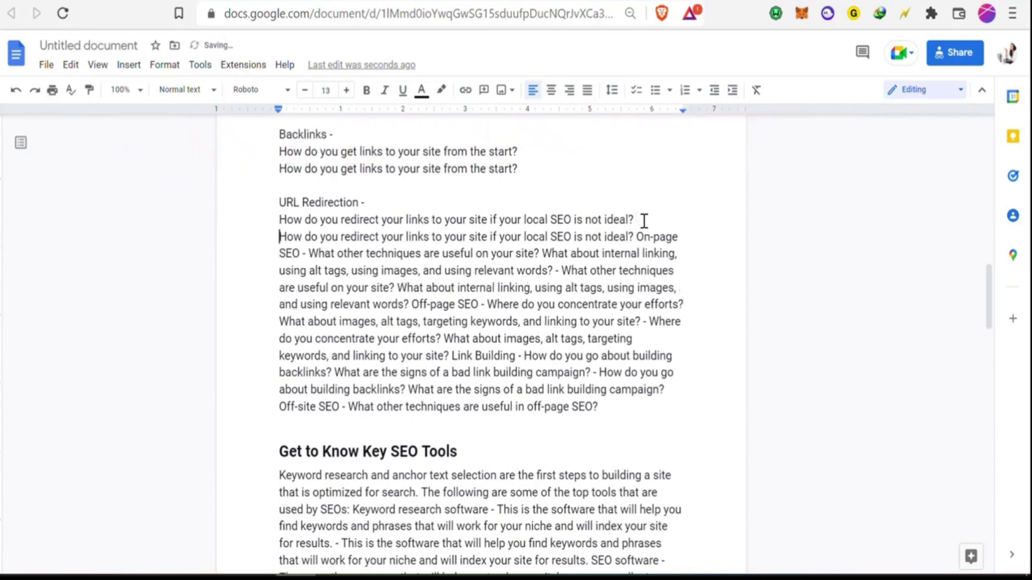
Step: Separate "On-page SEO -" with a blank line before it and start its questions on the line below
{"action": "left_click", "coordinate": [634, 238]}
{"action": "key", "text": "Return"}
{"action": "key", "text": "Return"}
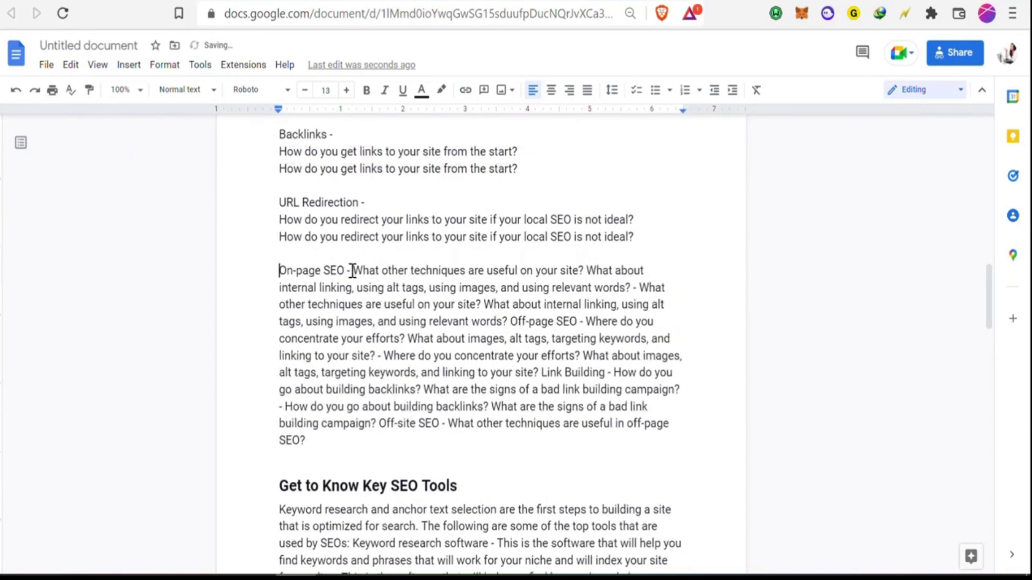
{"action": "left_click", "coordinate": [355, 271]}
{"action": "key", "text": "Return"}
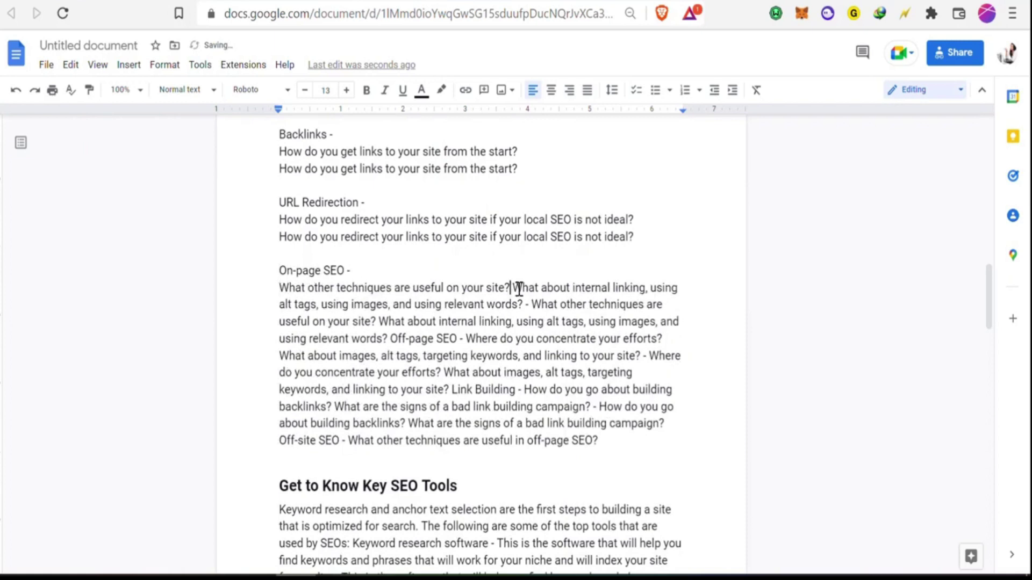
Step: Split the On-page SEO text so each of its four questions starts on its own line, removing the dash between the repeated pairs
{"action": "key", "text": "Return"}
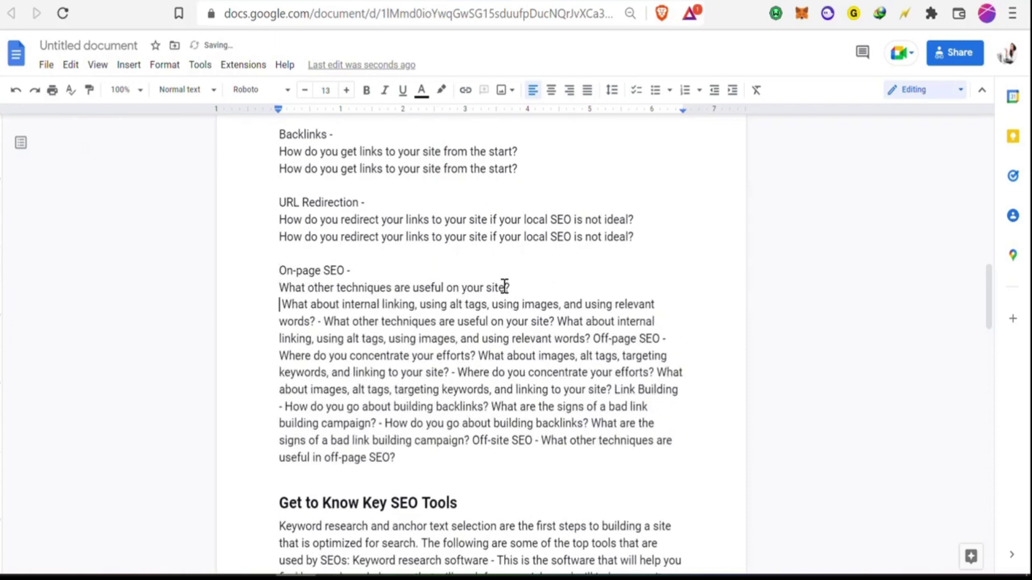
{"action": "left_click", "coordinate": [326, 322]}
{"action": "key", "text": "BackSpace"}
{"action": "key", "text": "BackSpace"}
{"action": "key", "text": "Return"}
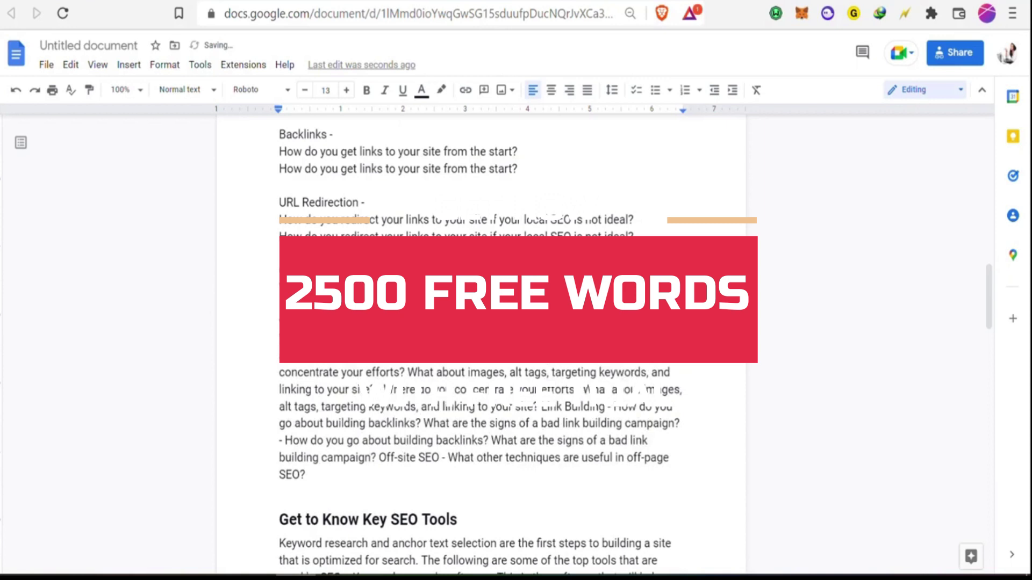
{"action": "key", "text": "Return"}
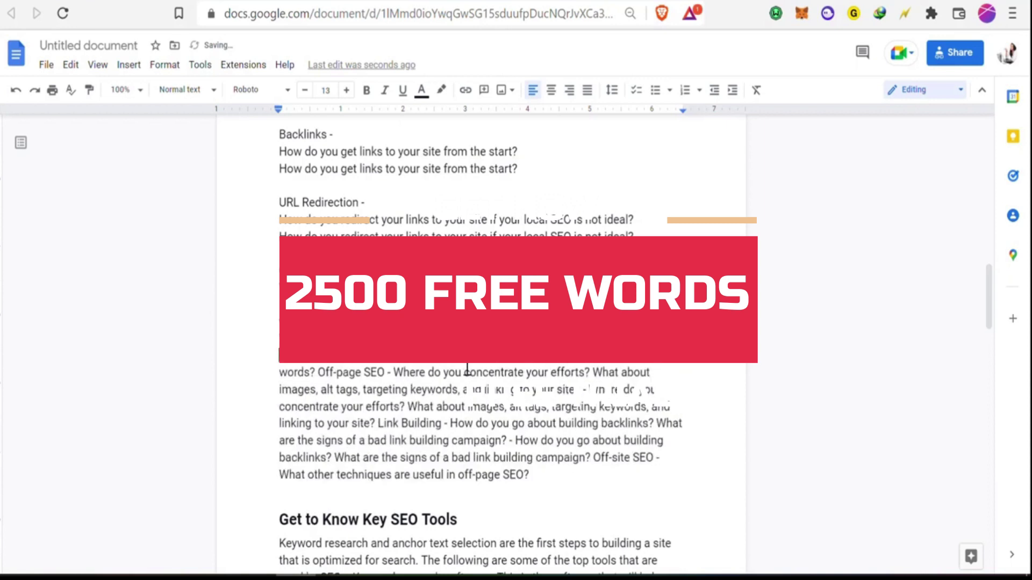
Step: Separate "Off-page SEO" with a blank line before it, remove its trailing dash and start its questions on the line below
{"action": "left_click", "coordinate": [318, 373]}
{"action": "key", "text": "Return"}
{"action": "key", "text": "Return"}
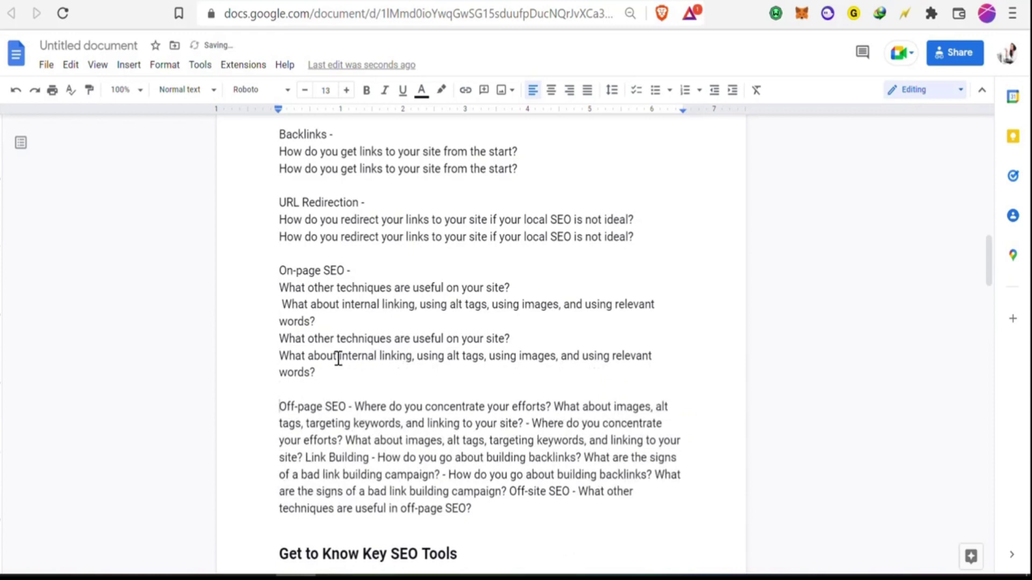
{"action": "left_click", "coordinate": [356, 408]}
{"action": "key", "text": "BackSpace"}
{"action": "key", "text": "BackSpace"}
{"action": "key", "text": "Return"}
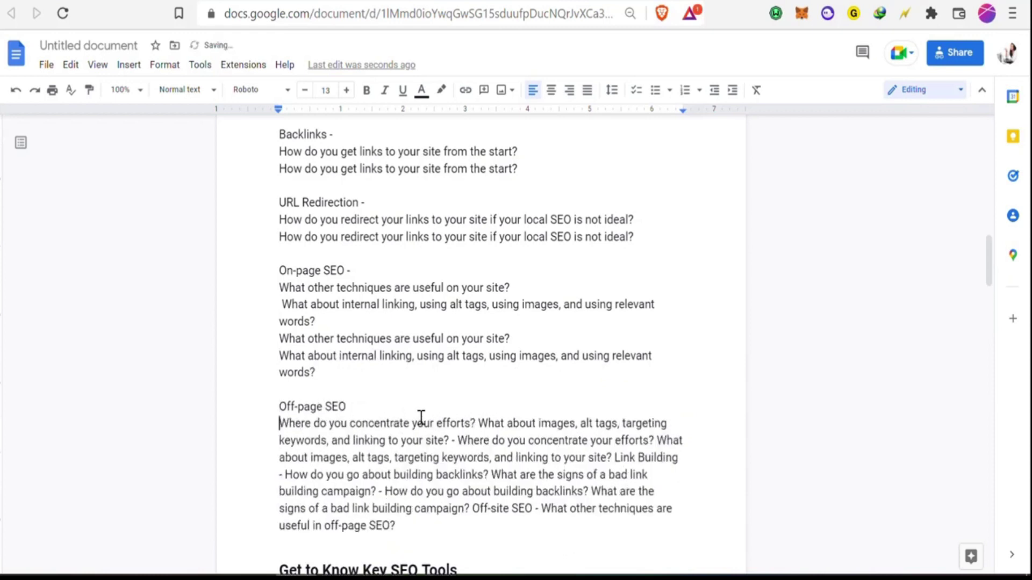
Step: Split the Off-page SEO text so each of its four questions starts on its own line, removing the dash between the repeated pairs
{"action": "left_click", "coordinate": [478, 422]}
{"action": "key", "text": "Return"}
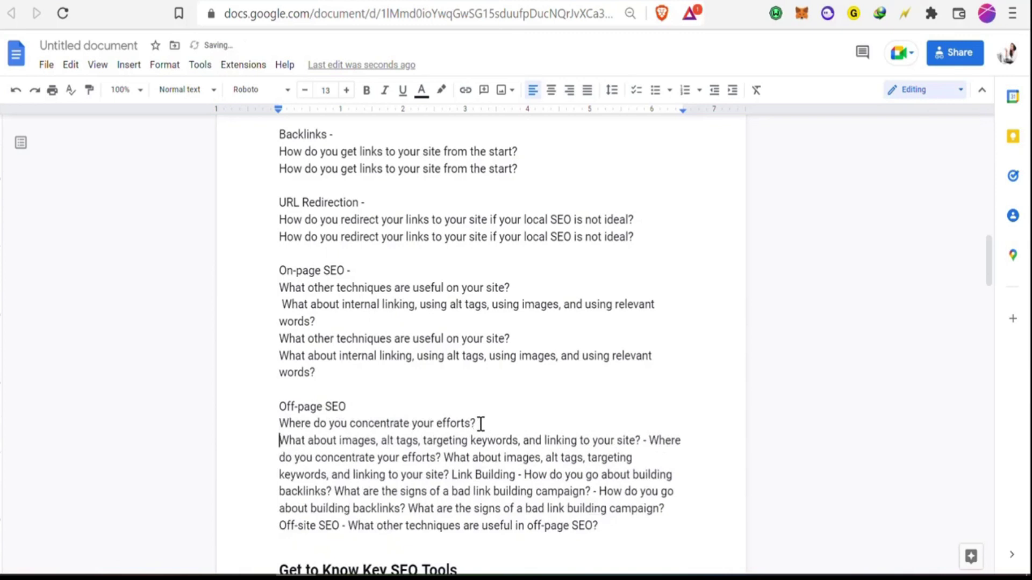
{"action": "left_click", "coordinate": [652, 444]}
{"action": "key", "text": "BackSpace"}
{"action": "key", "text": "BackSpace"}
{"action": "key", "text": "Return"}
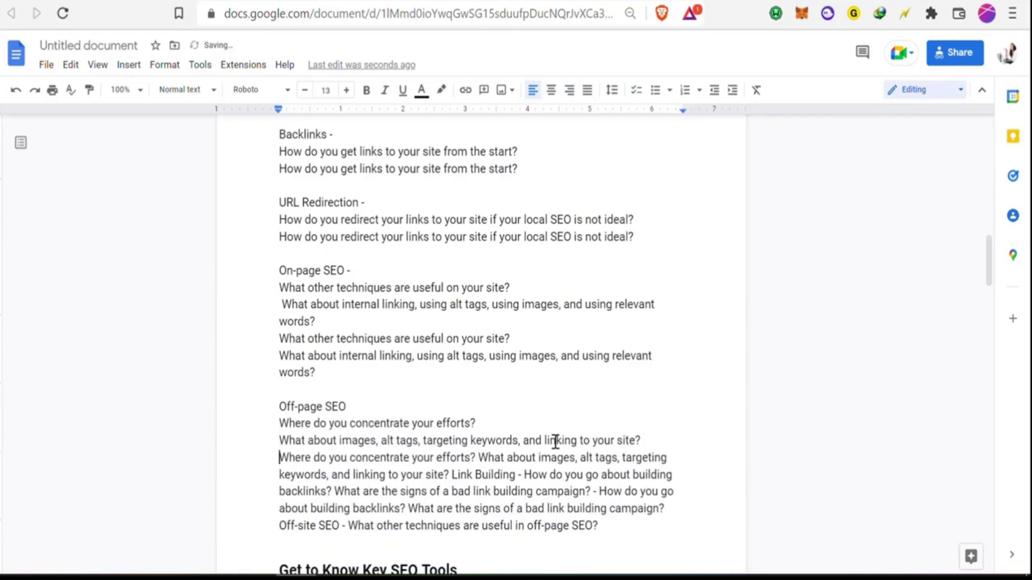
{"action": "left_click", "coordinate": [479, 460]}
{"action": "key", "text": "Return"}
Step: Separate "Link Building -" with a blank line before it and start its questions on the line below
{"action": "scroll", "coordinate": [483, 465], "scroll_direction": "down", "scroll_amount": 2}
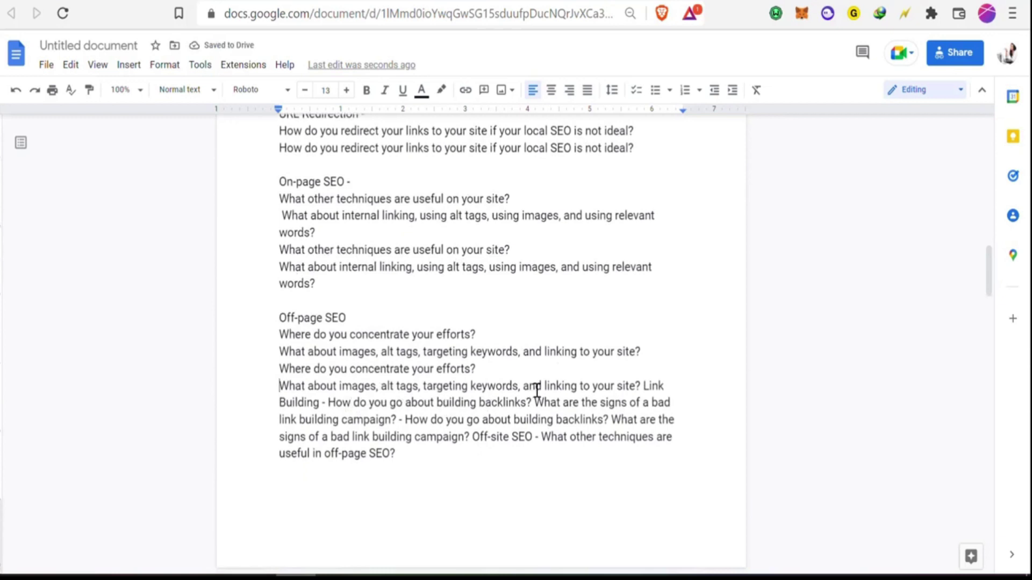
{"action": "left_click", "coordinate": [643, 386]}
{"action": "key", "text": "Return"}
{"action": "key", "text": "Return"}
{"action": "scroll", "coordinate": [558, 353], "scroll_direction": "up", "scroll_amount": 6}
{"action": "scroll", "coordinate": [558, 352], "scroll_direction": "up", "scroll_amount": 11}
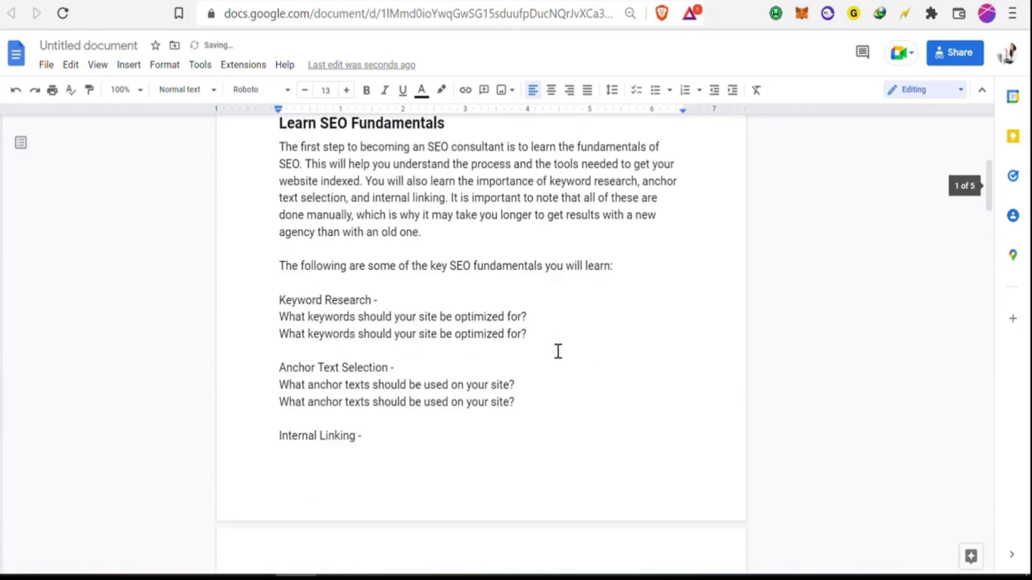
{"action": "scroll", "coordinate": [558, 352], "scroll_direction": "down", "scroll_amount": 18}
{"action": "scroll", "coordinate": [554, 352], "scroll_direction": "down", "scroll_amount": 2}
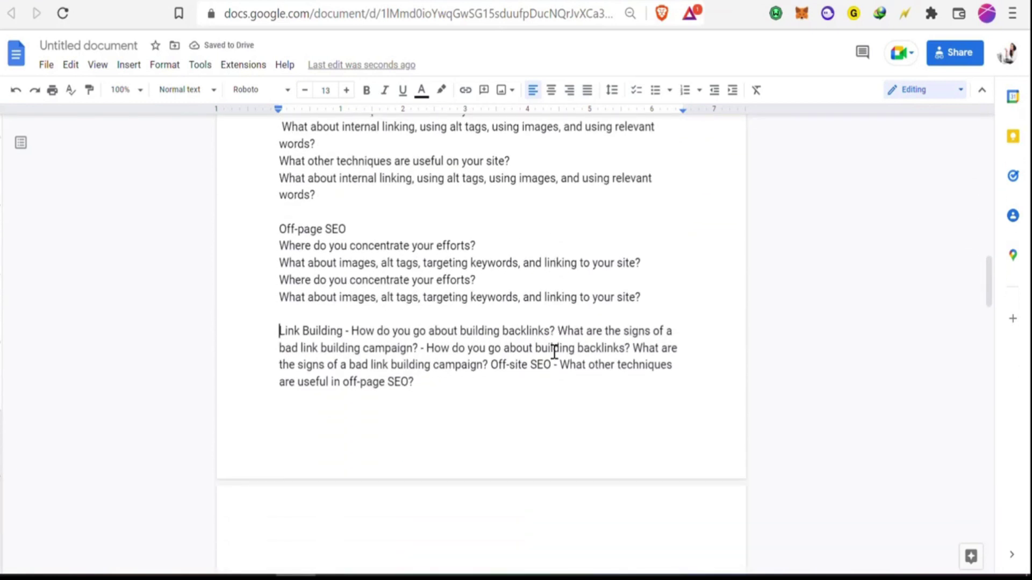
{"action": "left_click", "coordinate": [354, 332]}
{"action": "key", "text": "Return"}
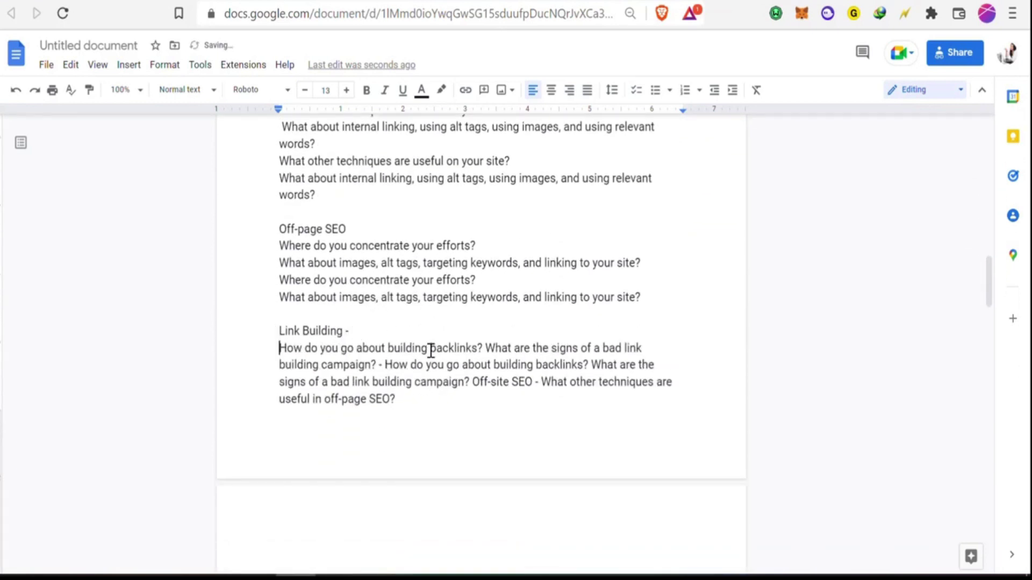
Step: Split the Link Building text so each of its four questions starts on its own line, removing the dash between the repeated pairs
{"action": "left_click", "coordinate": [486, 348]}
{"action": "key", "text": "Return"}
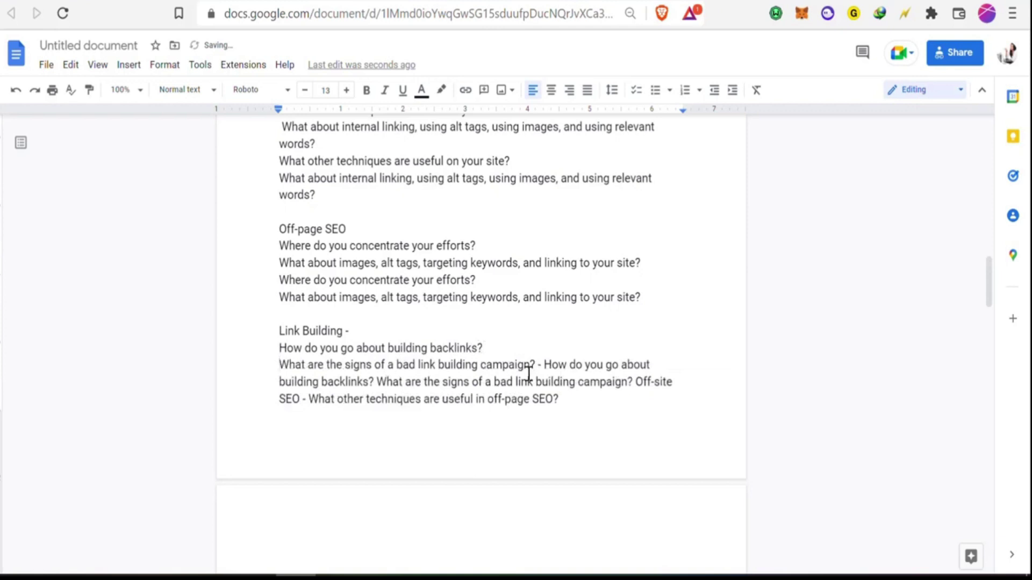
{"action": "key", "text": "ctrl+Return"}
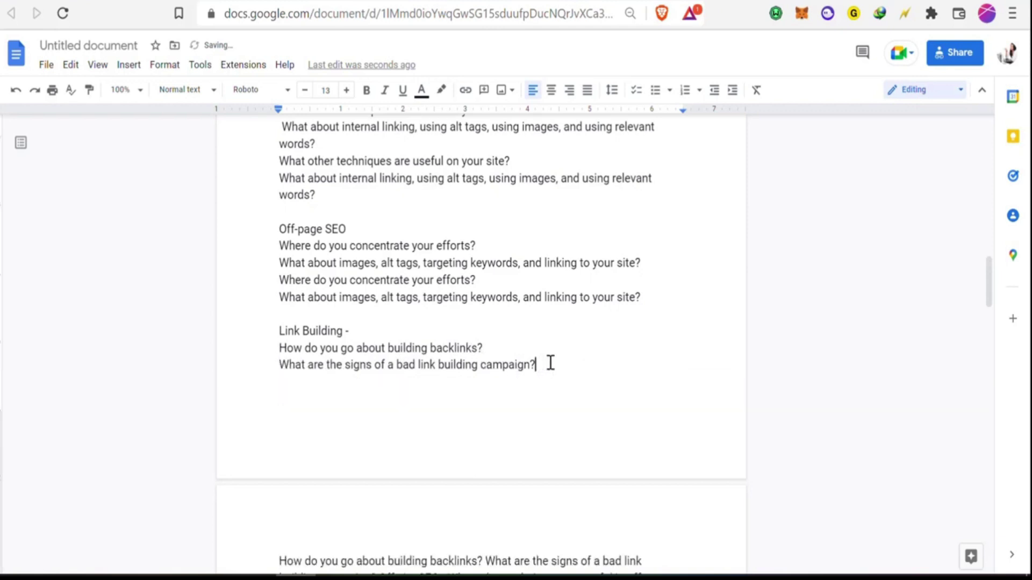
{"action": "scroll", "coordinate": [543, 366], "scroll_direction": "down", "scroll_amount": 3}
{"action": "left_click", "coordinate": [486, 384]}
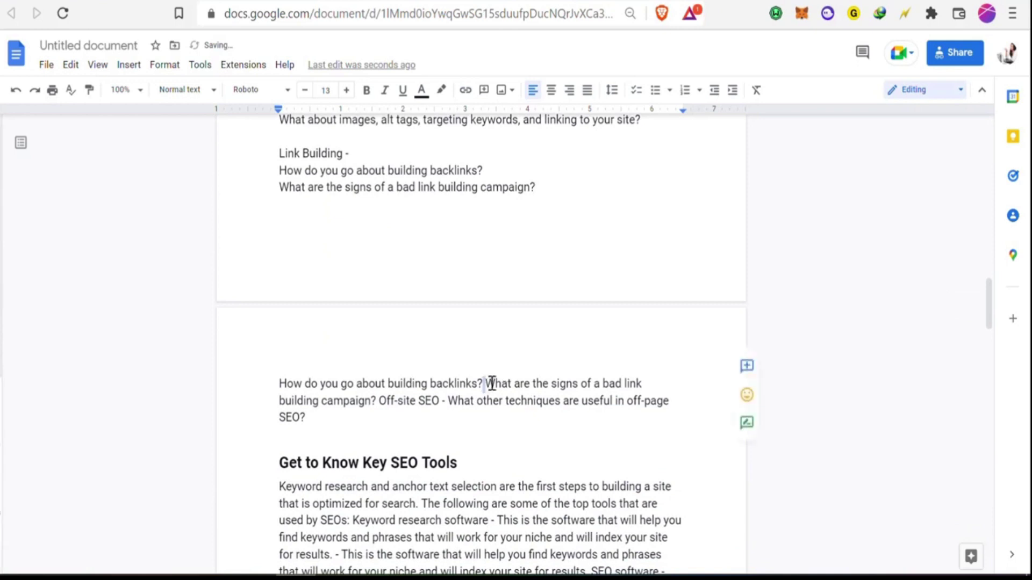
{"action": "key", "text": "Return"}
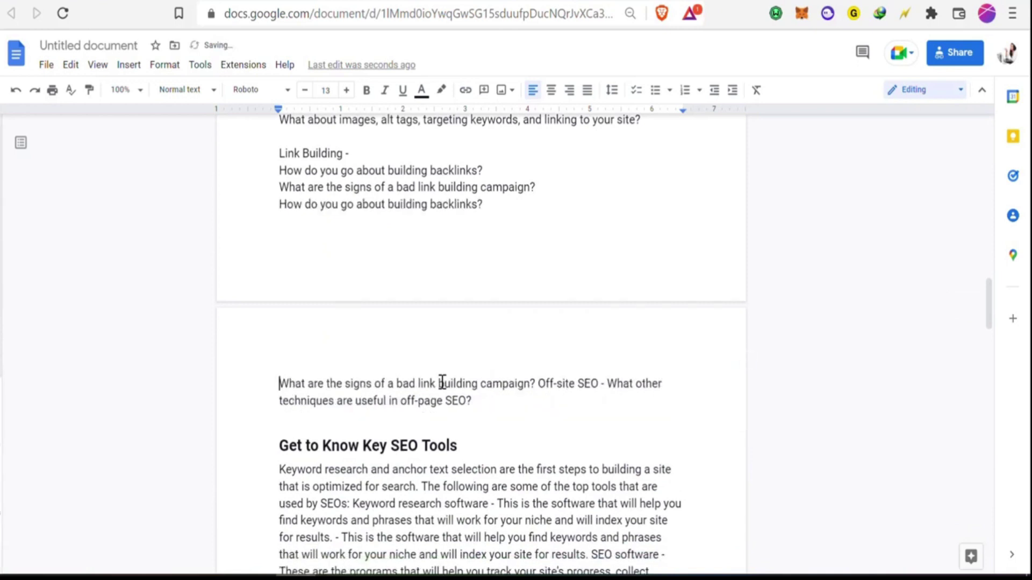
Step: Delete the "Off-site SEO" label with its question and put the "Get to Know Key SEO Tools" heading on its own line
{"action": "left_click_drag", "start_coordinate": [539, 387], "coordinate": [587, 421]}
{"action": "key", "text": "BackSpace"}
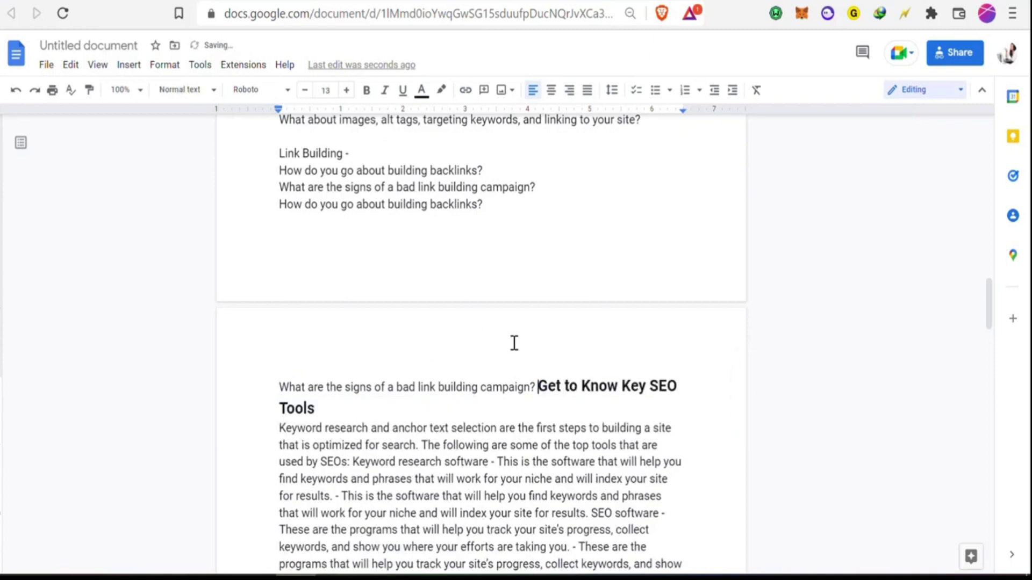
{"action": "key", "text": "Return"}
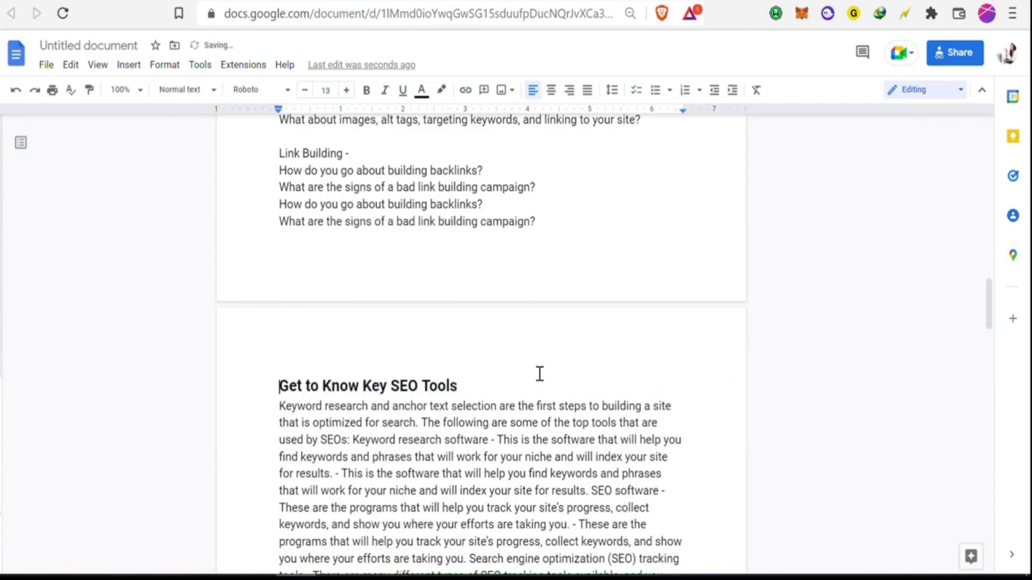
Step: Start "Keyword research software -" on a new line after "used by SEOs:" in the Get to Know Key SEO Tools section
{"action": "left_click", "coordinate": [498, 395]}
{"action": "scroll", "coordinate": [497, 394], "scroll_direction": "down", "scroll_amount": 3}
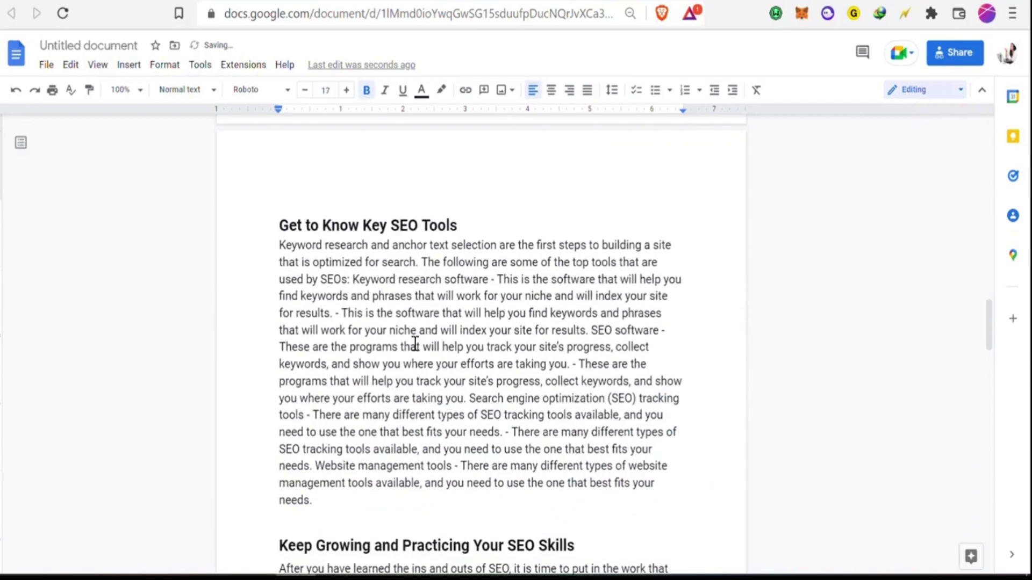
{"action": "left_click", "coordinate": [355, 281]}
{"action": "key", "text": "Return"}
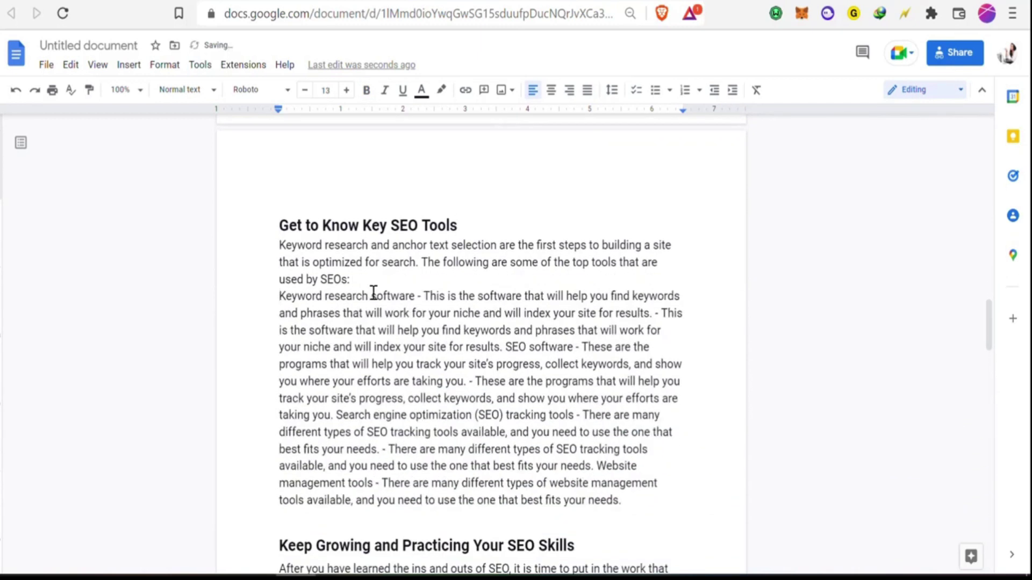
Step: Set "Keyword research software" apart with a blank line above it, drop its dash, and start its description on the line below
{"action": "left_click", "coordinate": [424, 296]}
{"action": "key", "text": "Return"}
{"action": "left_click", "coordinate": [381, 284]}
{"action": "key", "text": "Return"}
{"action": "left_click", "coordinate": [422, 312]}
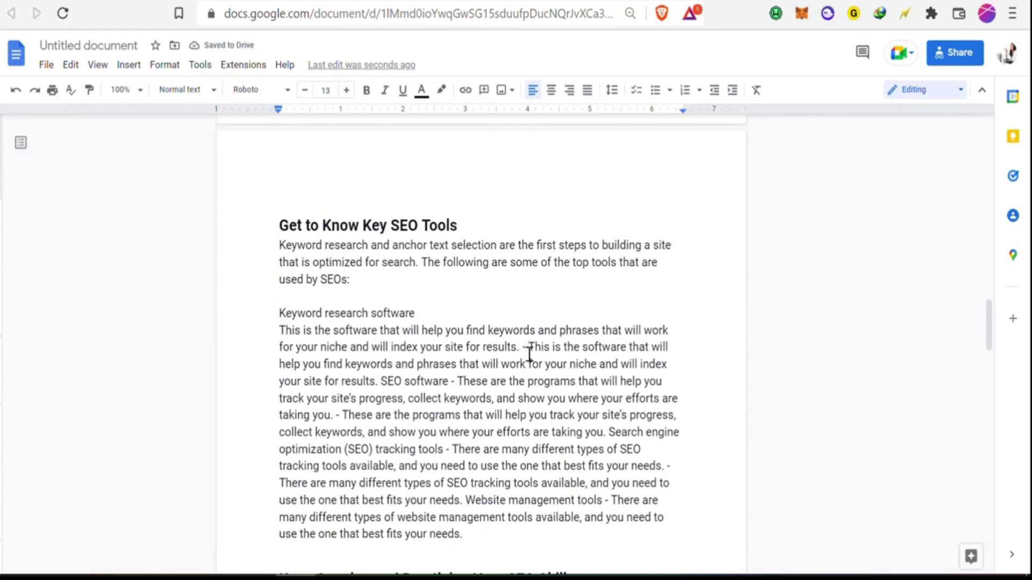
Step: Remove the dash between the two repeated keyword research software descriptions and start the second one on its own line
{"action": "left_click", "coordinate": [529, 348]}
{"action": "key", "text": "BackSpace"}
{"action": "key", "text": "BackSpace"}
{"action": "key", "text": "Return"}
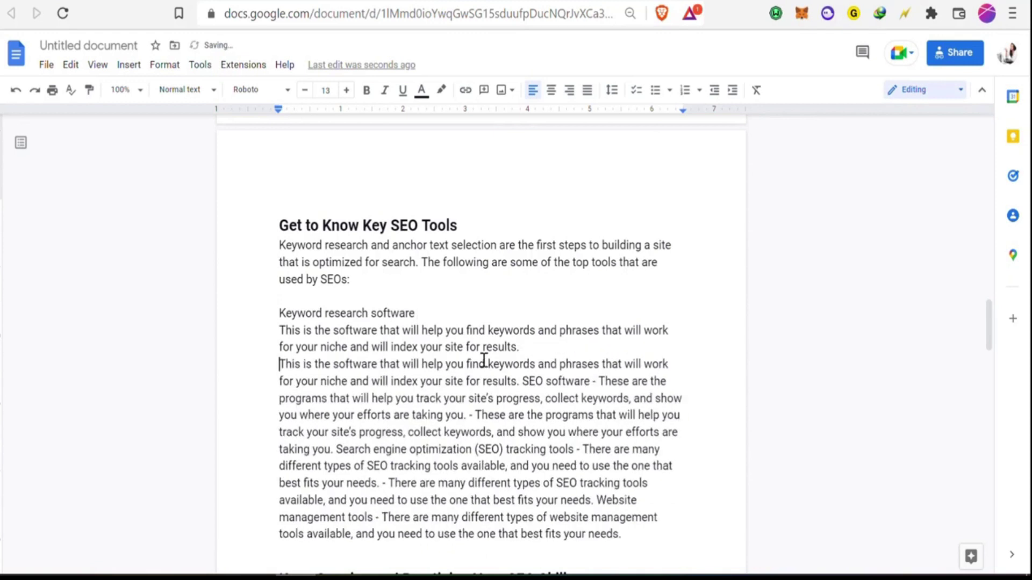
Step: Separate "SEO software -" with a blank line before it and start its description on the line below
{"action": "left_click", "coordinate": [519, 381]}
{"action": "key", "text": "Return"}
{"action": "key", "text": "Return"}
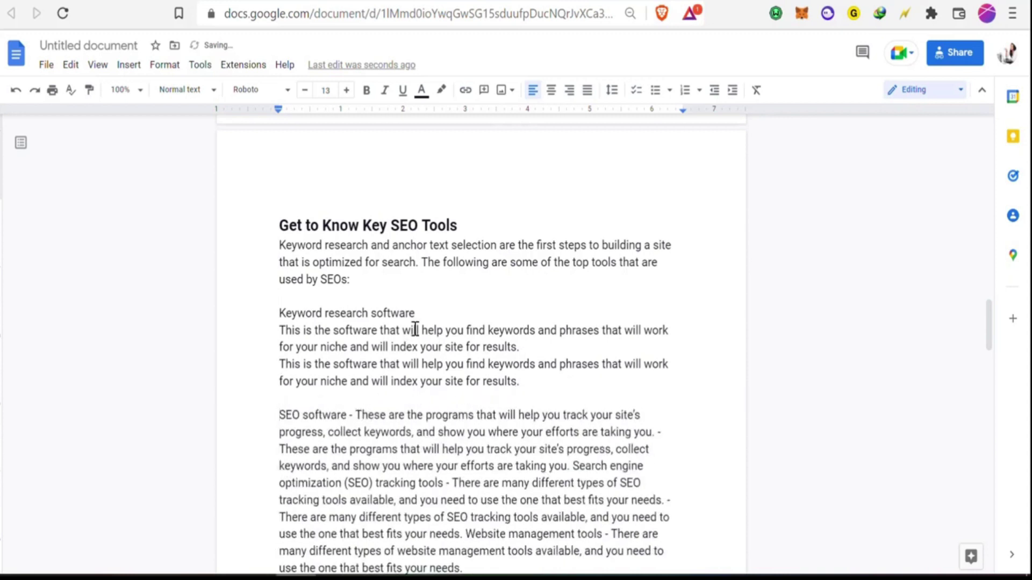
{"action": "left_click", "coordinate": [354, 415]}
{"action": "key", "text": "Return"}
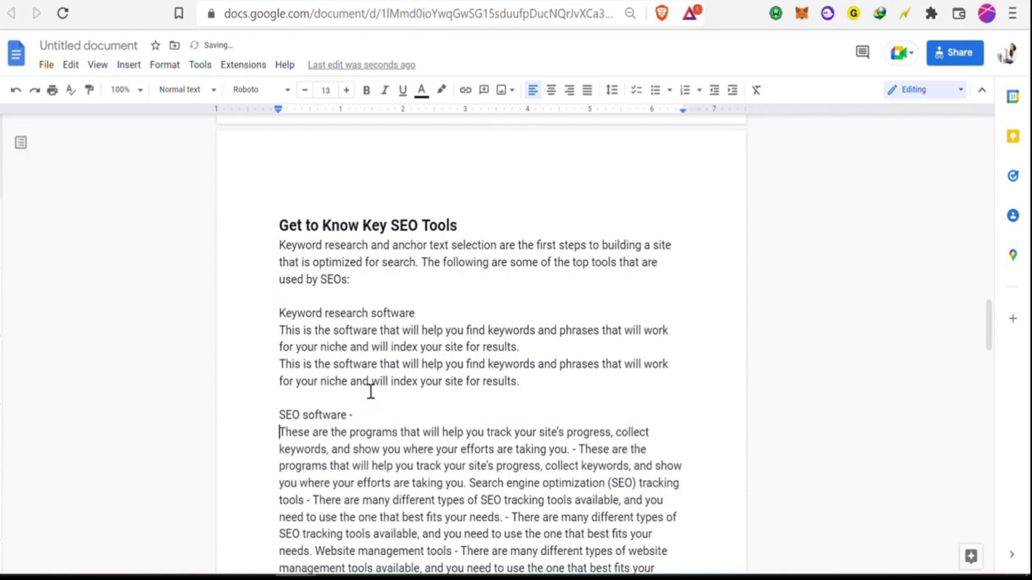
Step: Remove the dash between the two repeated sentences in the SEO software description
{"action": "scroll", "coordinate": [371, 391], "scroll_direction": "down", "scroll_amount": 2}
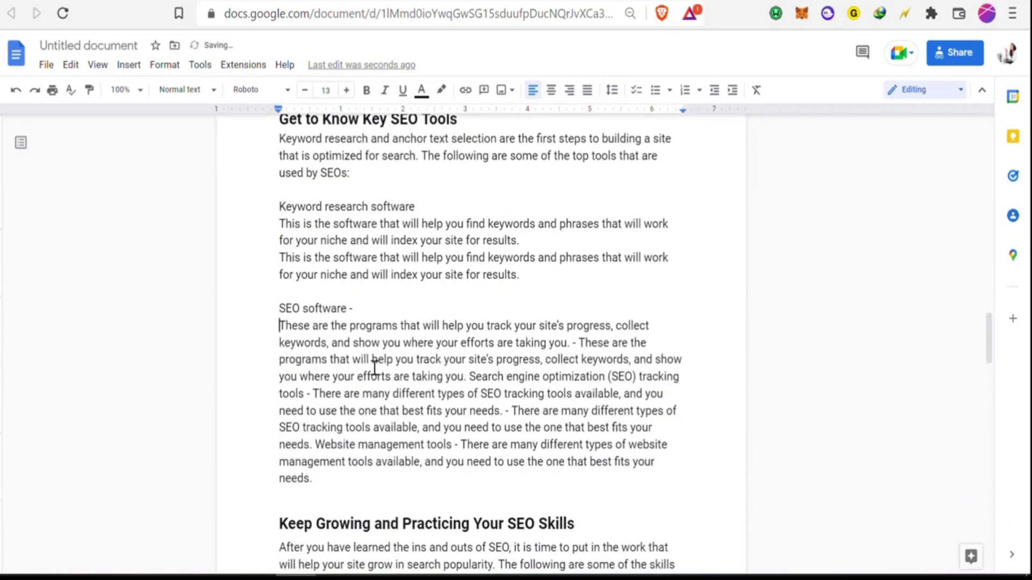
{"action": "left_click", "coordinate": [579, 343]}
{"action": "key", "text": "BackSpace"}
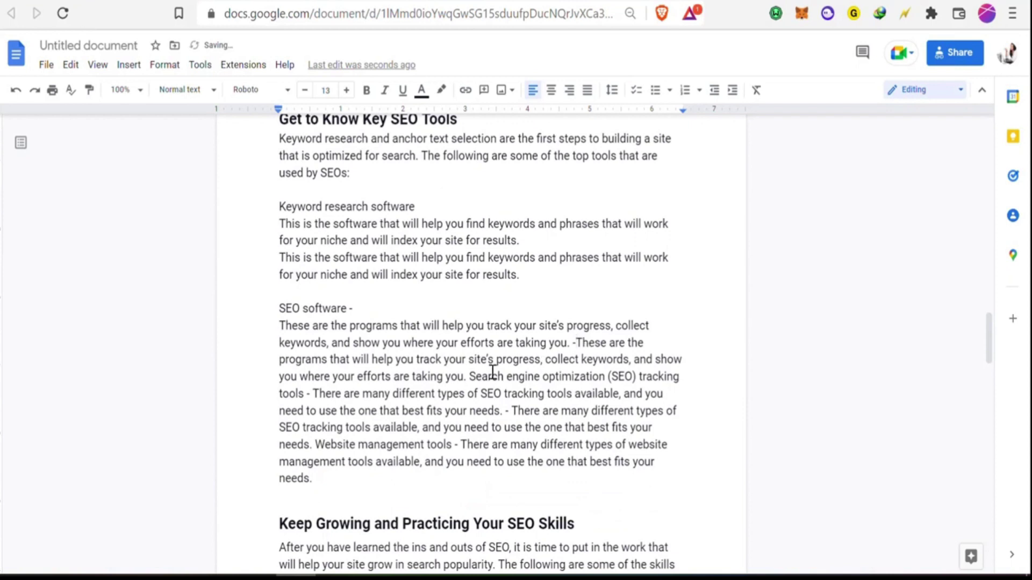
{"action": "key", "text": "BackSpace"}
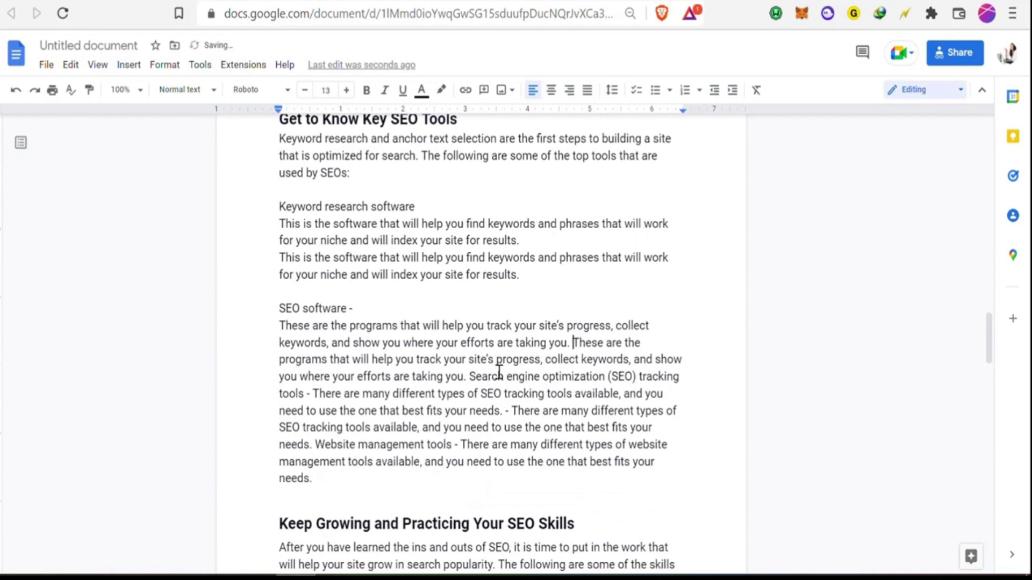
Step: Move "Search engine optimization (SEO) tracking tools" to a new paragraph with a blank line before it
{"action": "left_click", "coordinate": [472, 377]}
{"action": "key", "text": "Return"}
{"action": "key", "text": "Return"}
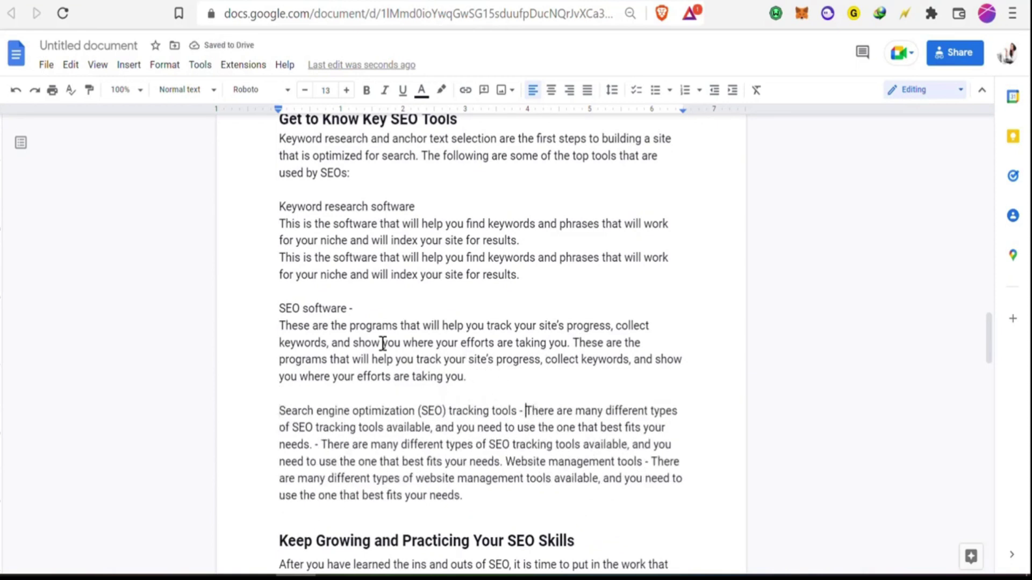
Step: Rejoin the SEO software and Keyword research software descriptions to the same lines as their labels
{"action": "left_click", "coordinate": [280, 327]}
{"action": "key", "text": "BackSpace"}
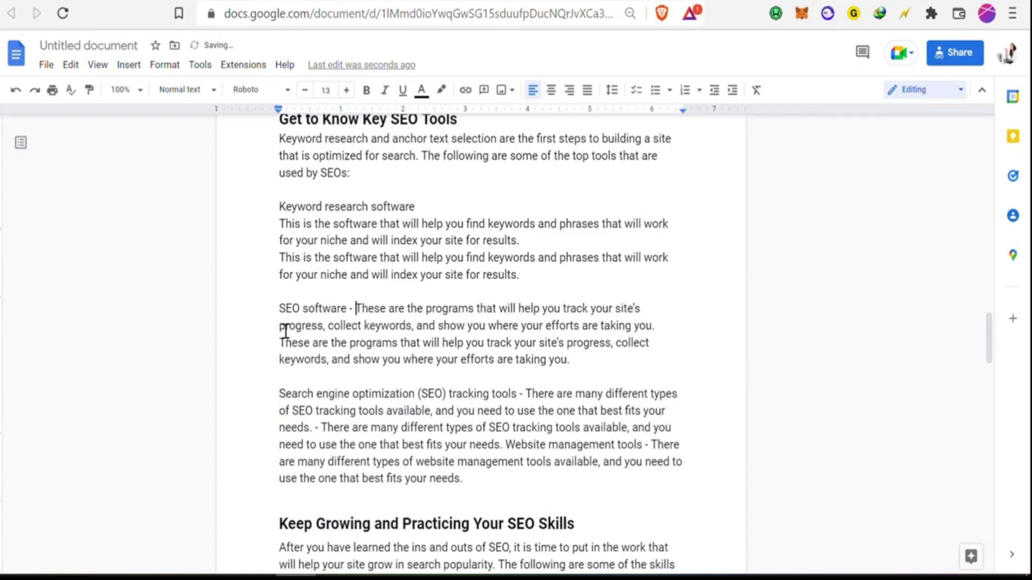
{"action": "left_click", "coordinate": [280, 224]}
{"action": "key", "text": "BackSpace"}
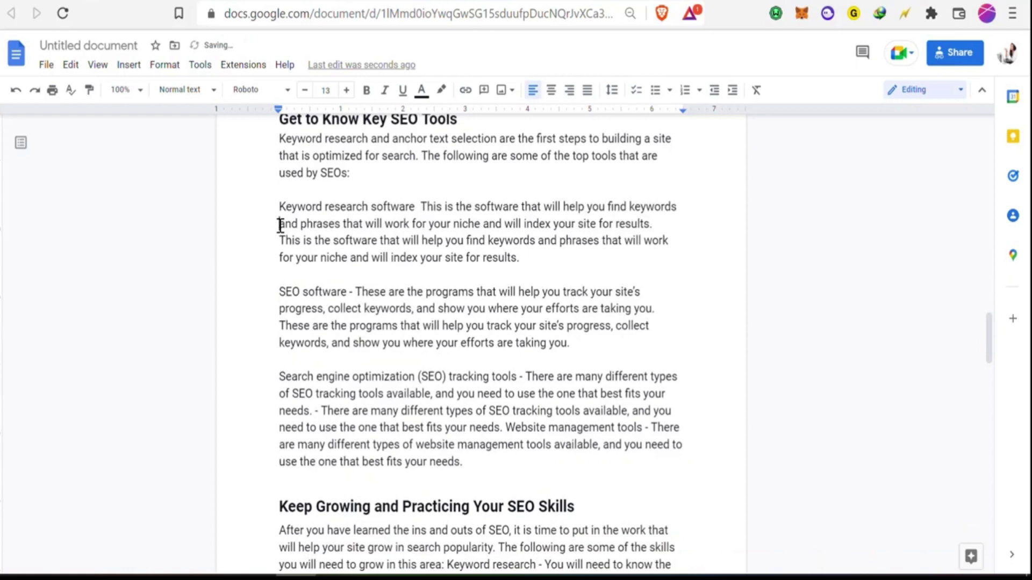
Step: Add a colon after the "Keyword research software" label, keeping its description on the same line
{"action": "key", "text": "BackSpace"}
{"action": "type", "text": ":"}
{"action": "key", "text": "BackSpace"}
{"action": "left_click", "coordinate": [418, 206]}
{"action": "key", "text": "Return"}
{"action": "key", "text": "BackSpace"}
{"action": "key", "text": "BackSpace"}
{"action": "type", "text": ":"}
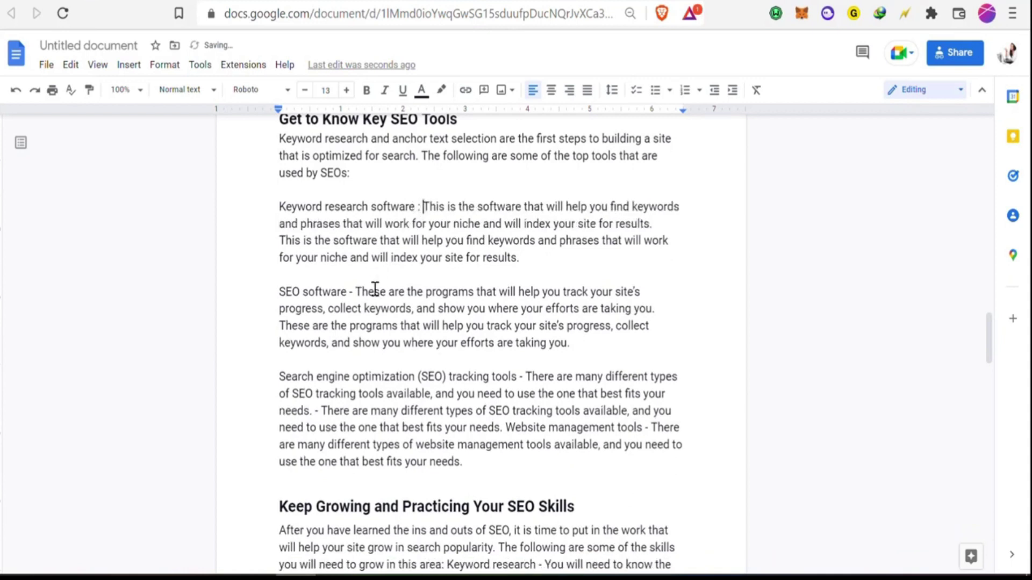
Step: Replace the dash after the "SEO software" label with a colon
{"action": "left_click", "coordinate": [355, 293]}
{"action": "key", "text": "BackSpace"}
{"action": "key", "text": "BackSpace"}
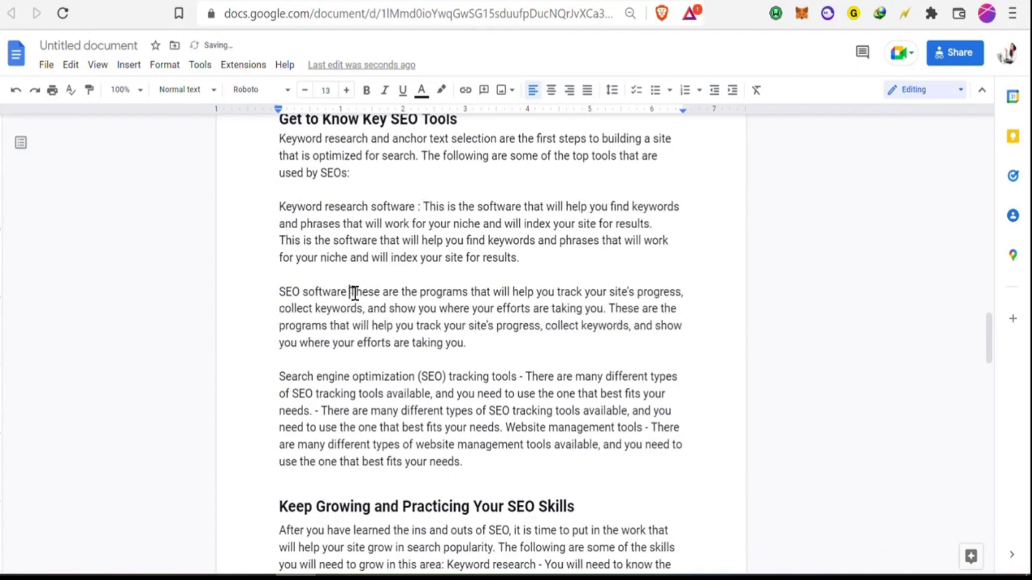
{"action": "type", "text": ":"}
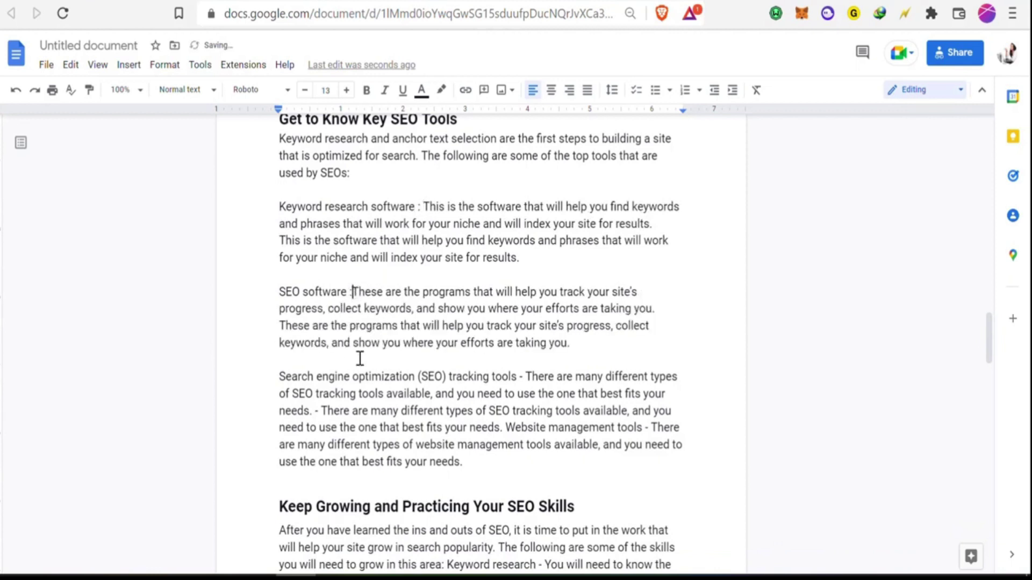
Step: Replace the dash after "Search engine optimization (SEO) tracking tools" with a colon and move its description below a blank line
{"action": "left_click", "coordinate": [519, 378]}
{"action": "key", "text": "BackSpace"}
{"action": "key", "text": "BackSpace"}
{"action": "key", "text": "BackSpace"}
{"action": "type", "text": ":"}
{"action": "key", "text": "Return"}
{"action": "key", "text": "Return"}
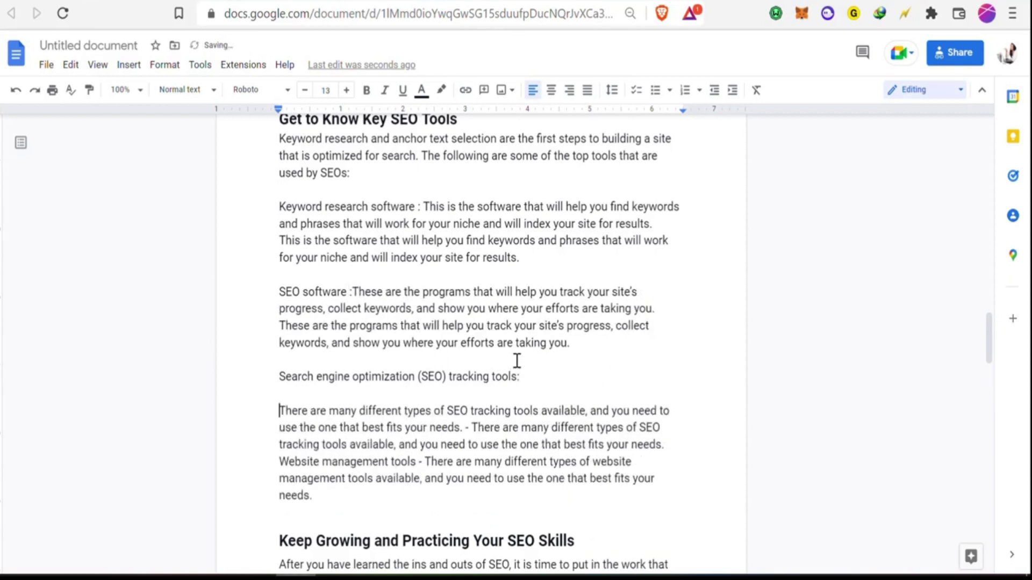
Step: Remove the dash between the repeated SEO tracking tools sentences and delete the blank line between that label and its description
{"action": "scroll", "coordinate": [513, 369], "scroll_direction": "down", "scroll_amount": 3}
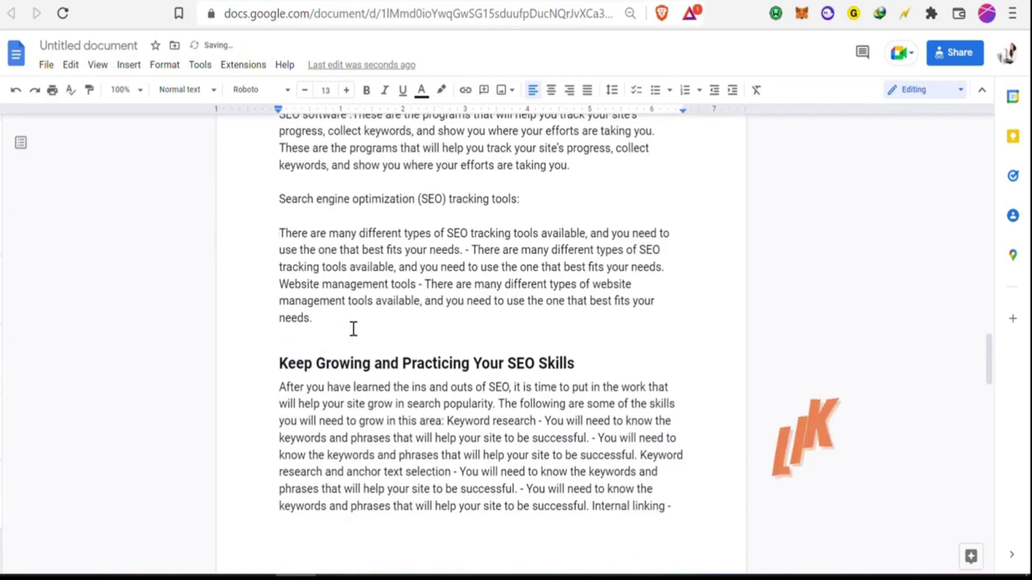
{"action": "left_click", "coordinate": [473, 251]}
{"action": "key", "text": "BackSpace"}
{"action": "key", "text": "BackSpace"}
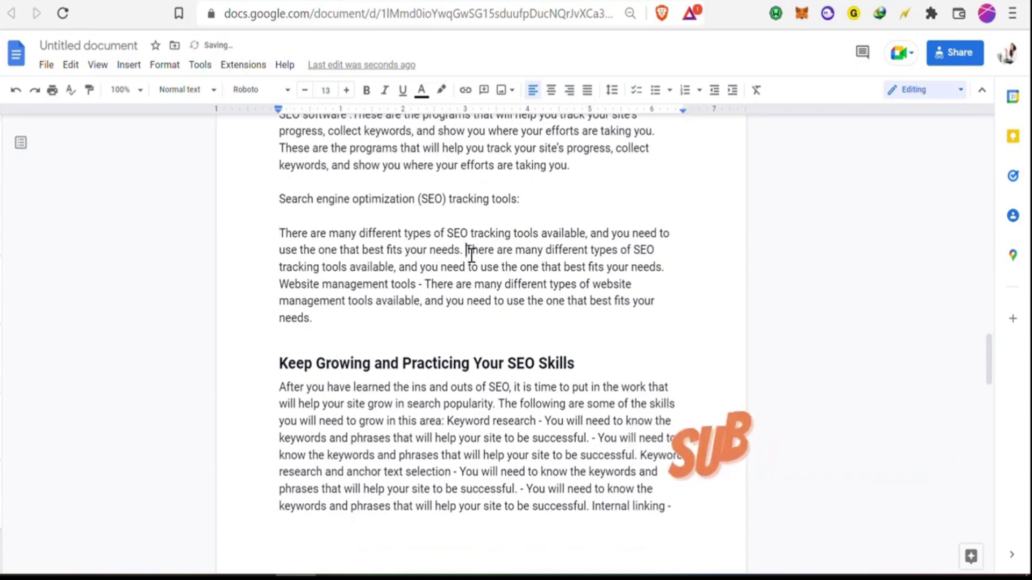
{"action": "left_click", "coordinate": [370, 214]}
{"action": "key", "text": "BackSpace"}
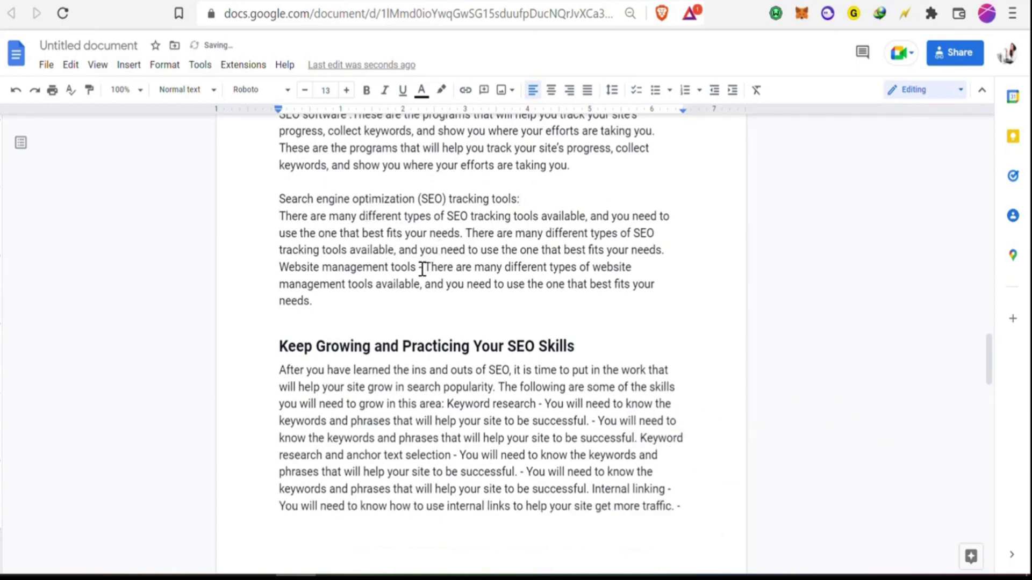
Step: Put "Website management tools" in its own paragraph after a blank line and replace its dash with a colon
{"action": "left_click", "coordinate": [665, 252]}
{"action": "key", "text": "Return"}
{"action": "left_click", "coordinate": [430, 284]}
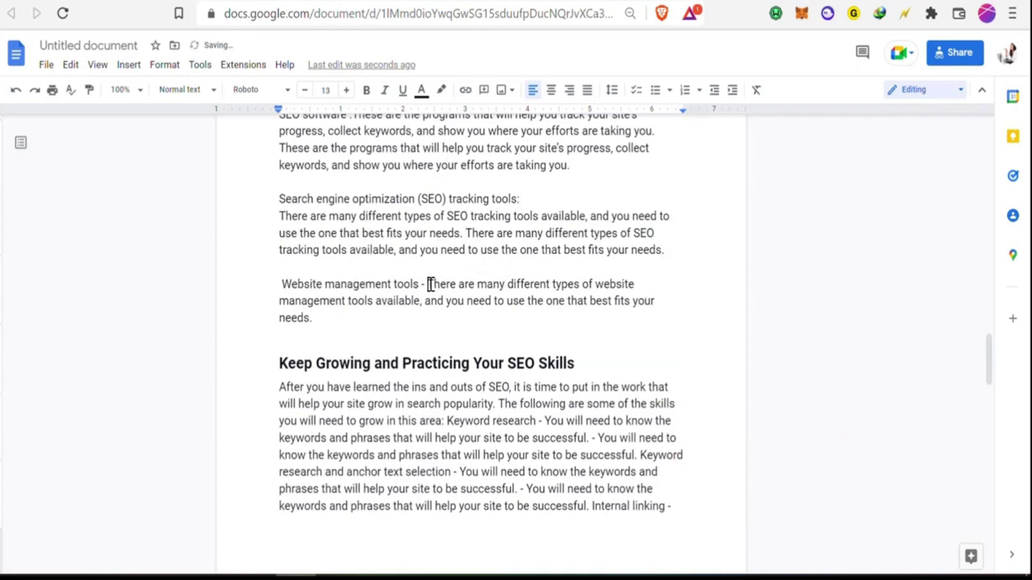
{"action": "key", "text": "BackSpace"}
{"action": "key", "text": "BackSpace"}
{"action": "key", "text": "BackSpace"}
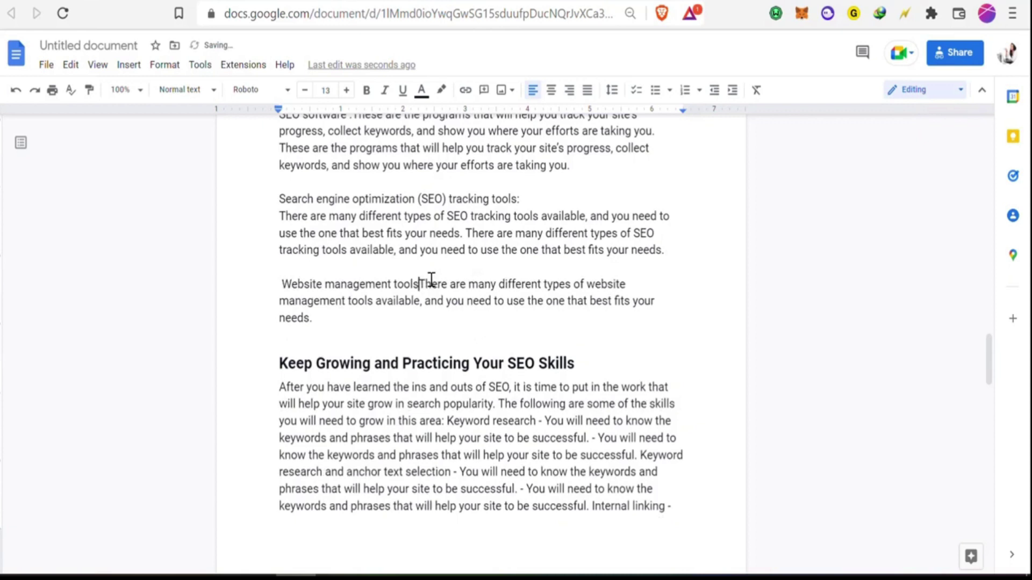
{"action": "type", "text": ":"}
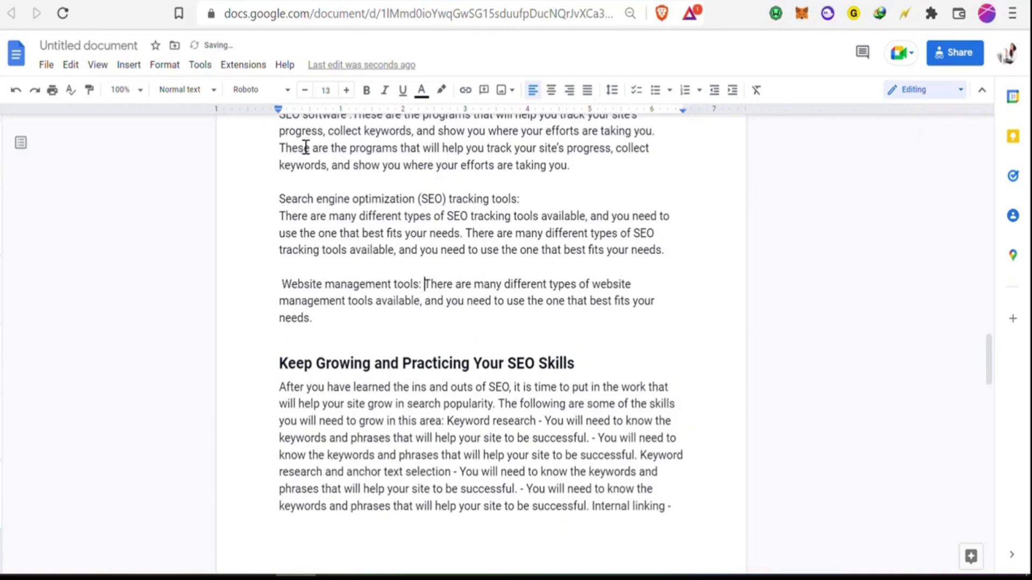
Step: Join the SEO tracking tools description to its label on the same line, with a space after the colon
{"action": "key", "text": "BackSpace"}
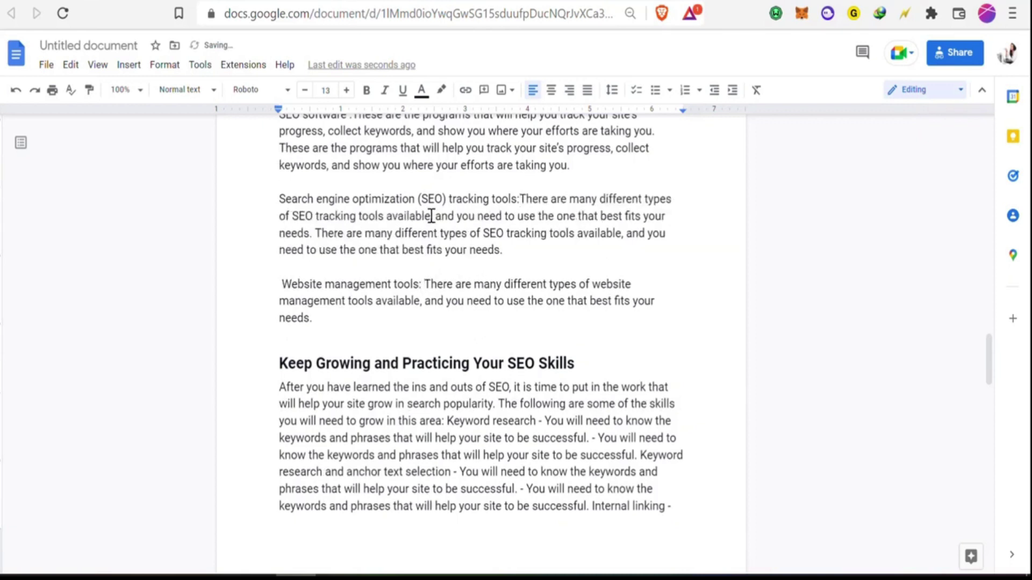
{"action": "scroll", "coordinate": [487, 168], "scroll_direction": "up", "scroll_amount": 2}
{"action": "scroll", "coordinate": [430, 229], "scroll_direction": "up", "scroll_amount": 4}
{"action": "left_click_drag", "start_coordinate": [342, 267], "coordinate": [235, 300]}
{"action": "scroll", "coordinate": [234, 362], "scroll_direction": "down", "scroll_amount": 2}
{"action": "left_click", "coordinate": [235, 299]}
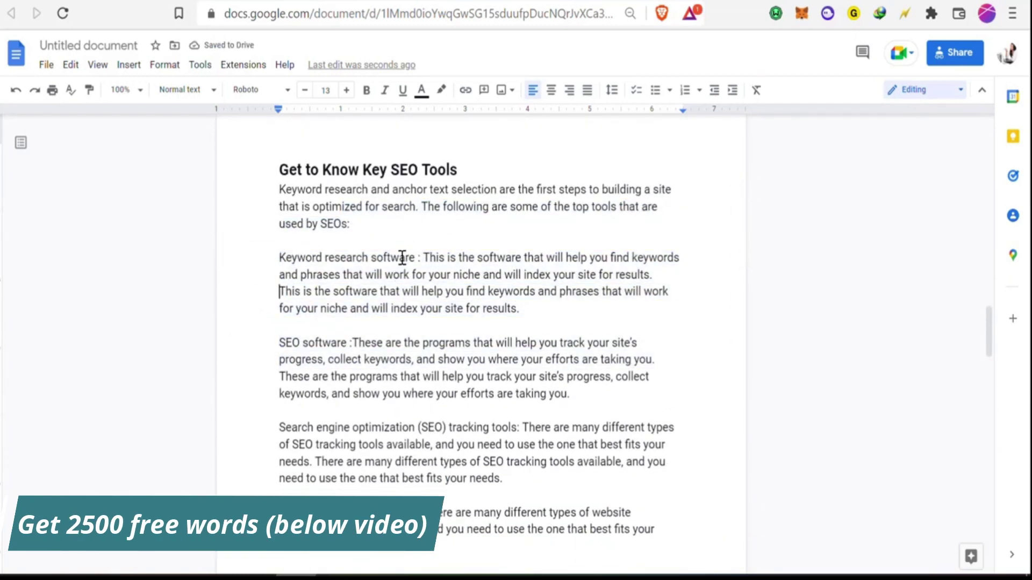
Step: Make the whole "Keyword research software :" label bold
{"action": "triple_click", "coordinate": [403, 258]}
{"action": "left_click_drag", "start_coordinate": [425, 257], "coordinate": [286, 263]}
{"action": "key", "text": "ctrl+b"}
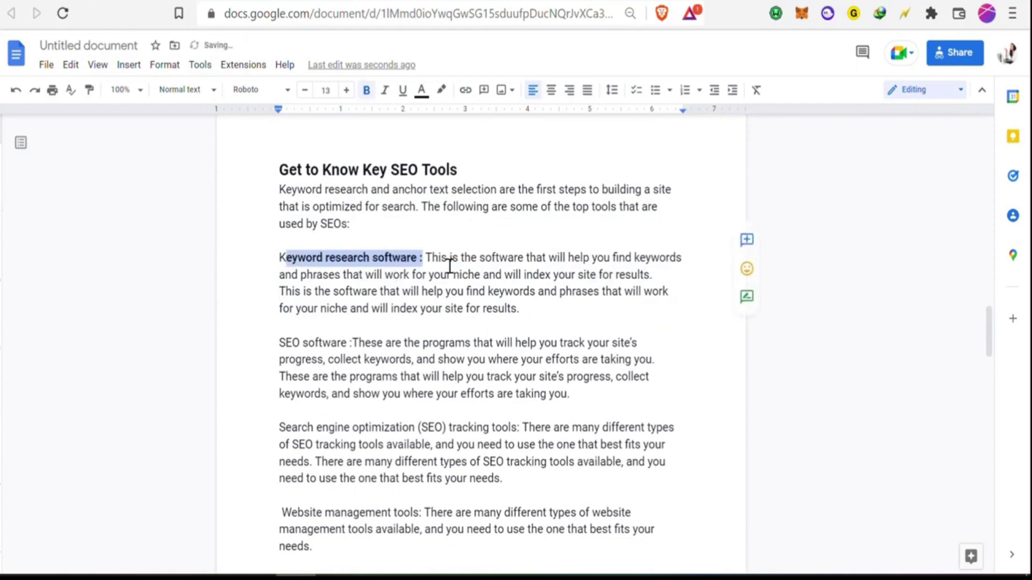
{"action": "left_click", "coordinate": [422, 258]}
{"action": "left_click_drag", "start_coordinate": [429, 260], "coordinate": [281, 263]}
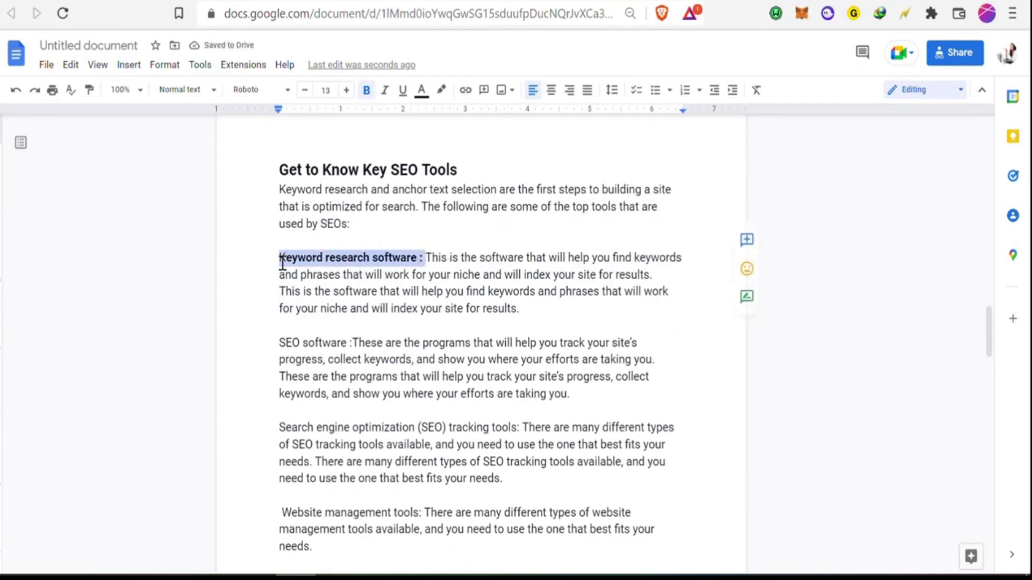
{"action": "key", "text": "ctrl+b"}
Step: Look through the "Keep Growing and Practicing Your SEO Skills" section down to the "Develop a Portfolio of Projects" heading
{"action": "scroll", "coordinate": [479, 265], "scroll_direction": "down", "scroll_amount": 8}
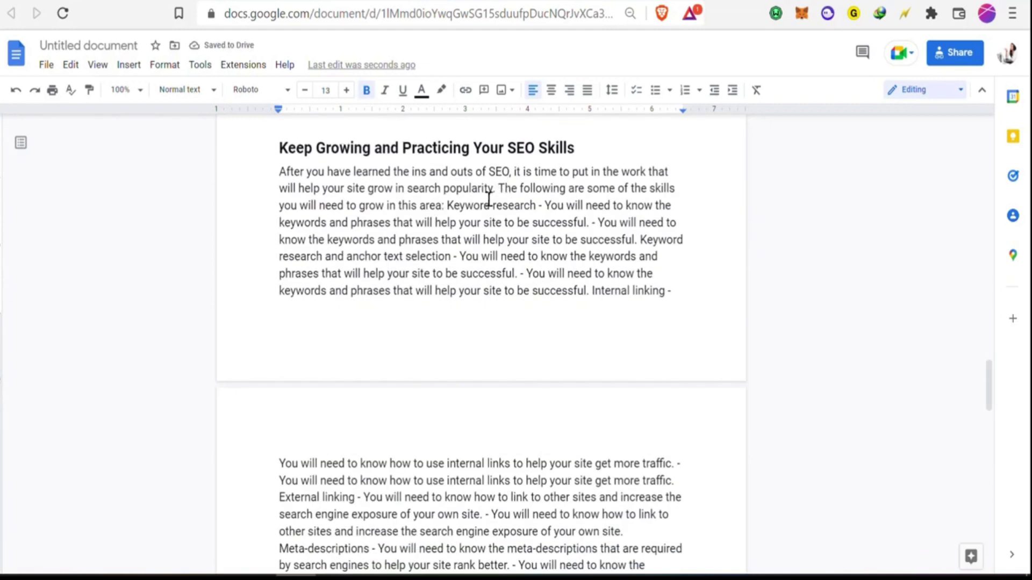
{"action": "scroll", "coordinate": [599, 260], "scroll_direction": "down", "scroll_amount": 7}
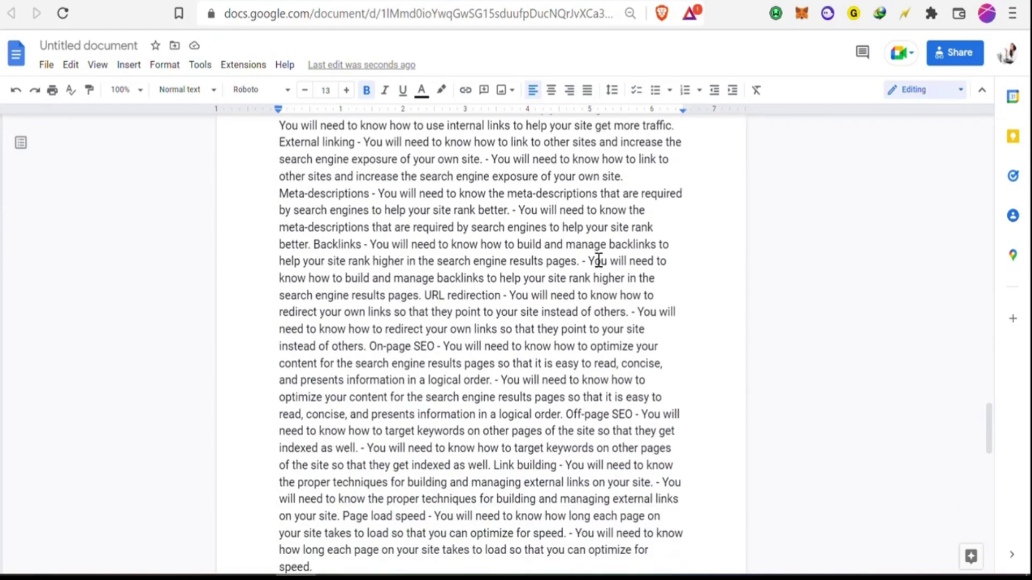
{"action": "scroll", "coordinate": [599, 260], "scroll_direction": "down", "scroll_amount": 3}
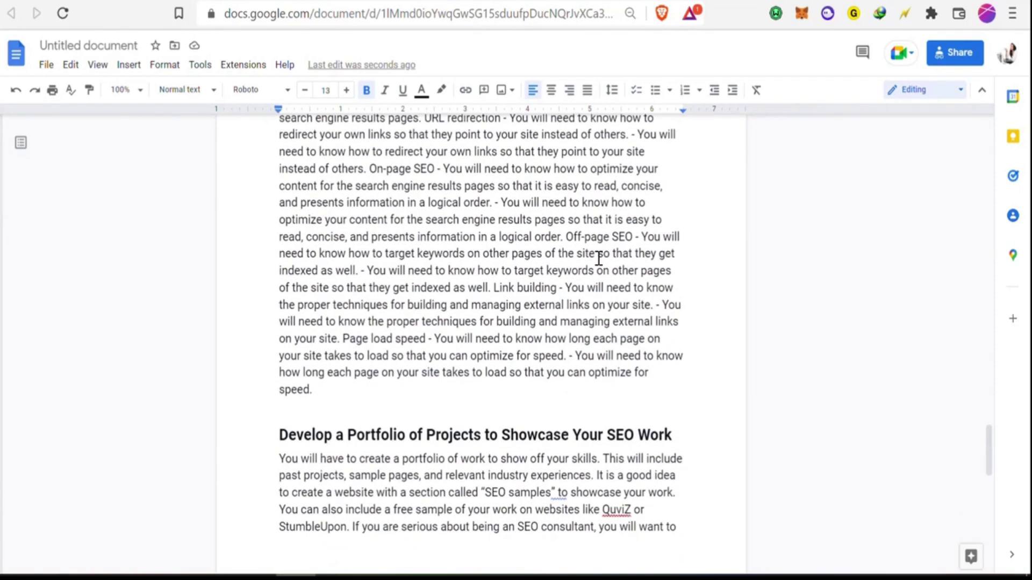
{"action": "scroll", "coordinate": [599, 258], "scroll_direction": "up", "scroll_amount": 13}
{"action": "scroll", "coordinate": [598, 258], "scroll_direction": "down", "scroll_amount": 3}
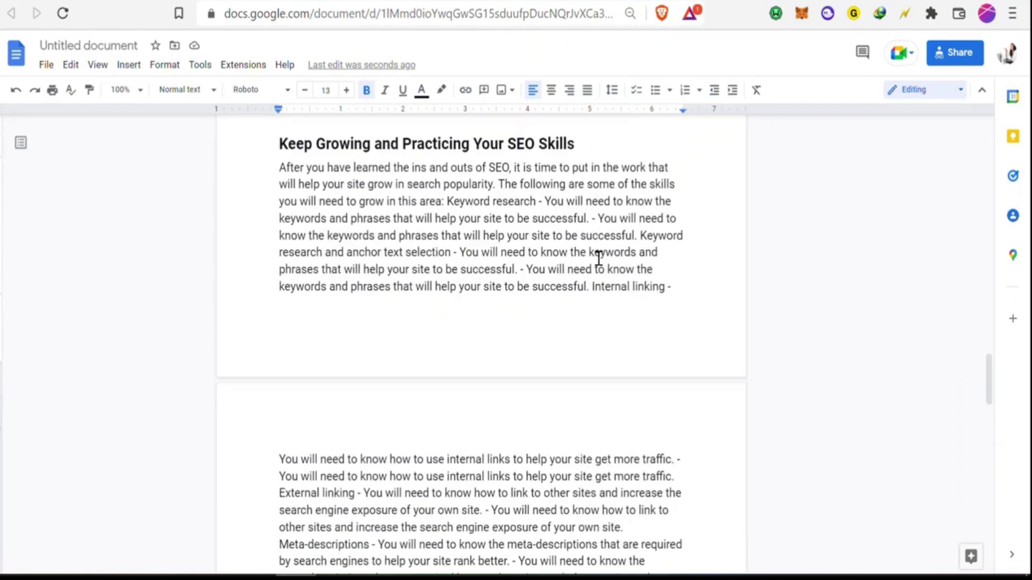
Step: Split the "Keep Growing and Practicing Your SEO Skills" text before "The following are some of the skills", leaving a blank line between the paragraphs
{"action": "scroll", "coordinate": [404, 243], "scroll_direction": "up", "scroll_amount": 2}
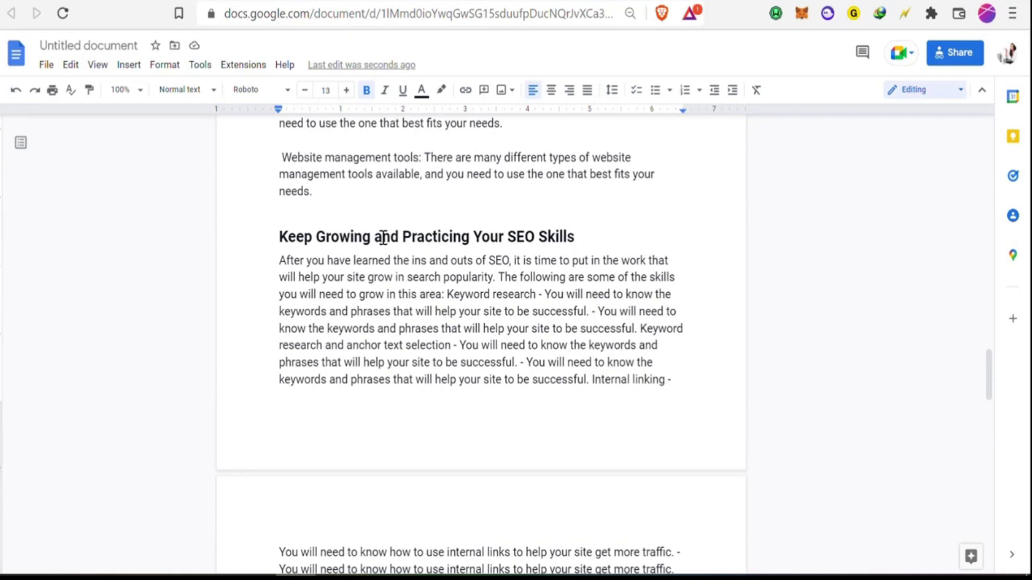
{"action": "left_click", "coordinate": [500, 278]}
{"action": "key", "text": "Return"}
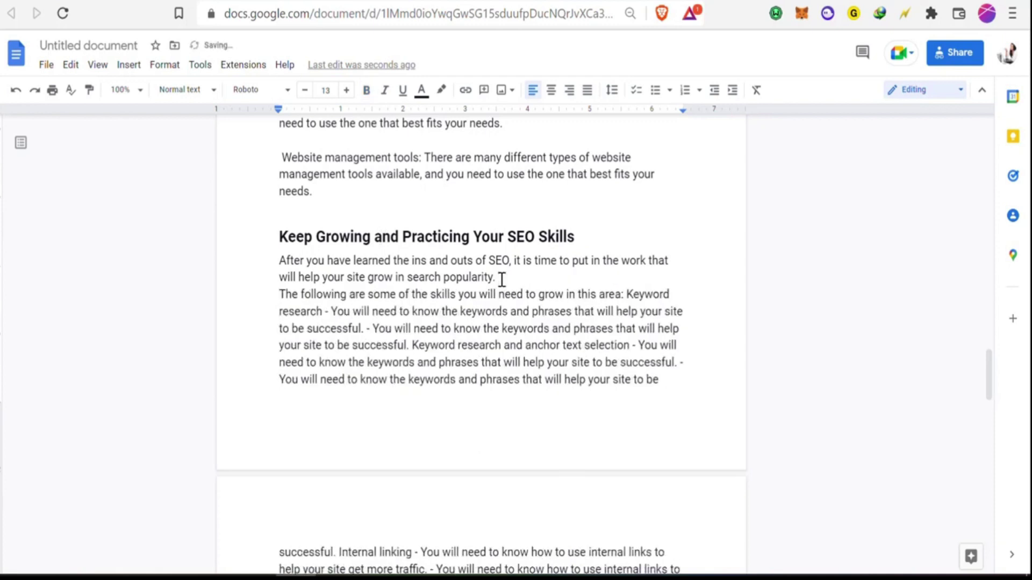
{"action": "key", "text": "Return"}
Step: Move the text starting at "External linking" into its own paragraph, separated by a blank line
{"action": "scroll", "coordinate": [534, 271], "scroll_direction": "down", "scroll_amount": 3}
{"action": "right_click", "coordinate": [461, 271]}
{"action": "left_click", "coordinate": [381, 271]}
{"action": "scroll", "coordinate": [437, 301], "scroll_direction": "down", "scroll_amount": 2}
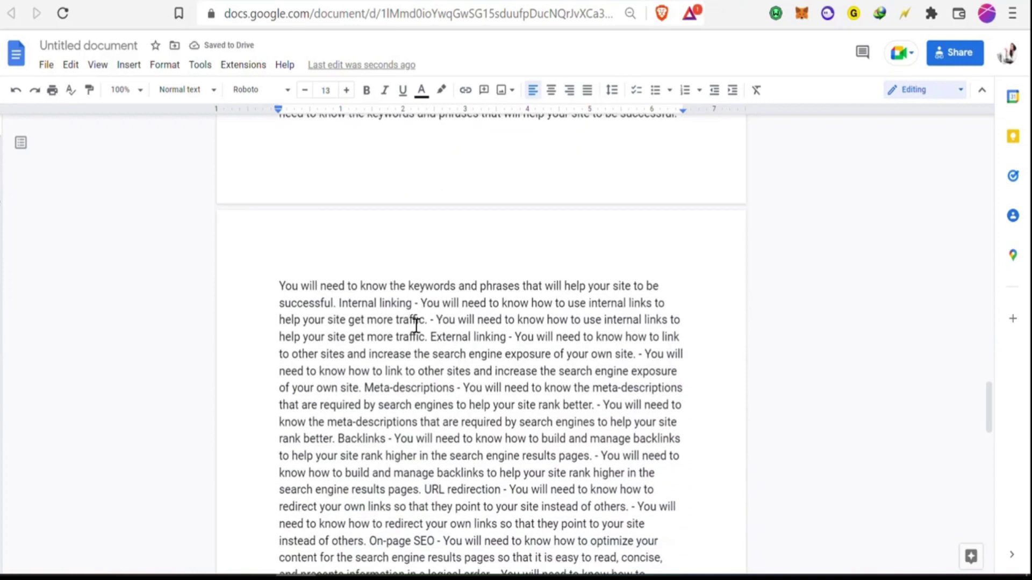
{"action": "left_click", "coordinate": [429, 339]}
{"action": "key", "text": "Return"}
{"action": "key", "text": "Return"}
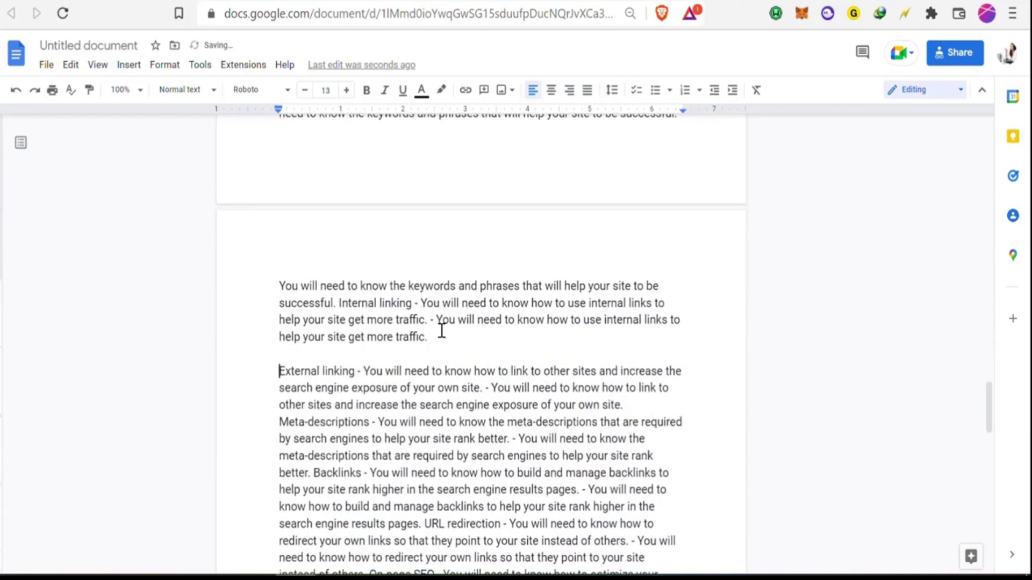
Step: Start a new paragraph at "Keyword research and anchor text selection", with a blank line above it
{"action": "scroll", "coordinate": [442, 330], "scroll_direction": "up", "scroll_amount": 3}
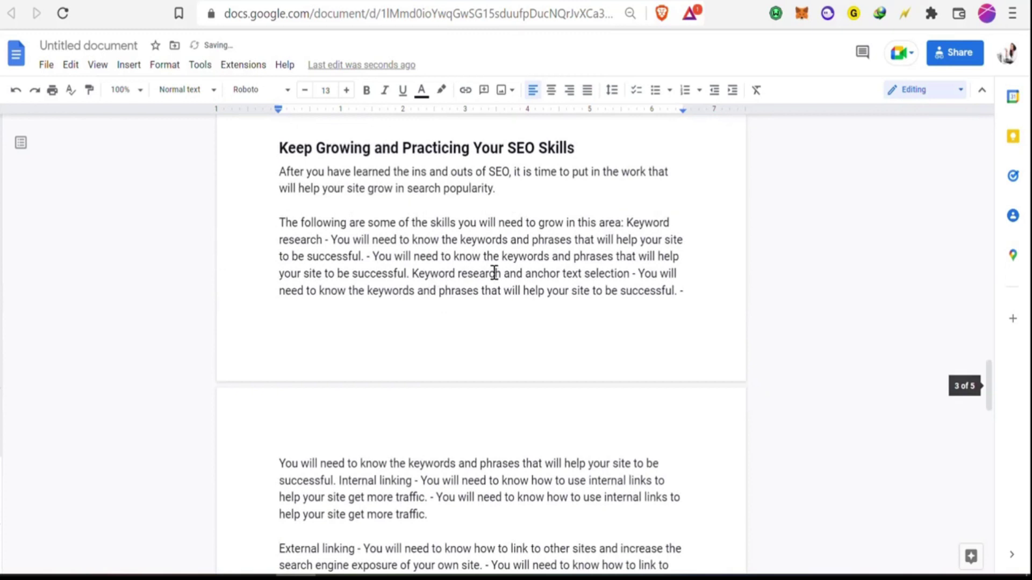
{"action": "left_click", "coordinate": [414, 277]}
{"action": "key", "text": "Return"}
{"action": "key", "text": "Return"}
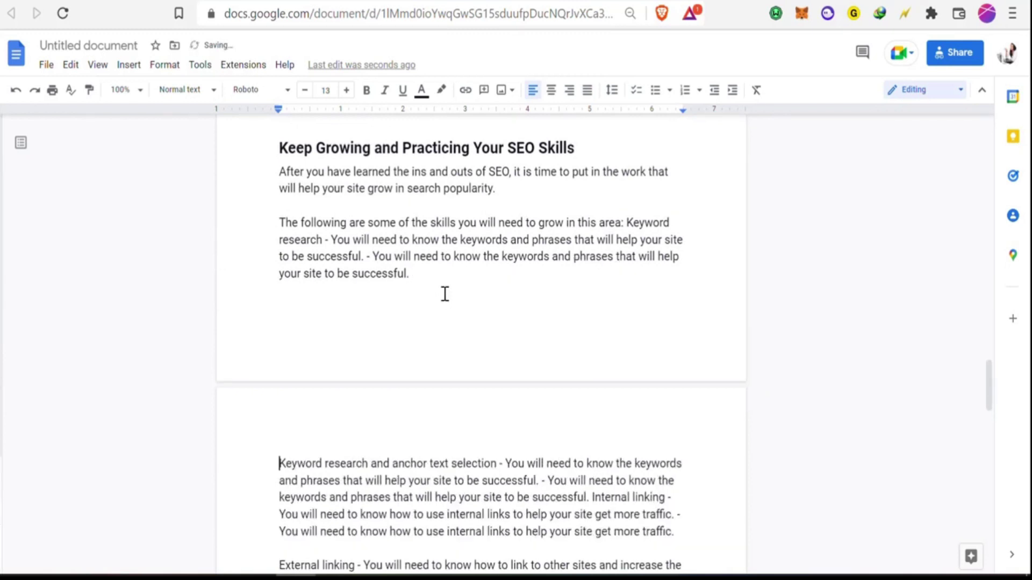
Step: Break the text before "Meta-descriptions" so that it begins a separate paragraph after a blank line
{"action": "scroll", "coordinate": [455, 296], "scroll_direction": "down", "scroll_amount": 3}
{"action": "scroll", "coordinate": [473, 306], "scroll_direction": "down", "scroll_amount": 2}
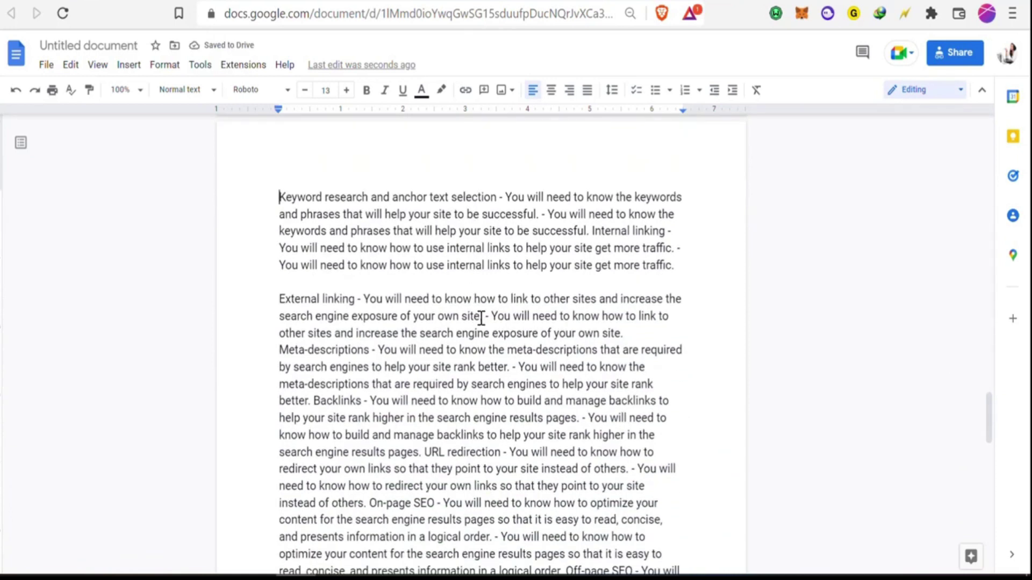
{"action": "left_click", "coordinate": [623, 334]}
{"action": "key", "text": "Return"}
{"action": "key", "text": "Return"}
{"action": "scroll", "coordinate": [432, 368], "scroll_direction": "down", "scroll_amount": 1}
{"action": "scroll", "coordinate": [431, 369], "scroll_direction": "down", "scroll_amount": 1}
{"action": "key", "text": "Delete"}
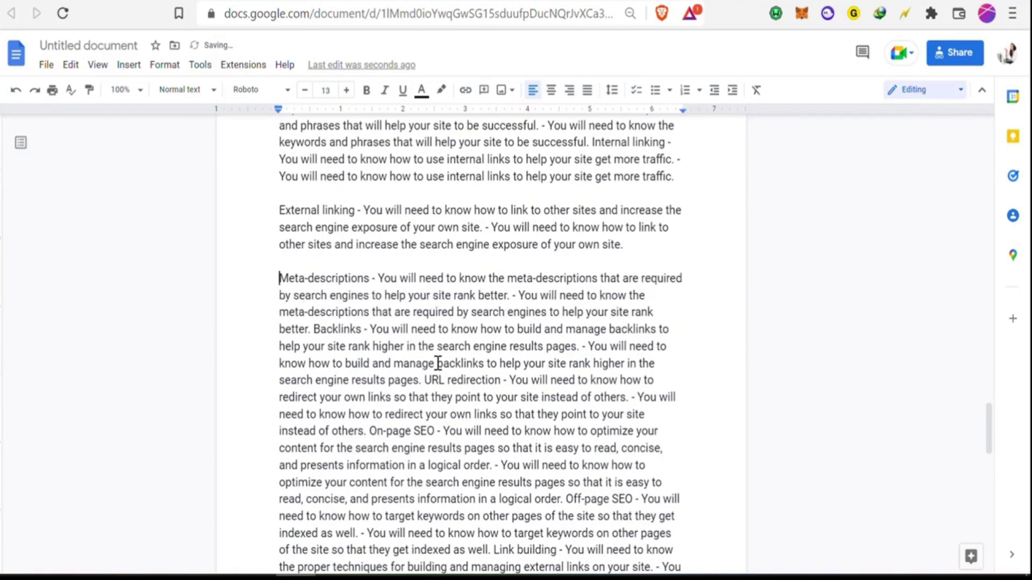
Step: Separate the "URL redirection" and "On-page SEO" items into their own paragraphs with blank lines between them
{"action": "scroll", "coordinate": [472, 354], "scroll_direction": "down", "scroll_amount": 2}
{"action": "left_click", "coordinate": [430, 291]}
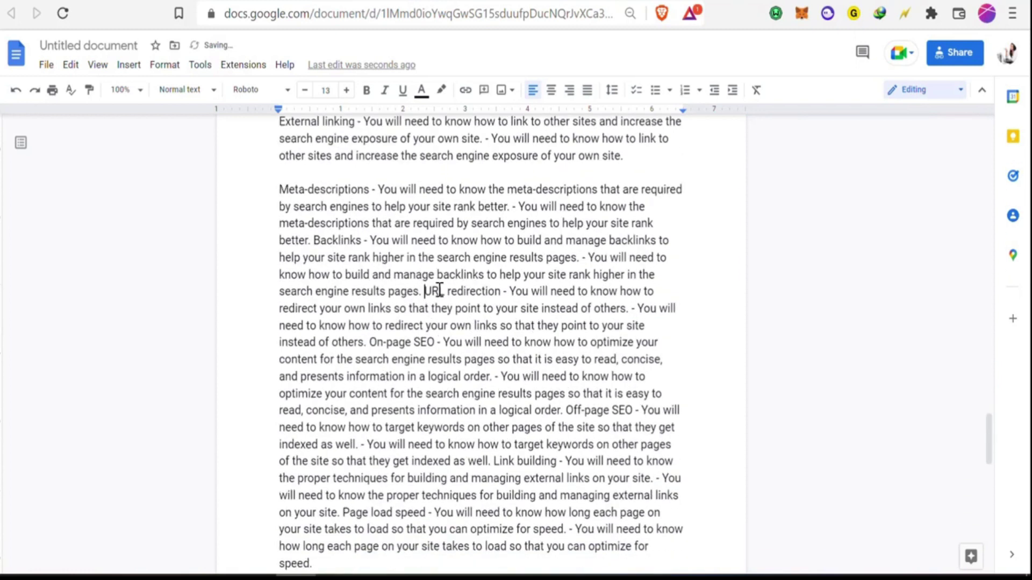
{"action": "key", "text": "Return"}
{"action": "key", "text": "Return"}
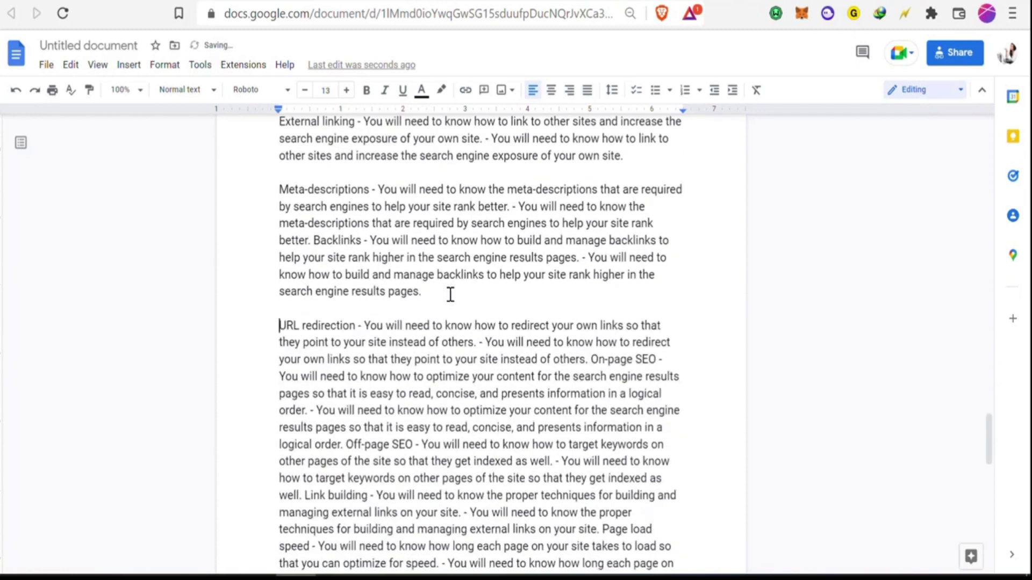
{"action": "left_click", "coordinate": [593, 360]}
{"action": "key", "text": "Return"}
{"action": "key", "text": "Return"}
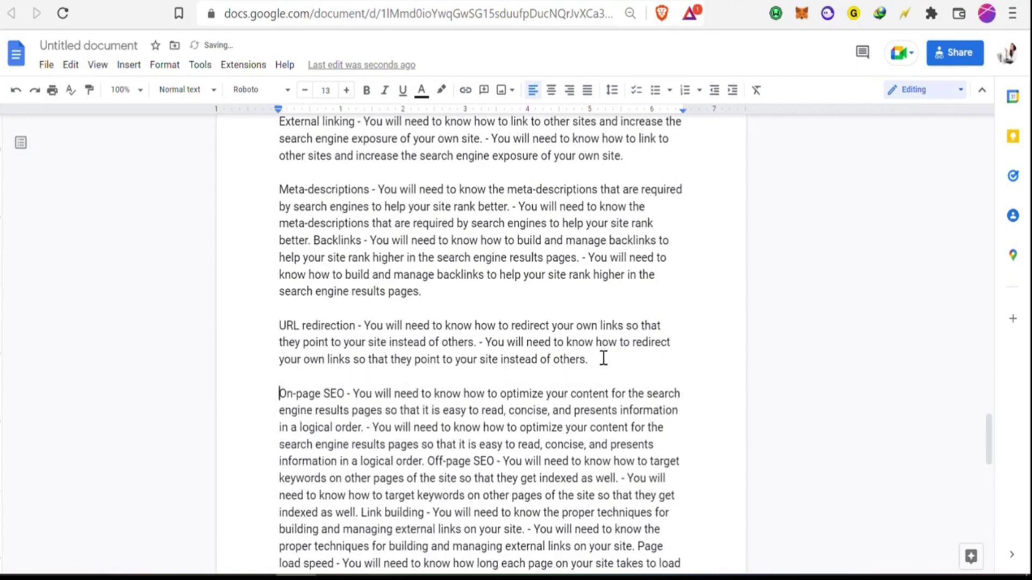
Step: Split "Link building" and "Off-page SEO" into separate paragraphs, each preceded by a blank line
{"action": "scroll", "coordinate": [602, 357], "scroll_direction": "down", "scroll_amount": 3}
{"action": "scroll", "coordinate": [612, 416], "scroll_direction": "down", "scroll_amount": 5}
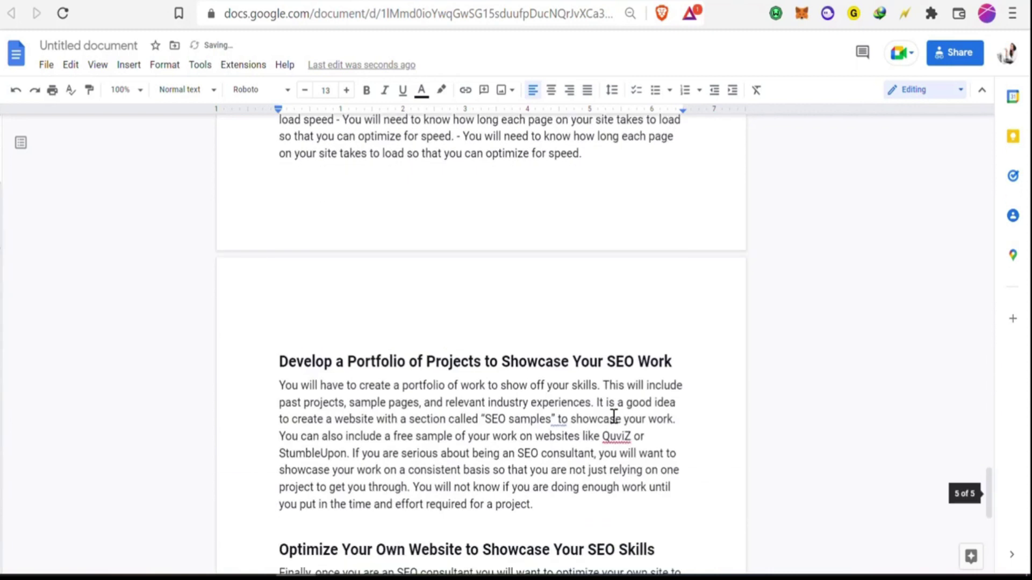
{"action": "scroll", "coordinate": [513, 364], "scroll_direction": "up", "scroll_amount": 3}
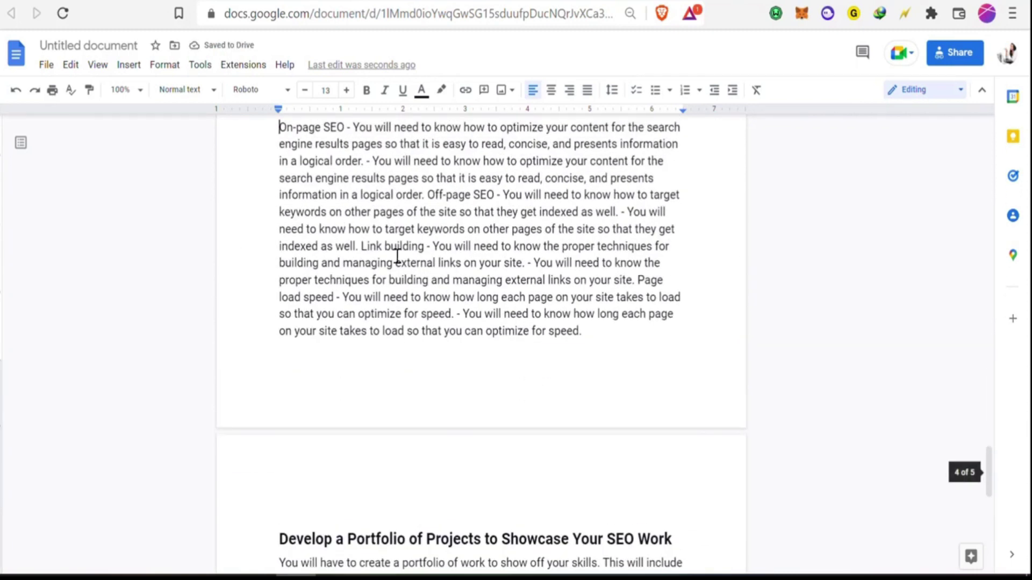
{"action": "left_click", "coordinate": [360, 248]}
{"action": "key", "text": "Return"}
{"action": "key", "text": "Return"}
{"action": "left_click", "coordinate": [434, 196]}
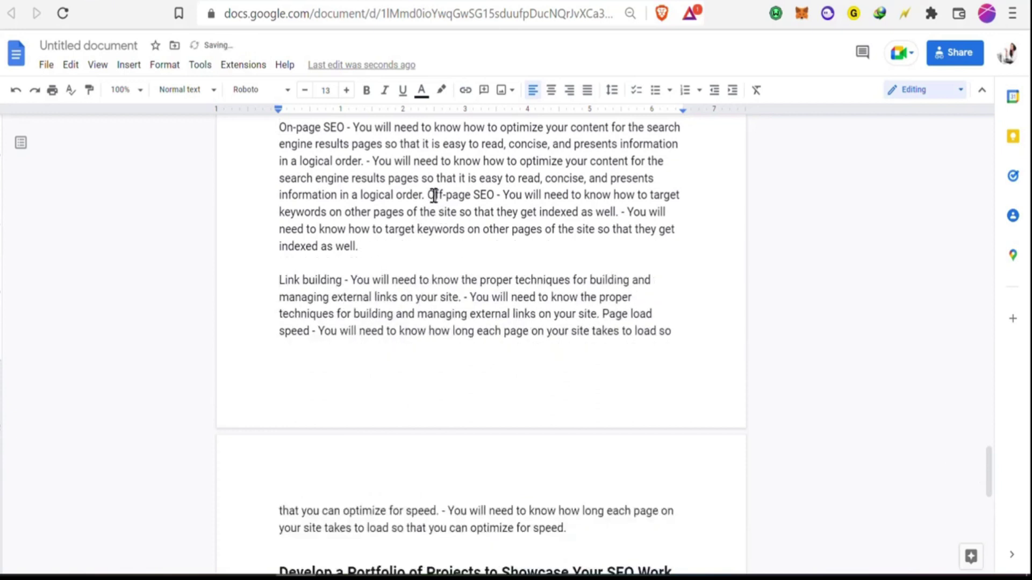
{"action": "key", "text": "Return"}
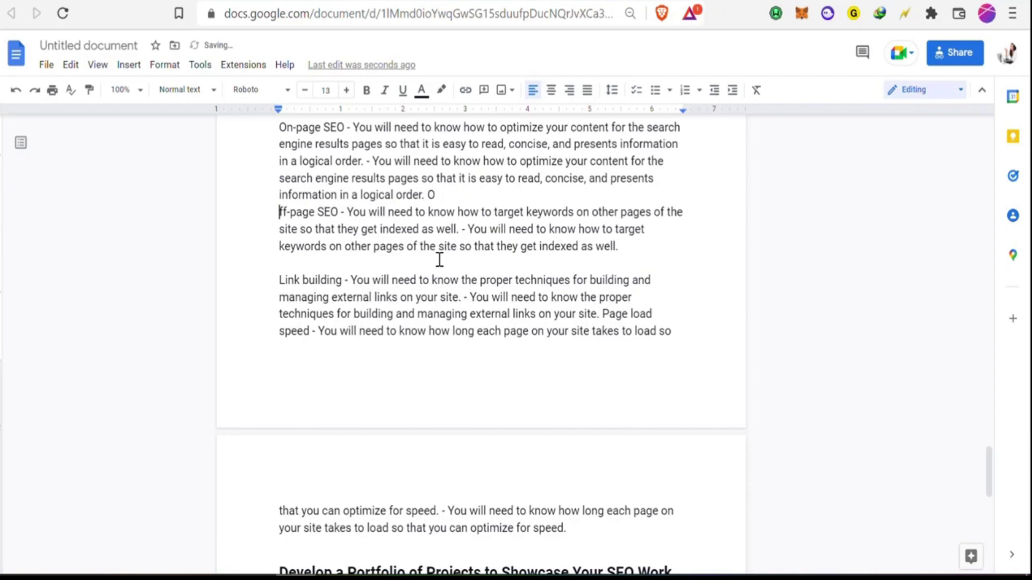
{"action": "key", "text": "BackSpace"}
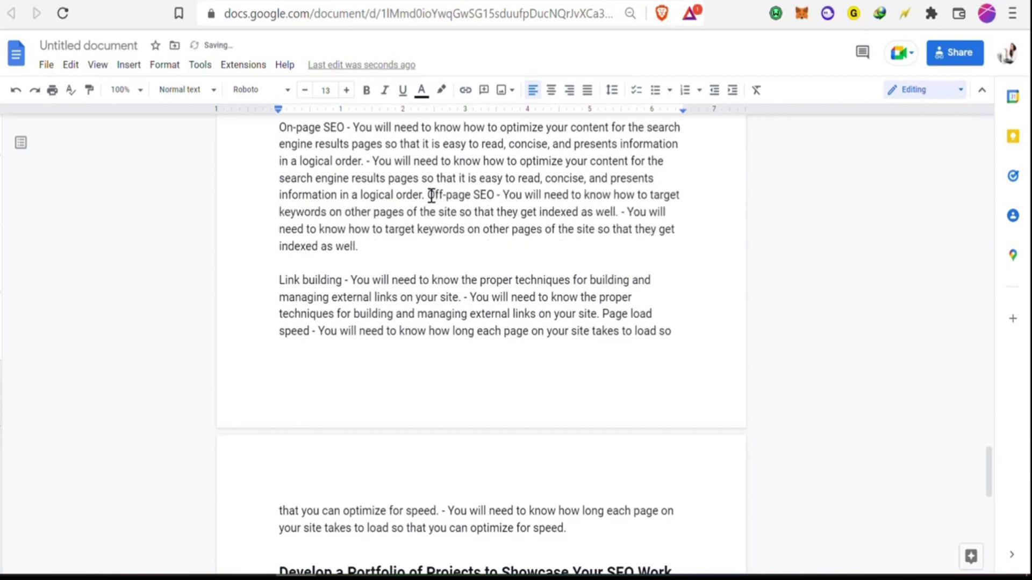
{"action": "key", "text": "Return"}
{"action": "key", "text": "Return"}
Step: In the portfolio section, start a new paragraph at "If you are serious about being an SEO consultant" and correct "QuviZ" to "QuiZ"
{"action": "scroll", "coordinate": [459, 232], "scroll_direction": "up", "scroll_amount": 6}
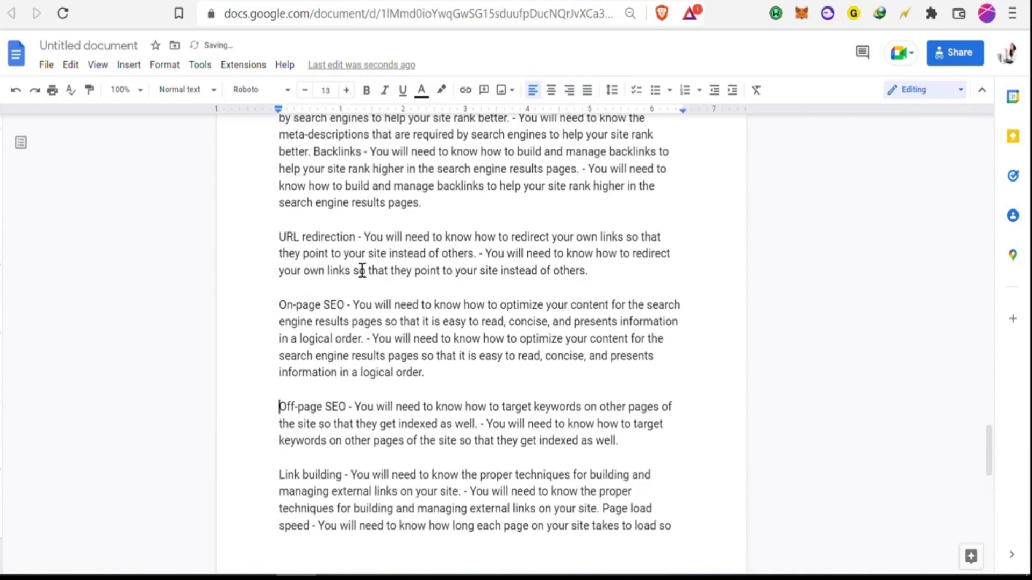
{"action": "scroll", "coordinate": [365, 273], "scroll_direction": "up", "scroll_amount": 4}
{"action": "scroll", "coordinate": [365, 273], "scroll_direction": "down", "scroll_amount": 10}
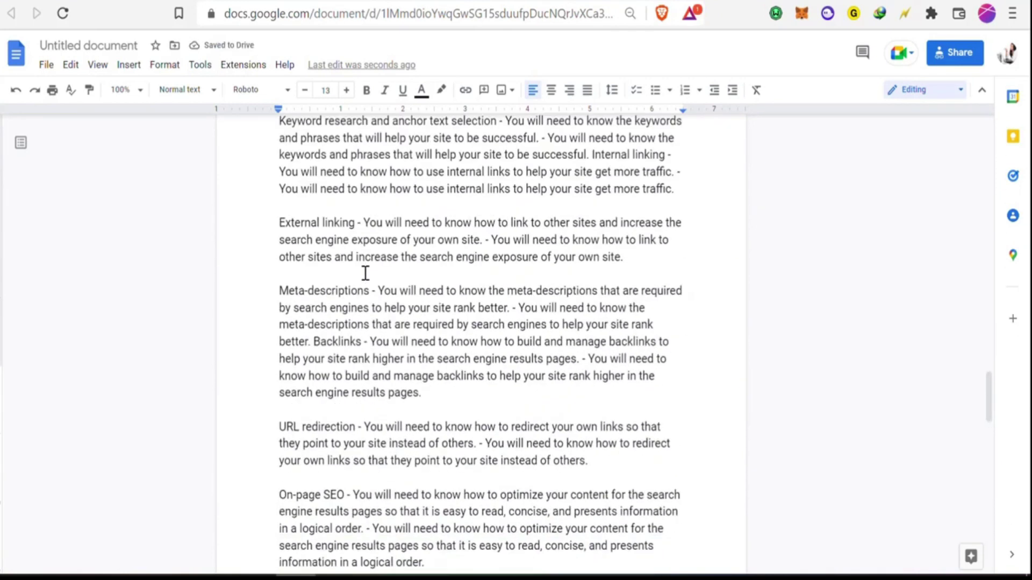
{"action": "scroll", "coordinate": [365, 273], "scroll_direction": "down", "scroll_amount": 5}
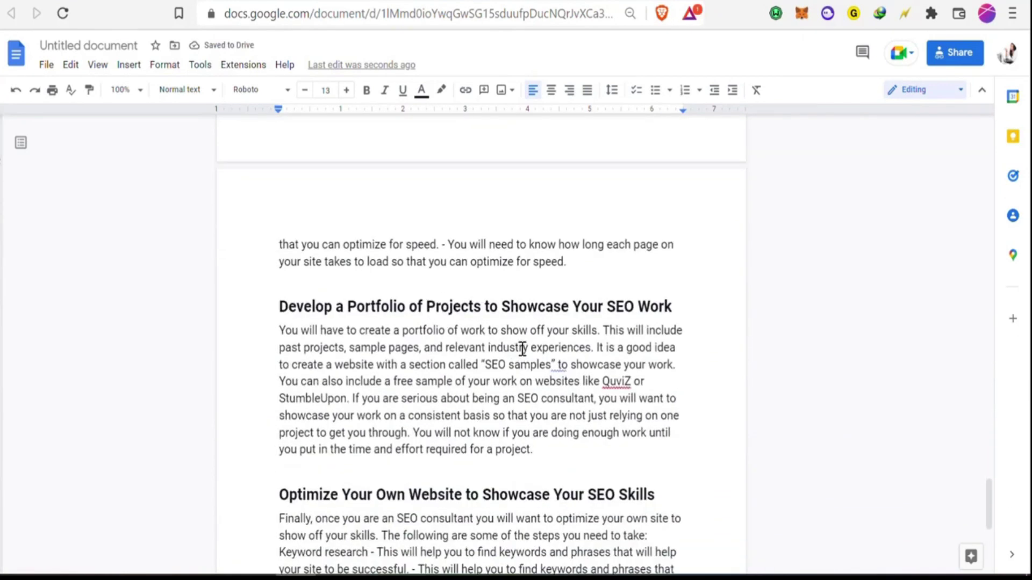
{"action": "left_click", "coordinate": [619, 383]}
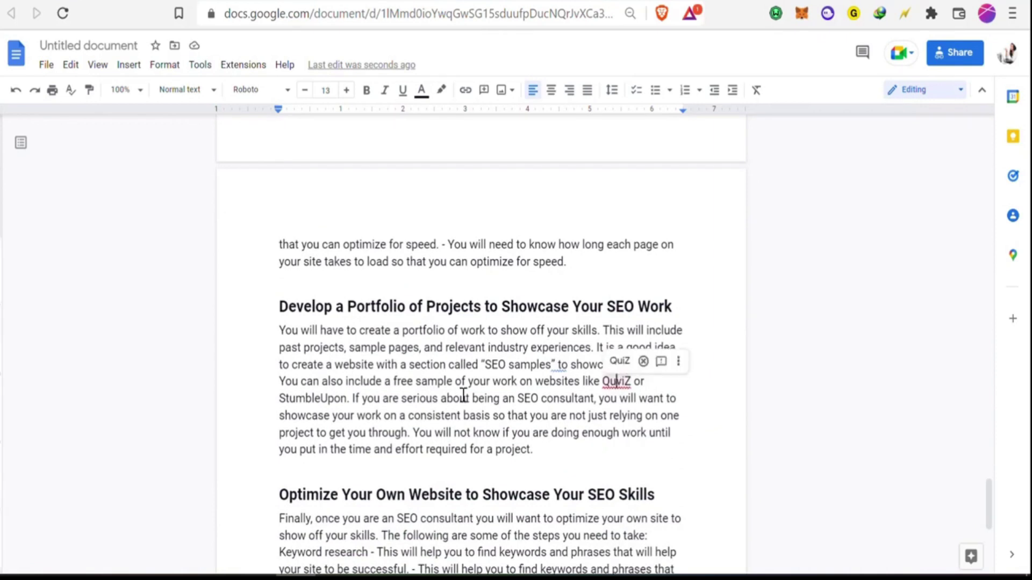
{"action": "left_click", "coordinate": [354, 398]}
{"action": "key", "text": "Return"}
{"action": "key", "text": "Return"}
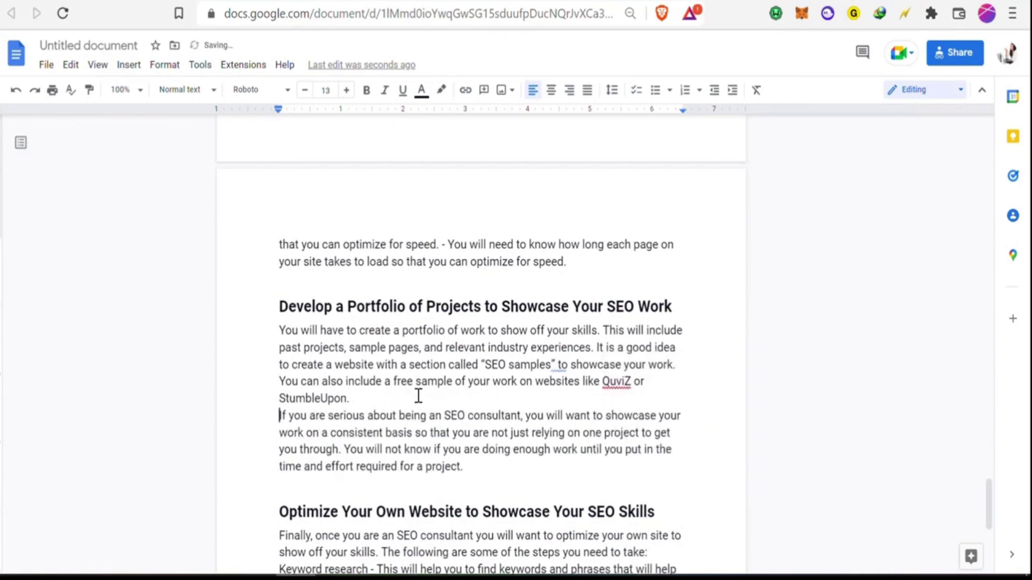
{"action": "right_click", "coordinate": [624, 387]}
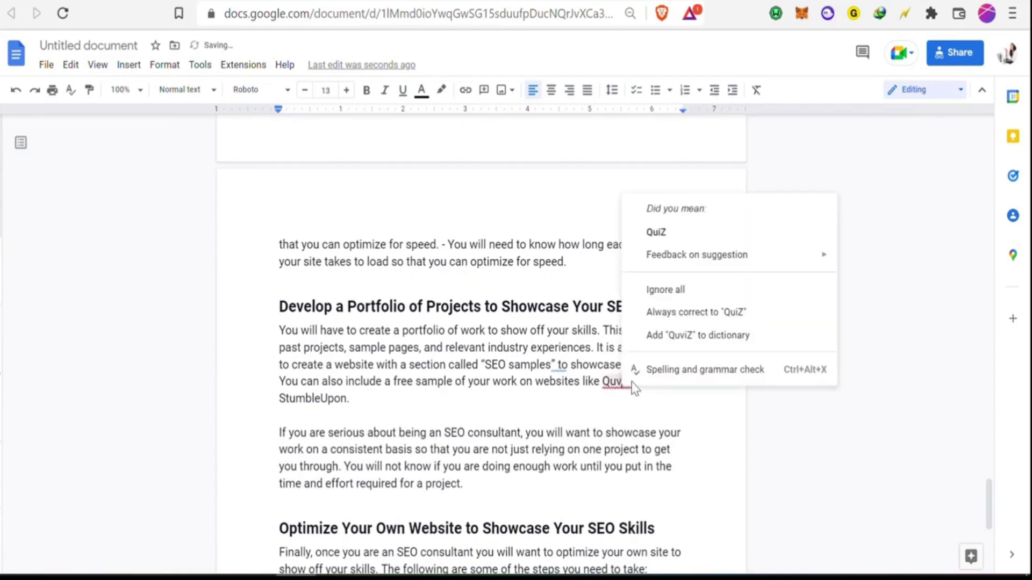
{"action": "left_click", "coordinate": [674, 235]}
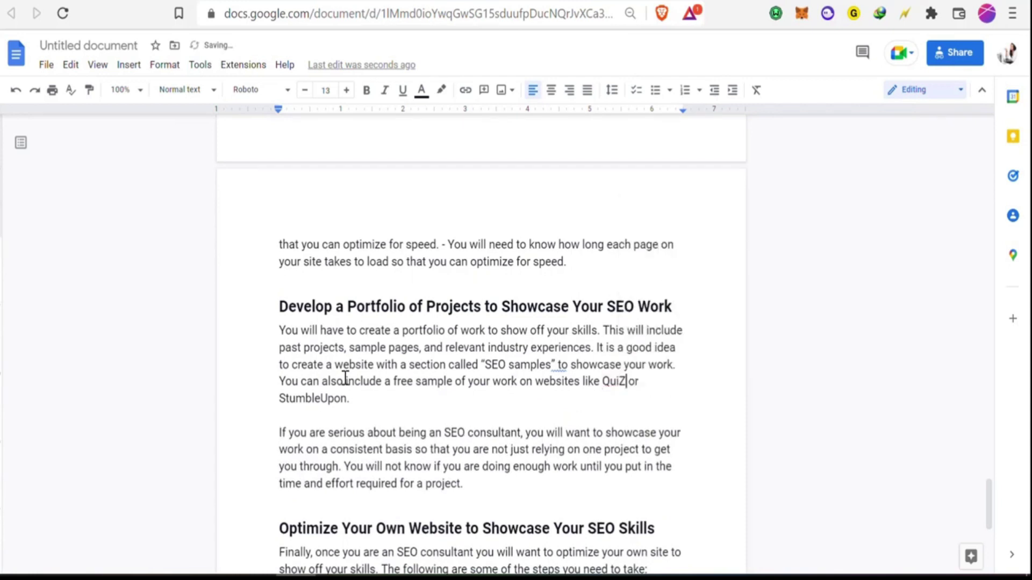
Step: Switch to Writesonic's AI Article Writer 3.0 and generate the article again from the same outline
{"action": "scroll", "coordinate": [476, 327], "scroll_direction": "down", "scroll_amount": 5}
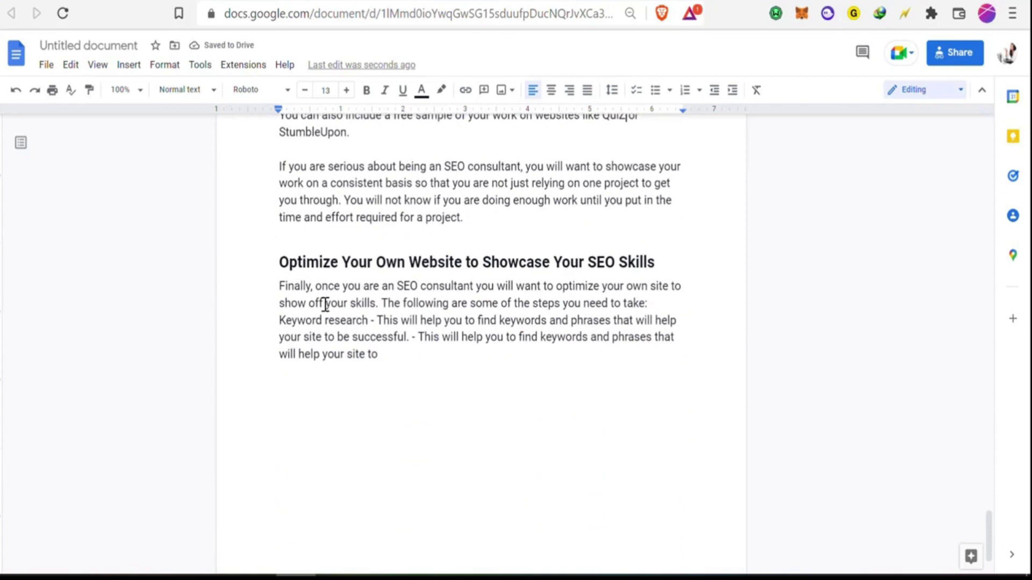
{"action": "scroll", "coordinate": [337, 295], "scroll_direction": "up", "scroll_amount": 3}
{"action": "scroll", "coordinate": [337, 295], "scroll_direction": "down", "scroll_amount": 5}
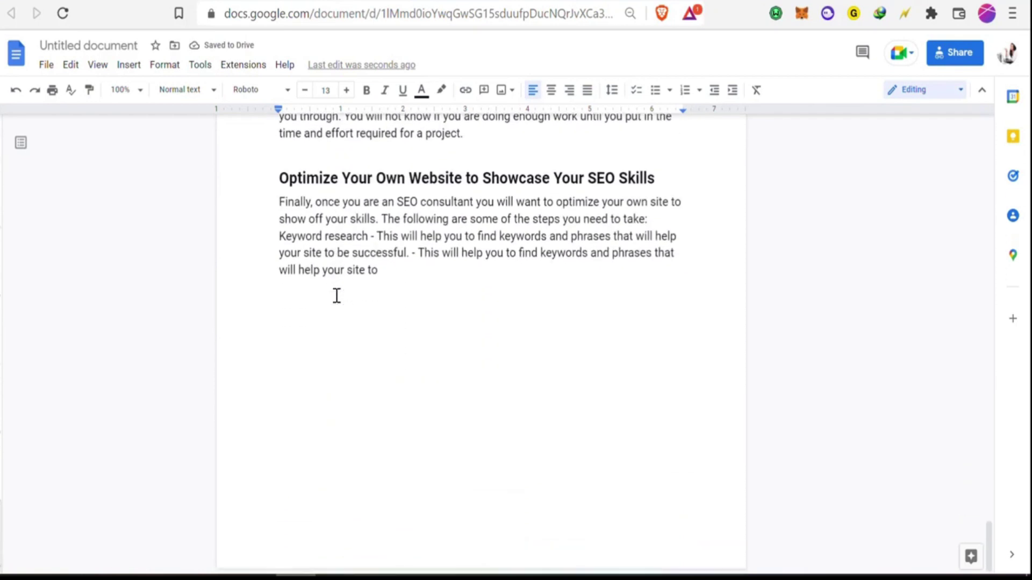
{"action": "double_click", "coordinate": [438, 181]}
{"action": "triple_click", "coordinate": [438, 180]}
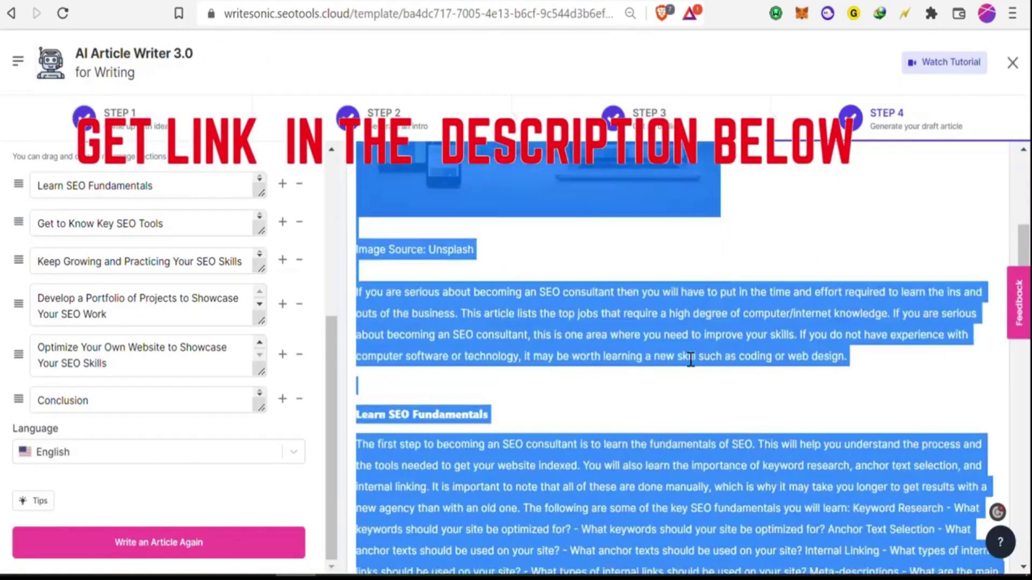
{"action": "scroll", "coordinate": [689, 361], "scroll_direction": "down", "scroll_amount": 15}
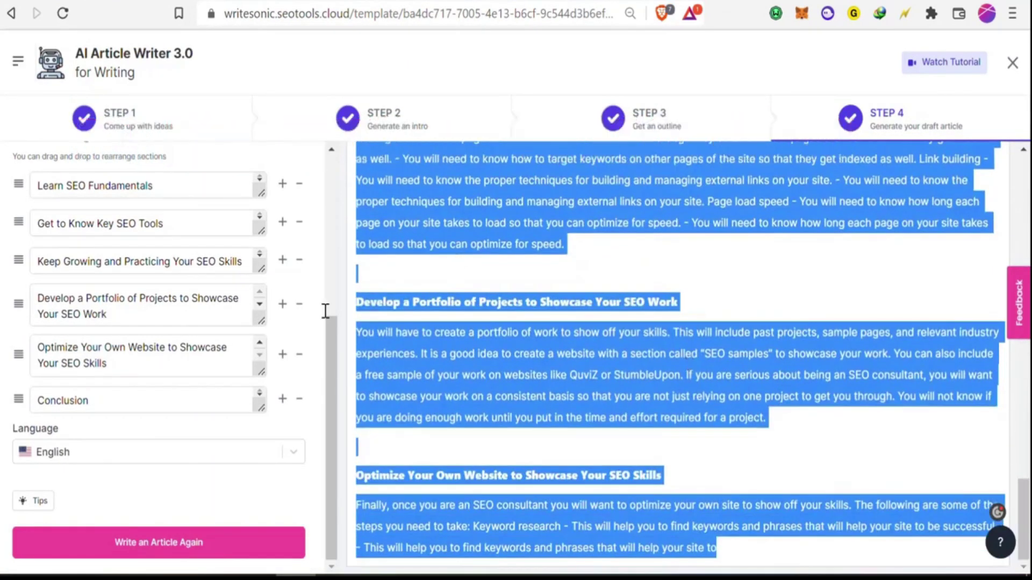
{"action": "left_click", "coordinate": [162, 542]}
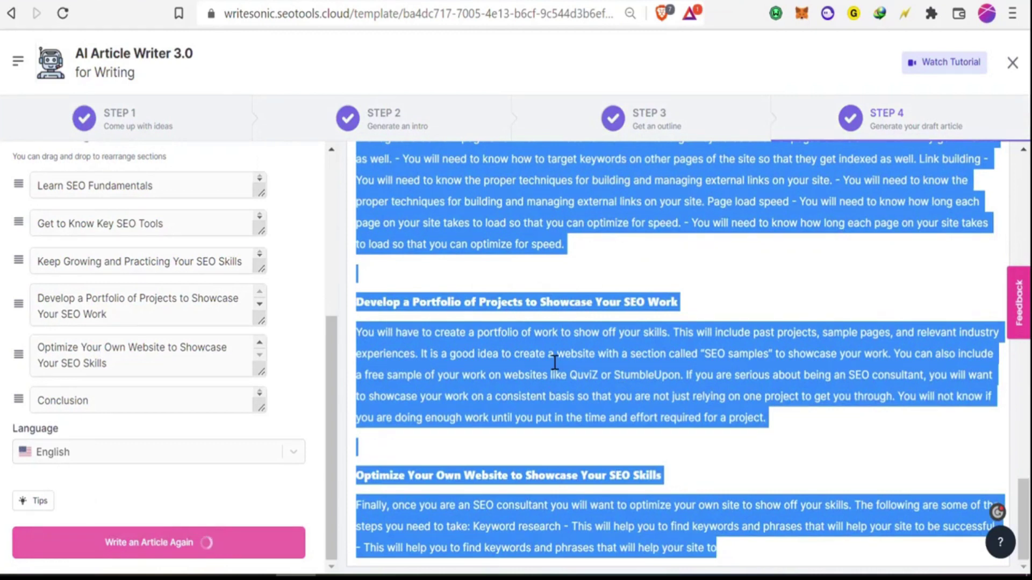
Step: Review the regenerated draft from the SEO fundamentals section through to its ending
{"action": "scroll", "coordinate": [553, 393], "scroll_direction": "up", "scroll_amount": 2}
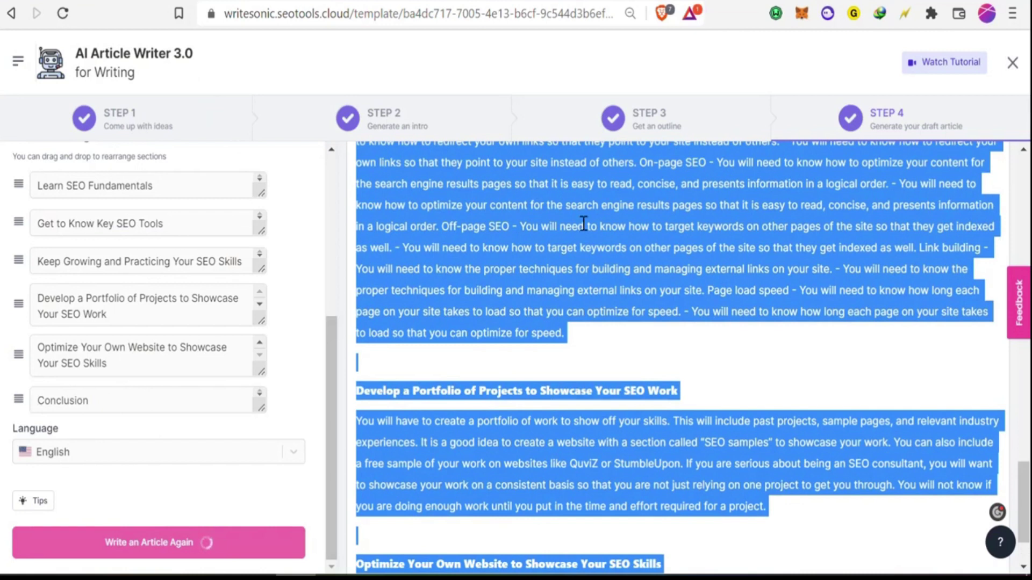
{"action": "scroll", "coordinate": [583, 223], "scroll_direction": "down", "scroll_amount": 2}
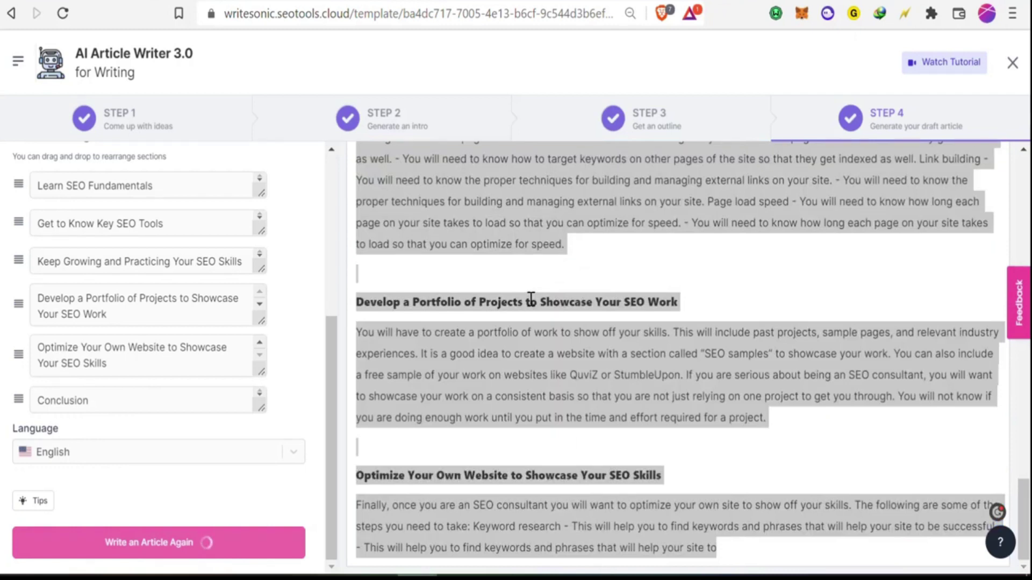
{"action": "scroll", "coordinate": [531, 300], "scroll_direction": "up", "scroll_amount": 20}
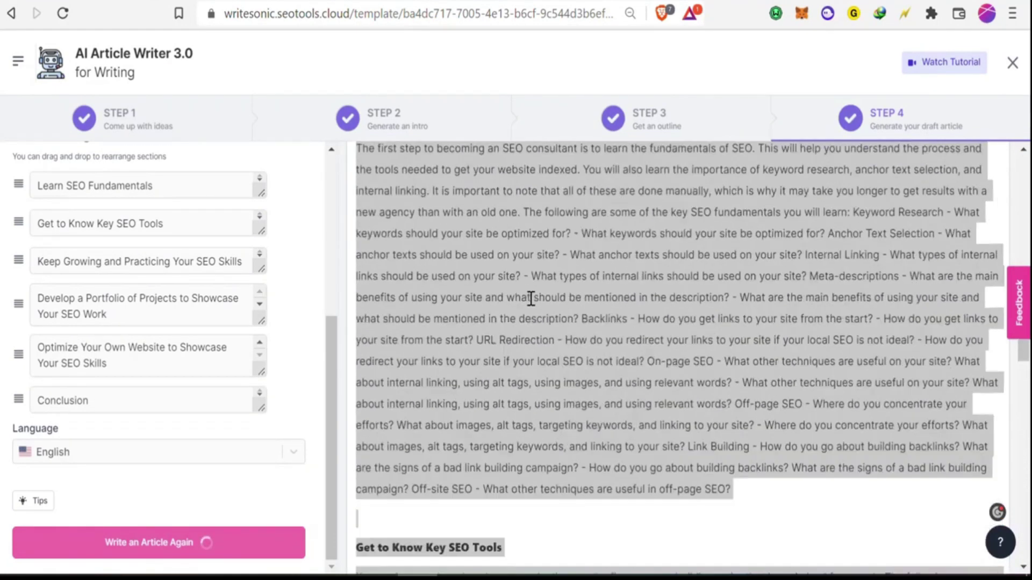
{"action": "scroll", "coordinate": [671, 420], "scroll_direction": "down", "scroll_amount": 20}
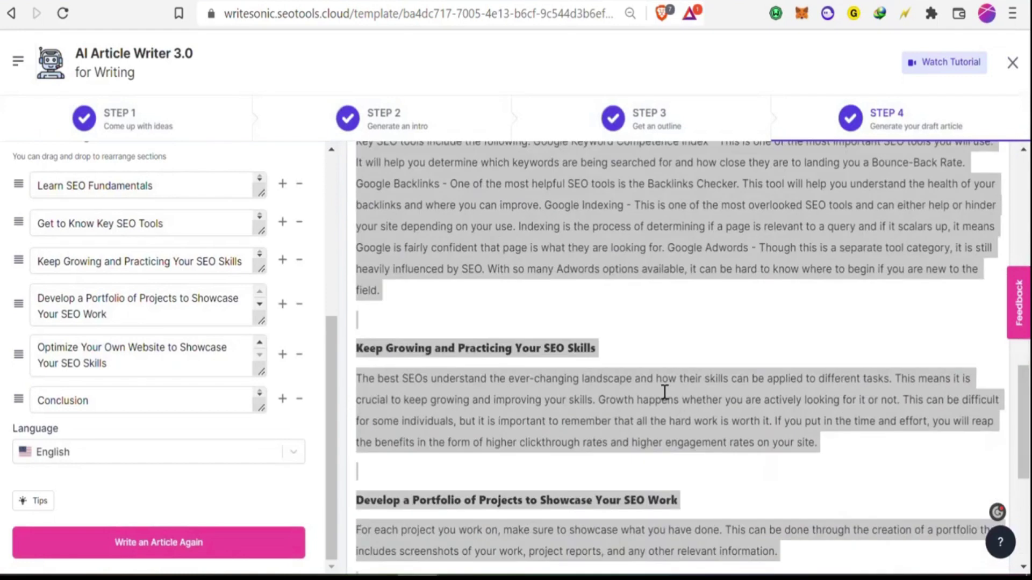
{"action": "left_click", "coordinate": [648, 412]}
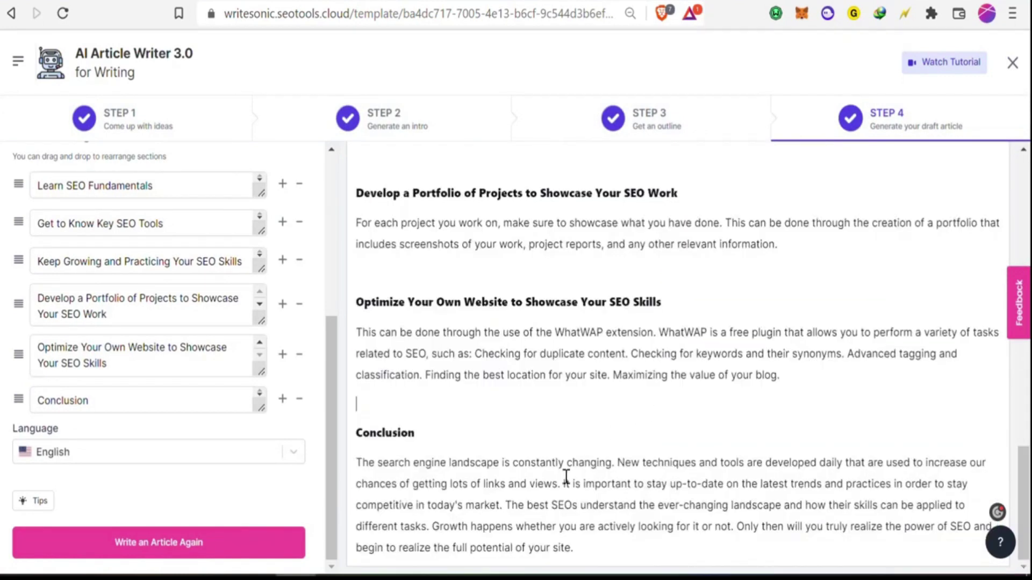
{"action": "left_click", "coordinate": [594, 548]}
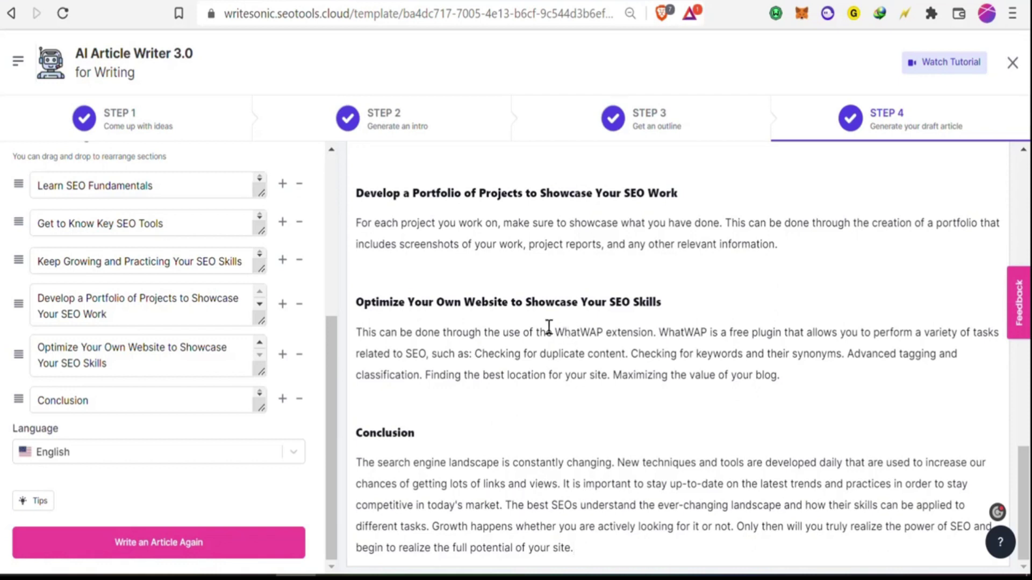
{"action": "scroll", "coordinate": [473, 336], "scroll_direction": "up", "scroll_amount": 3}
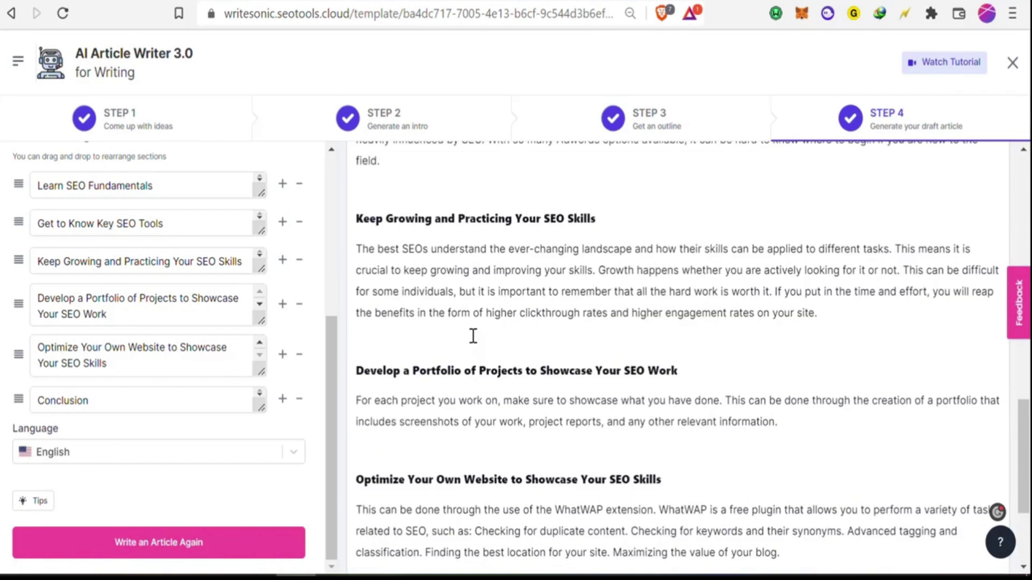
Step: Re-read the regenerated draft from the introduction and SEO fundamentals through the portfolio, website optimization and conclusion sections
{"action": "scroll", "coordinate": [474, 336], "scroll_direction": "up", "scroll_amount": 2}
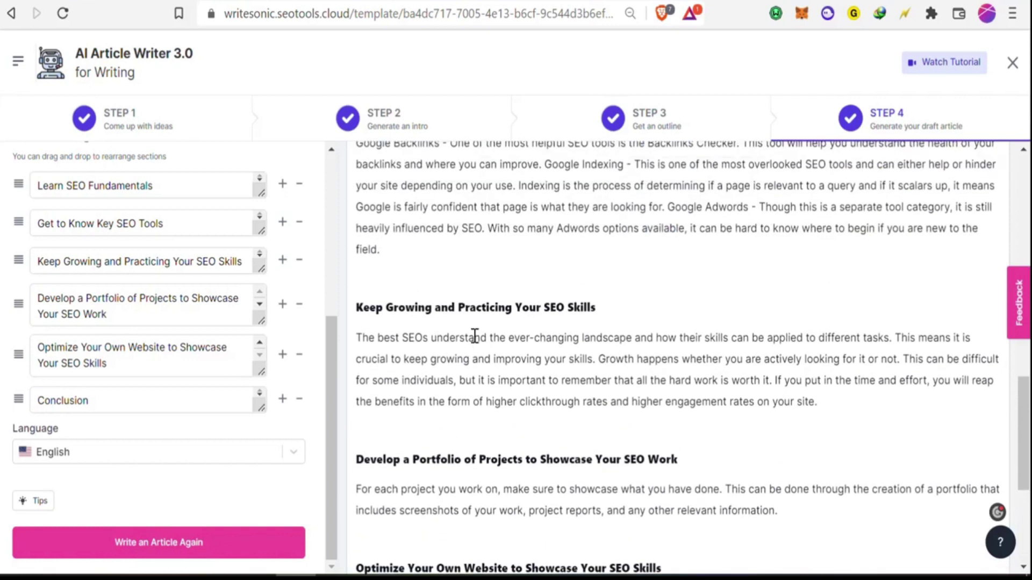
{"action": "scroll", "coordinate": [475, 335], "scroll_direction": "up", "scroll_amount": 4}
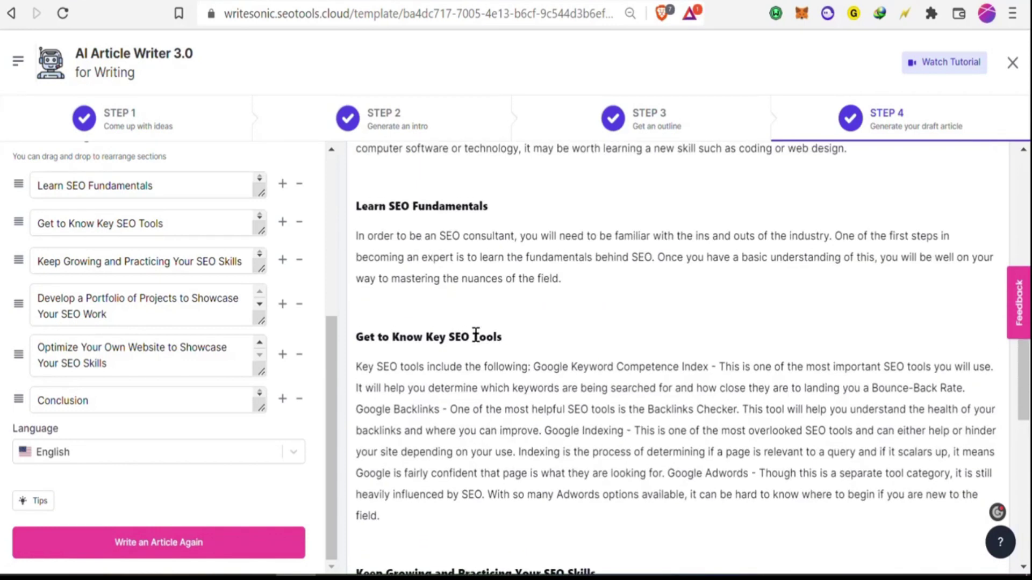
{"action": "scroll", "coordinate": [476, 332], "scroll_direction": "up", "scroll_amount": 10}
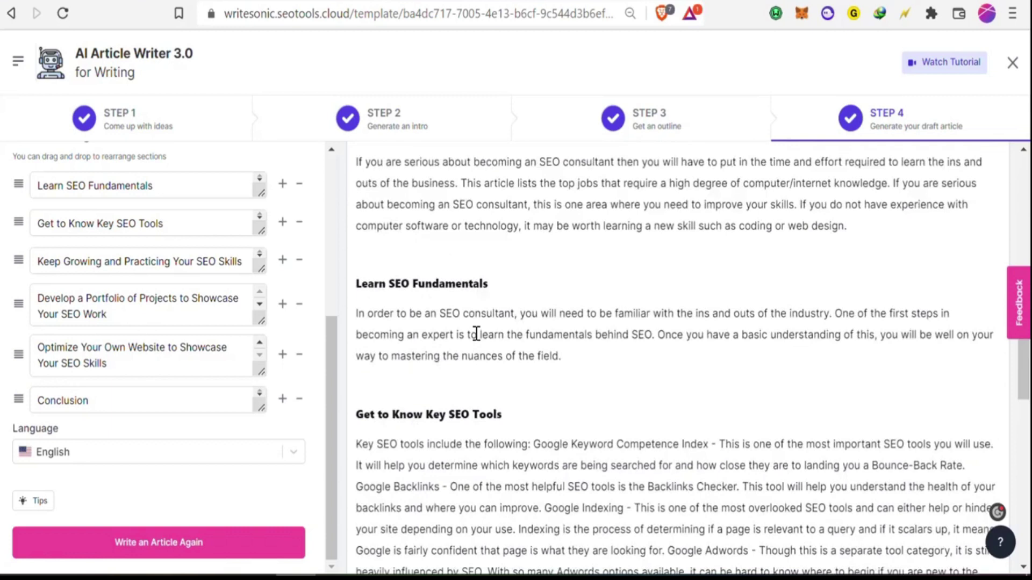
{"action": "scroll", "coordinate": [477, 333], "scroll_direction": "down", "scroll_amount": 8}
{"action": "scroll", "coordinate": [477, 332], "scroll_direction": "down", "scroll_amount": 10}
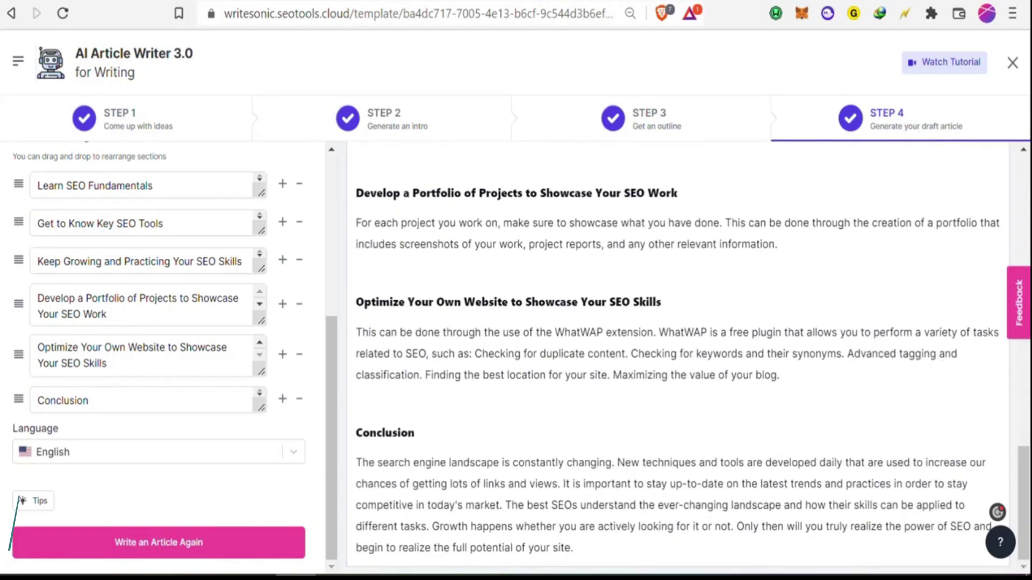
Step: Open Writesonic's Paragraph Writer in a separate browser tab, keeping the AI Article Writer 3.0 draft open
{"action": "left_click", "coordinate": [18, 61]}
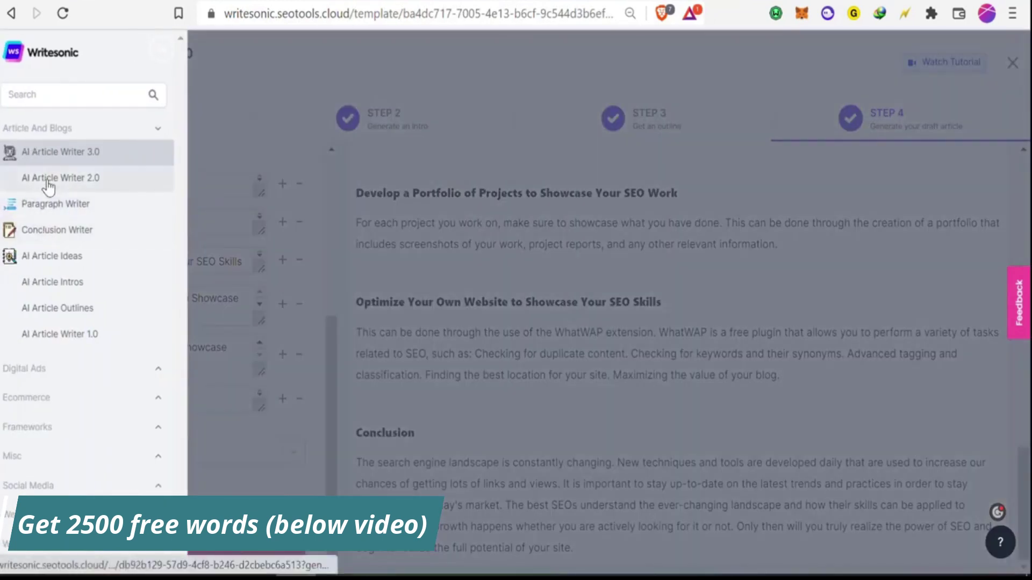
{"action": "right_click", "coordinate": [57, 229]}
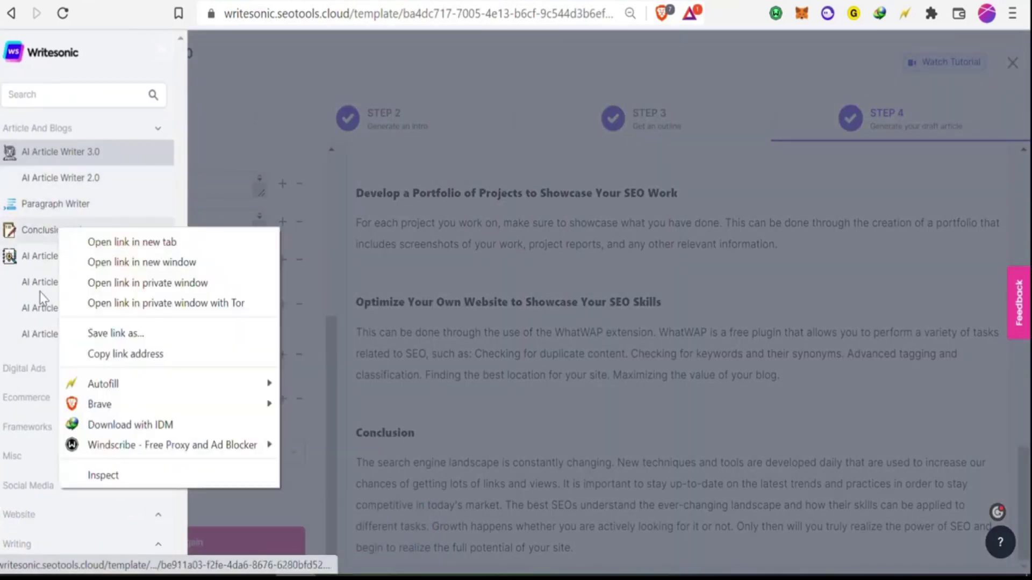
{"action": "right_click", "coordinate": [52, 208]}
{"action": "left_click", "coordinate": [271, 165]}
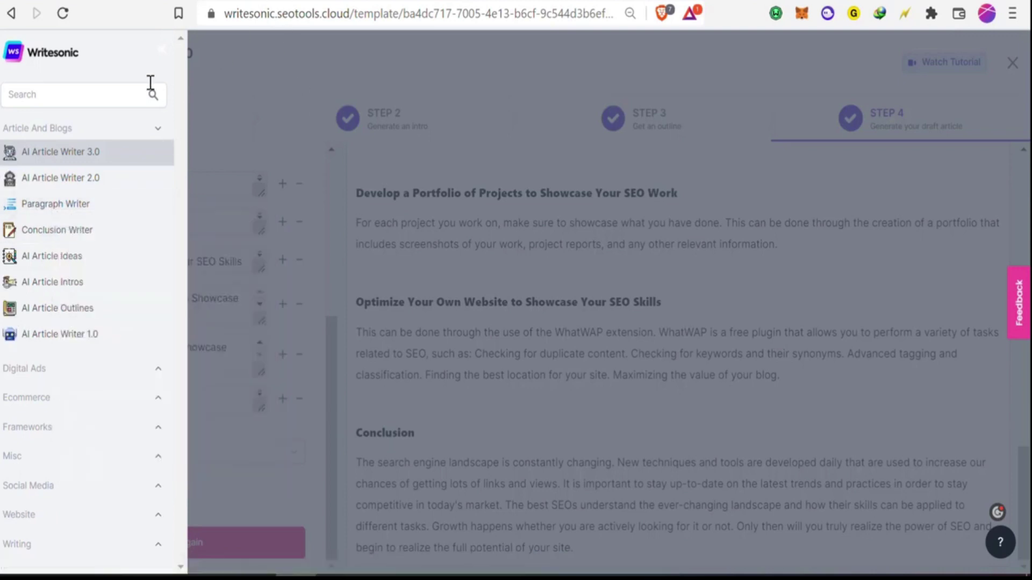
{"action": "left_click", "coordinate": [230, 76]}
{"action": "left_click", "coordinate": [16, 63]}
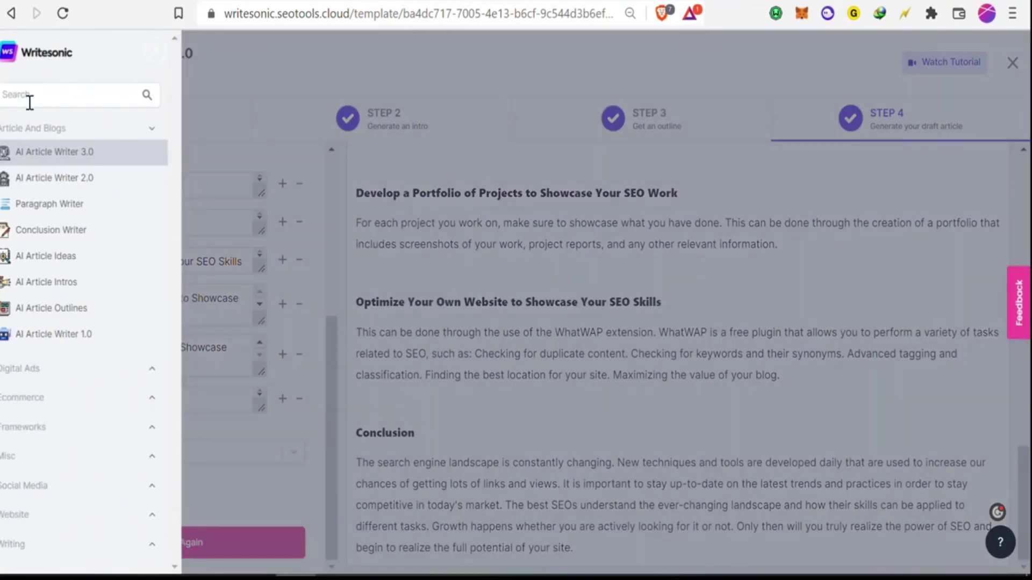
{"action": "left_click", "coordinate": [371, 1]}
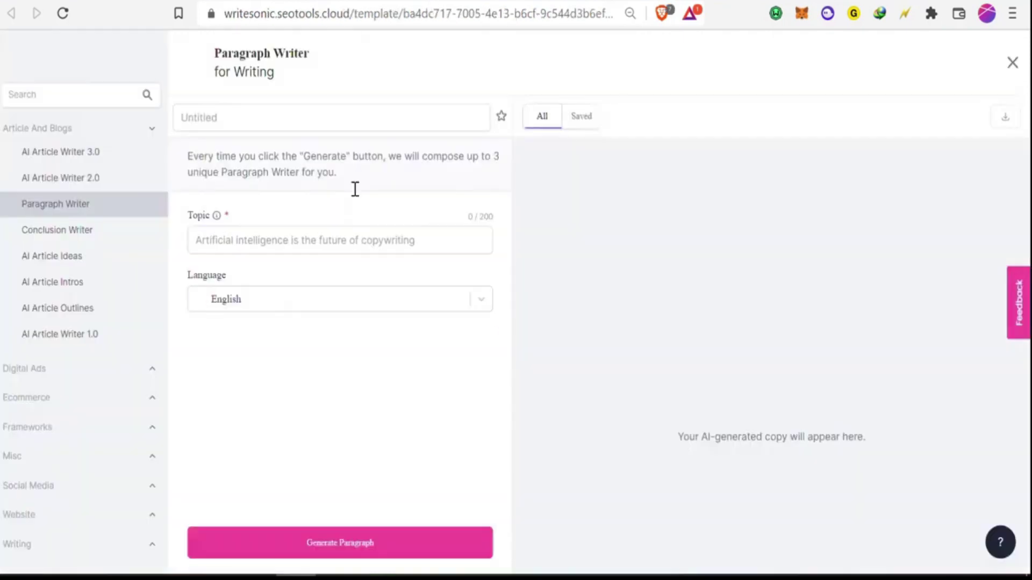
Step: Generate paragraphs on the topic "Optimize Your Own Website to Showcase Your SEO Skills as an seo consultant" in English
{"action": "left_click", "coordinate": [281, 232]}
{"action": "type", "text": "Optimize Your Own Website to Showcase Your SEO Skills"}
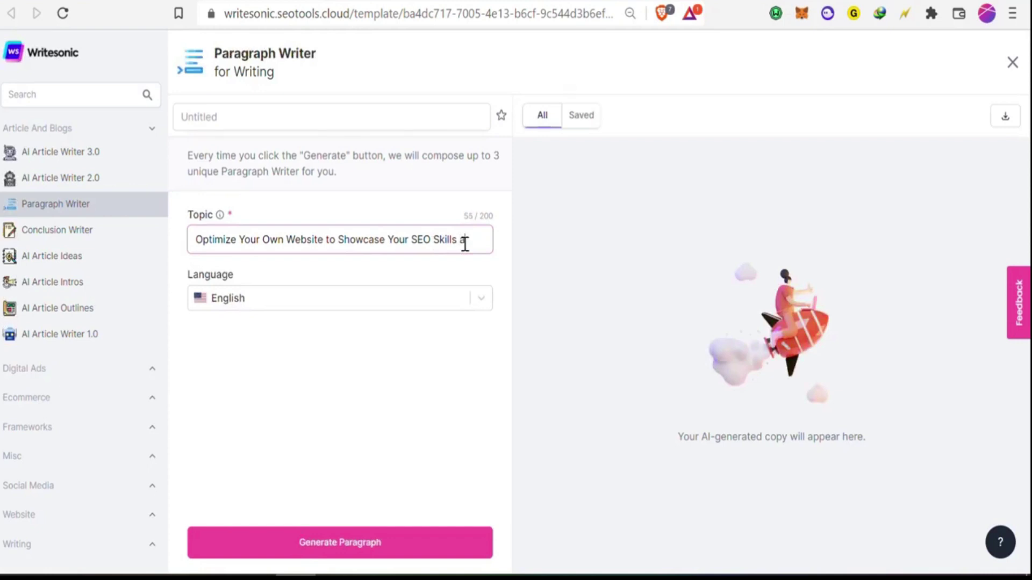
{"action": "type", "text": "as an se"}
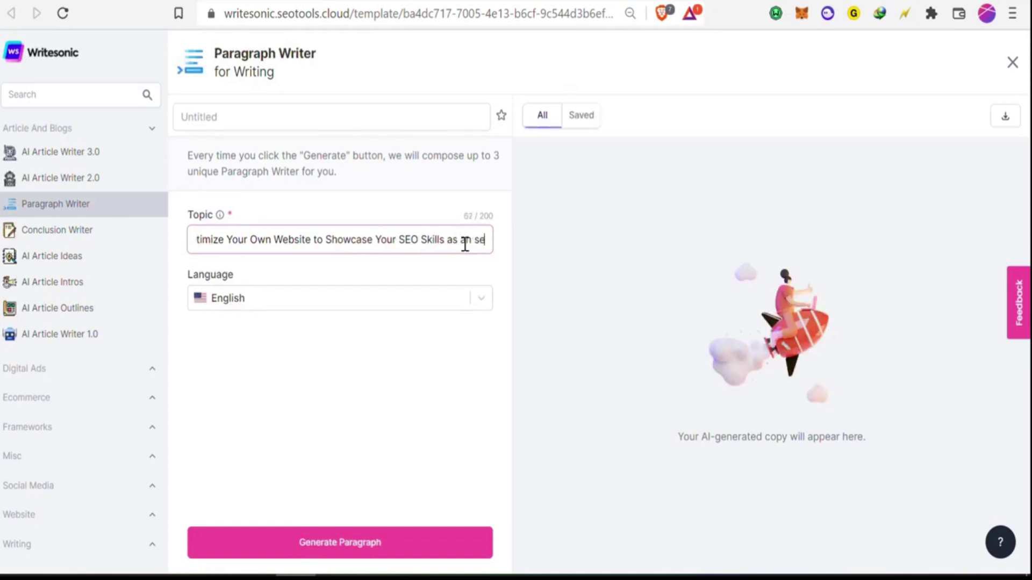
{"action": "type", "text": "o consu"}
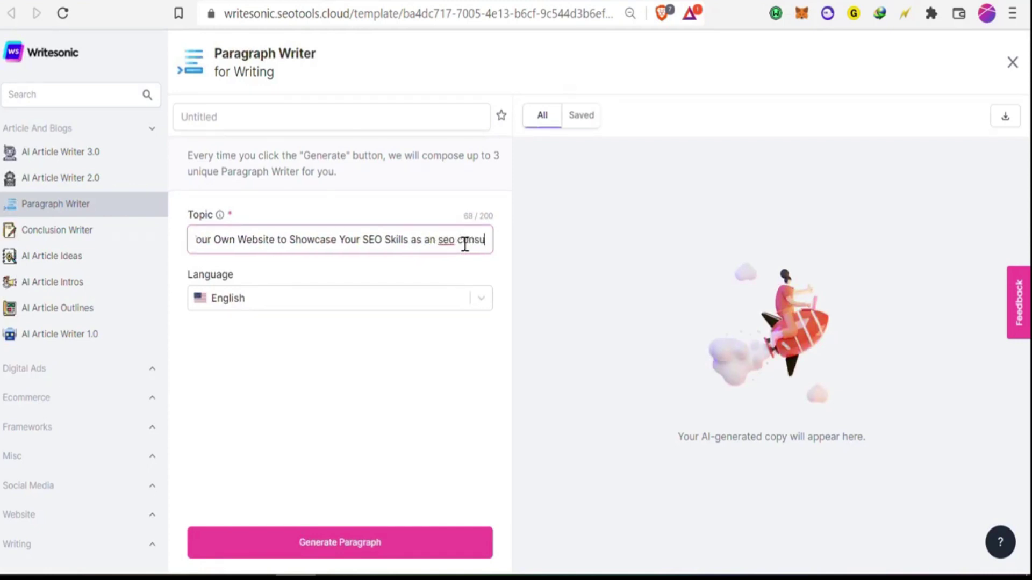
{"action": "type", "text": "ltant"}
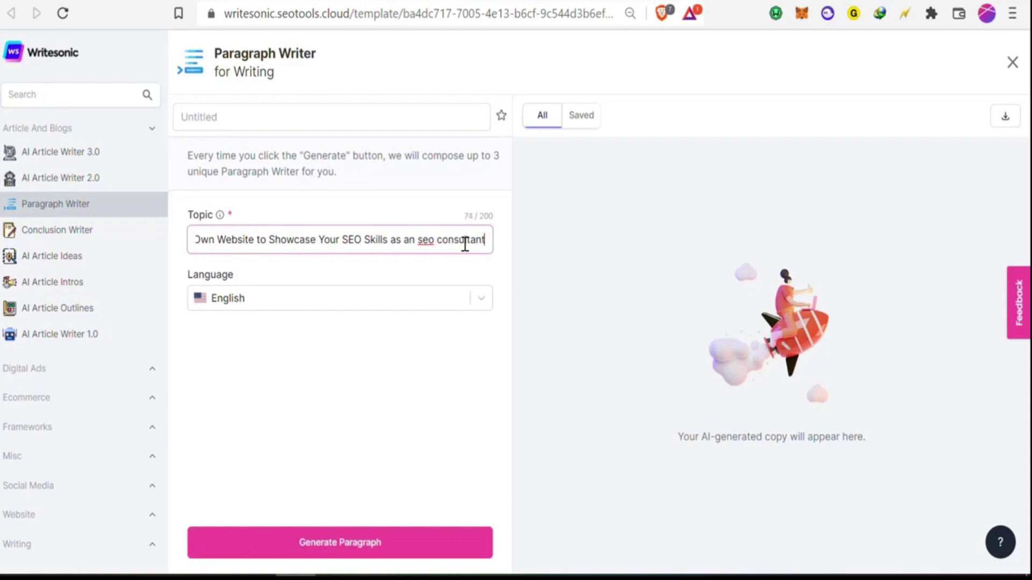
{"action": "left_click", "coordinate": [451, 352]}
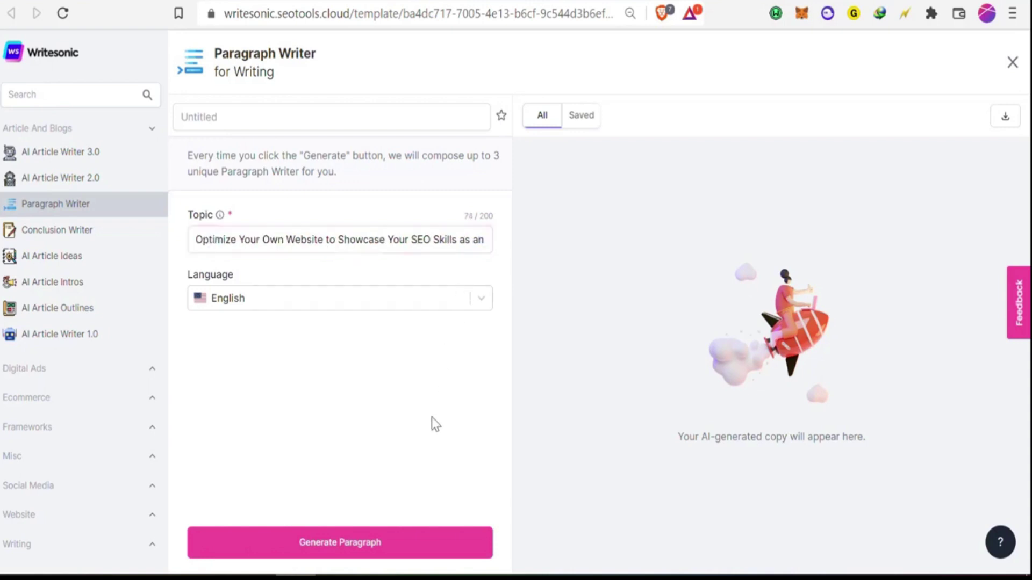
{"action": "left_click", "coordinate": [396, 553]}
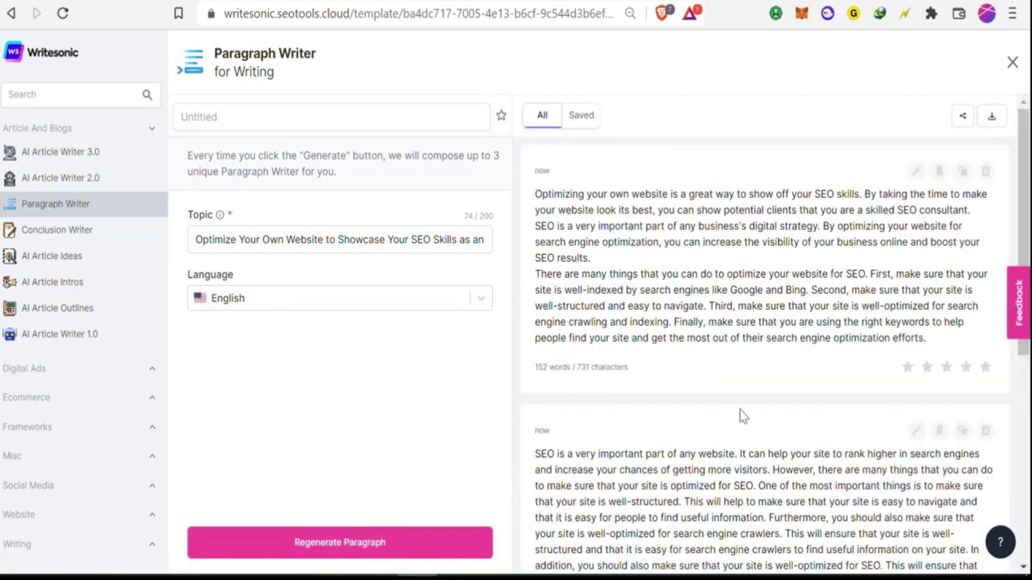
Step: Compare the generated paragraph variants and copy the full text of the one beginning "Optimizing your own website is a great way"
{"action": "scroll", "coordinate": [739, 417], "scroll_direction": "down", "scroll_amount": 5}
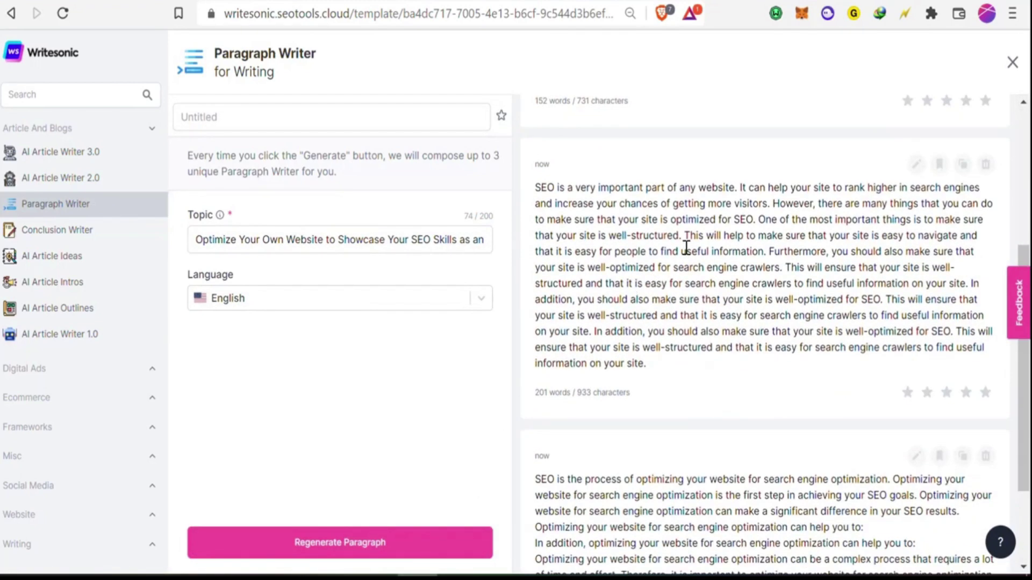
{"action": "scroll", "coordinate": [705, 265], "scroll_direction": "down", "scroll_amount": 3}
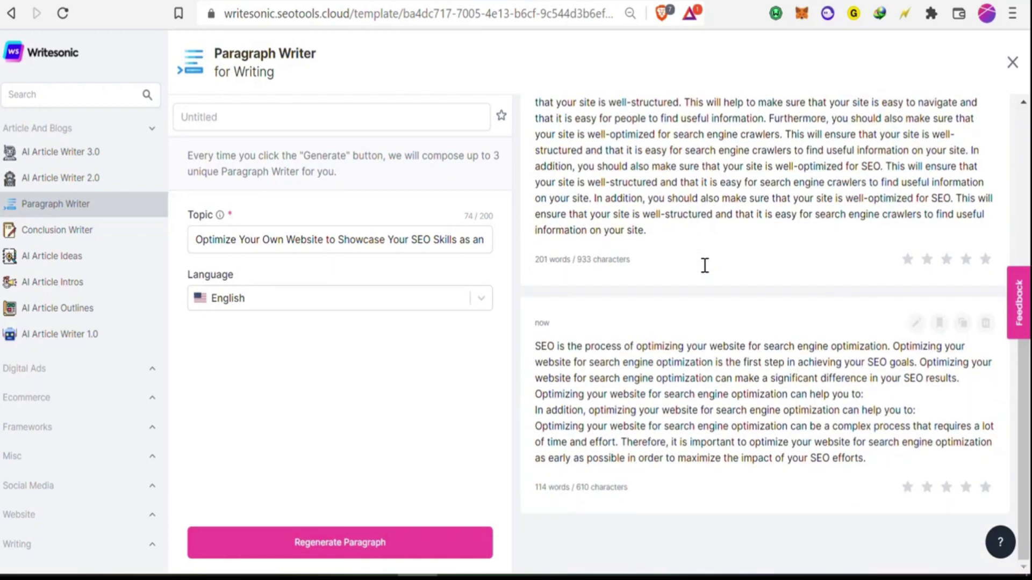
{"action": "scroll", "coordinate": [705, 266], "scroll_direction": "up", "scroll_amount": 9}
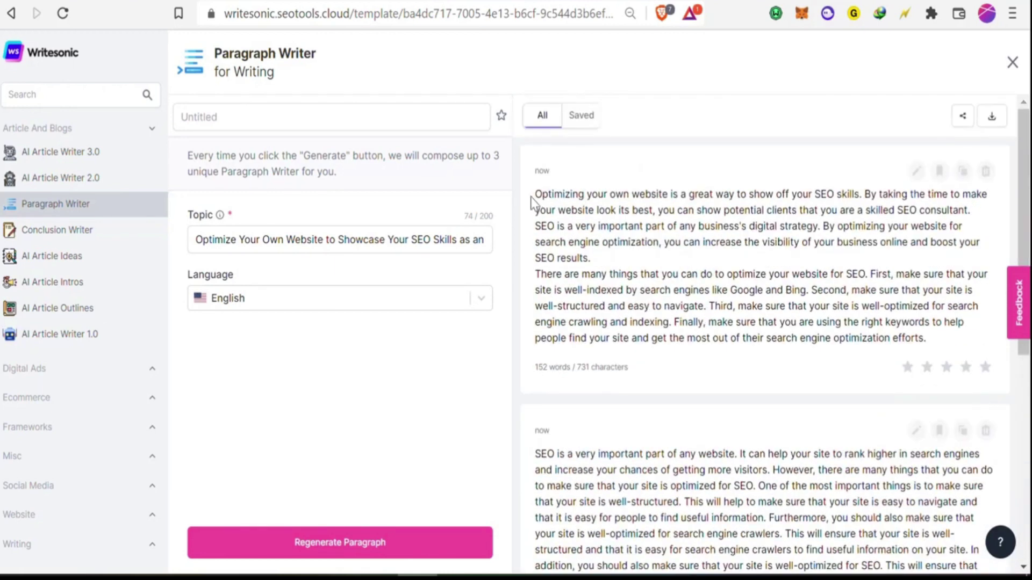
{"action": "left_click_drag", "start_coordinate": [535, 195], "coordinate": [931, 337]}
{"action": "key", "text": "ctrl+c"}
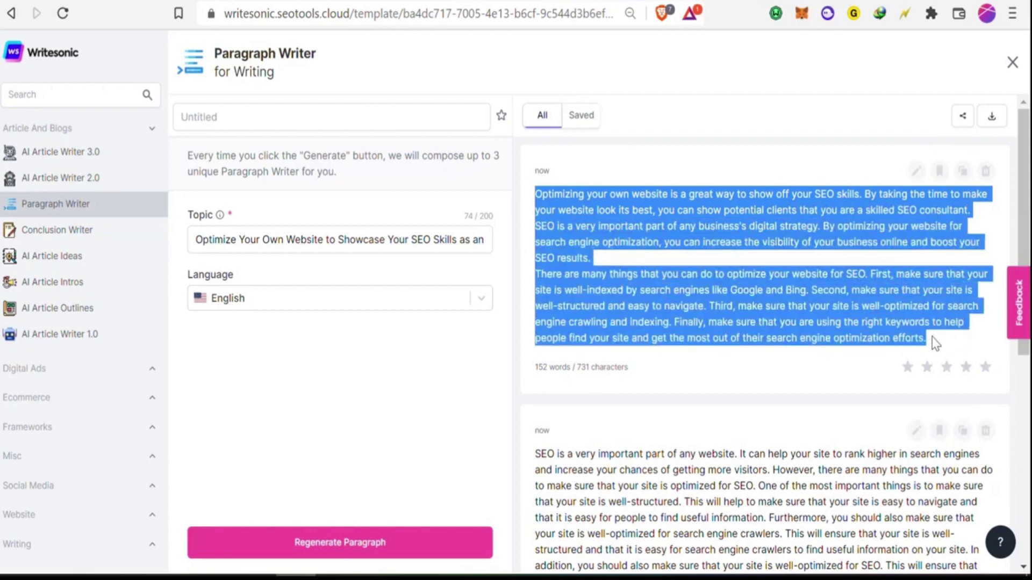
Step: In the Google Docs article, replace everything after "show off your skills." in the website optimization section with the copied paragraph text
{"action": "left_click", "coordinate": [451, 1]}
{"action": "double_click", "coordinate": [431, 250]}
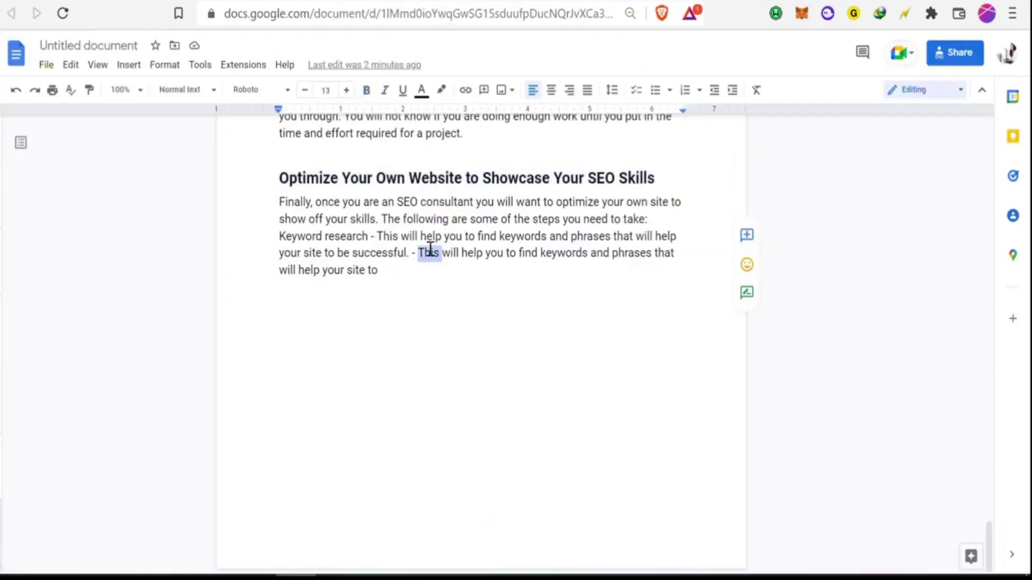
{"action": "left_click", "coordinate": [375, 249]}
{"action": "left_click_drag", "start_coordinate": [378, 222], "coordinate": [505, 267]}
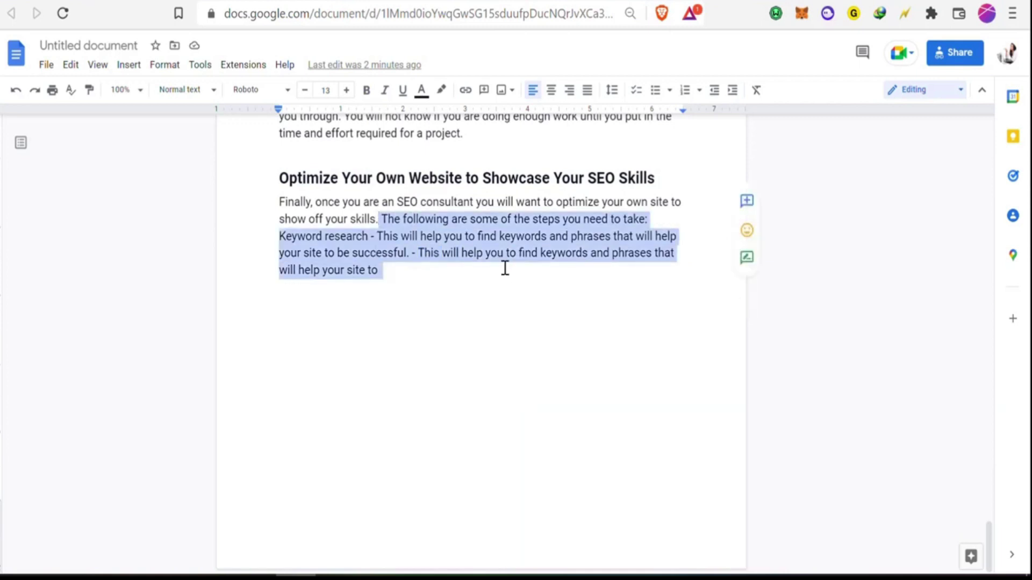
{"action": "key", "text": "BackSpace"}
{"action": "key", "text": "ctrl+v"}
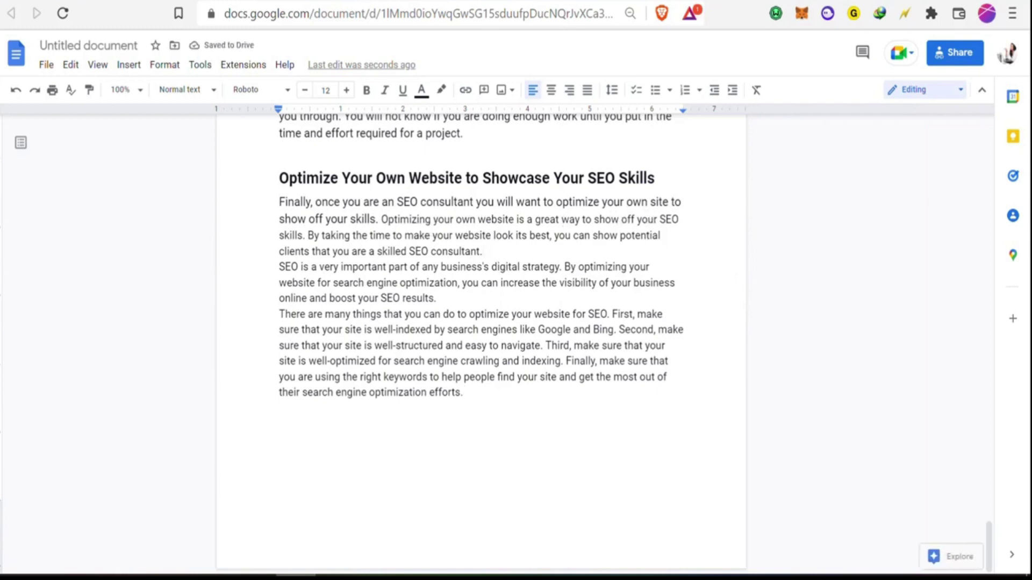
Step: Insert a blank line before "SEO is a very important part" and before "There are many things that you can do"
{"action": "key", "text": "Return"}
{"action": "left_click", "coordinate": [541, 316]}
{"action": "key", "text": "Return"}
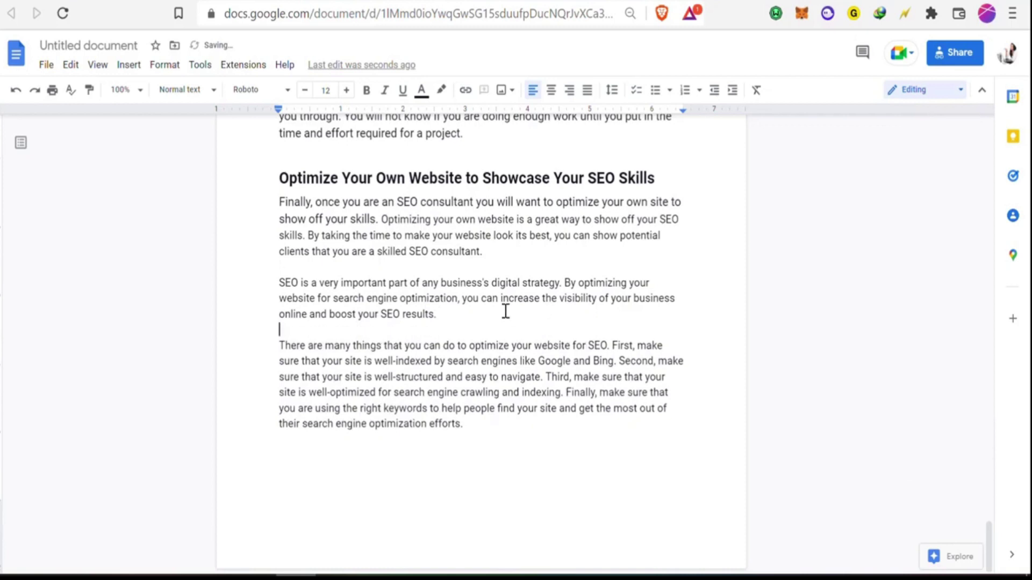
Step: Generate conclusions in Writesonic's Conclusion Writer from the entire article text copied out of the Google Docs document
{"action": "key", "text": "ctrl+Tab"}
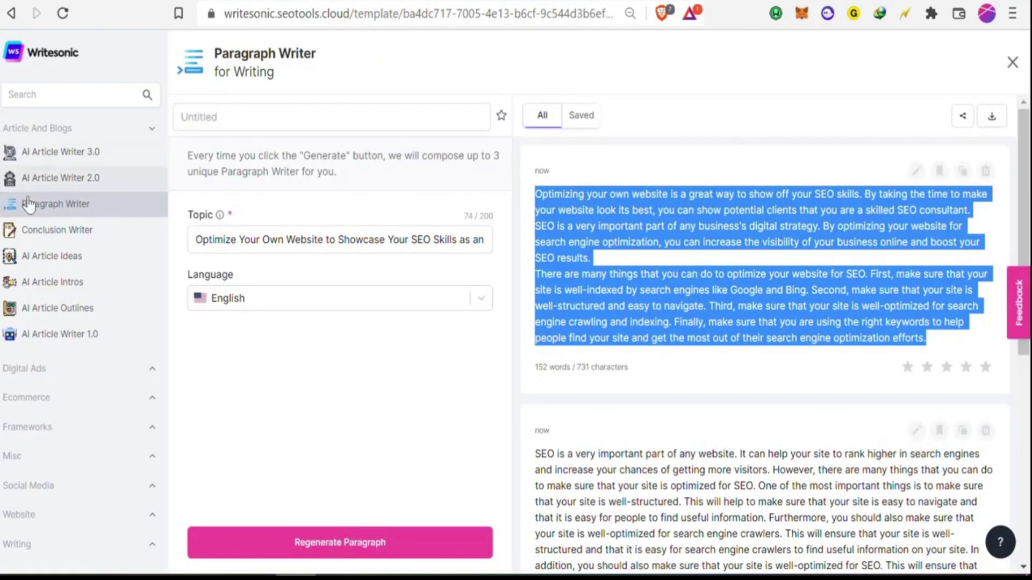
{"action": "left_click", "coordinate": [57, 240]}
{"action": "left_click", "coordinate": [406, 268]}
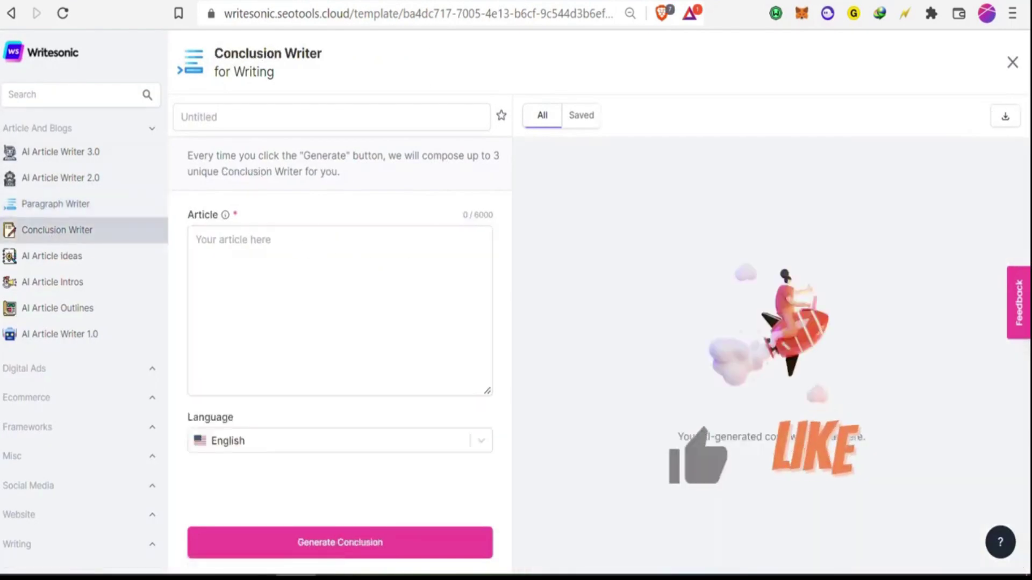
{"action": "key", "text": "ctrl+shift+Tab"}
{"action": "key", "text": "ctrl+a"}
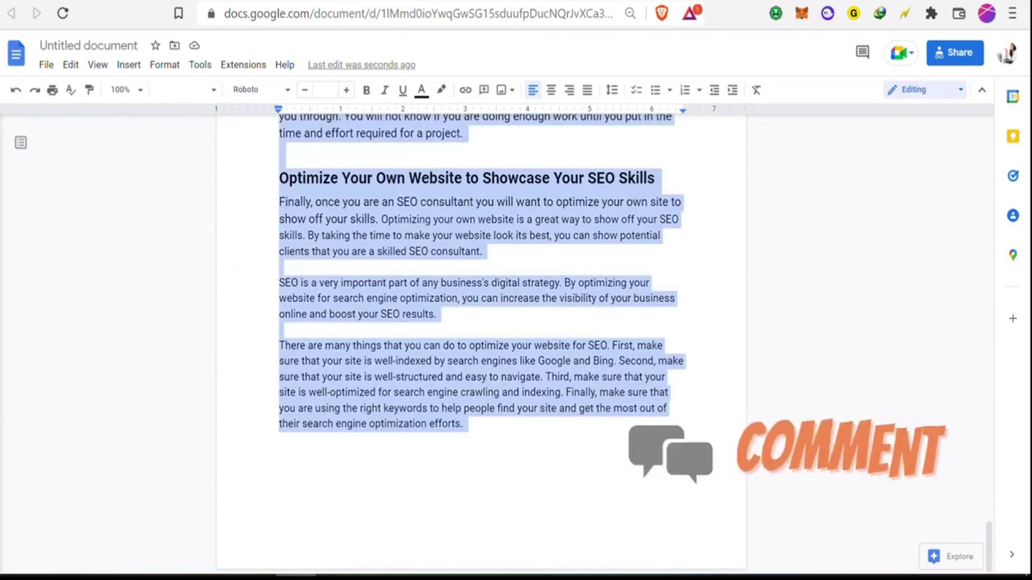
{"action": "key", "text": "ctrl+Tab"}
{"action": "key", "text": "ctrl+v"}
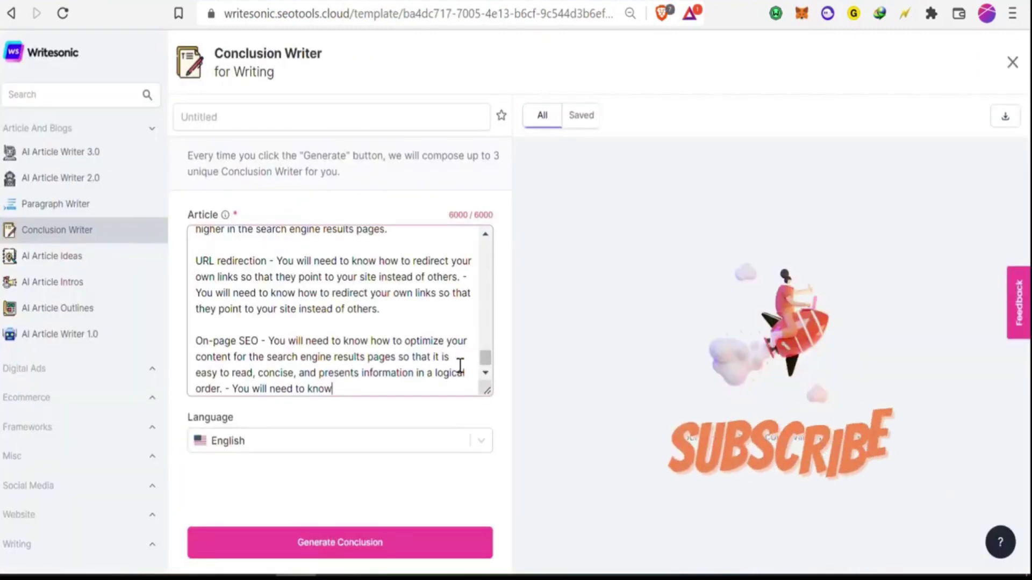
{"action": "left_click", "coordinate": [404, 543]}
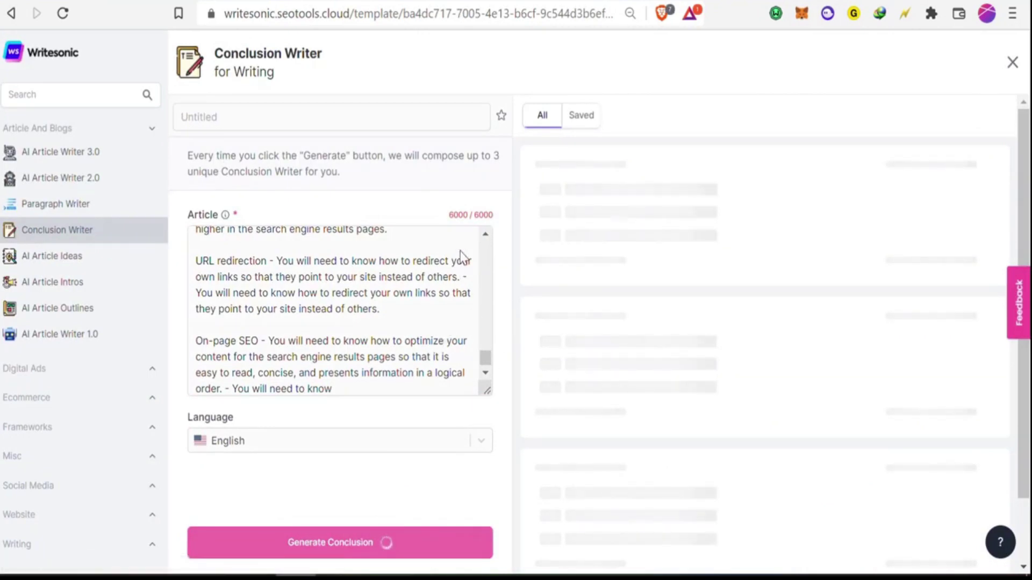
Step: Return to the Google Docs article and add a "Conclusion" line at its end, followed by a new empty line
{"action": "key", "text": "ctrl+Tab"}
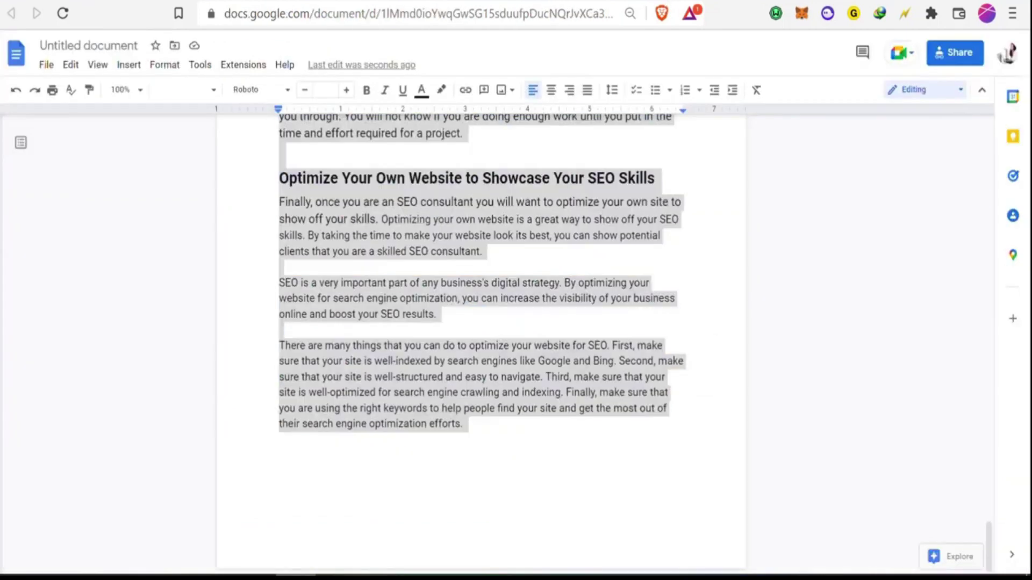
{"action": "left_click", "coordinate": [386, 454]}
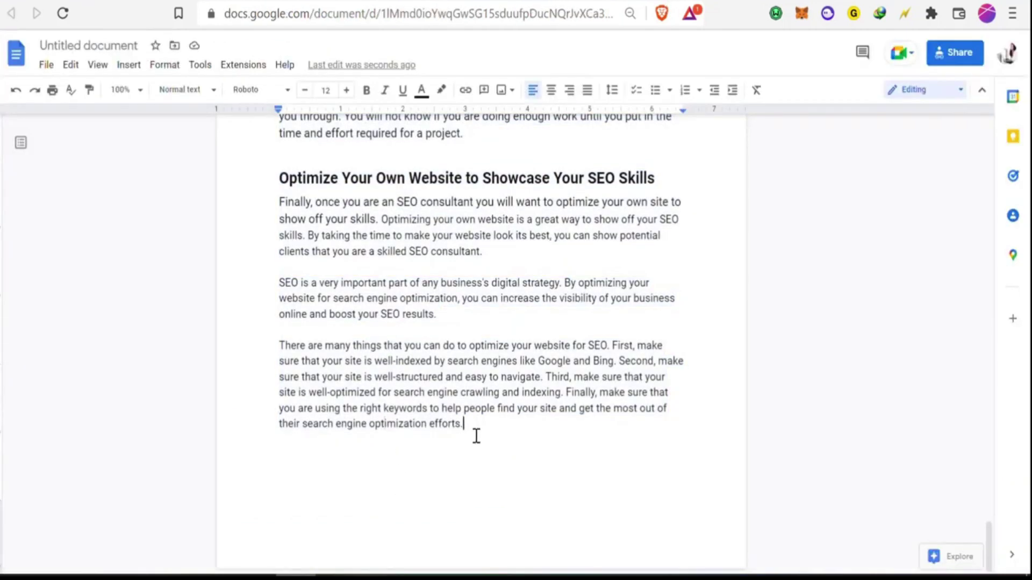
{"action": "key", "text": "Return"}
{"action": "type", "text": "Conclusion"}
{"action": "key", "text": "Return"}
Step: Switch to Writesonic's Conclusion Writer and read through the generated conclusion variants
{"action": "left_click", "coordinate": [245, 1]}
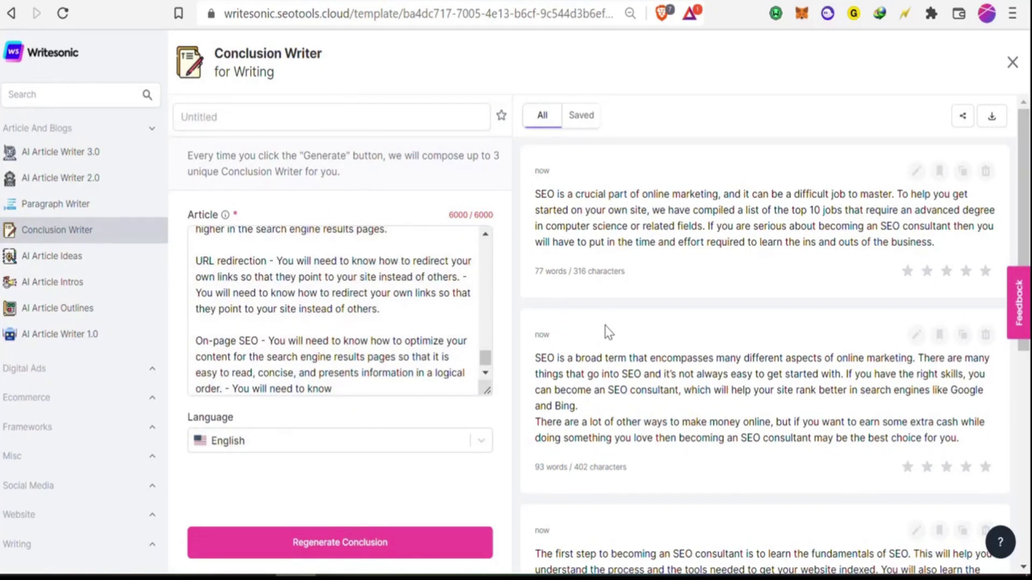
{"action": "scroll", "coordinate": [607, 331], "scroll_direction": "down", "scroll_amount": 6}
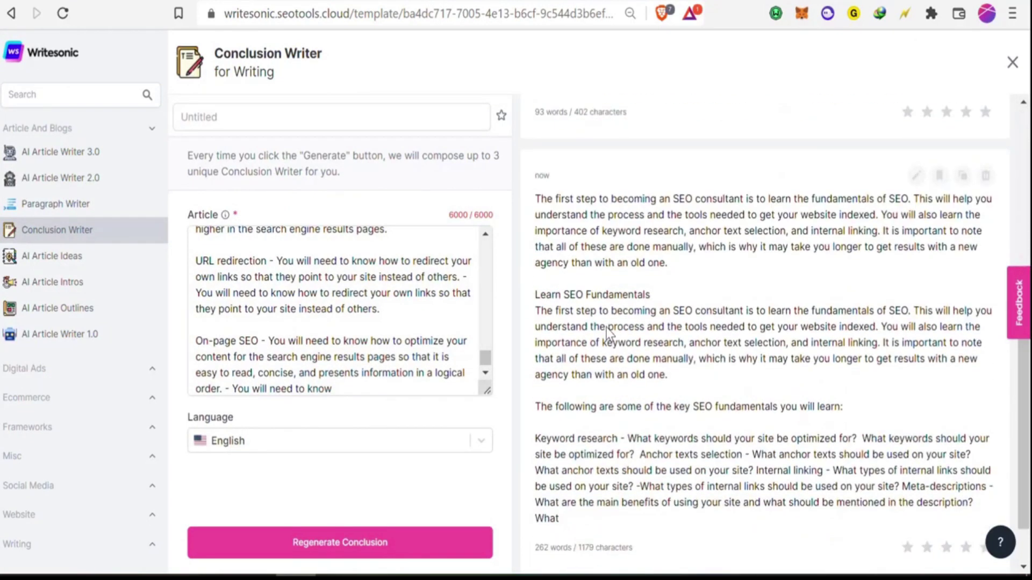
{"action": "scroll", "coordinate": [607, 327], "scroll_direction": "down", "scroll_amount": 1}
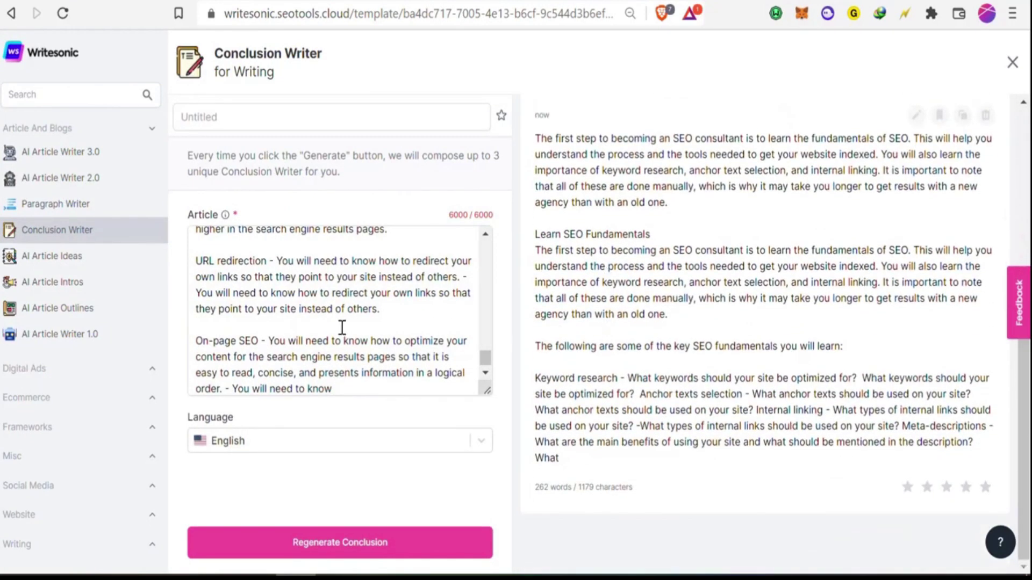
{"action": "scroll", "coordinate": [341, 325], "scroll_direction": "up", "scroll_amount": 7}
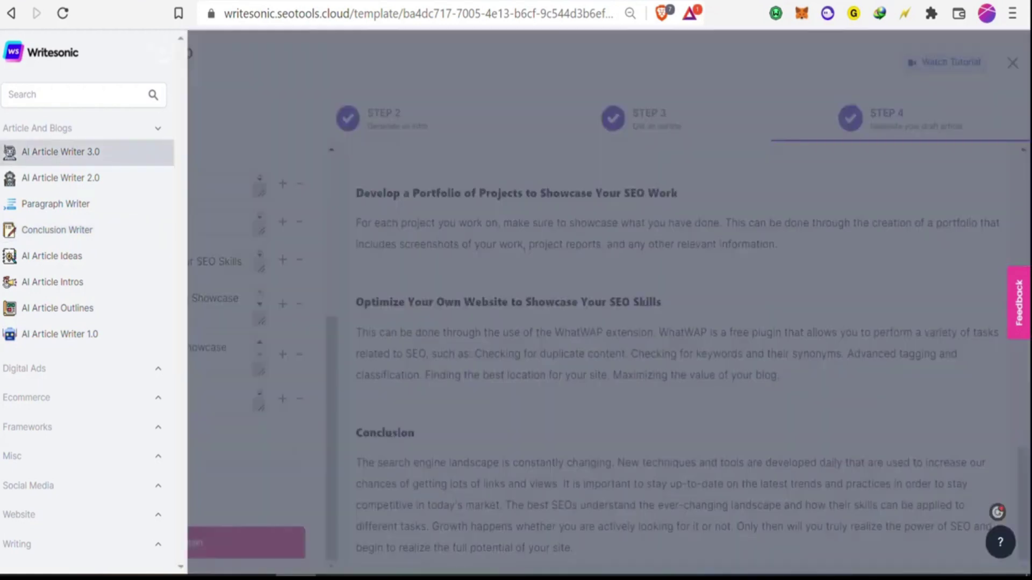
Step: Regenerate conclusions in Conclusion Writer from only the title "How To Become an SEO Consultant", copied from the AI Article Writer 3.0 article title
{"action": "left_click", "coordinate": [221, 181]}
{"action": "scroll", "coordinate": [179, 221], "scroll_direction": "up", "scroll_amount": 5}
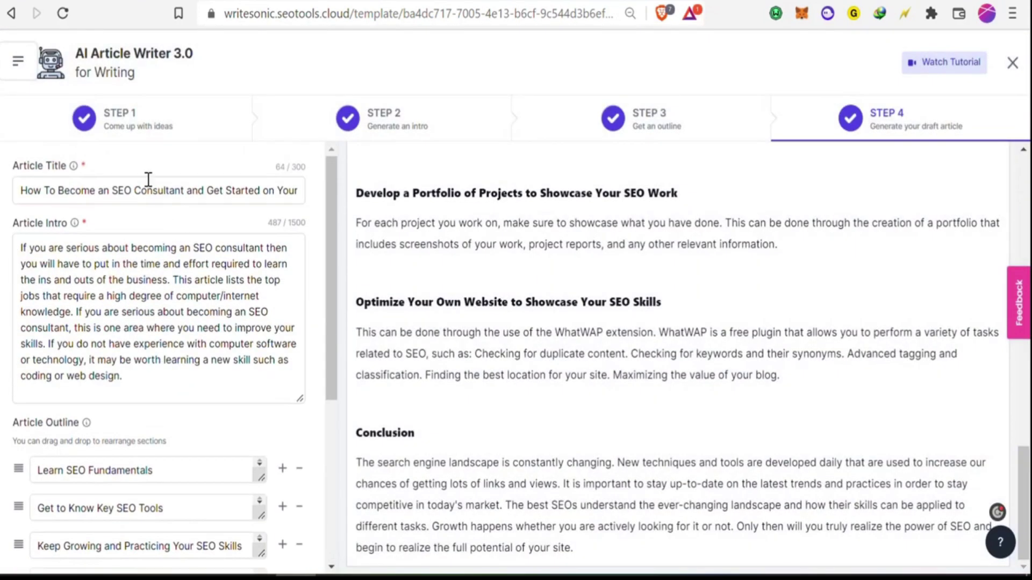
{"action": "triple_click", "coordinate": [142, 201]}
{"action": "left_click_drag", "start_coordinate": [187, 190], "coordinate": [1, 203]}
{"action": "key", "text": "ctrl+c"}
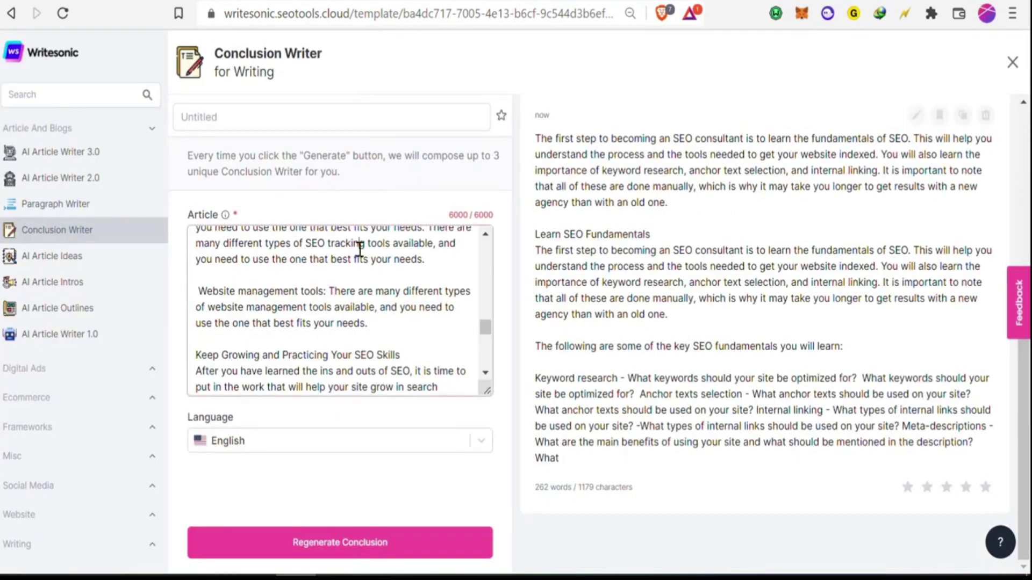
{"action": "key", "text": "ctrl+a"}
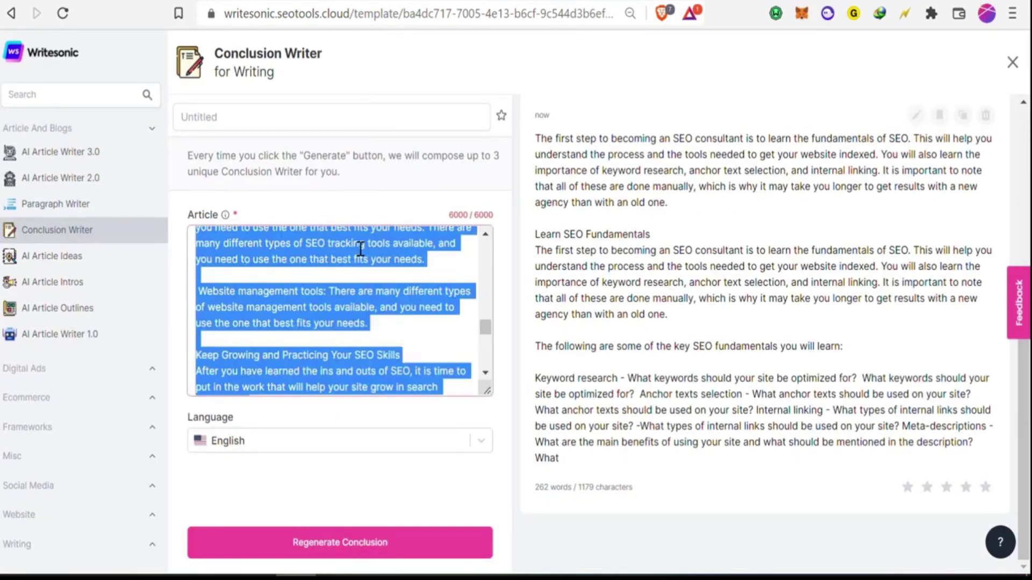
{"action": "key", "text": "ctrl+v"}
{"action": "left_click", "coordinate": [395, 546]}
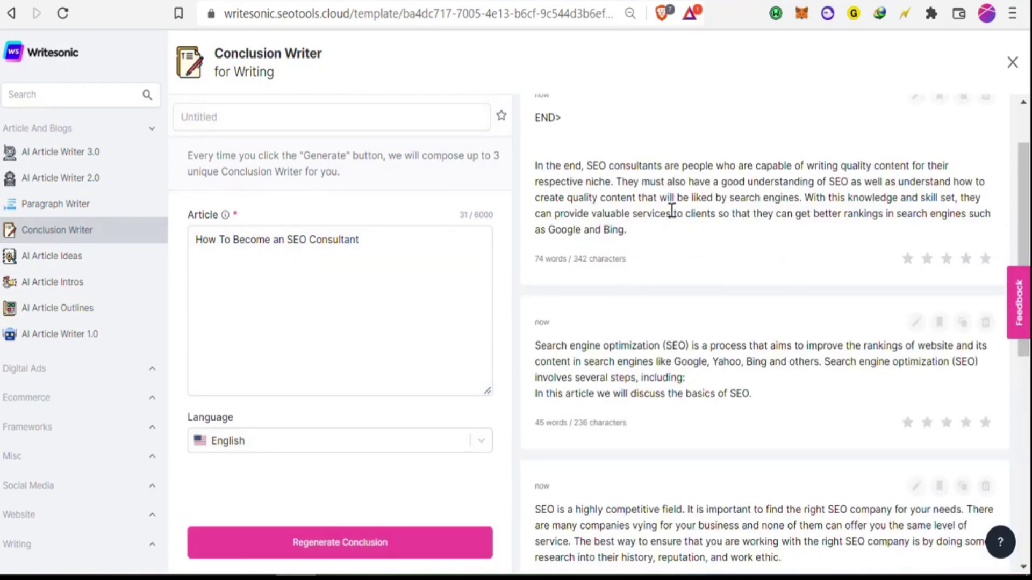
Step: Review the new conclusions and copy the paragraph starting "In the end, SEO consultants are people" under the "Conclusion" line in the Google Docs article
{"action": "scroll", "coordinate": [675, 209], "scroll_direction": "down", "scroll_amount": 7}
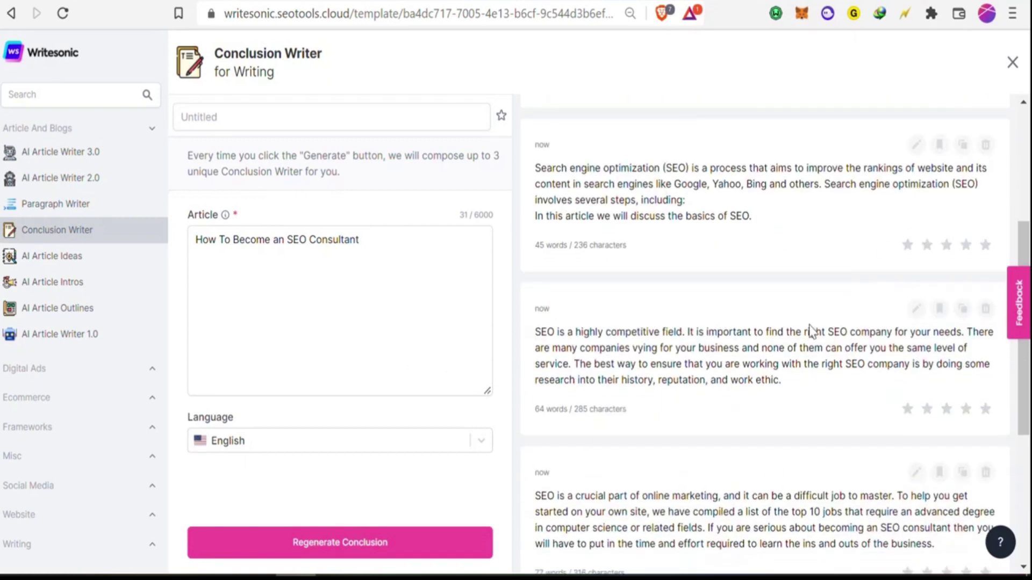
{"action": "scroll", "coordinate": [667, 395], "scroll_direction": "down", "scroll_amount": 2}
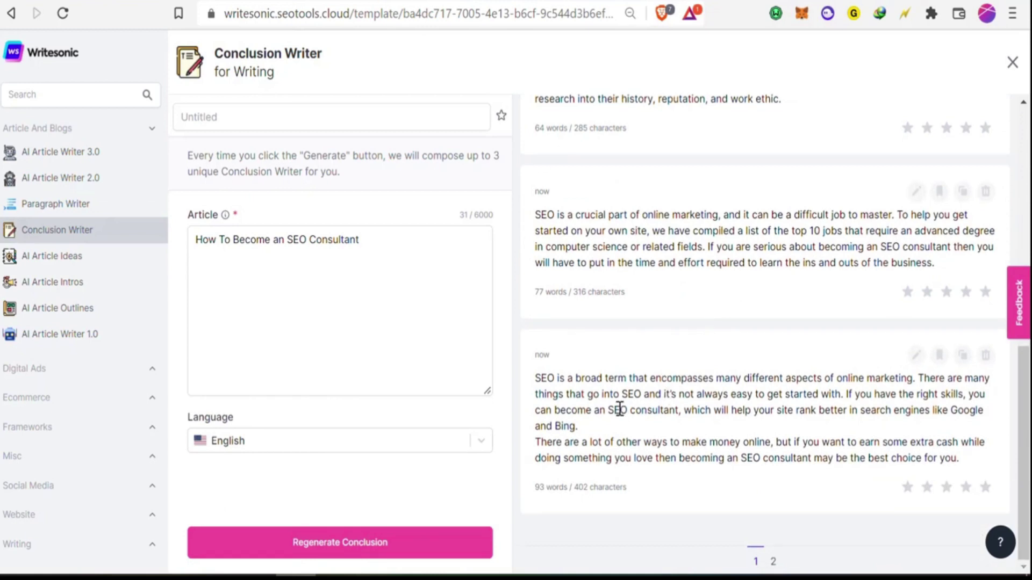
{"action": "scroll", "coordinate": [618, 408], "scroll_direction": "up", "scroll_amount": 2}
{"action": "scroll", "coordinate": [621, 406], "scroll_direction": "down", "scroll_amount": 2}
{"action": "scroll", "coordinate": [650, 375], "scroll_direction": "up", "scroll_amount": 1}
{"action": "scroll", "coordinate": [650, 376], "scroll_direction": "up", "scroll_amount": 5}
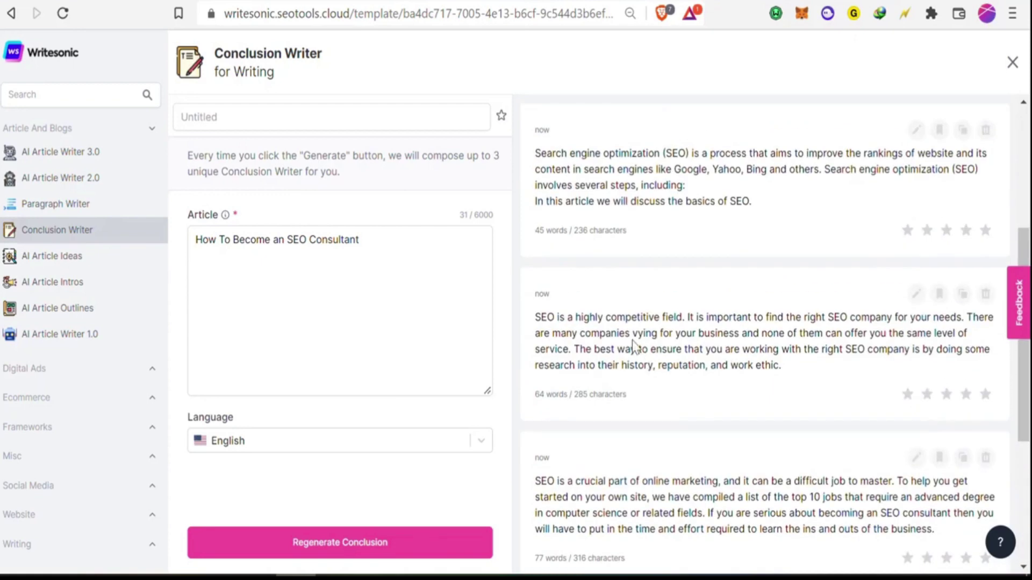
{"action": "scroll", "coordinate": [635, 347], "scroll_direction": "up", "scroll_amount": 5}
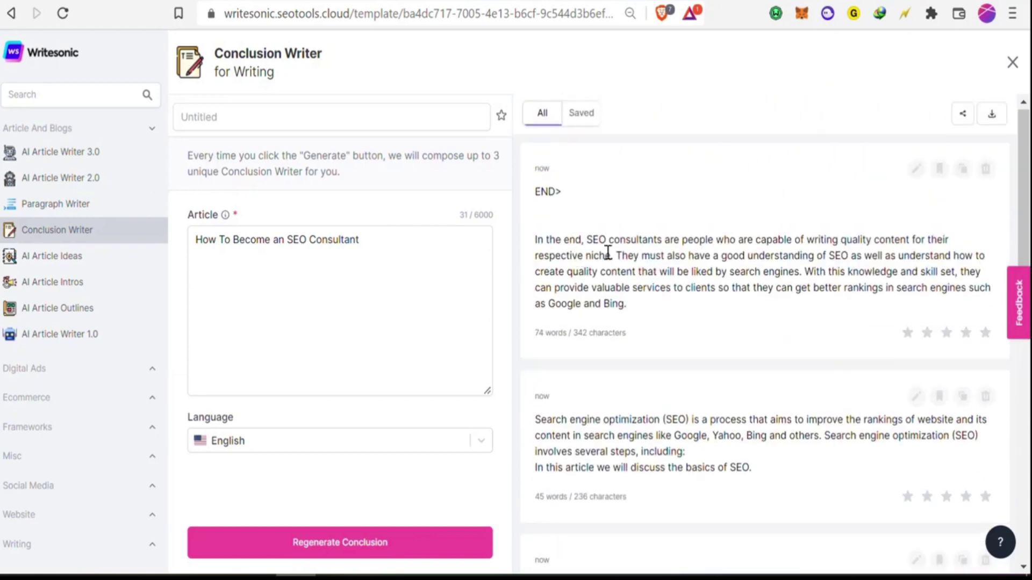
{"action": "triple_click", "coordinate": [862, 251]}
{"action": "key", "text": "ctrl+c"}
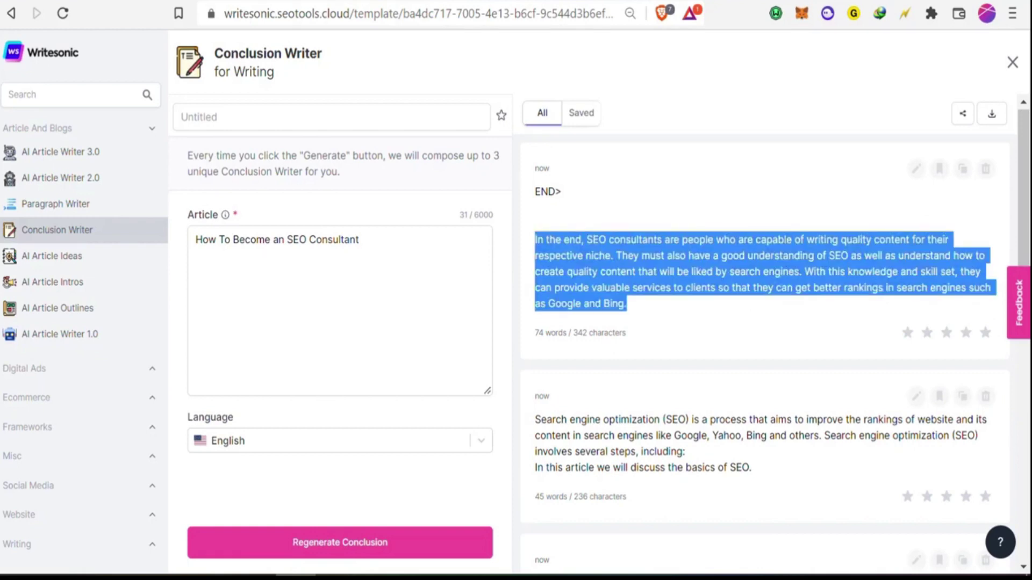
{"action": "key", "text": "ctrl+Tab"}
{"action": "key", "text": "ctrl+v"}
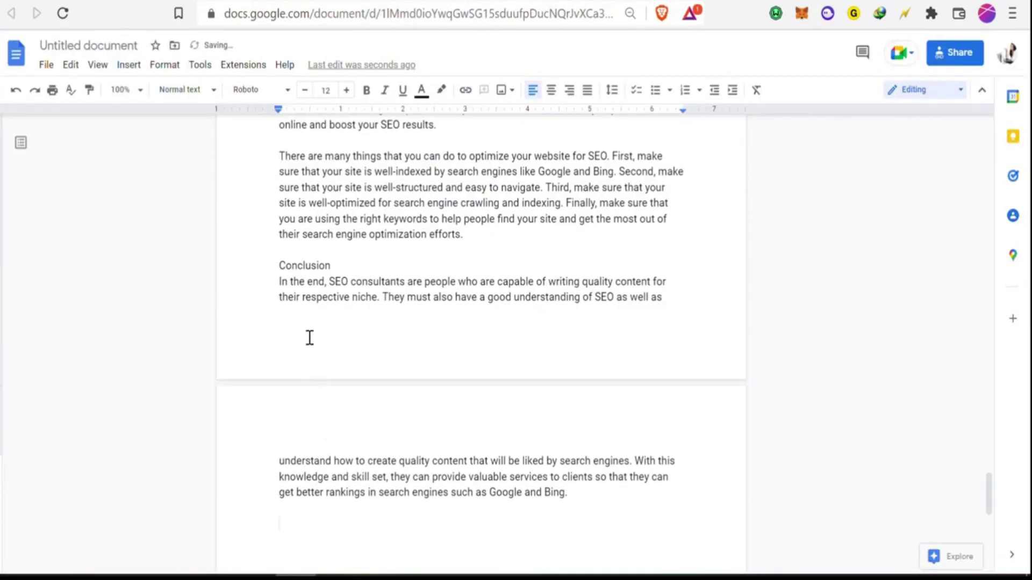
Step: Format the "Conclusion" line as a bold Heading 2
{"action": "double_click", "coordinate": [293, 265]}
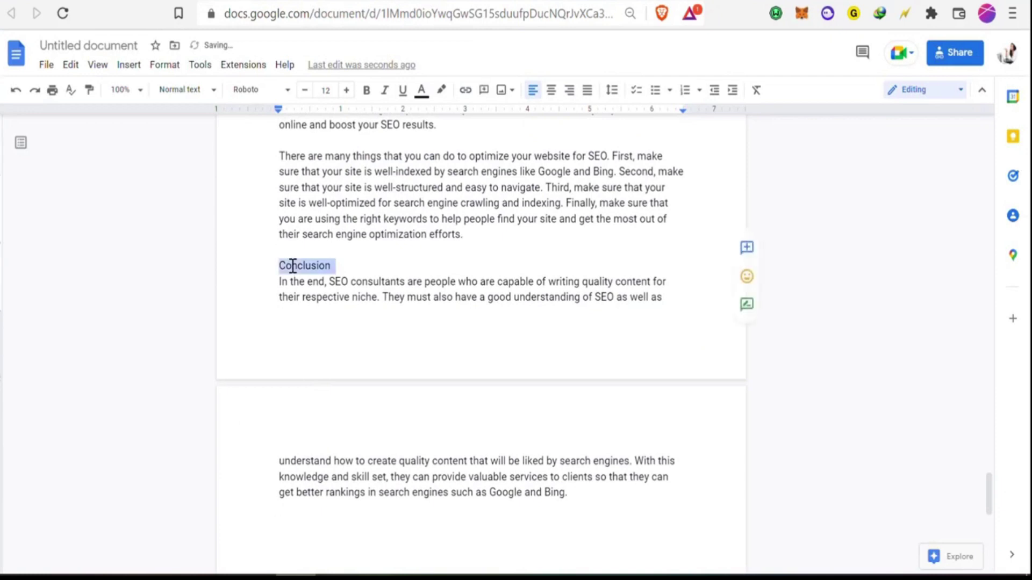
{"action": "left_click", "coordinate": [194, 92]}
{"action": "mouse_move", "coordinate": [223, 287]}
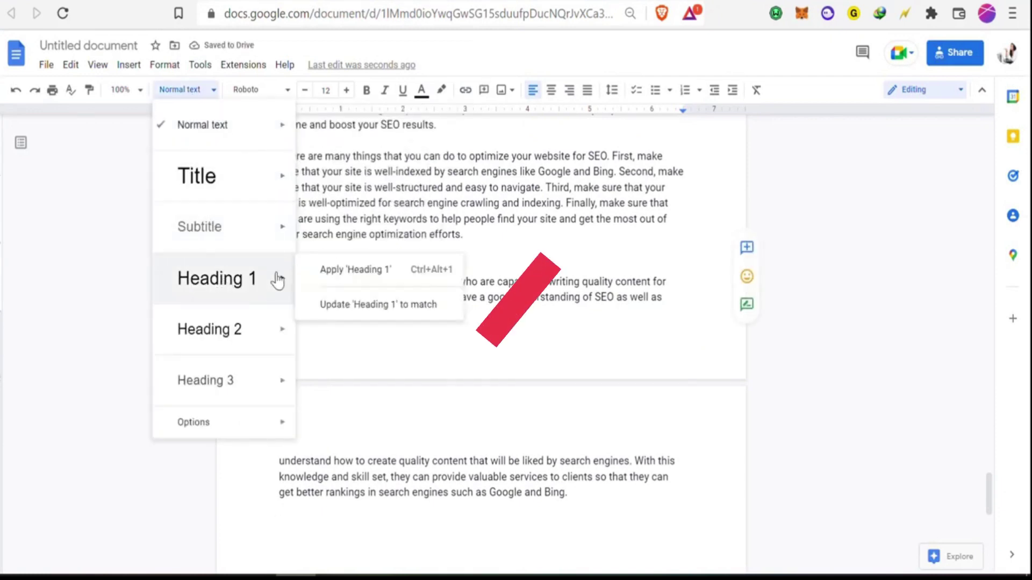
{"action": "mouse_move", "coordinate": [249, 331]}
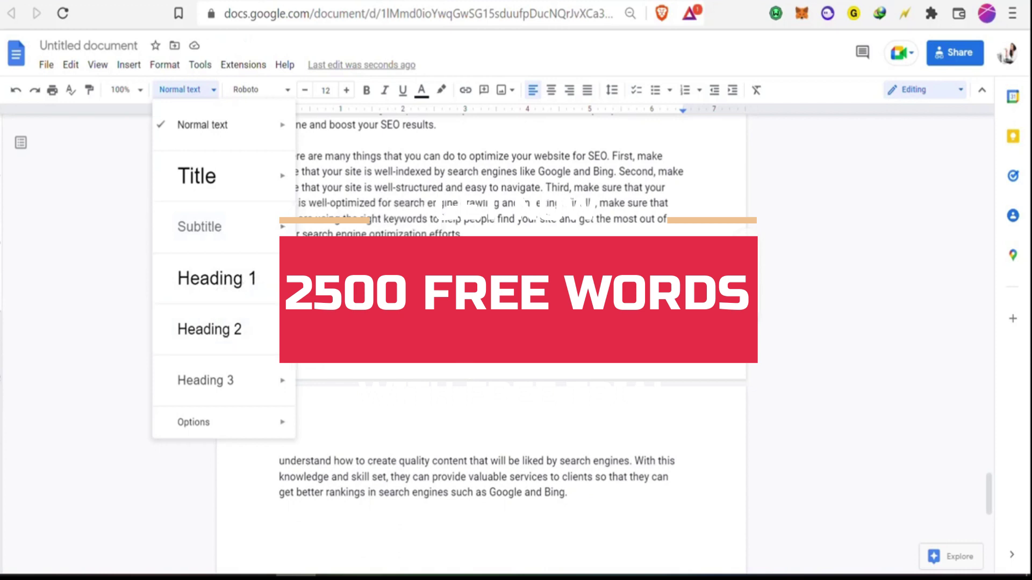
{"action": "left_click", "coordinate": [209, 329]}
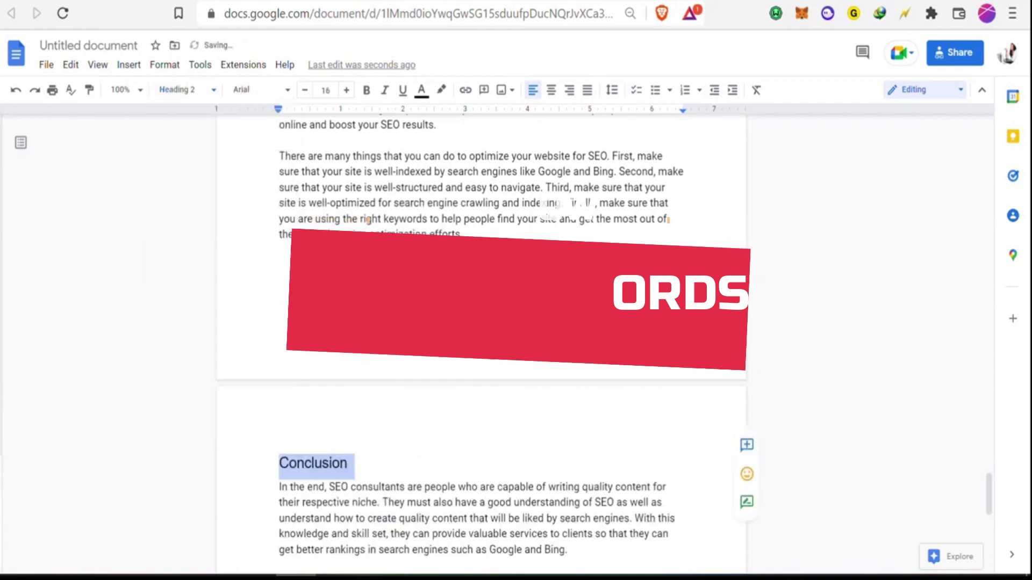
{"action": "left_click", "coordinate": [367, 90]}
Step: Switch to Writesonic, check the second page of conclusions, and generate AI Article Intros for the title "How To Become an SEO Consultant"
{"action": "key", "text": "ctrl+Tab"}
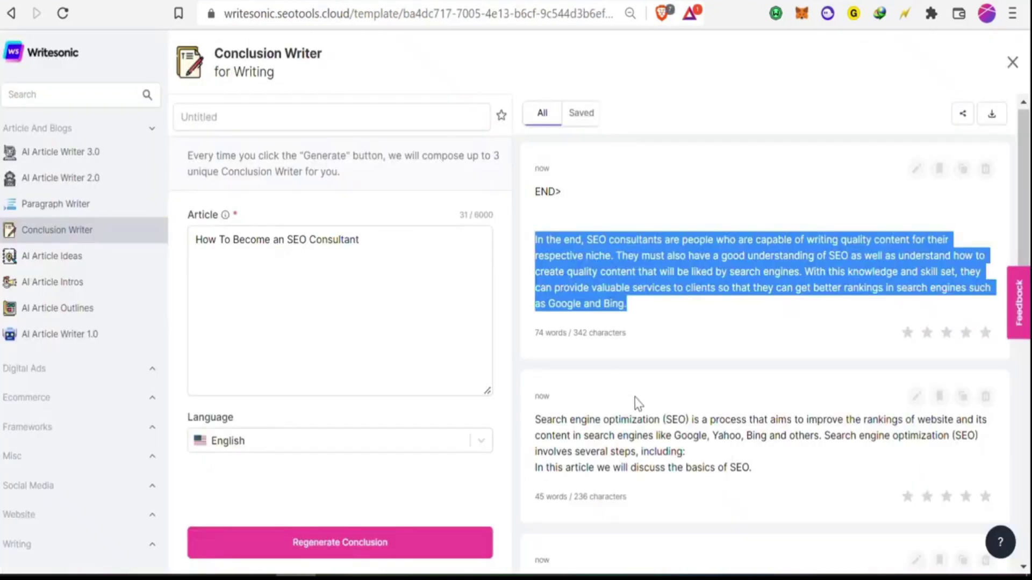
{"action": "scroll", "coordinate": [636, 403], "scroll_direction": "down", "scroll_amount": 10}
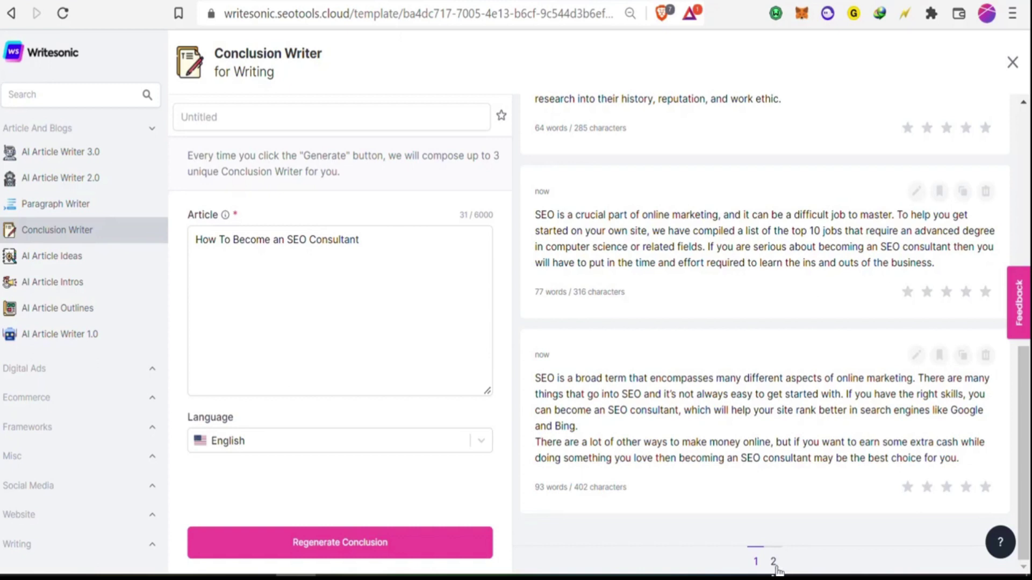
{"action": "left_click", "coordinate": [775, 566]}
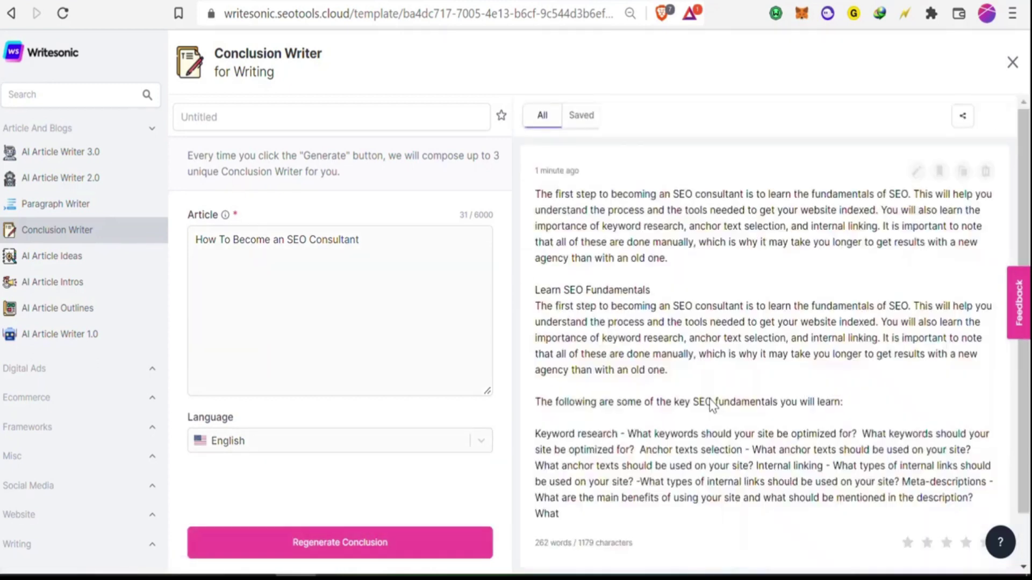
{"action": "left_click", "coordinate": [259, 240]}
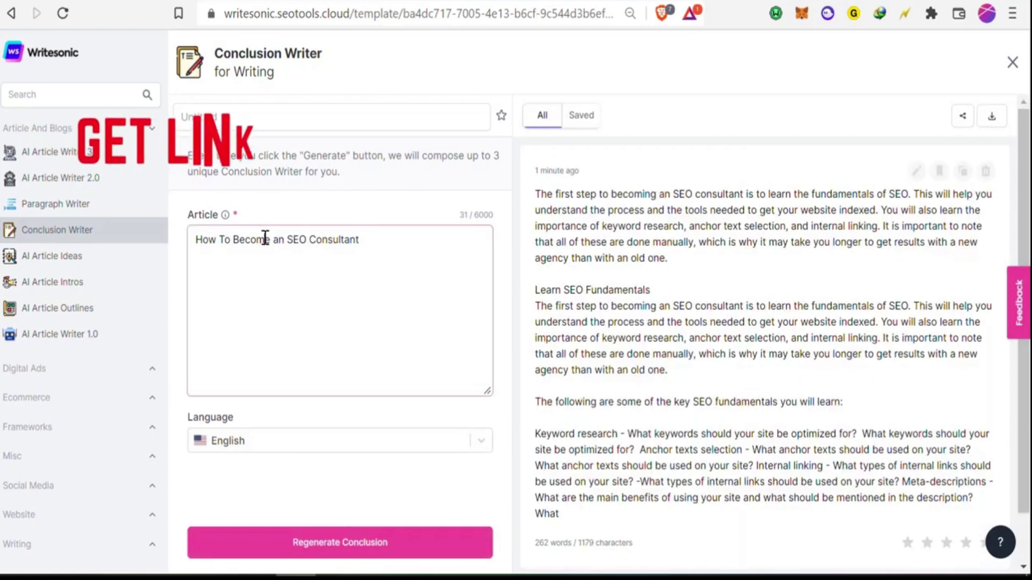
{"action": "key", "text": "ctrl+a"}
{"action": "key", "text": "super+c"}
{"action": "left_click", "coordinate": [54, 282]}
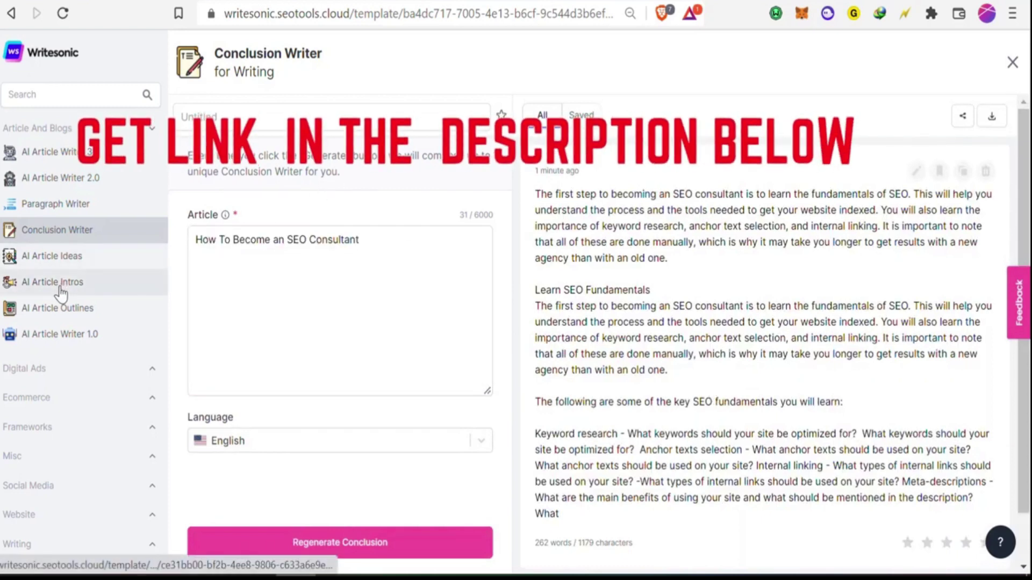
{"action": "left_click", "coordinate": [261, 243]}
{"action": "key", "text": "super+v"}
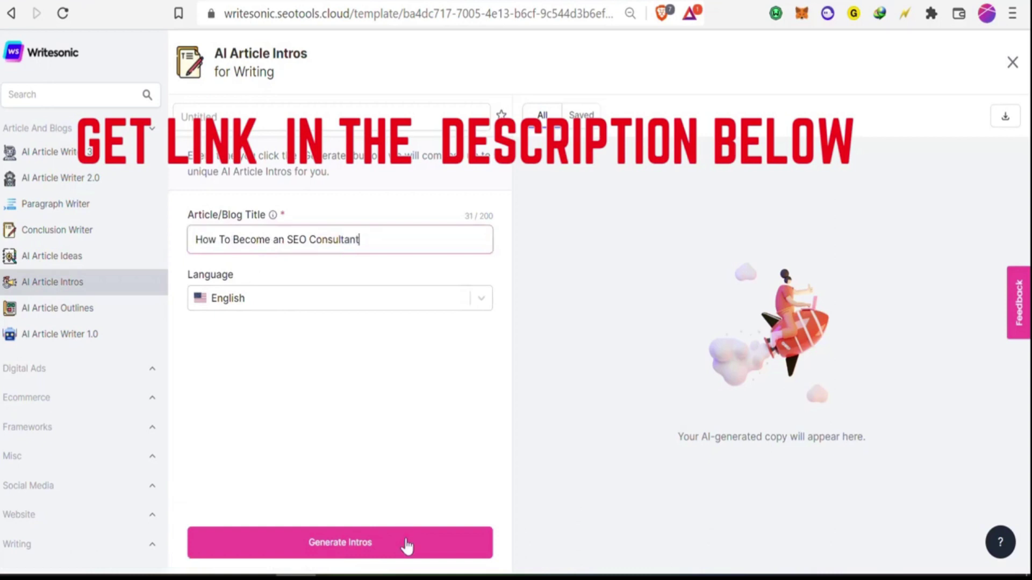
{"action": "left_click", "coordinate": [405, 546]}
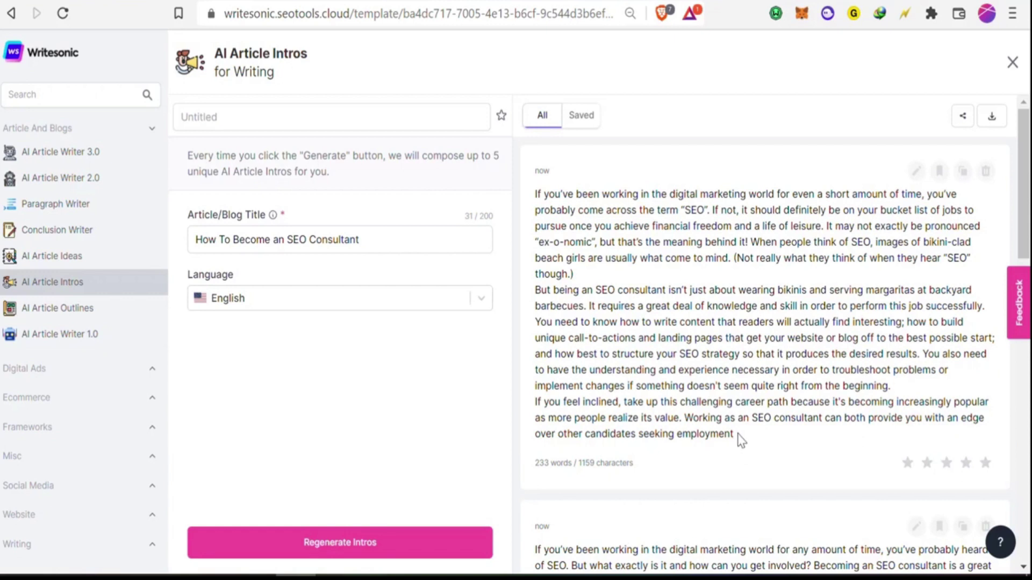
Step: Read through the generated intros and copy the full text of the first one
{"action": "scroll", "coordinate": [852, 301], "scroll_direction": "down", "scroll_amount": 3}
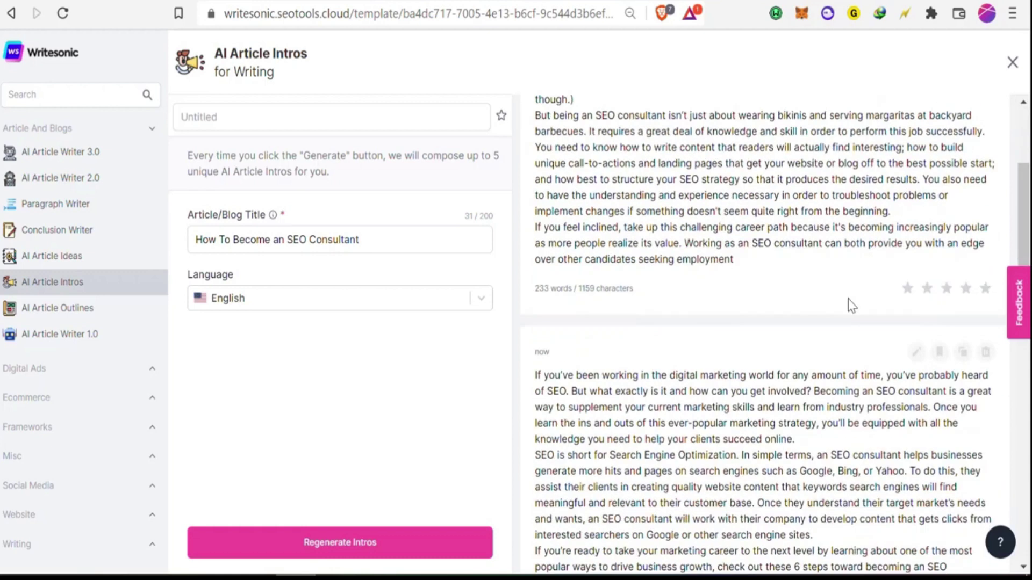
{"action": "scroll", "coordinate": [851, 306], "scroll_direction": "down", "scroll_amount": 2}
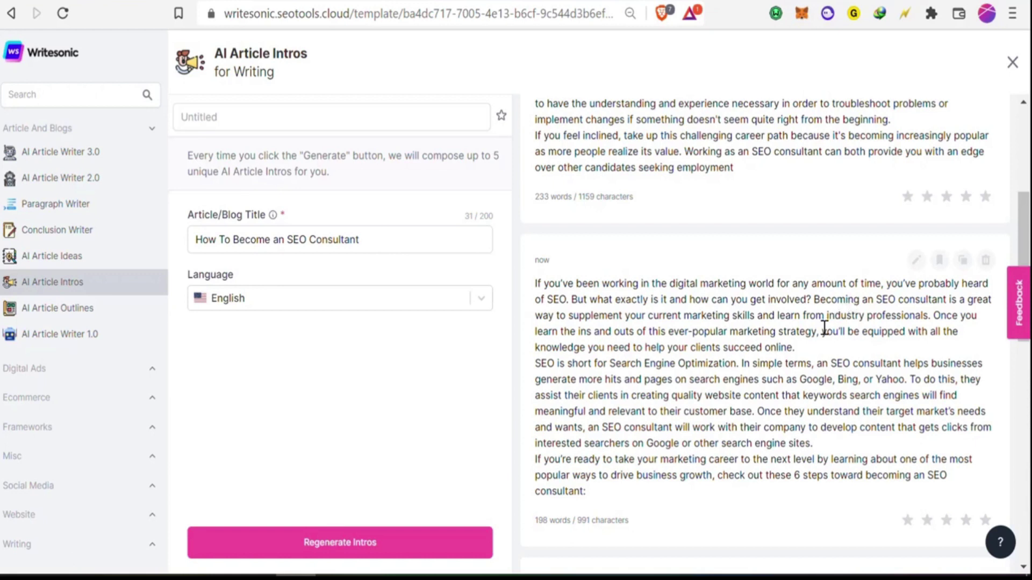
{"action": "scroll", "coordinate": [812, 411], "scroll_direction": "down", "scroll_amount": 6}
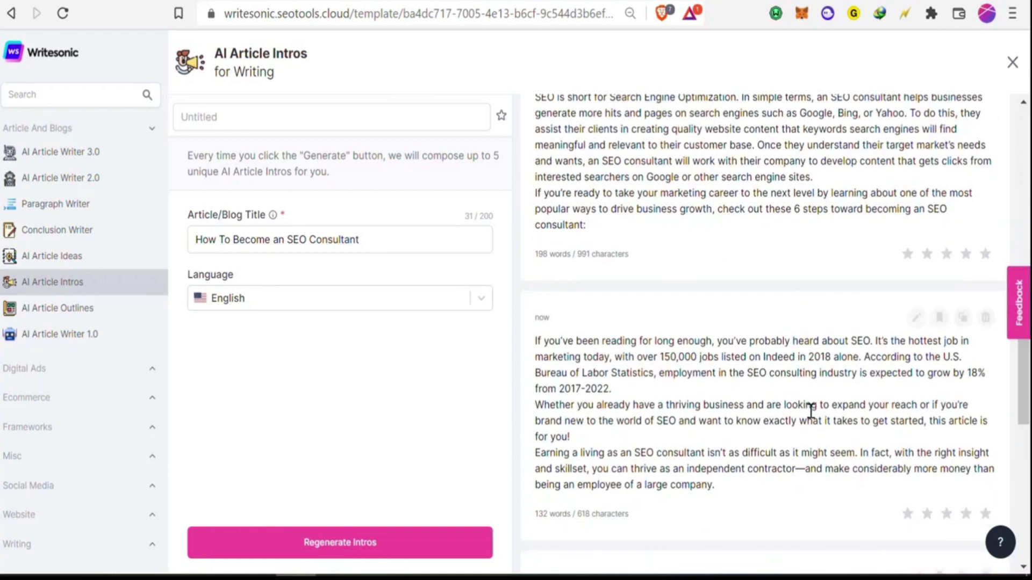
{"action": "scroll", "coordinate": [727, 382], "scroll_direction": "down", "scroll_amount": 3}
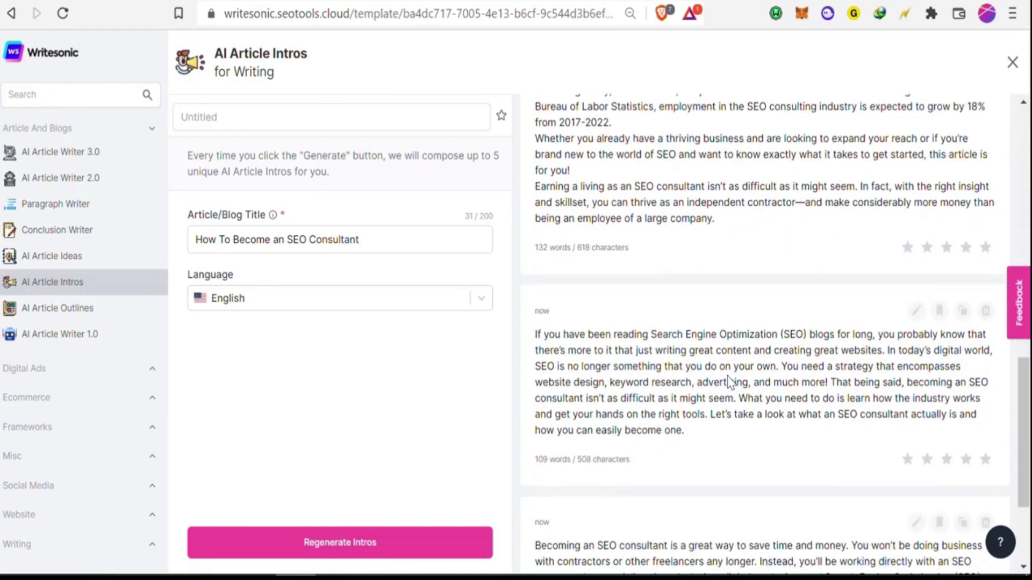
{"action": "scroll", "coordinate": [726, 371], "scroll_direction": "up", "scroll_amount": 12}
{"action": "left_click_drag", "start_coordinate": [536, 195], "coordinate": [802, 442]}
{"action": "key", "text": "ctrl+c"}
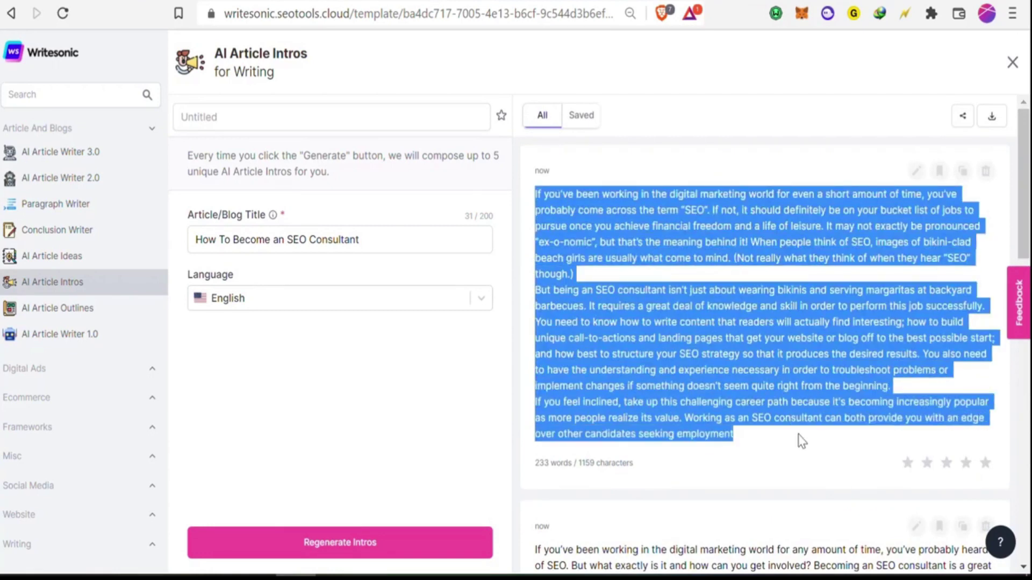
Step: Switch to the Google Docs article and replace its introduction below the main title with the copied intro
{"action": "left_click", "coordinate": [384, 2]}
{"action": "scroll", "coordinate": [396, 251], "scroll_direction": "up", "scroll_amount": 6}
{"action": "scroll", "coordinate": [396, 251], "scroll_direction": "up", "scroll_amount": 20}
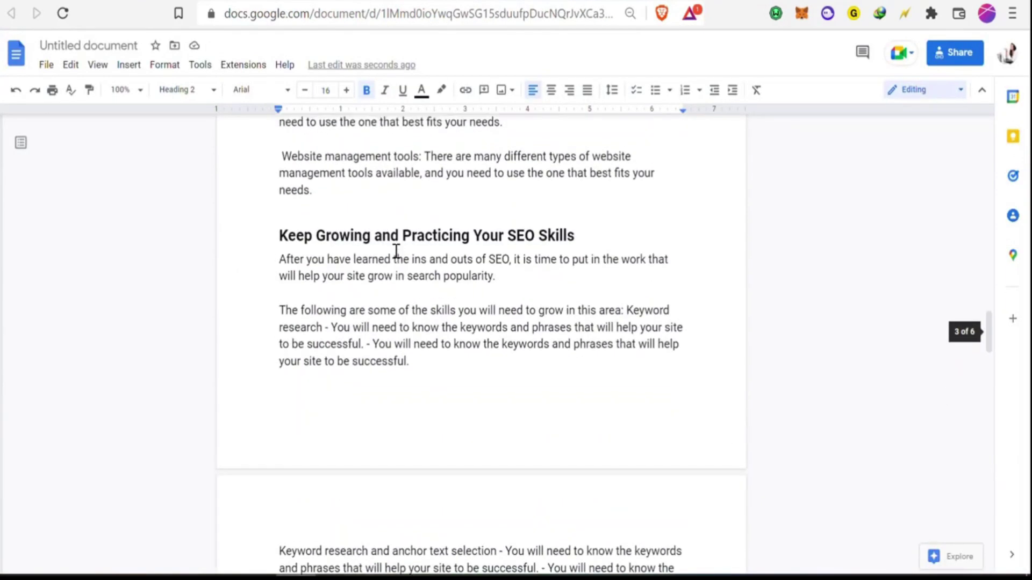
{"action": "scroll", "coordinate": [396, 250], "scroll_direction": "down", "scroll_amount": 2}
{"action": "triple_click", "coordinate": [355, 257]}
{"action": "key", "text": "ctrl+v"}
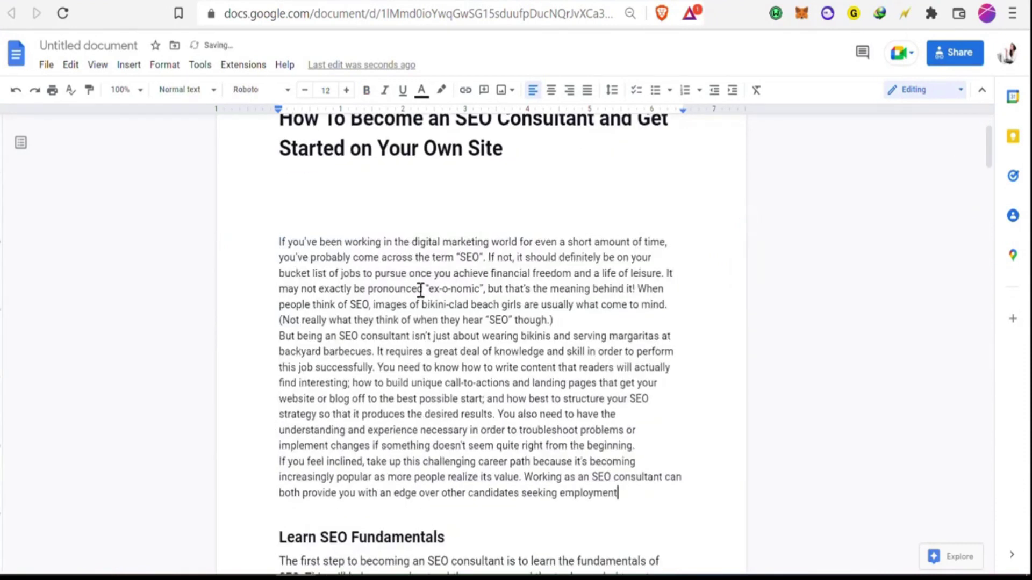
Step: Separate the intro with blank lines before "But being an SEO consultant", "You also need to have the understanding" and "If you feel inclined"
{"action": "left_click", "coordinate": [567, 319]}
{"action": "key", "text": "Return"}
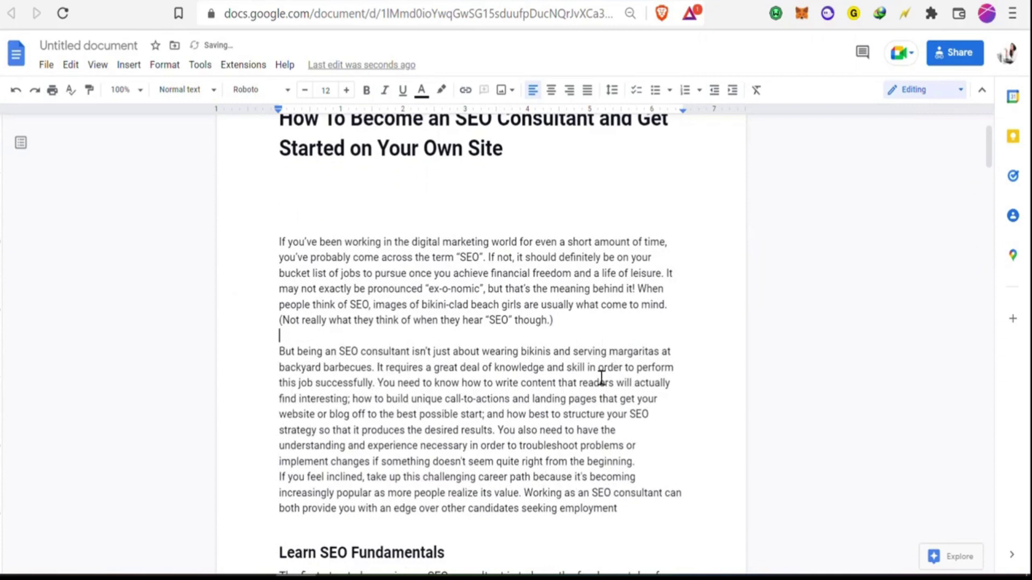
{"action": "key", "text": "Return"}
{"action": "key", "text": "Return"}
{"action": "scroll", "coordinate": [508, 408], "scroll_direction": "down", "scroll_amount": 2}
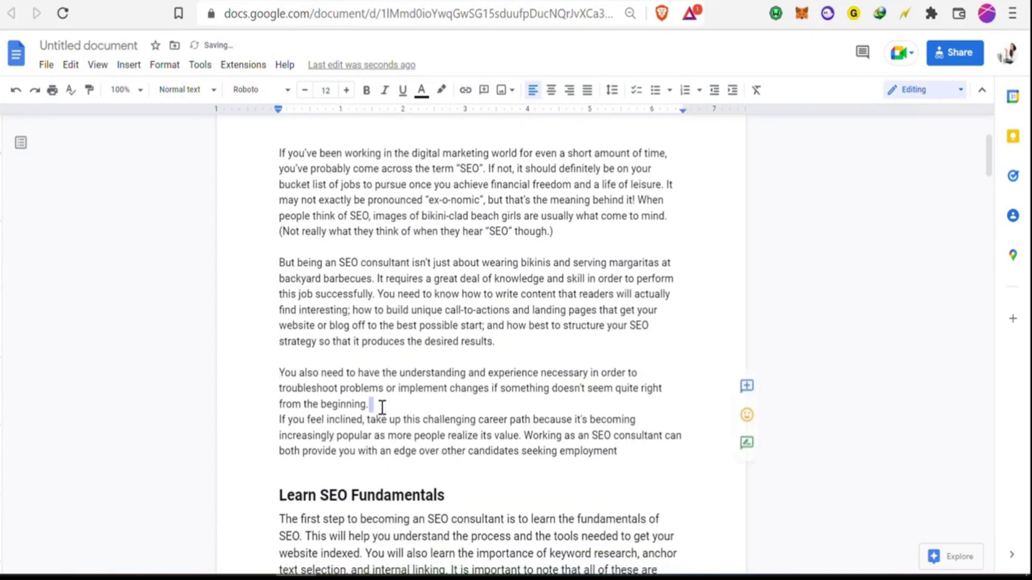
{"action": "key", "text": "Return"}
{"action": "scroll", "coordinate": [459, 419], "scroll_direction": "down", "scroll_amount": 5}
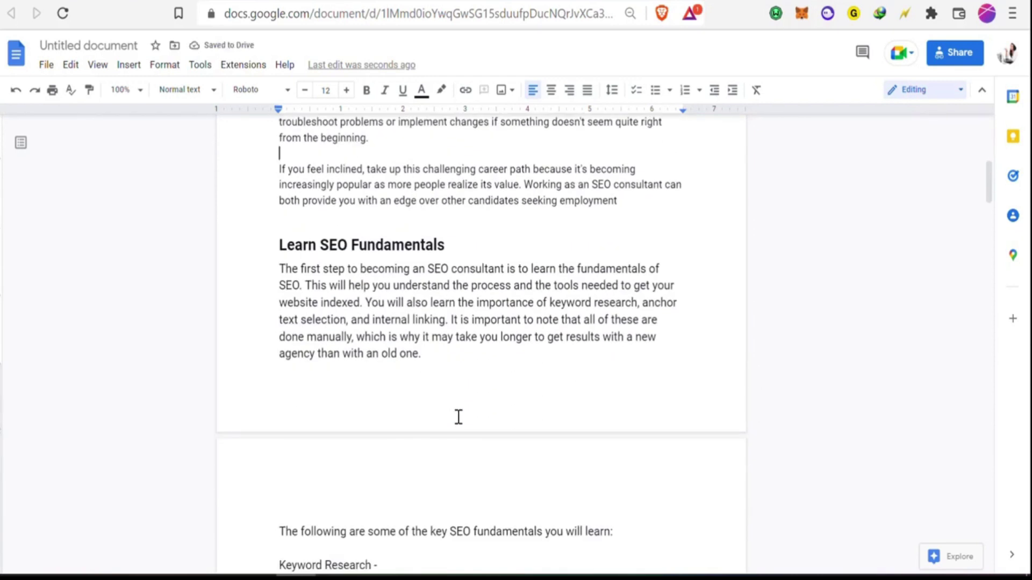
Step: Switch to Writesonic and generate AI Article Outlines, using "How To Become an SEO Consultant" as both the title and the intro
{"action": "left_click", "coordinate": [347, 0]}
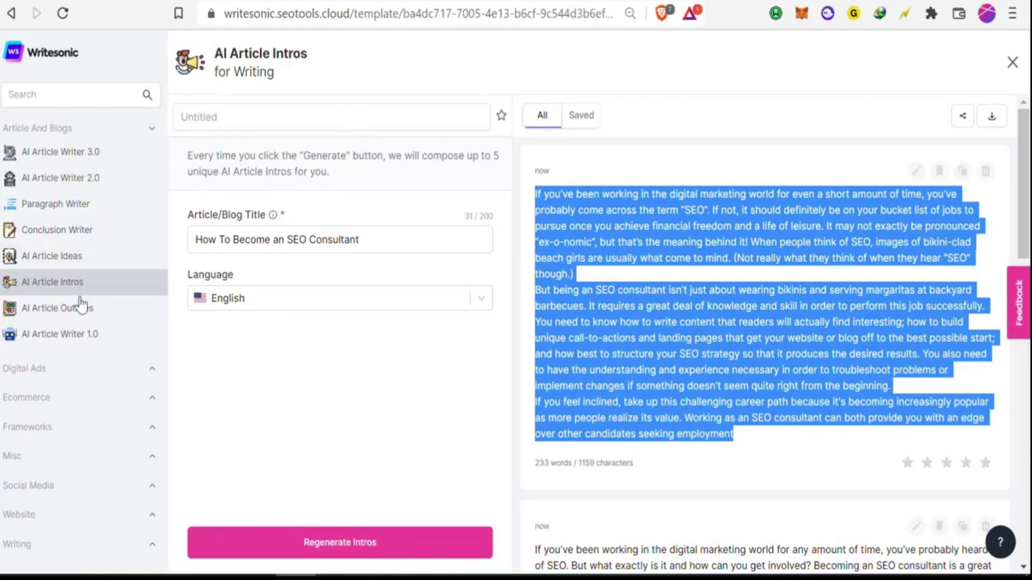
{"action": "left_click", "coordinate": [282, 237]}
{"action": "key", "text": "ctrl+a"}
{"action": "key", "text": "ctrl+c"}
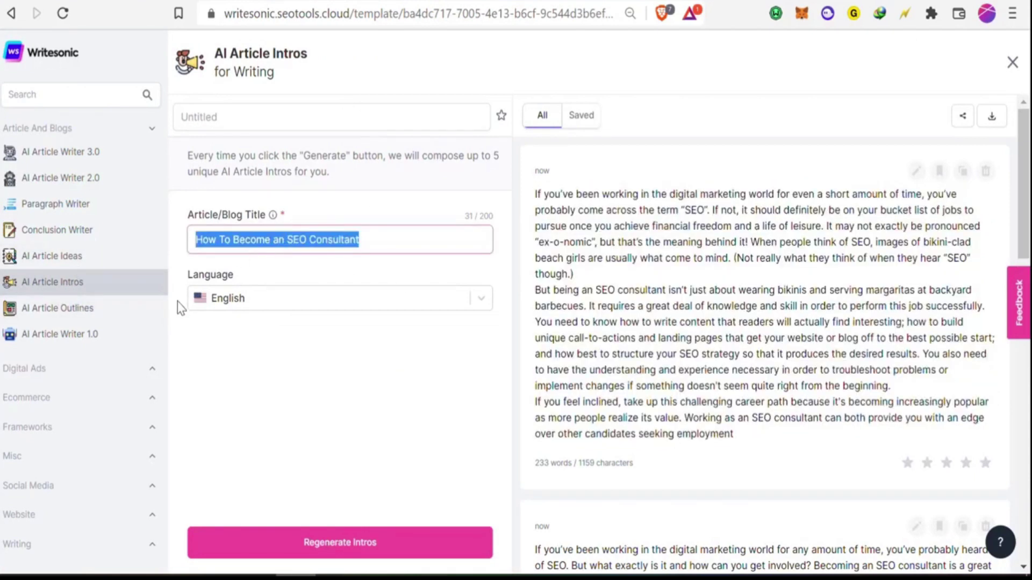
{"action": "left_click", "coordinate": [97, 317]}
{"action": "left_click", "coordinate": [299, 256]}
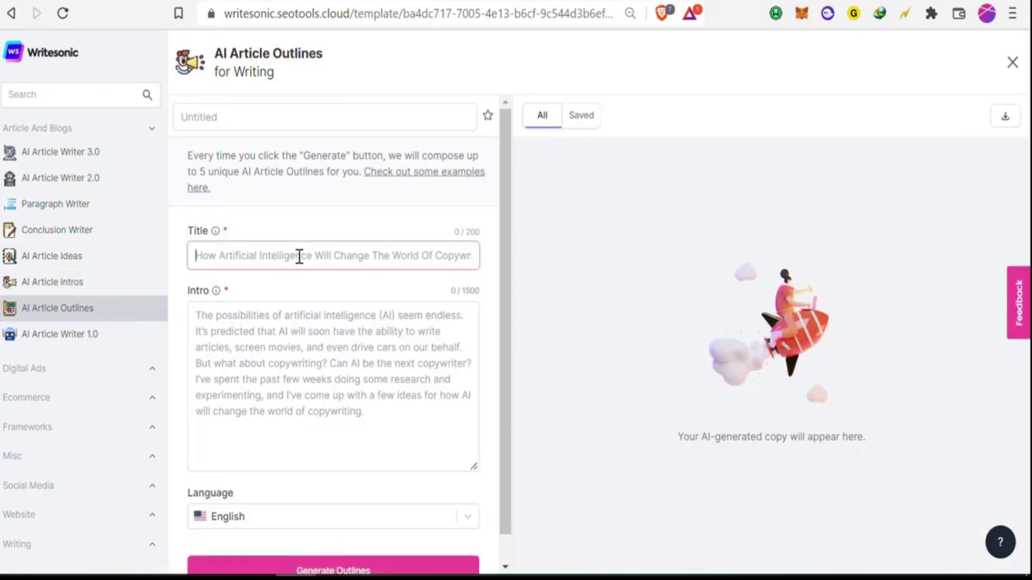
{"action": "key", "text": "ctrl+v"}
{"action": "left_click", "coordinate": [299, 334]}
{"action": "key", "text": "ctrl+v"}
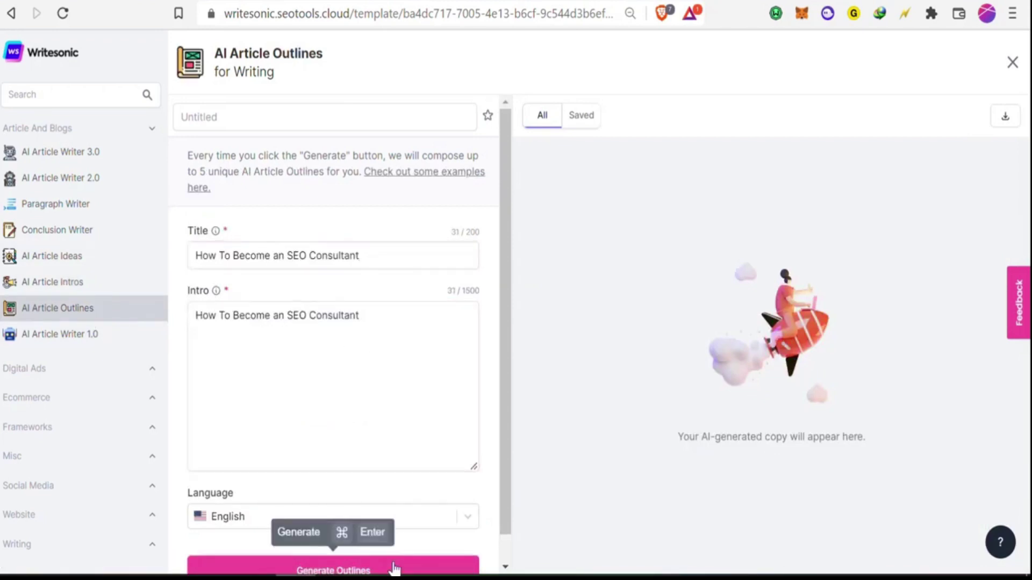
{"action": "left_click", "coordinate": [392, 567]}
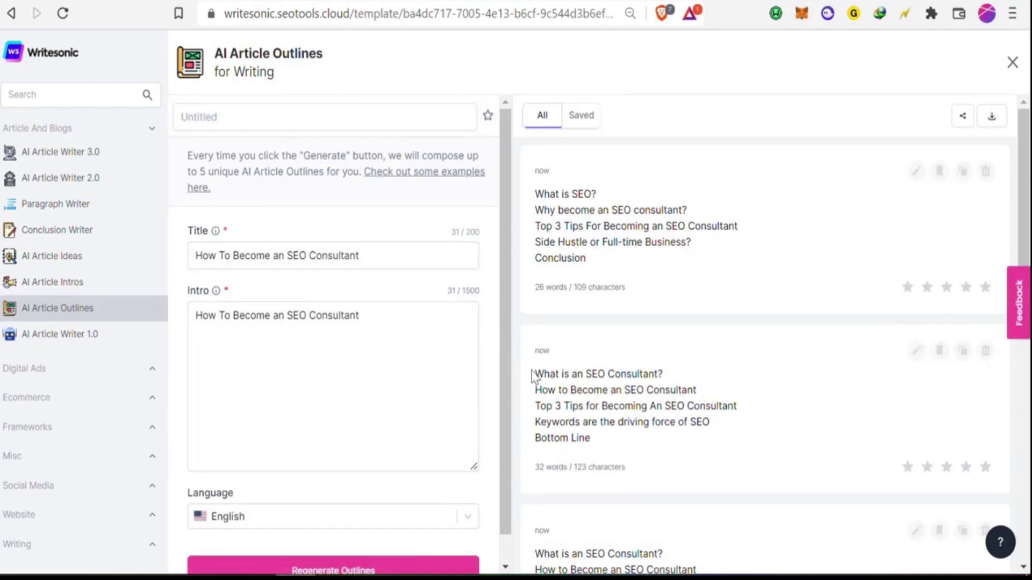
Step: Look through the generated outlines and highlight the heading "What is an SEO Consultant?" in the second one
{"action": "scroll", "coordinate": [591, 396], "scroll_direction": "down", "scroll_amount": 2}
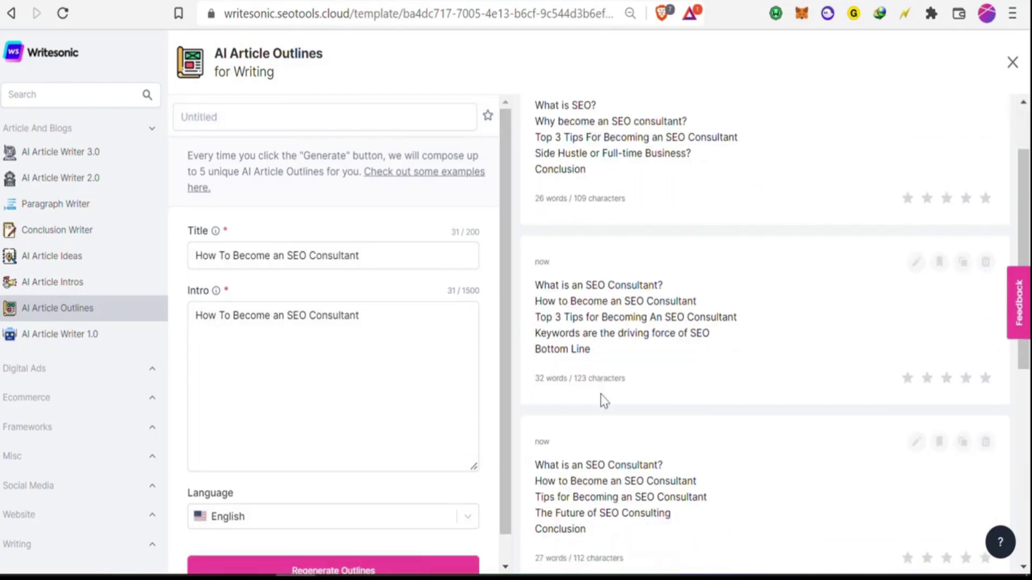
{"action": "double_click", "coordinate": [610, 288]}
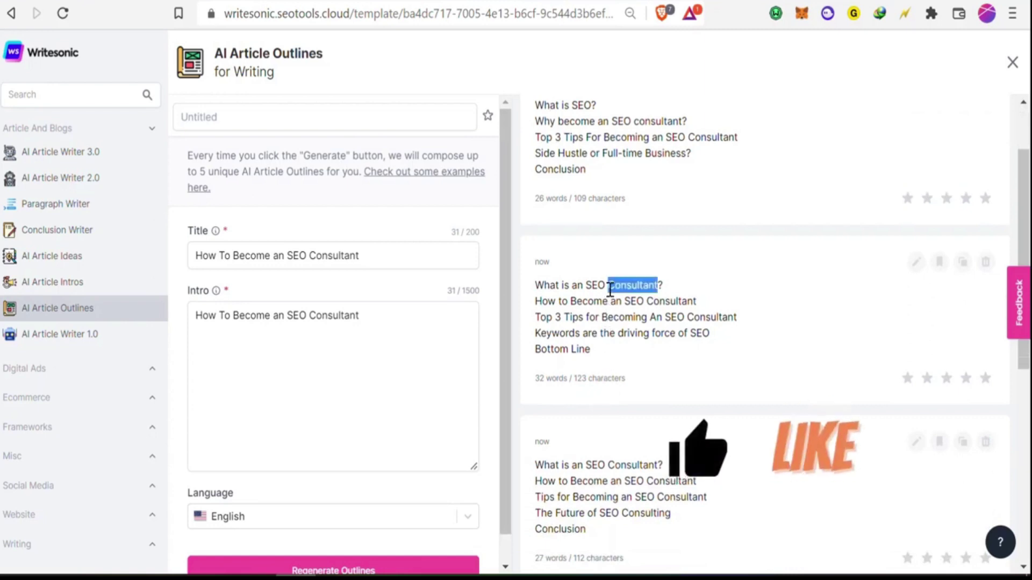
{"action": "triple_click", "coordinate": [611, 289]}
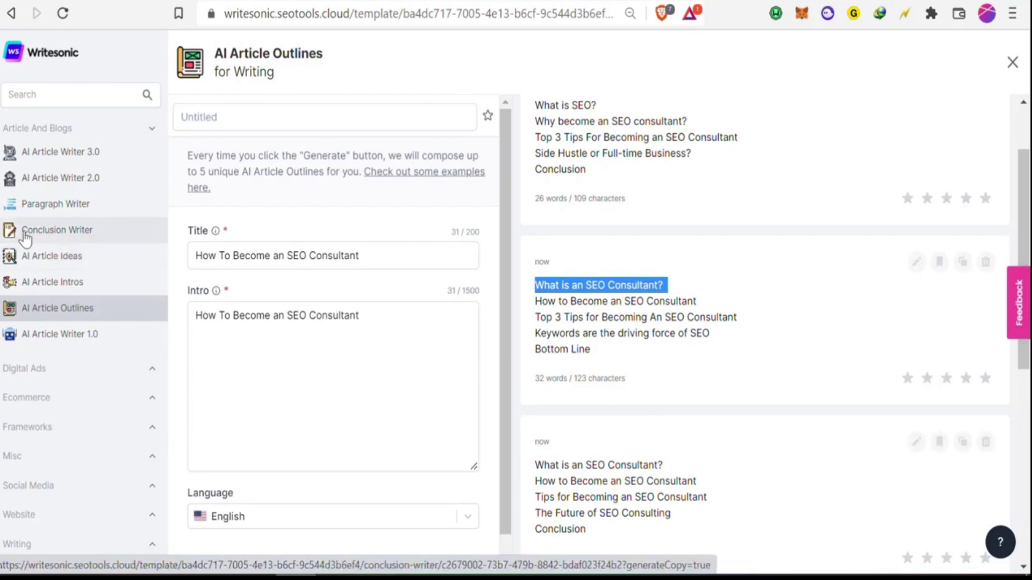
Step: Open the Paragraph Writer in a new tab and generate paragraphs for the topic "Who is an SEO Consultant?"
{"action": "right_click", "coordinate": [50, 219]}
{"action": "left_click", "coordinate": [214, 227]}
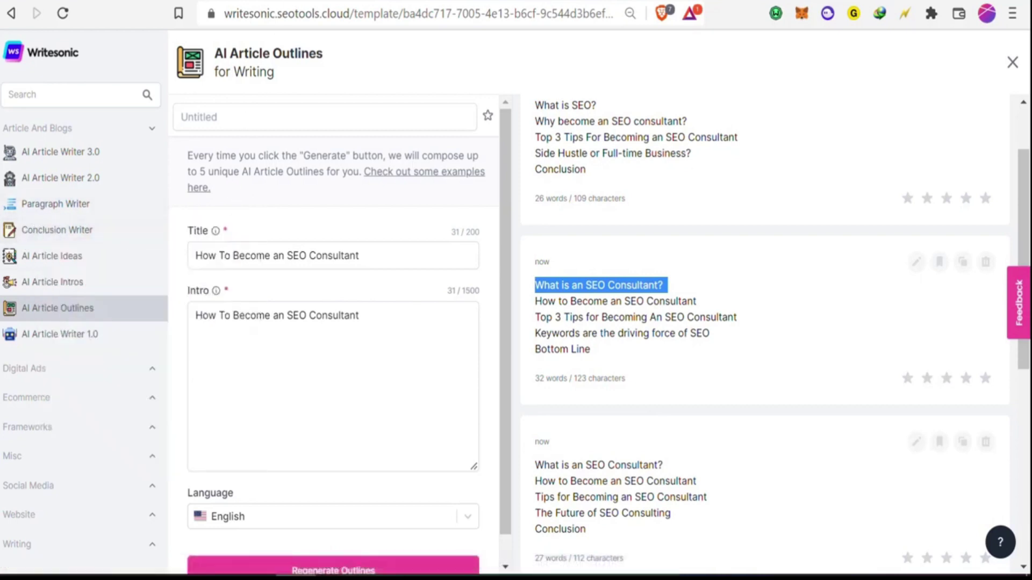
{"action": "key", "text": "ctrl+Tab"}
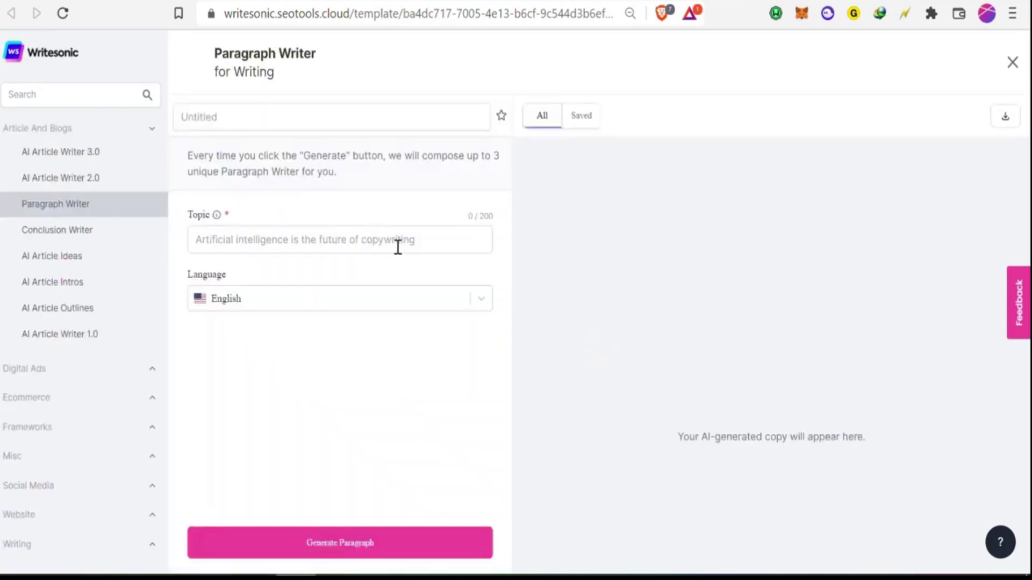
{"action": "left_click", "coordinate": [362, 240]}
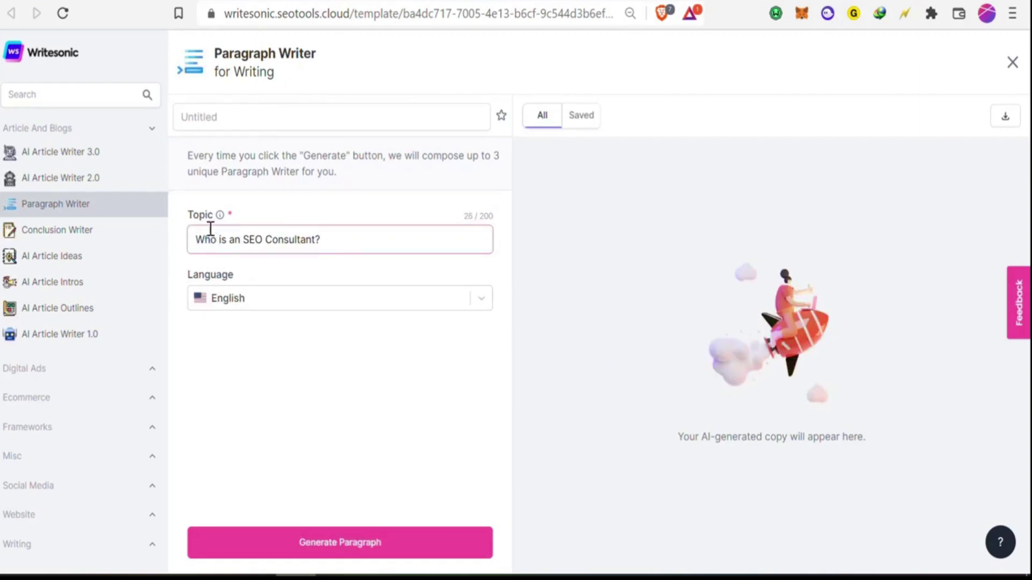
{"action": "left_click", "coordinate": [394, 543]}
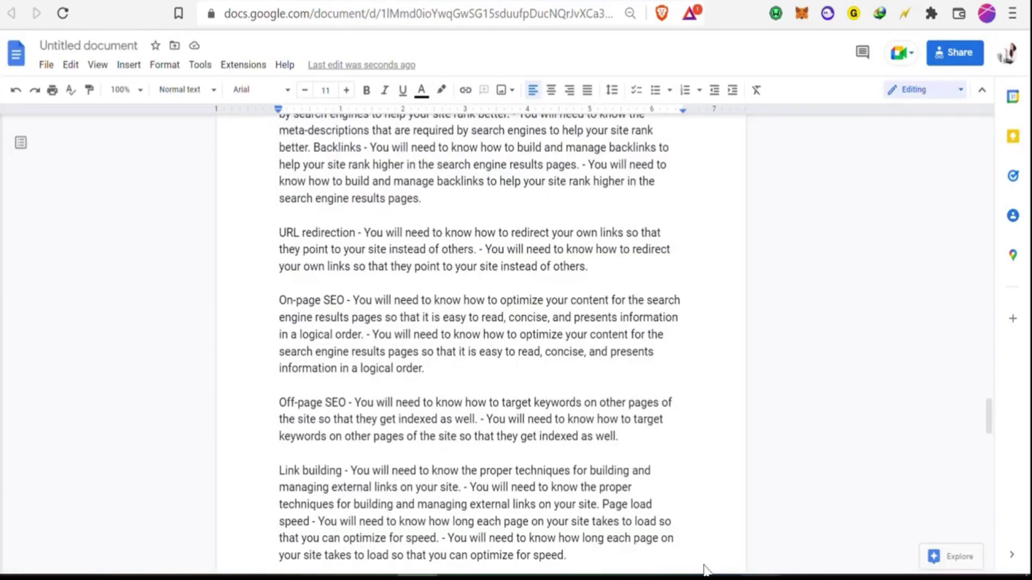
Step: Review the Google Docs article, checking the internal linking, meta-descriptions, backlinks and later sections
{"action": "scroll", "coordinate": [421, 312], "scroll_direction": "up", "scroll_amount": 15}
{"action": "scroll", "coordinate": [421, 312], "scroll_direction": "up", "scroll_amount": 20}
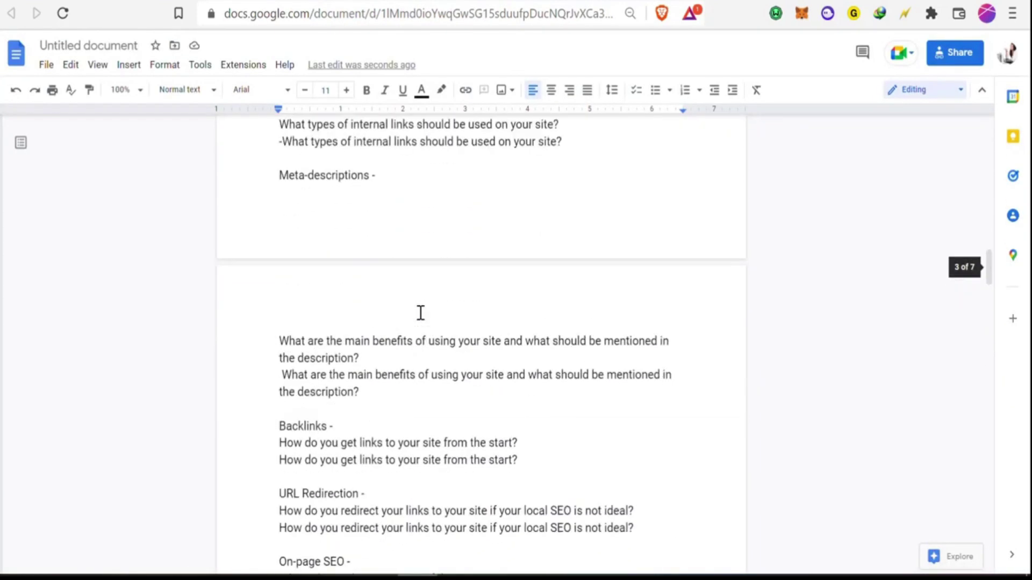
{"action": "scroll", "coordinate": [420, 312], "scroll_direction": "up", "scroll_amount": 5}
{"action": "scroll", "coordinate": [353, 263], "scroll_direction": "down", "scroll_amount": 20}
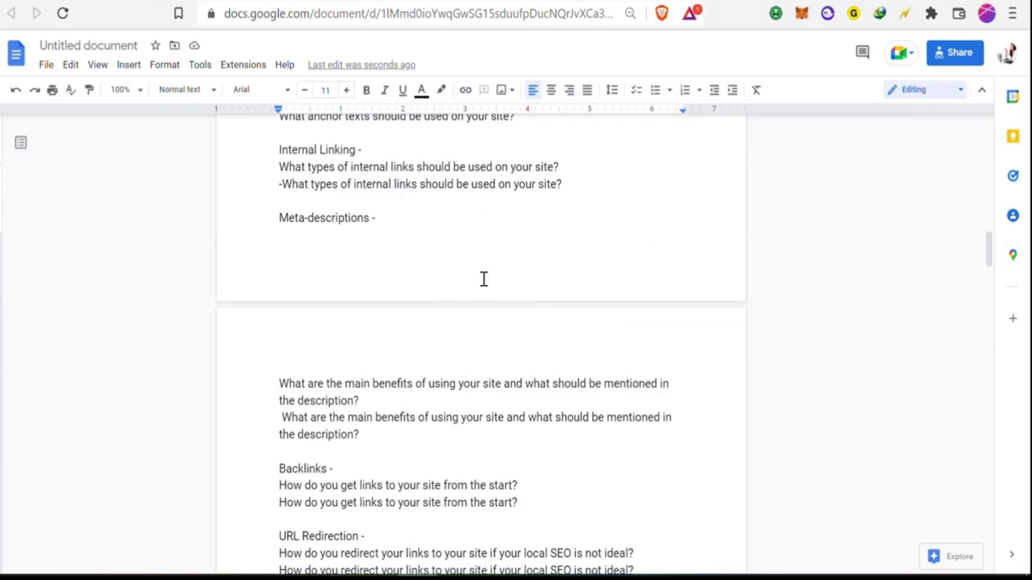
{"action": "scroll", "coordinate": [483, 279], "scroll_direction": "down", "scroll_amount": 20}
{"action": "scroll", "coordinate": [482, 280], "scroll_direction": "down", "scroll_amount": 15}
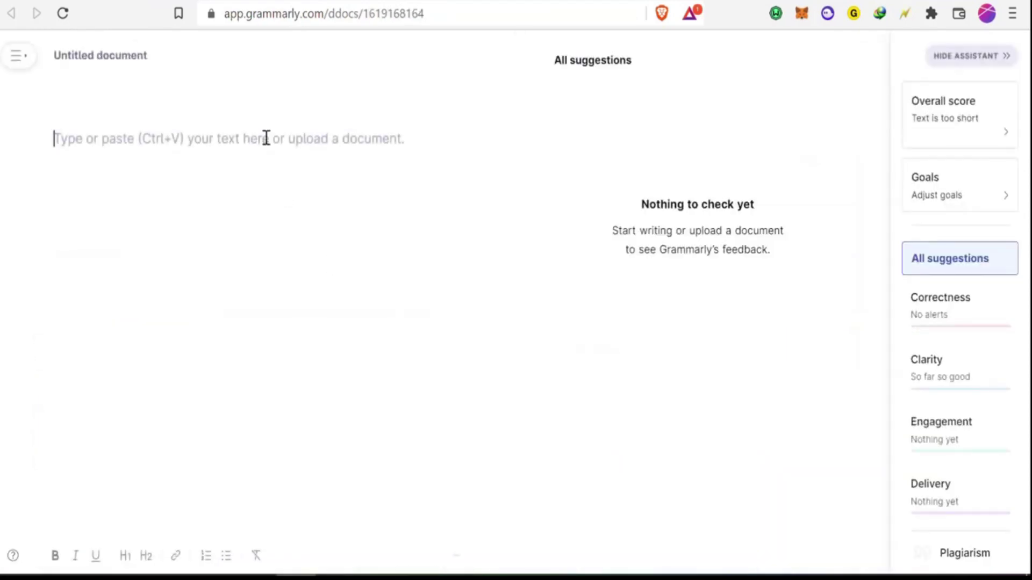
Step: Paste the whole article into a new Grammarly document and remove one blank line below the main title
{"action": "key", "text": "ctrl+v"}
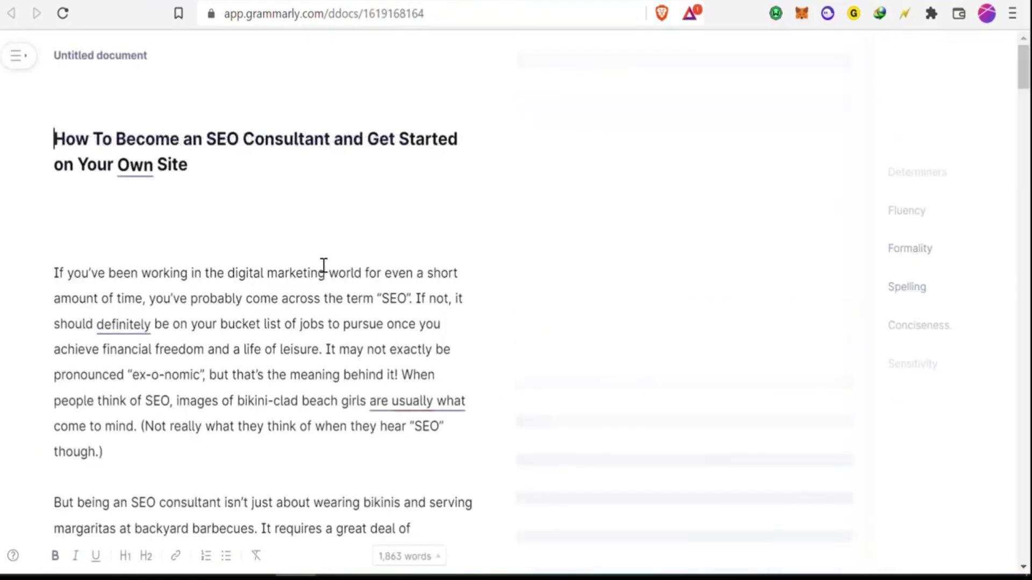
{"action": "left_click", "coordinate": [187, 237]}
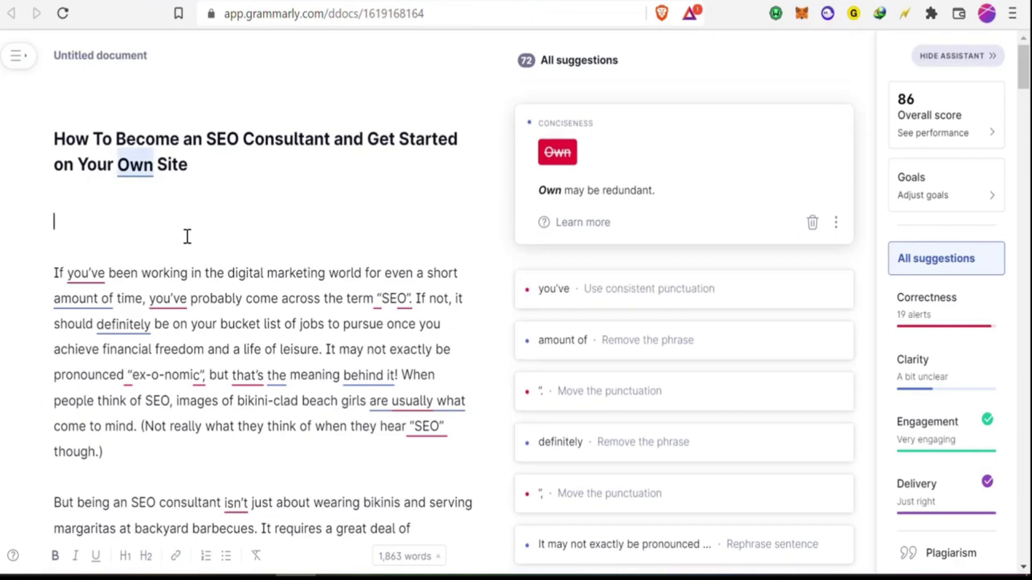
{"action": "key", "text": "BackSpace"}
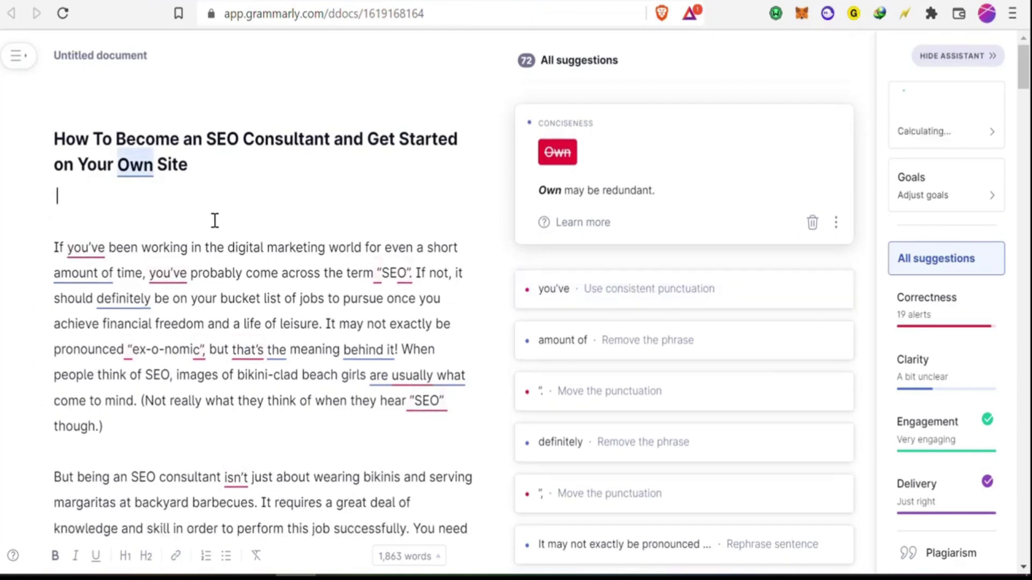
Step: In the Correctness suggestions, dismiss the inconsistent punctuation alert and accept the quotation mark fixes for "SEO" and "ex-o-nomic", restoring the connection
{"action": "left_click", "coordinate": [932, 304]}
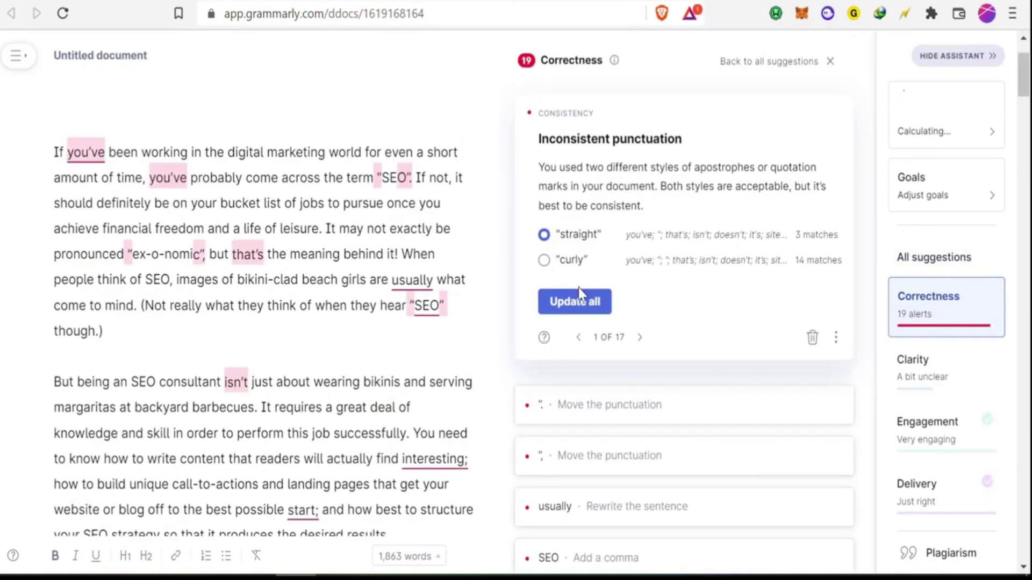
{"action": "left_click", "coordinate": [813, 338]}
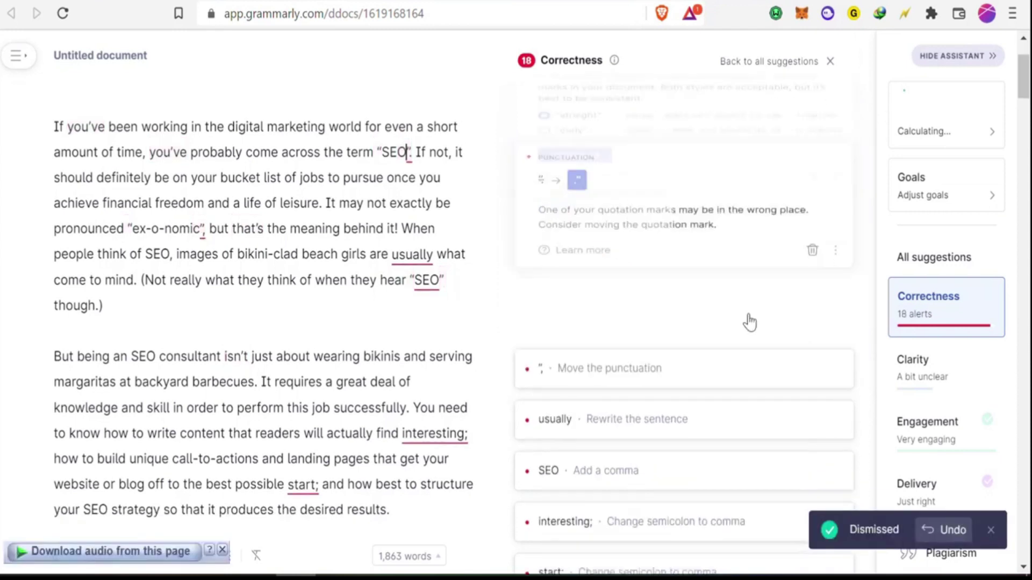
{"action": "left_click", "coordinate": [577, 144]}
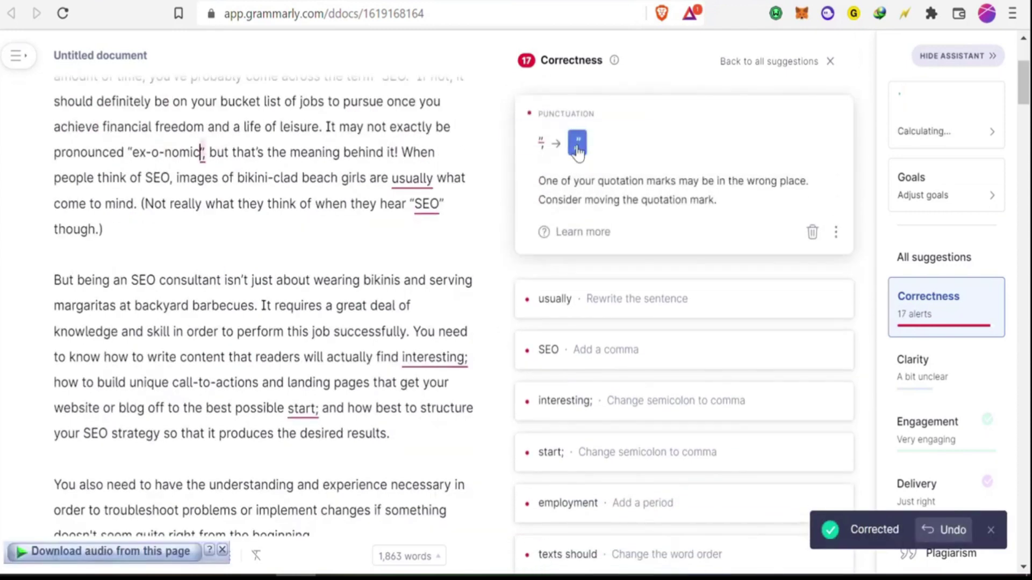
{"action": "left_click", "coordinate": [576, 144]}
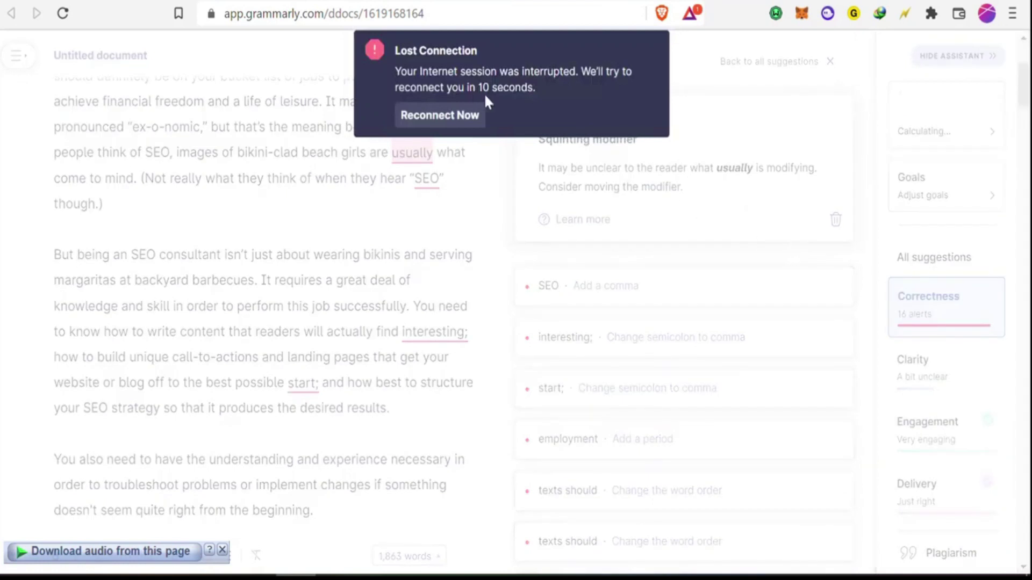
{"action": "left_click", "coordinate": [455, 124]}
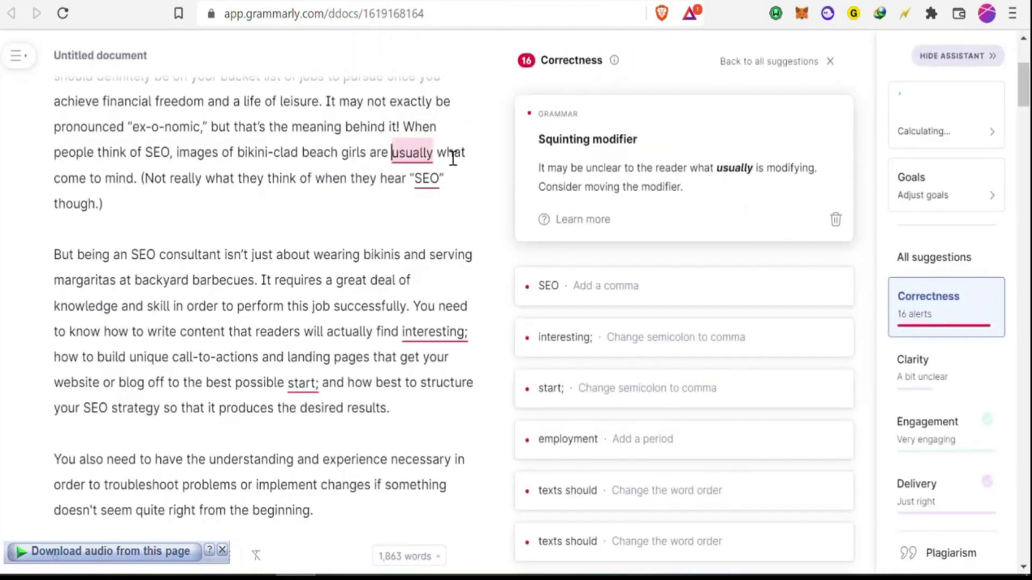
Step: Dismiss the squinting modifier alert for "usually" and accept the punctuation fixes for "SEO", "interesting", "start" and "employment"
{"action": "left_click", "coordinate": [833, 223]}
{"action": "left_click", "coordinate": [551, 148]}
{"action": "left_click", "coordinate": [655, 171]}
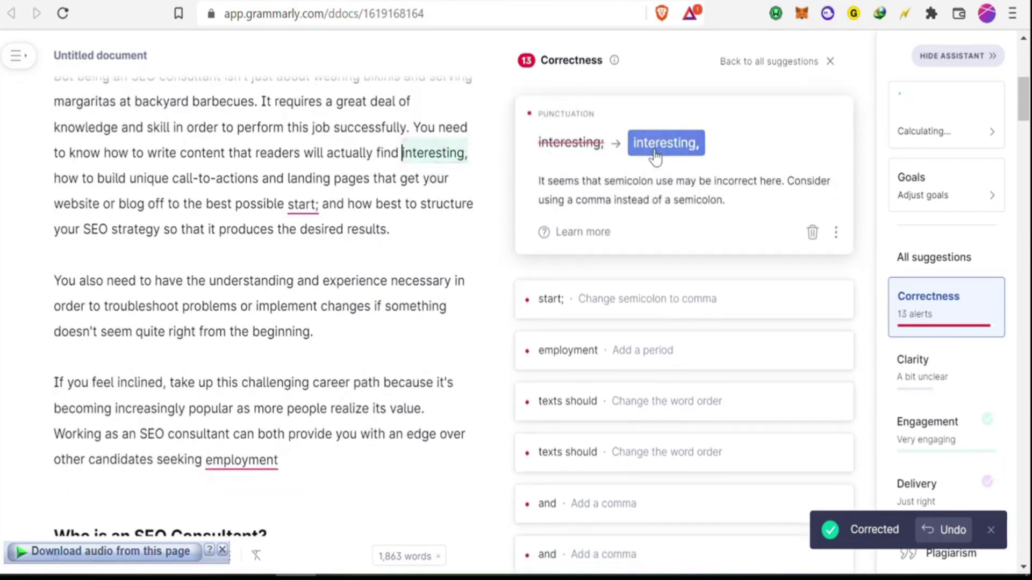
{"action": "left_click", "coordinate": [611, 156]}
{"action": "left_click", "coordinate": [610, 150]}
Step: Accept both "should texts" word order changes, both commas before "and", and both "link-building" hyphens
{"action": "left_click", "coordinate": [656, 152]}
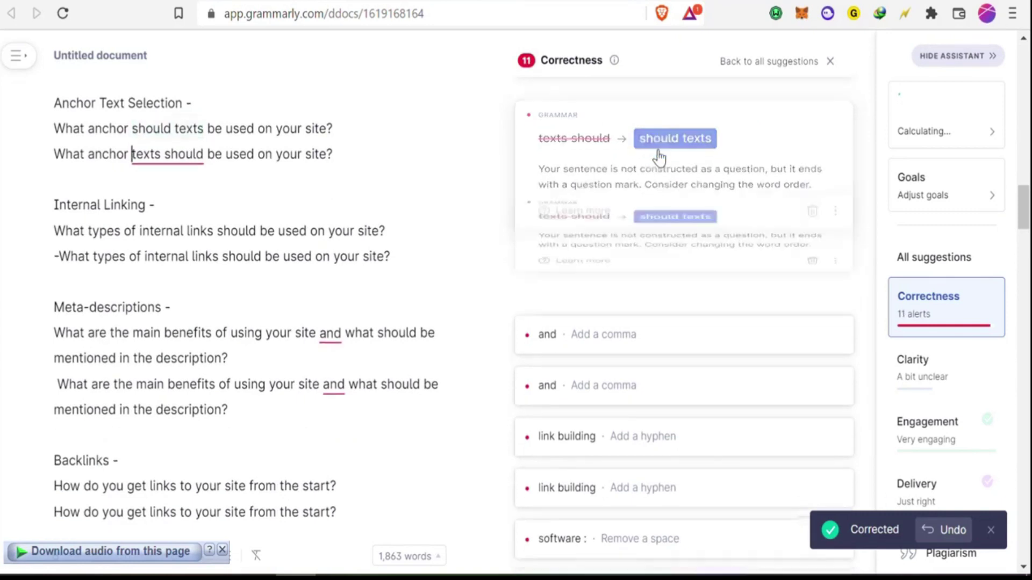
{"action": "left_click", "coordinate": [661, 155]}
{"action": "left_click", "coordinate": [560, 144]}
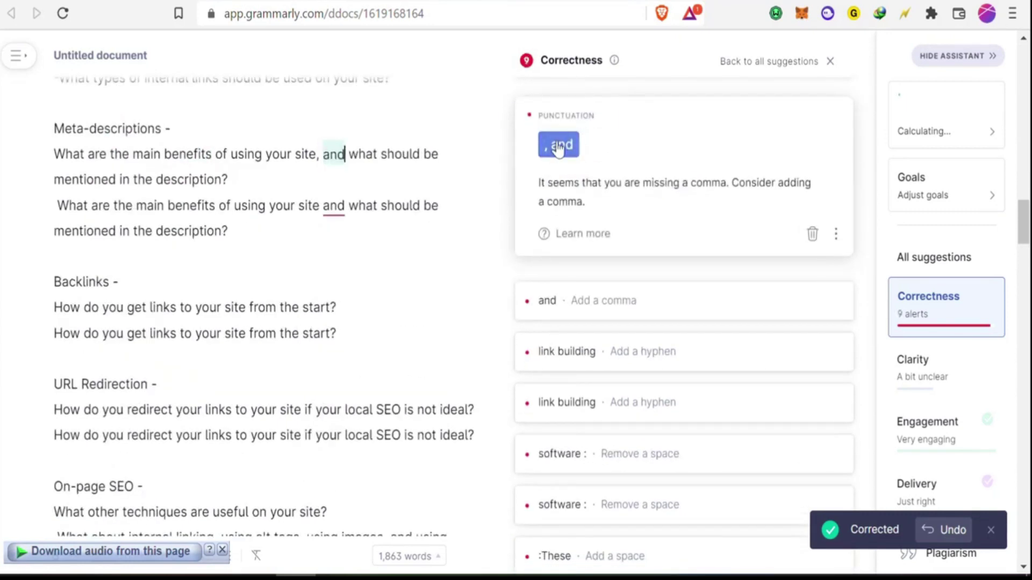
{"action": "left_click", "coordinate": [561, 148]}
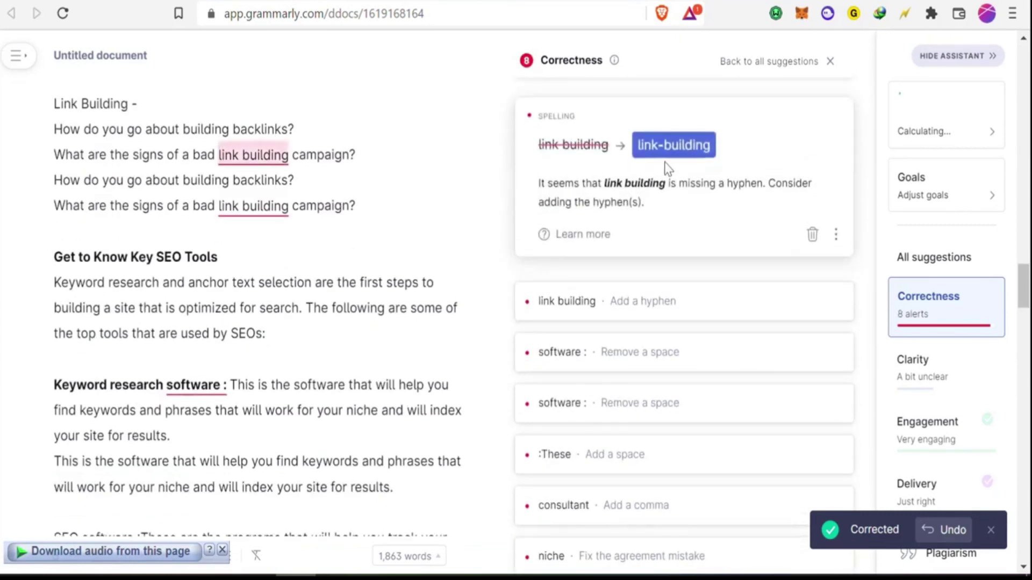
{"action": "left_click", "coordinate": [667, 161]}
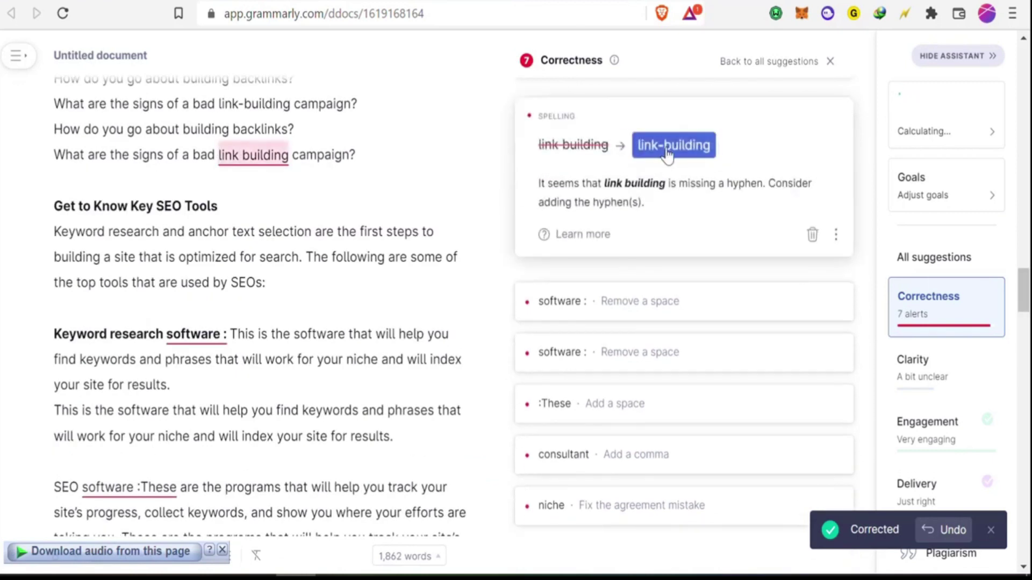
{"action": "left_click", "coordinate": [667, 155]}
Step: Accept the spacing fixes around "software:" and "These", and clear the remaining Correctness alerts, including "consultant" and "niche"
{"action": "left_click", "coordinate": [578, 157]}
{"action": "left_click", "coordinate": [580, 147]}
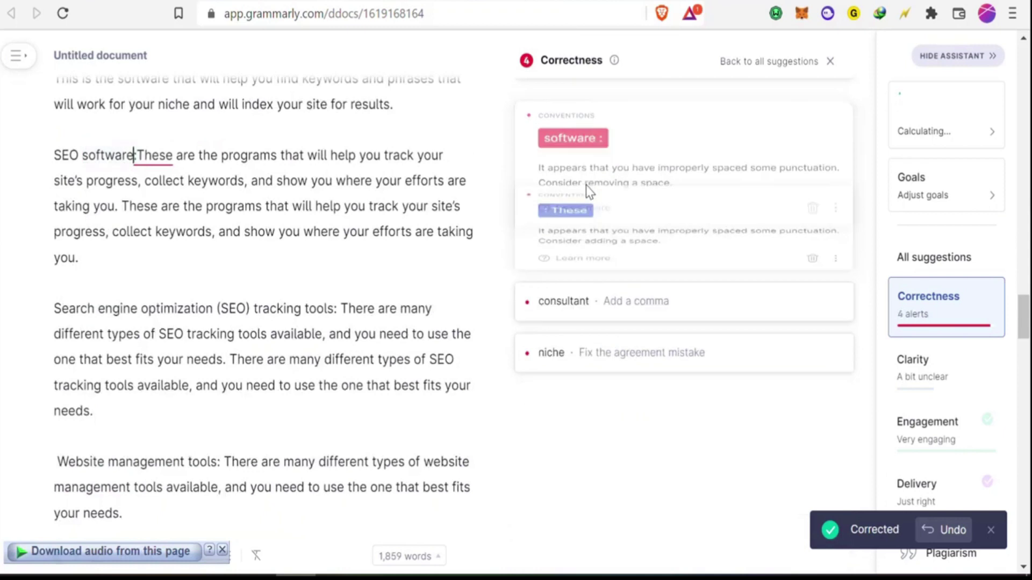
{"action": "left_click", "coordinate": [582, 129]}
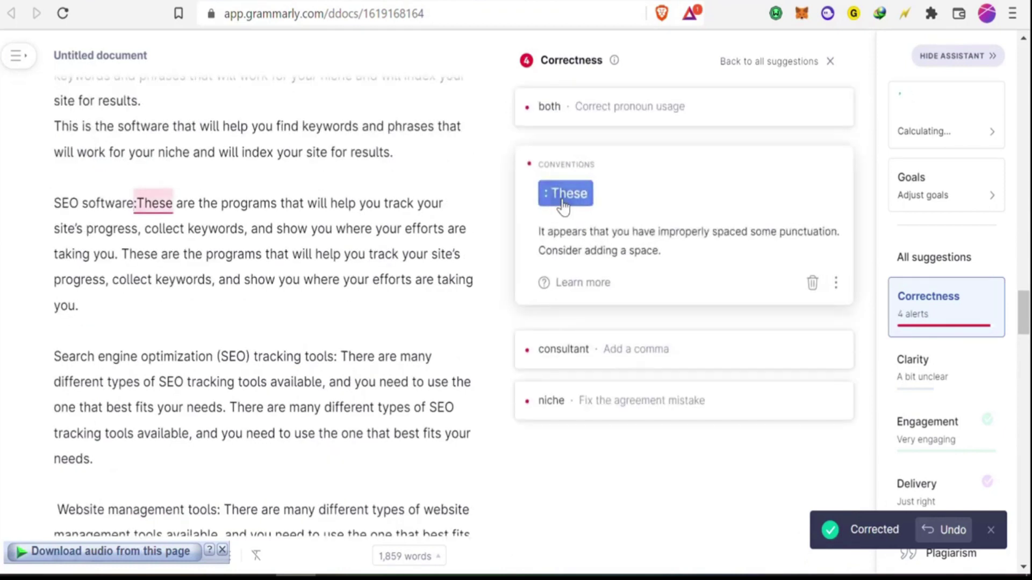
{"action": "left_click", "coordinate": [562, 200]}
{"action": "left_click", "coordinate": [568, 151]}
{"action": "left_click", "coordinate": [569, 154]}
{"action": "left_click", "coordinate": [615, 156]}
Step: In the Clarity suggestions, remove "Own", "amount of" and "definitely", and shorten "are usually what" to "usually"
{"action": "left_click", "coordinate": [955, 372]}
{"action": "left_click", "coordinate": [571, 146]}
{"action": "left_click", "coordinate": [572, 142]}
{"action": "left_click", "coordinate": [572, 143]}
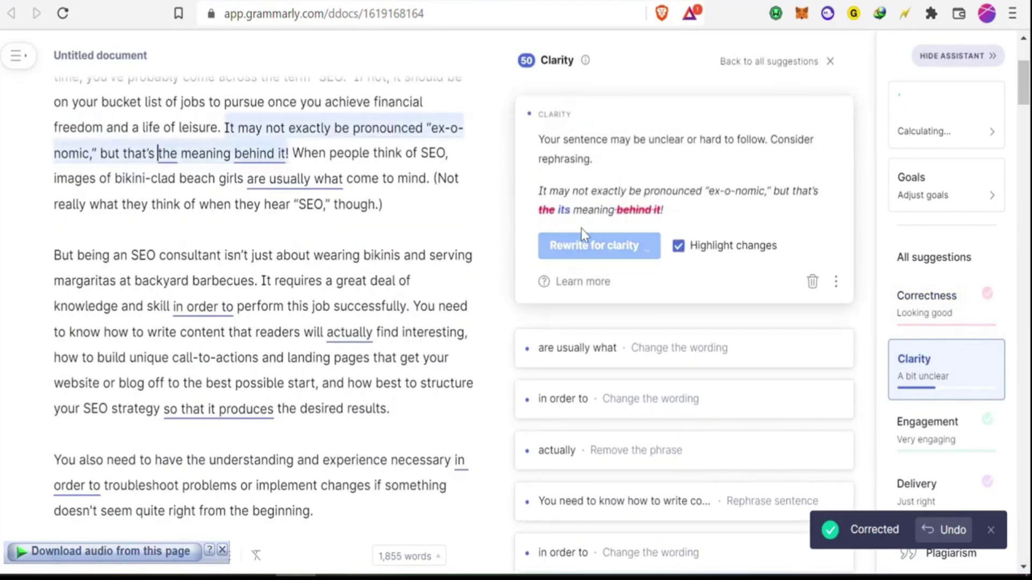
{"action": "left_click", "coordinate": [604, 348]}
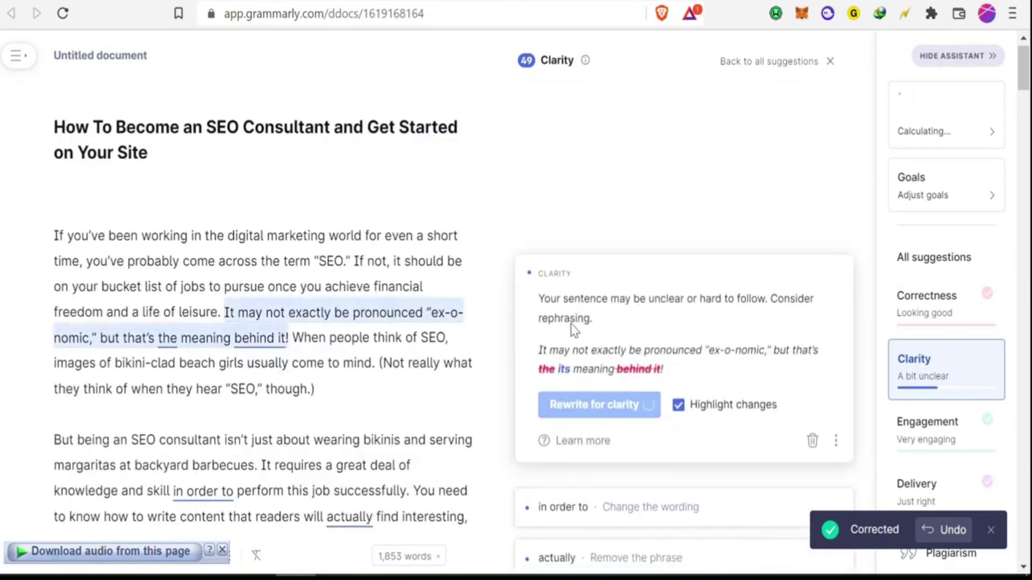
Step: Shorten both "in order to" phrases in the introduction to "to" and remove the word "actually"
{"action": "scroll", "coordinate": [509, 214], "scroll_direction": "down", "scroll_amount": 3}
{"action": "left_click", "coordinate": [619, 325]}
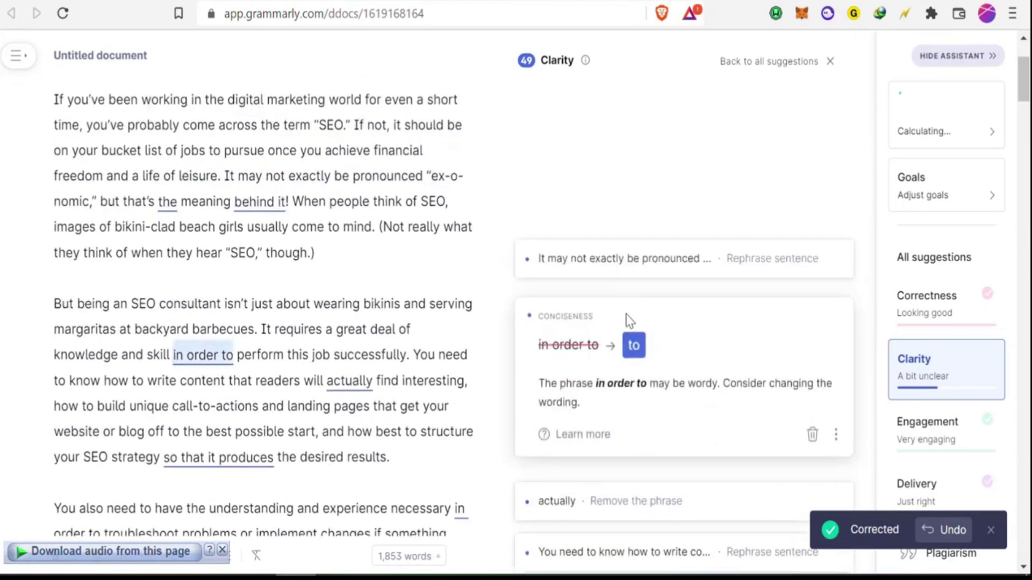
{"action": "left_click", "coordinate": [634, 348]}
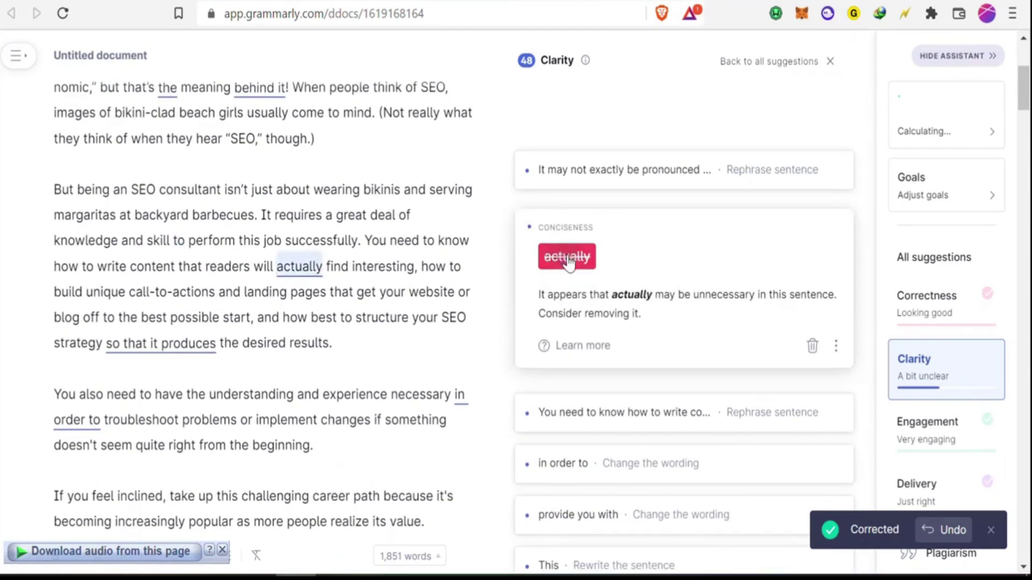
{"action": "left_click", "coordinate": [570, 257]}
{"action": "left_click", "coordinate": [594, 108]}
{"action": "left_click", "coordinate": [631, 196]}
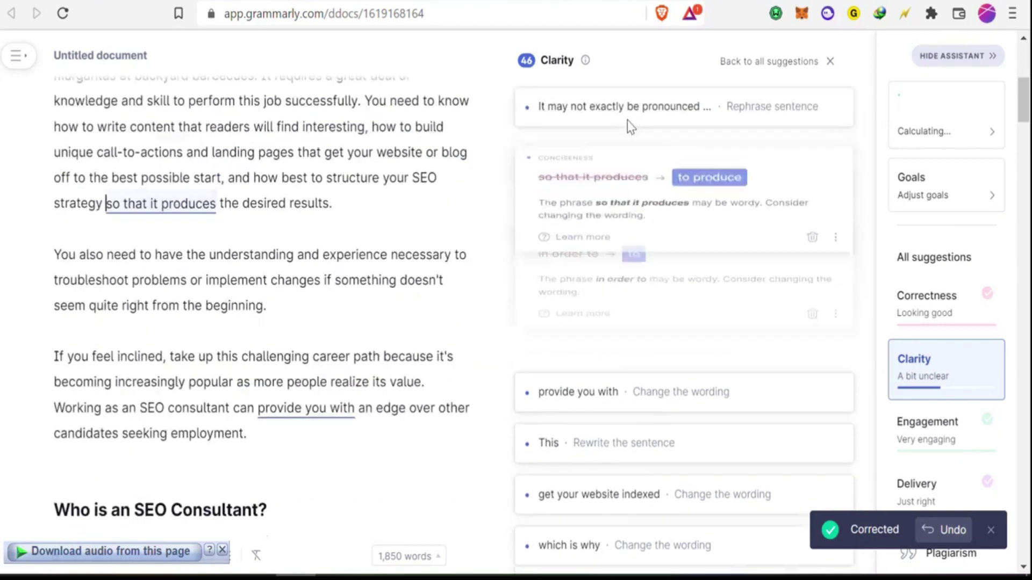
Step: Change "provide you with" to "give you" in the introduction and dismiss the unclear "This" alert under Learn SEO Fundamentals
{"action": "left_click", "coordinate": [656, 114]}
{"action": "left_click", "coordinate": [638, 347]}
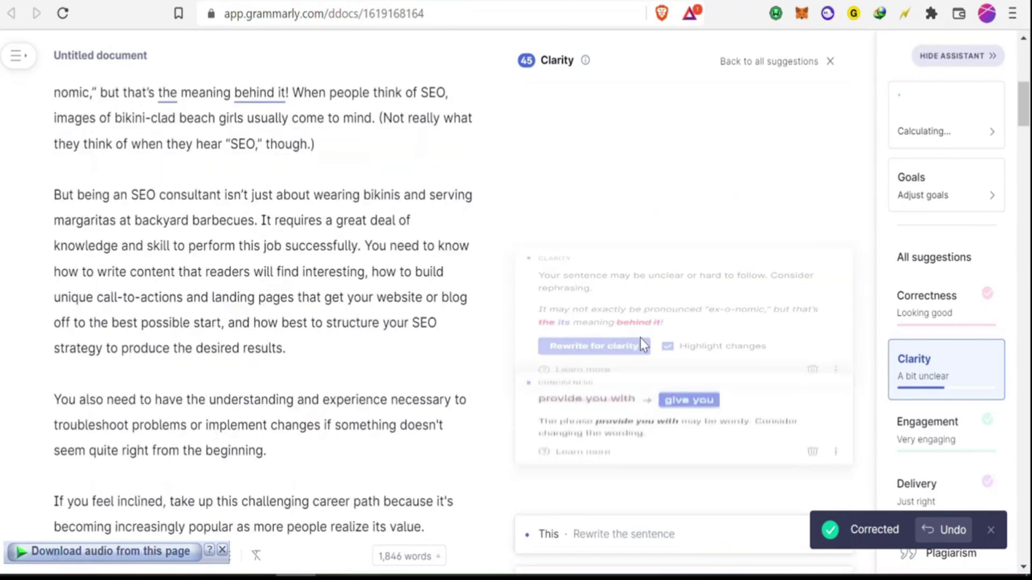
{"action": "left_click", "coordinate": [686, 341]}
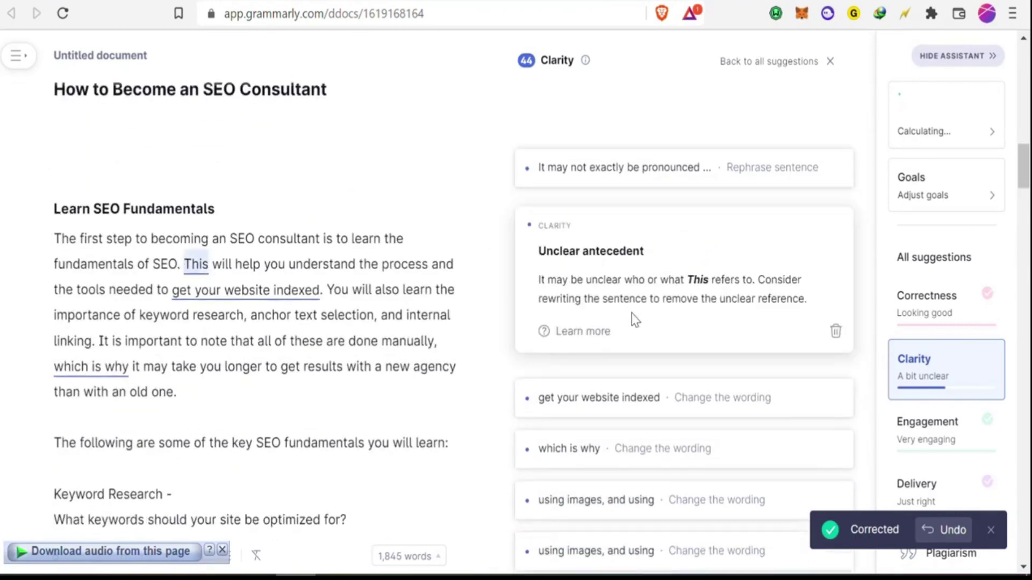
{"action": "left_click", "coordinate": [836, 333]}
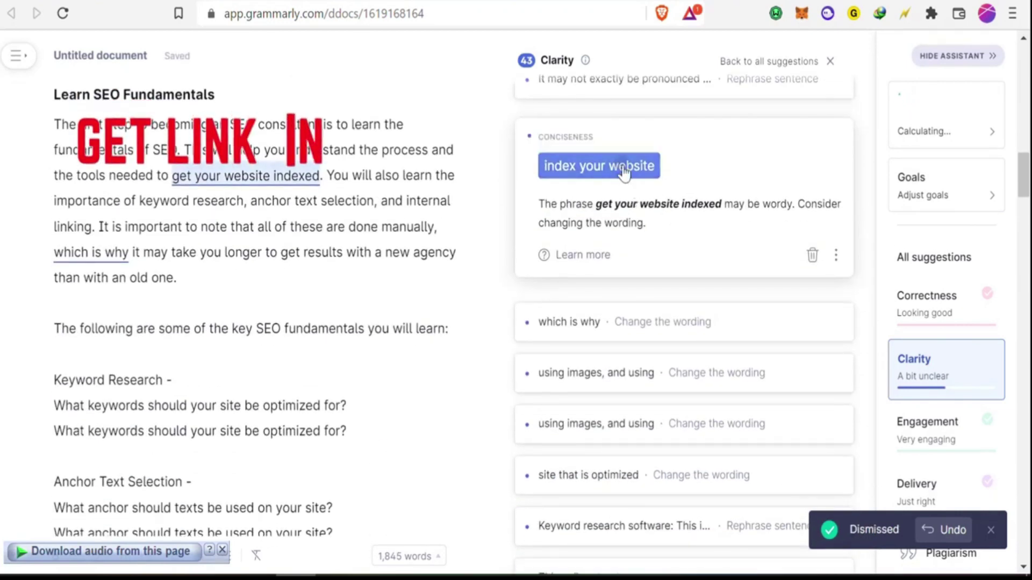
Step: Apply the shorter wordings "index your website", "so", both "images, and", and "optimized site" in the SEO fundamentals and tools sections
{"action": "left_click", "coordinate": [623, 171]}
{"action": "left_click", "coordinate": [647, 194]}
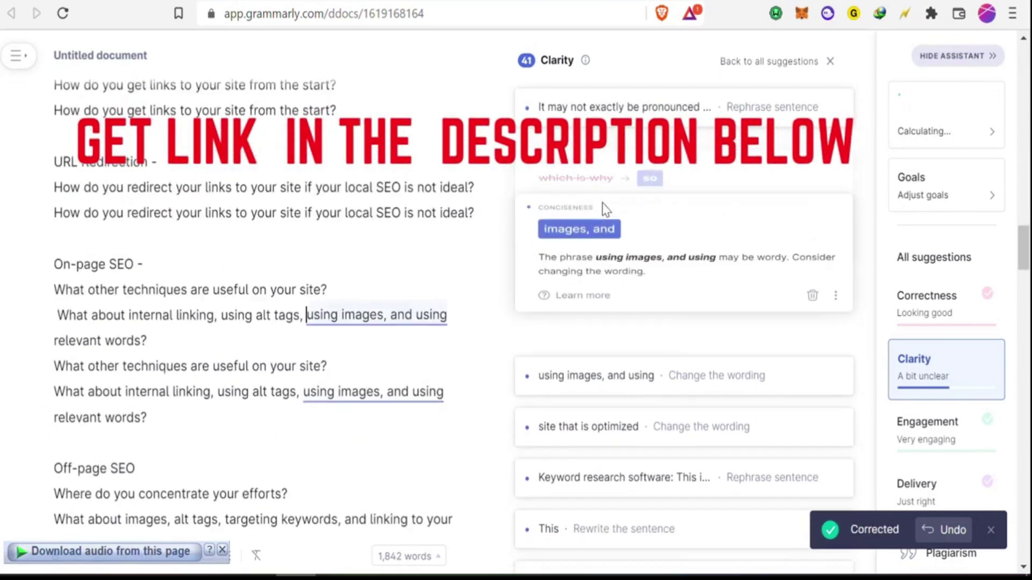
{"action": "left_click", "coordinate": [602, 203]}
{"action": "left_click", "coordinate": [599, 203]}
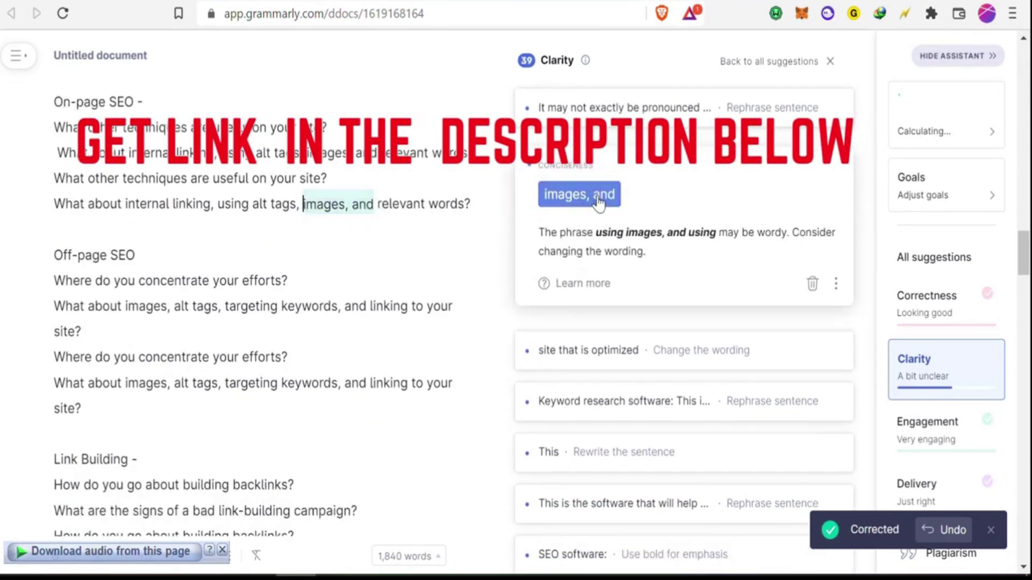
{"action": "left_click", "coordinate": [596, 201]}
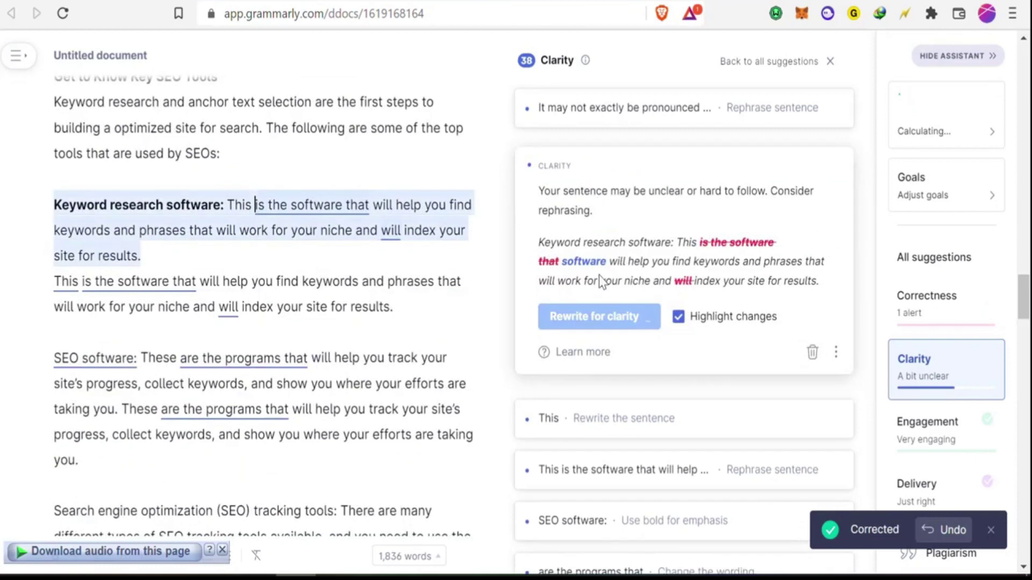
Step: Rewrite both keyword research software sentences to begin "This software will help you", and dismiss the unclear "This" alert between them
{"action": "scroll", "coordinate": [645, 316], "scroll_direction": "down", "scroll_amount": 2}
{"action": "left_click", "coordinate": [625, 334]}
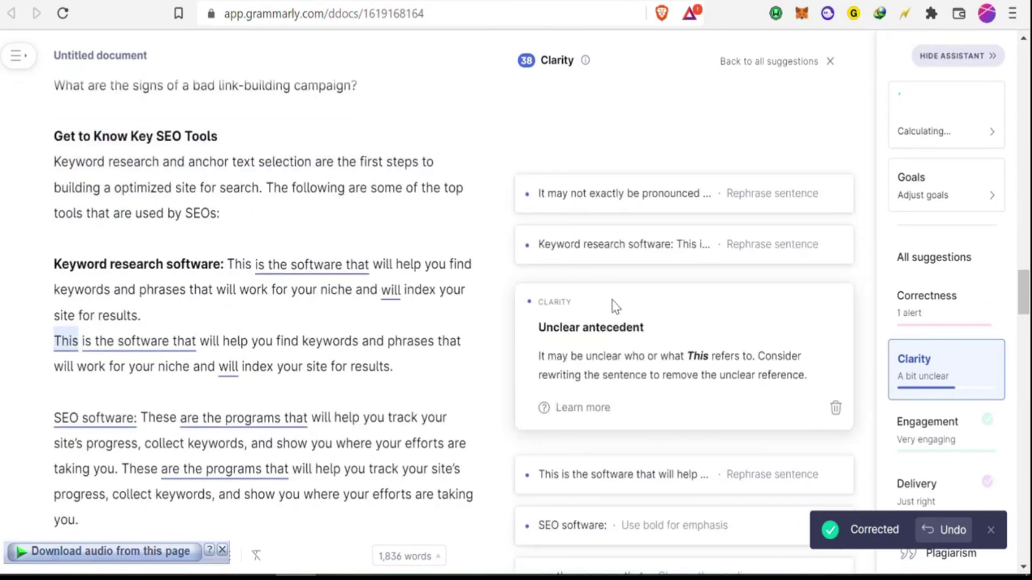
{"action": "scroll", "coordinate": [752, 269], "scroll_direction": "down", "scroll_amount": 5}
{"action": "scroll", "coordinate": [828, 172], "scroll_direction": "up", "scroll_amount": 3}
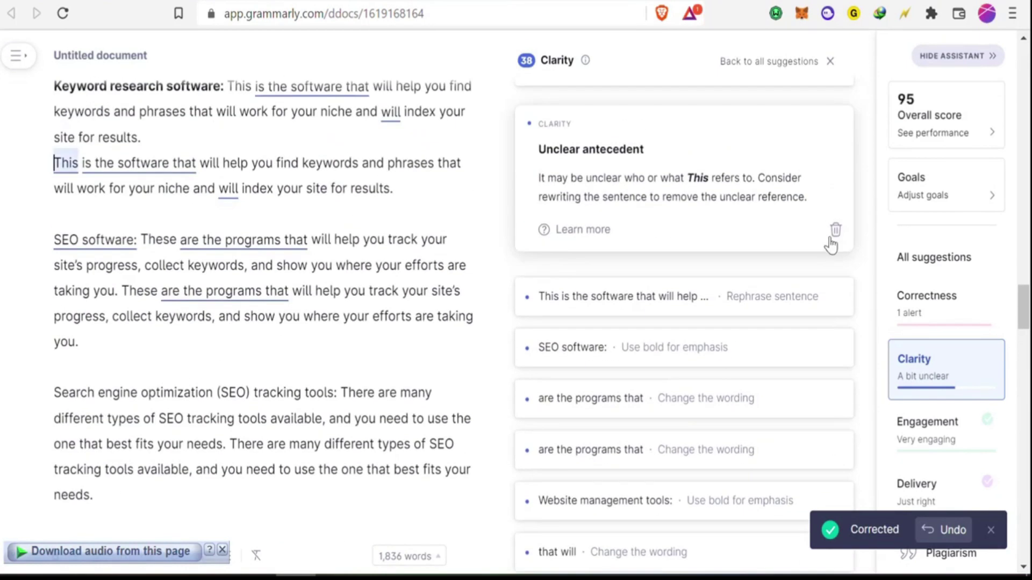
{"action": "left_click", "coordinate": [832, 230]}
{"action": "left_click", "coordinate": [602, 271]}
{"action": "left_click", "coordinate": [610, 230]}
Step: Bold the "SEO software" lead-in and shorten both "are the programs that" phrases to "programs"
{"action": "left_click", "coordinate": [580, 201]}
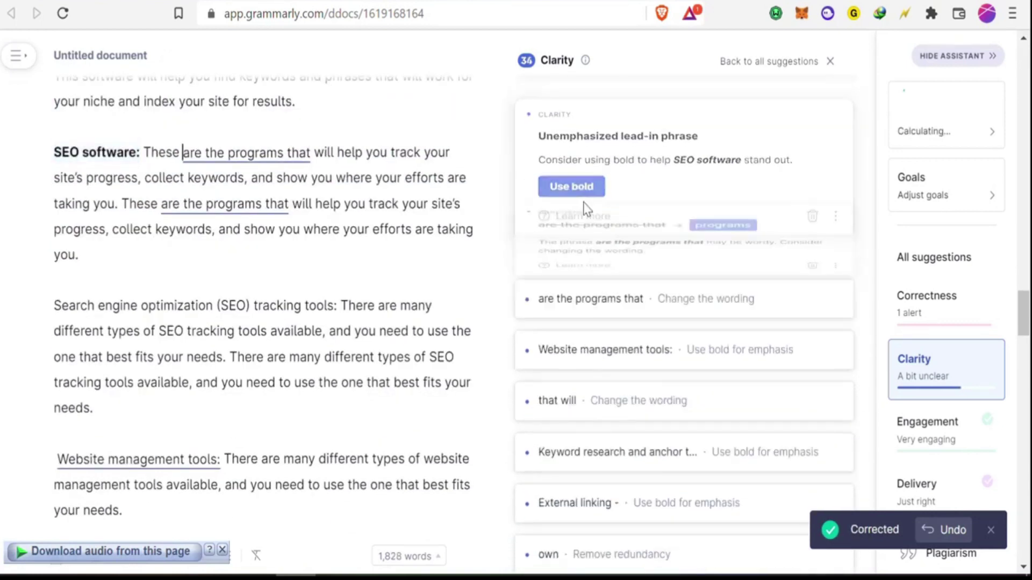
{"action": "left_click", "coordinate": [701, 151]}
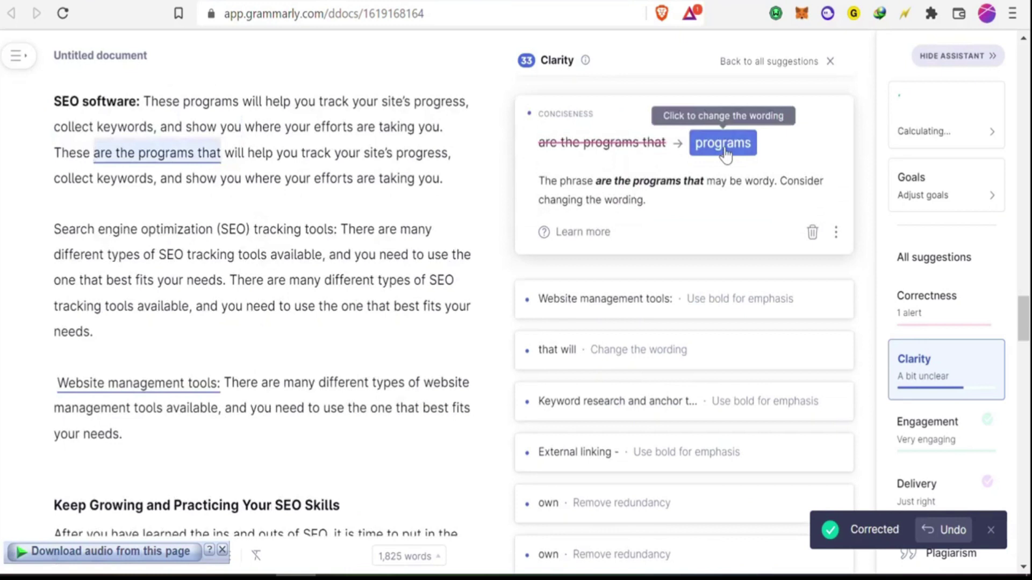
{"action": "left_click", "coordinate": [703, 159]}
Step: Bold the "Website management tools", "Keyword research and anchor text selection" and "External linking" lead-ins, and change "that will" to "to"
{"action": "left_click", "coordinate": [585, 268]}
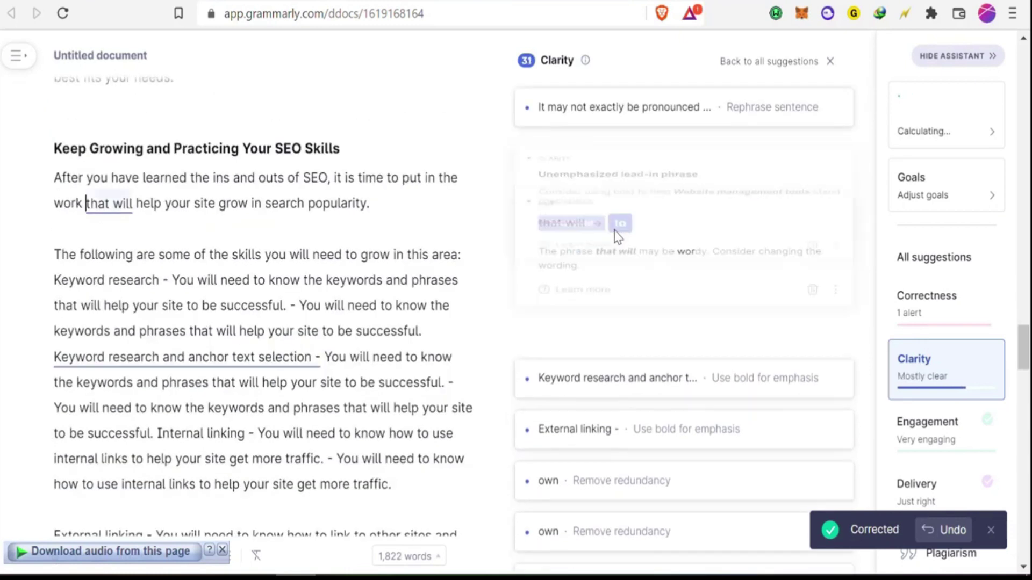
{"action": "left_click", "coordinate": [621, 194]}
{"action": "left_click", "coordinate": [595, 275]}
{"action": "left_click", "coordinate": [570, 252]}
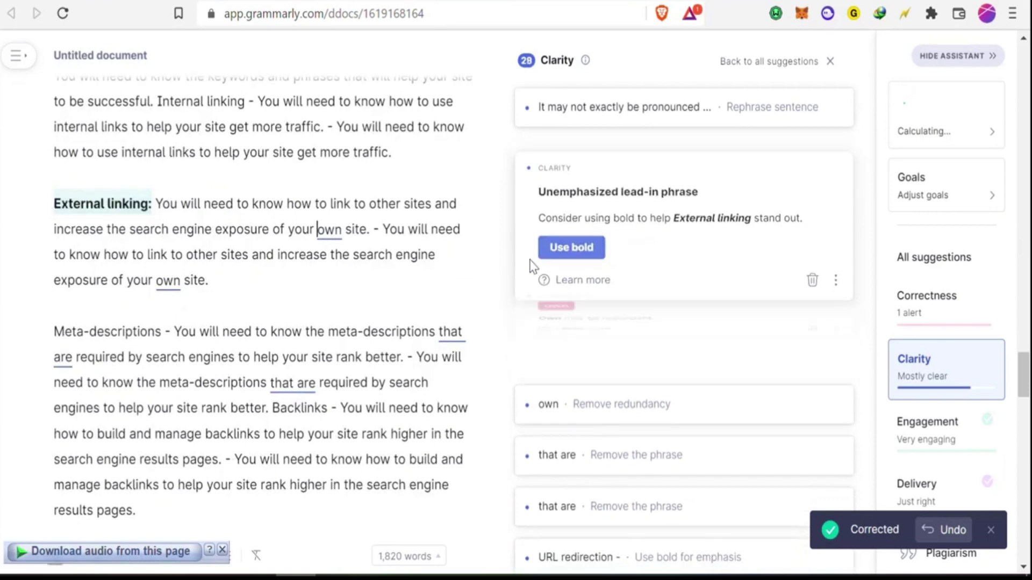
Step: Remove each flagged "own" and "that are" from the external linking, meta-descriptions and URL redirection items, and bold the "URL redirection" lead-in
{"action": "left_click", "coordinate": [556, 196]}
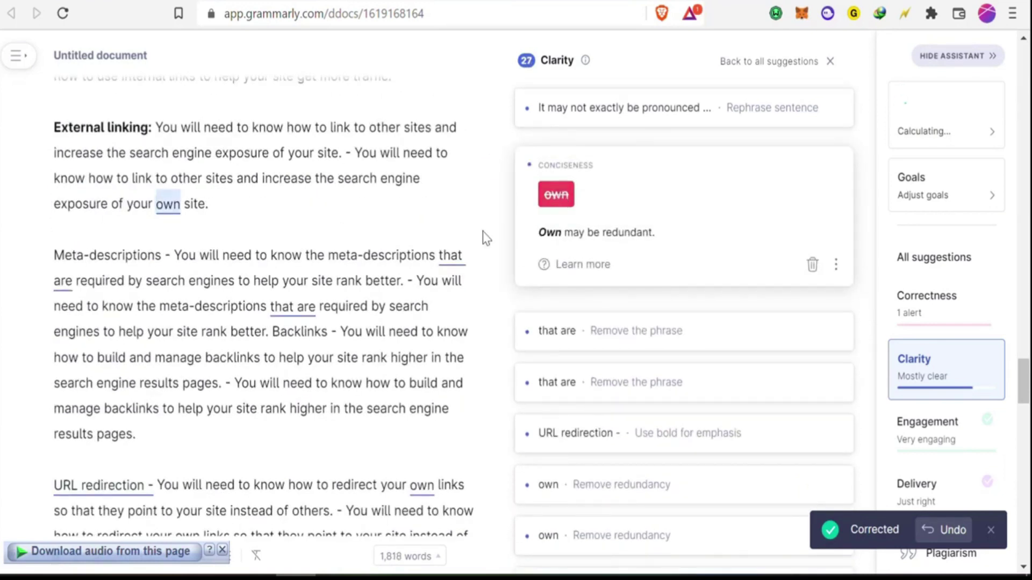
{"action": "left_click", "coordinate": [565, 196]}
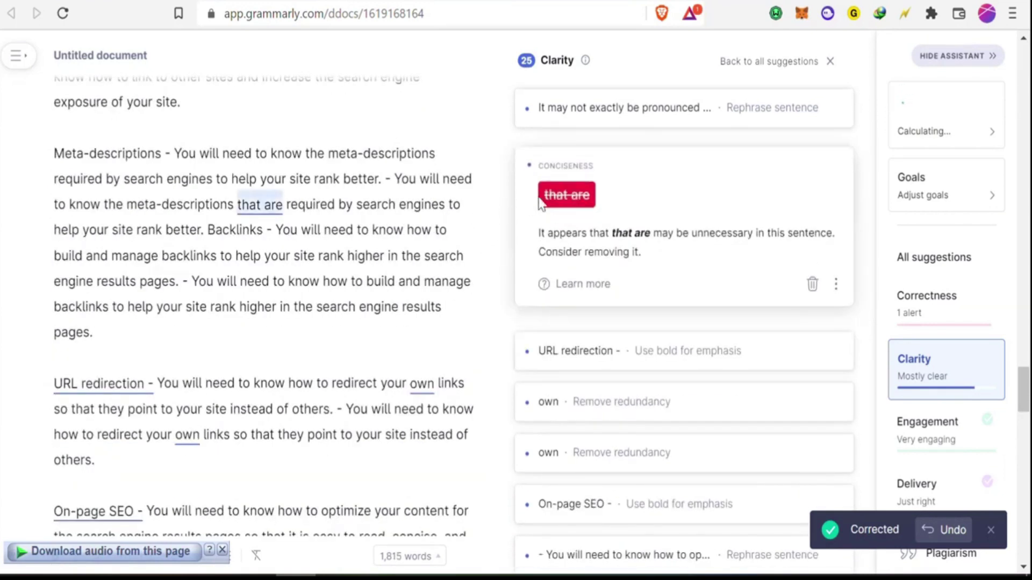
{"action": "left_click", "coordinate": [541, 200]}
{"action": "left_click", "coordinate": [559, 251]}
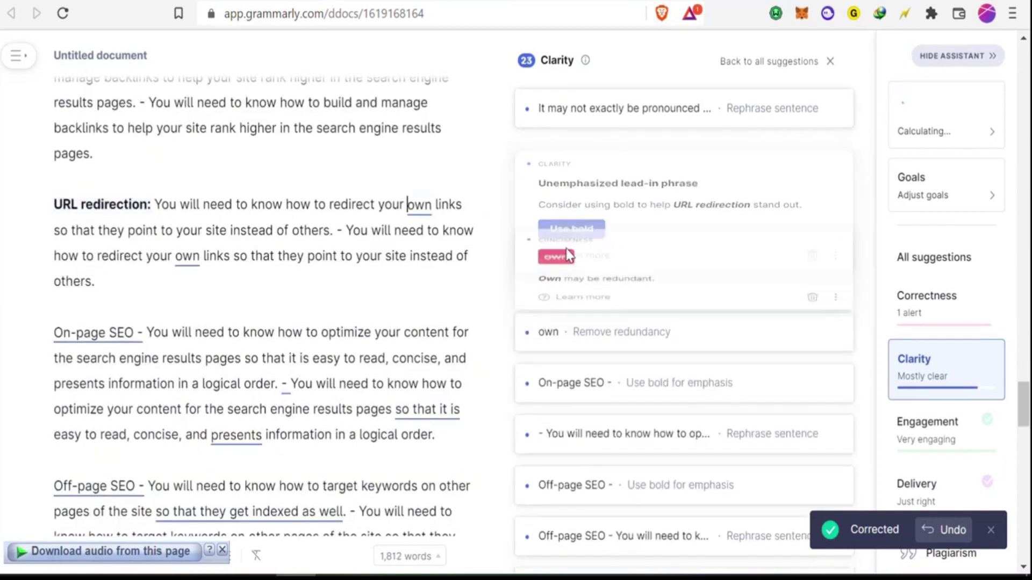
{"action": "left_click", "coordinate": [561, 204]}
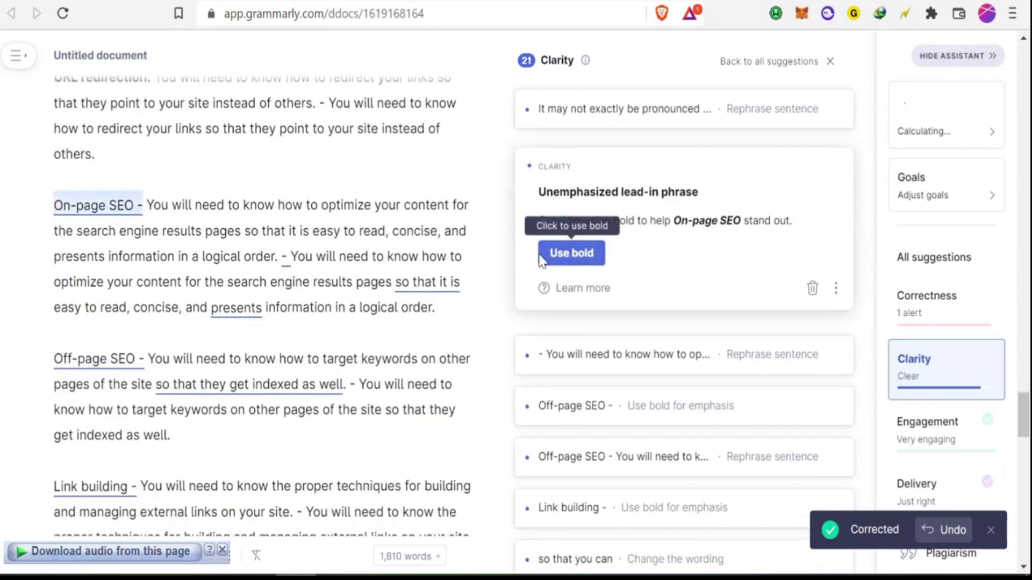
Step: Bold the "On-page SEO" lead-in and rewrite that item's second sentence for clarity
{"action": "left_click", "coordinate": [553, 301]}
{"action": "left_click", "coordinate": [643, 195]}
{"action": "left_click", "coordinate": [594, 318]}
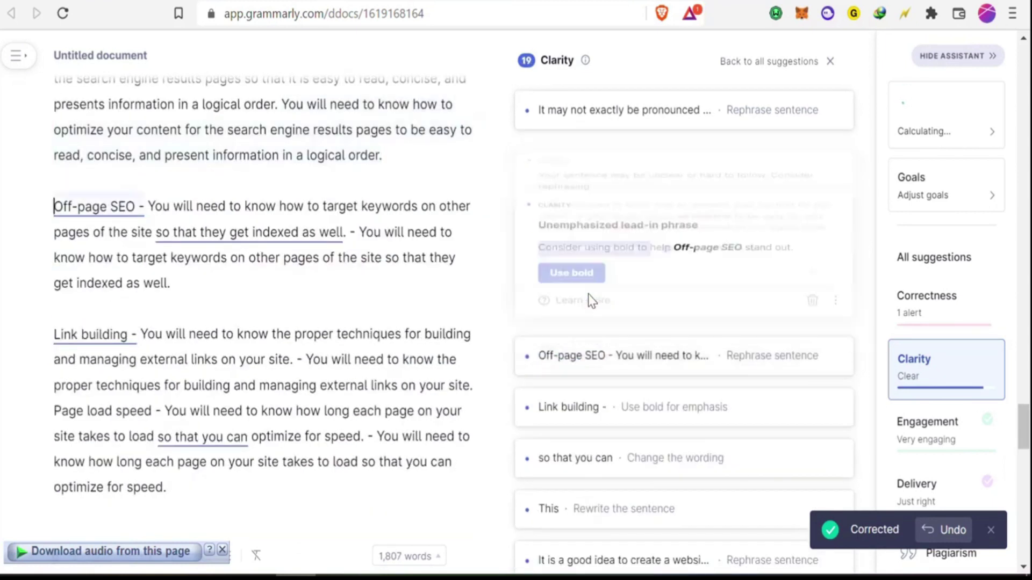
Step: Bold the "Off-page SEO" and "Link building" lead-ins, and try to rewrite the off-page sentence for clarity
{"action": "left_click", "coordinate": [573, 255]}
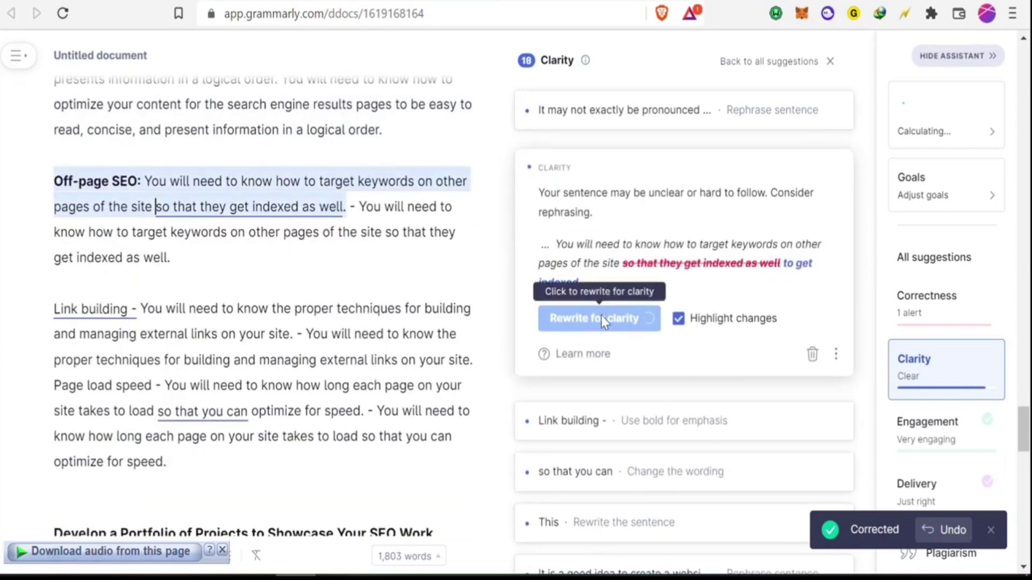
{"action": "left_click", "coordinate": [553, 330]}
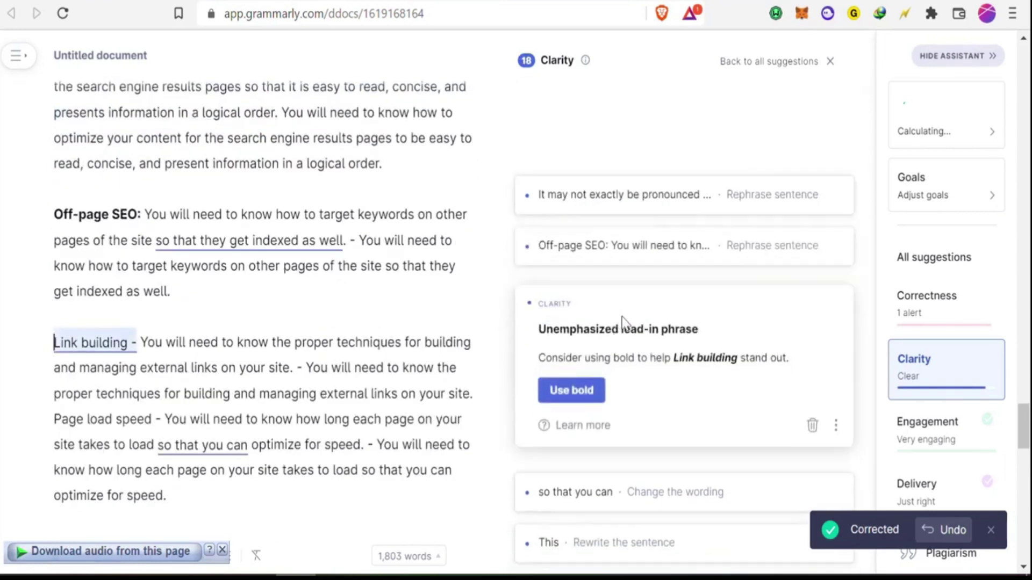
{"action": "left_click", "coordinate": [588, 396]}
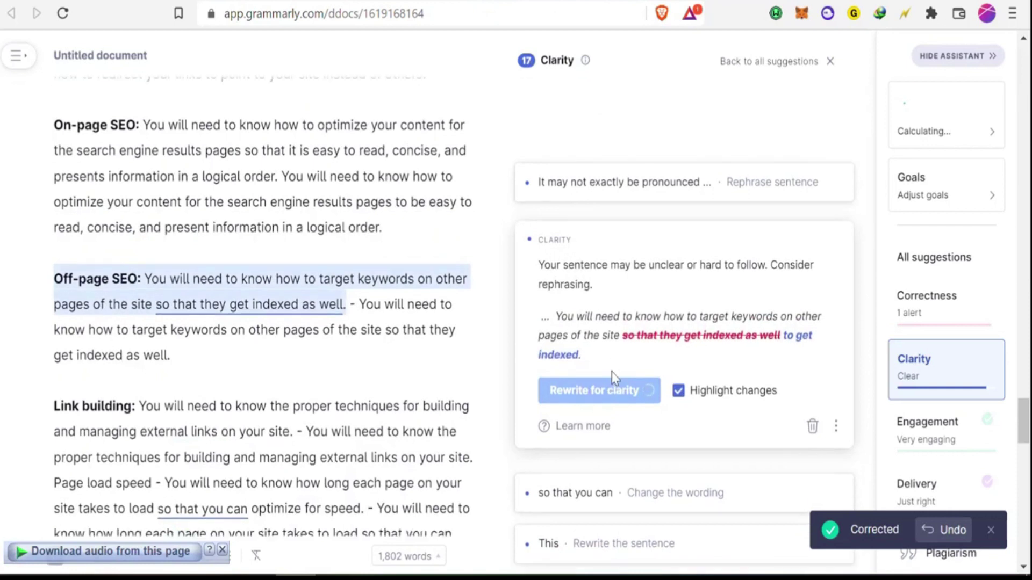
Step: Rewrite the "SEO samples" sentence for clarity, dismiss the portfolio section's "This" alert, and shorten "so that you can" to "to"
{"action": "scroll", "coordinate": [580, 268], "scroll_direction": "down", "scroll_amount": 5}
{"action": "left_click", "coordinate": [579, 268]}
{"action": "left_click", "coordinate": [598, 356]}
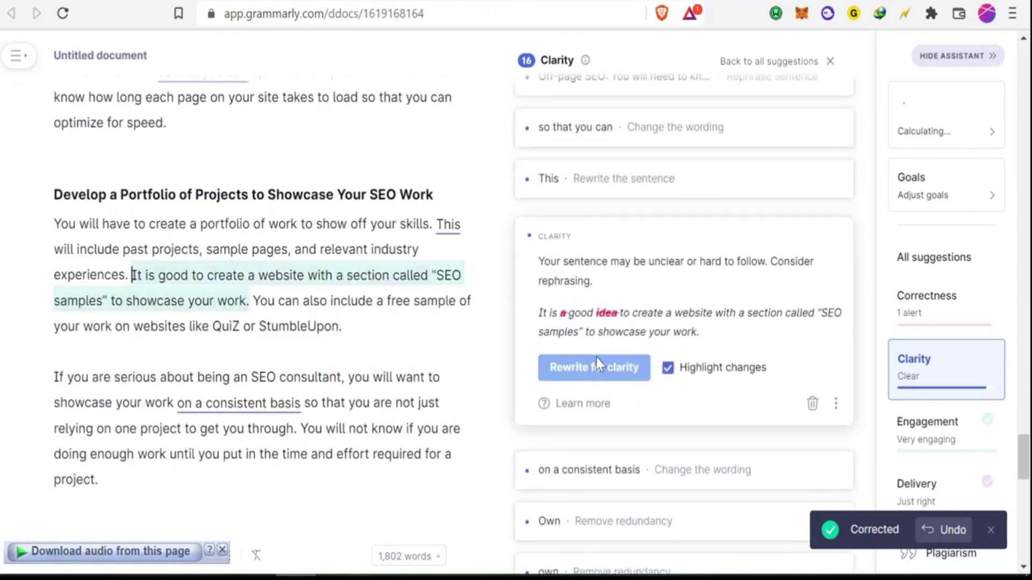
{"action": "left_click", "coordinate": [826, 293]}
{"action": "left_click", "coordinate": [663, 195]}
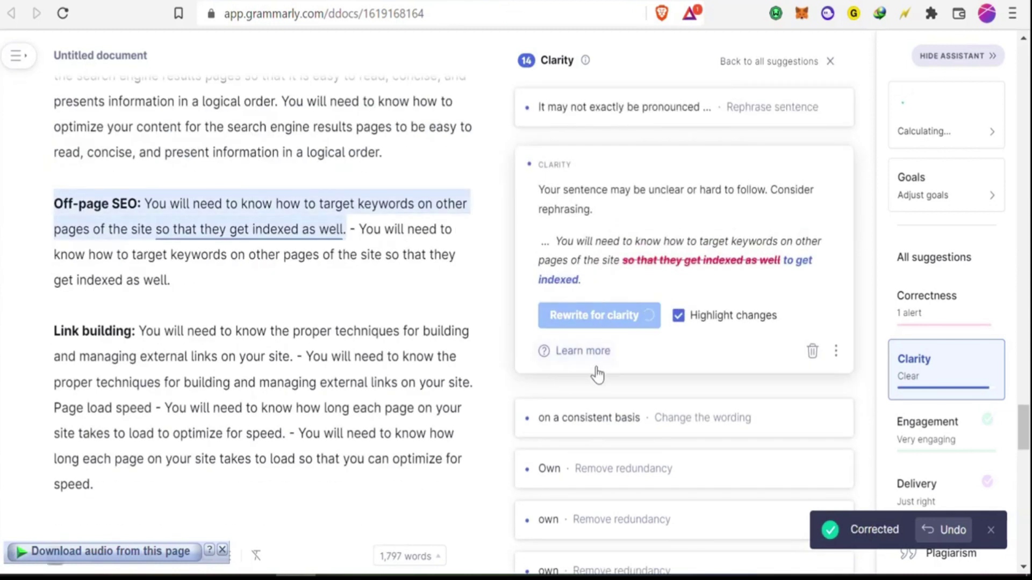
Step: Shorten "on a consistent basis" to "consistently" and remove the three flagged uses of "own" in the website optimization heading and paragraph
{"action": "left_click", "coordinate": [594, 416]}
{"action": "left_click", "coordinate": [579, 417]}
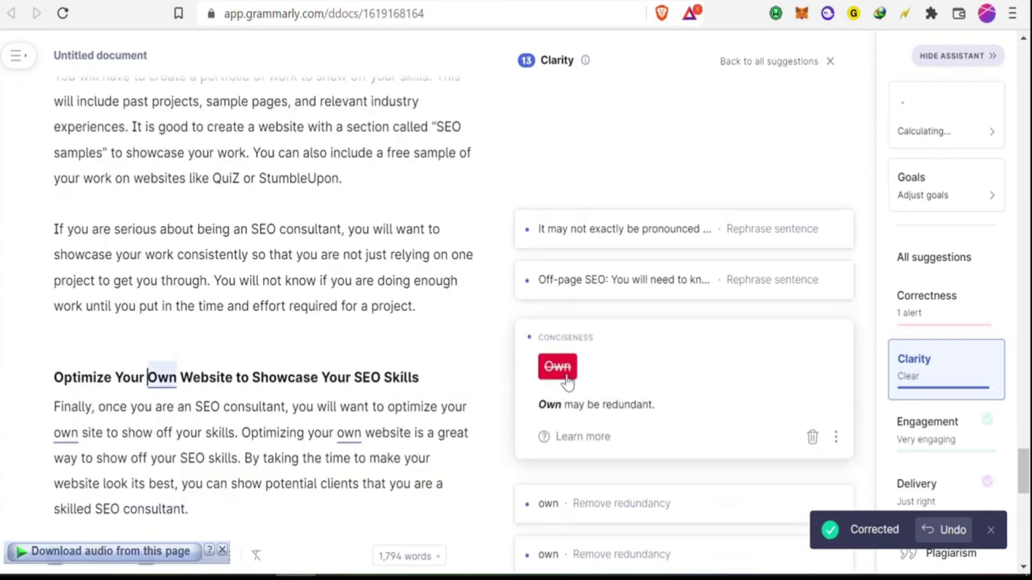
{"action": "left_click", "coordinate": [556, 368]}
{"action": "left_click", "coordinate": [557, 377]}
{"action": "left_click", "coordinate": [565, 371]}
Step: Rewrite the optimization tips opening as "You can do many things", and replace "make sure" with "ensure" and "are using" with "use"
{"action": "left_click", "coordinate": [596, 446]}
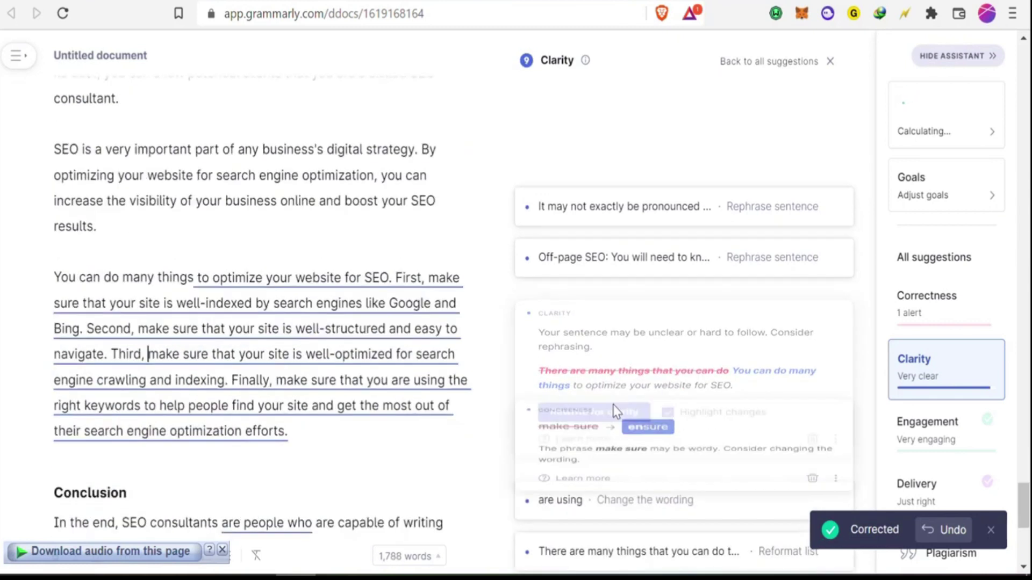
{"action": "left_click", "coordinate": [641, 346]}
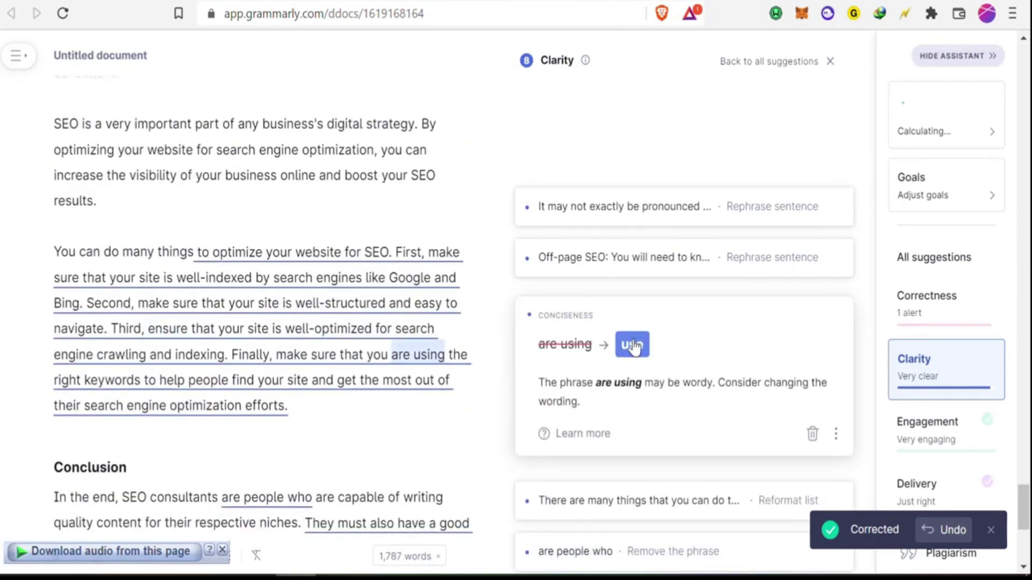
{"action": "left_click", "coordinate": [629, 345]}
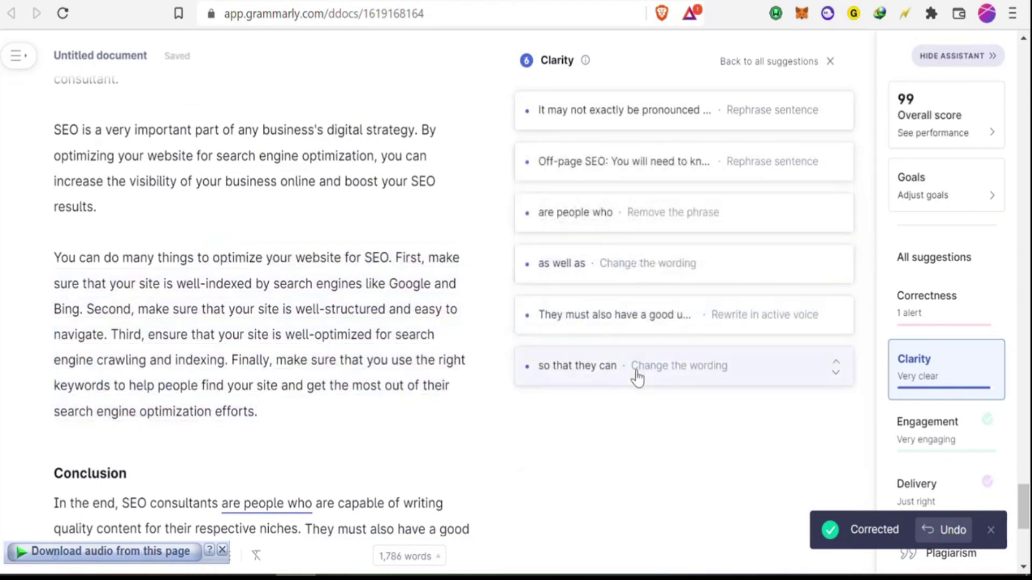
Step: In the conclusion, shorten "so that they can" and "as well as", make the search engine content sentence active, and remove "are people who"
{"action": "left_click", "coordinate": [636, 371]}
{"action": "left_click", "coordinate": [667, 375]}
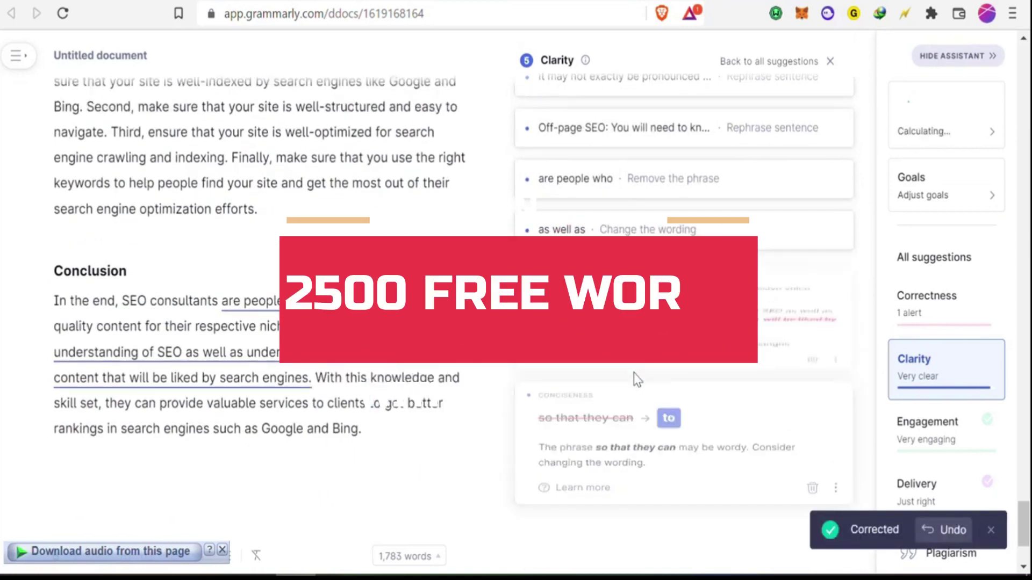
{"action": "left_click", "coordinate": [641, 437]}
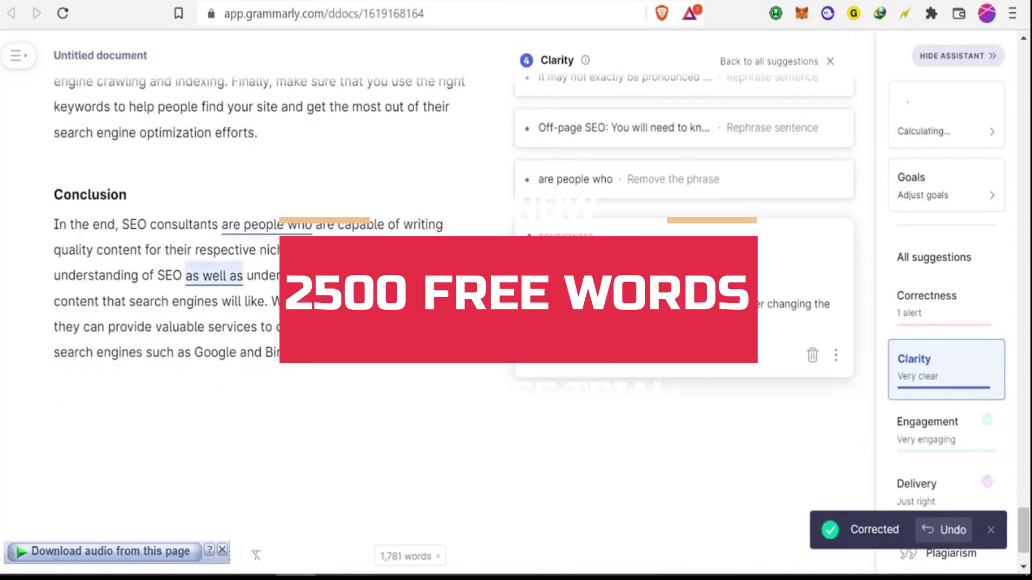
{"action": "left_click", "coordinate": [635, 267]}
{"action": "left_click", "coordinate": [605, 215]}
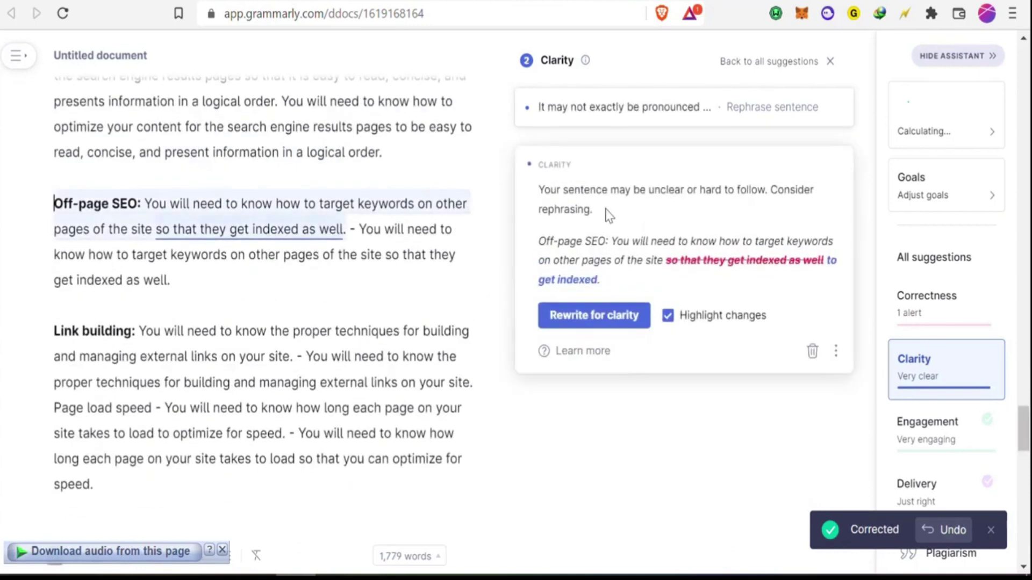
Step: Rewrite the Off-page SEO sentence to end with "to get indexed" and the "ex-o-nomic" sentence to say "that's its meaning"
{"action": "left_click", "coordinate": [595, 315]}
{"action": "left_click", "coordinate": [594, 245]}
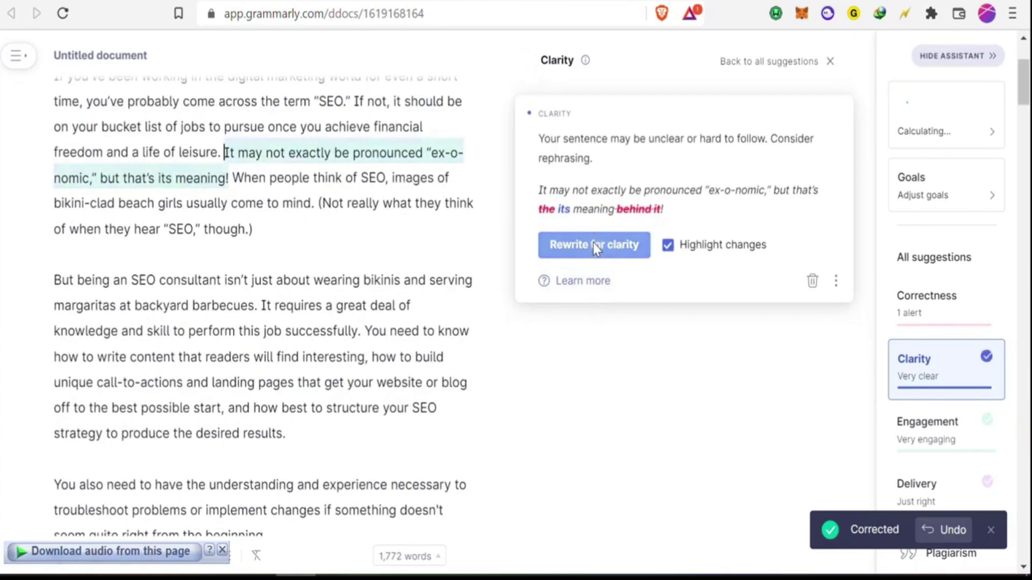
Step: Correct "a optimized" to "an optimized" and reformat the website optimization tips as a numbered list
{"action": "scroll", "coordinate": [409, 250], "scroll_direction": "up", "scroll_amount": 3}
{"action": "scroll", "coordinate": [409, 250], "scroll_direction": "down", "scroll_amount": 6}
{"action": "left_click", "coordinate": [905, 316]}
{"action": "left_click", "coordinate": [651, 148]}
{"action": "left_click", "coordinate": [917, 375]}
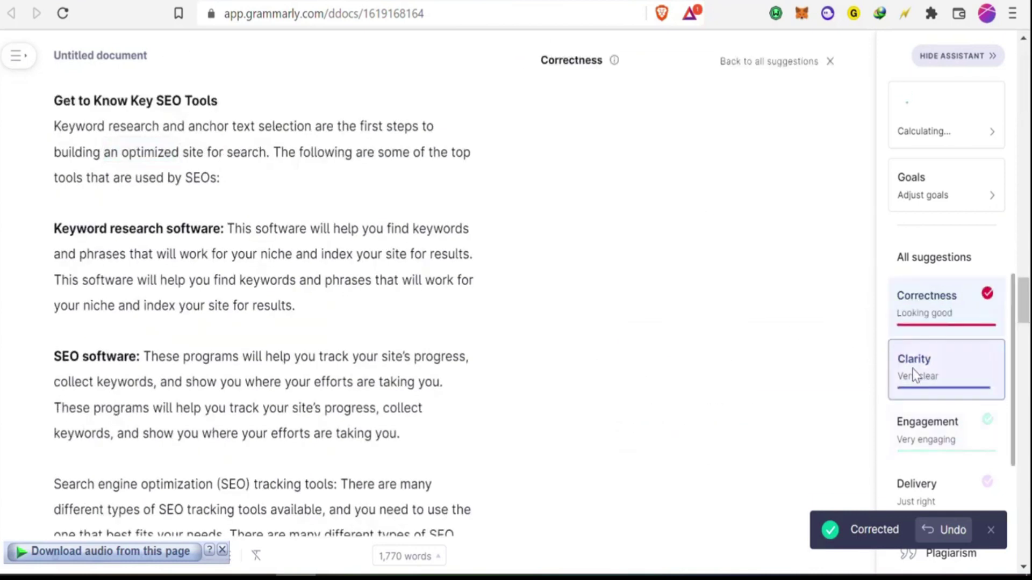
{"action": "left_click", "coordinate": [568, 348]}
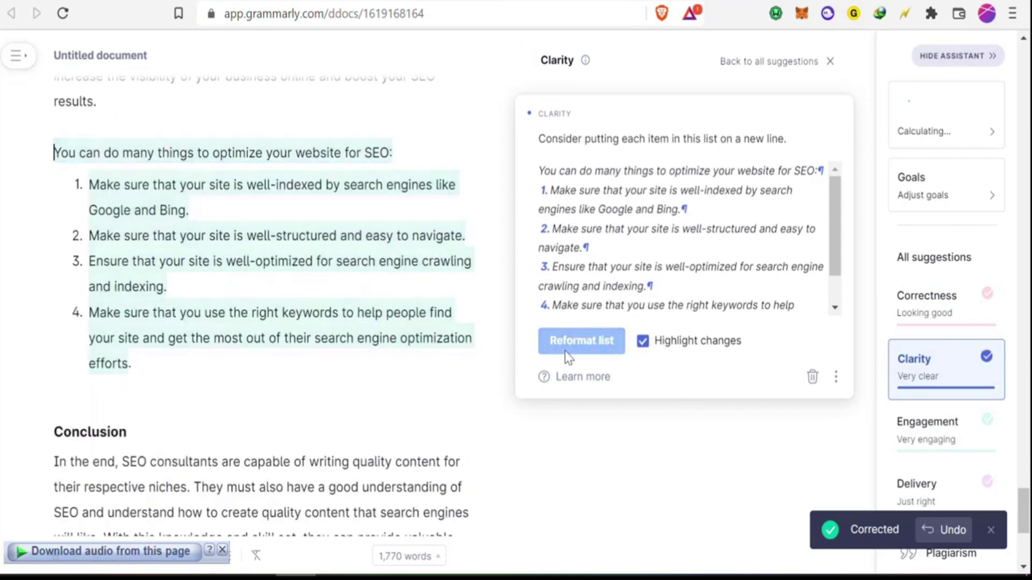
Step: Review the Engagement and Delivery suggestions and run the plagiarism check on the article
{"action": "left_click", "coordinate": [944, 456]}
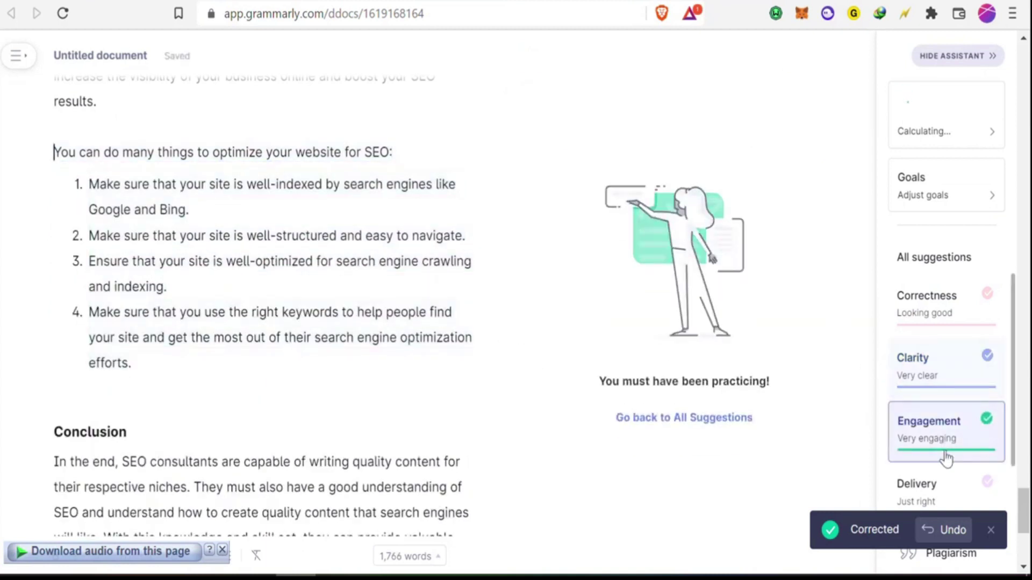
{"action": "left_click", "coordinate": [956, 479]}
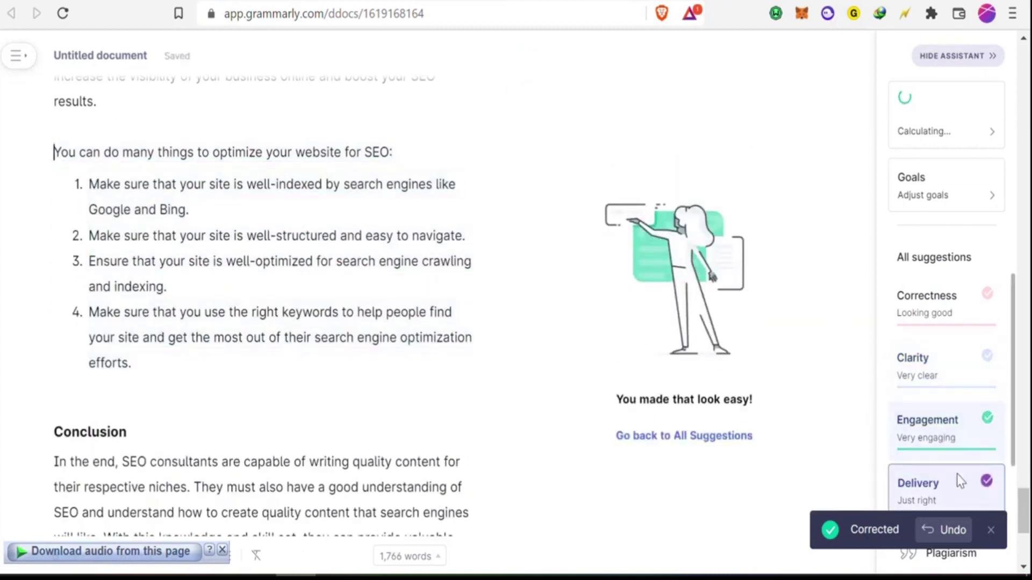
{"action": "left_click", "coordinate": [990, 529]}
{"action": "left_click", "coordinate": [951, 556]}
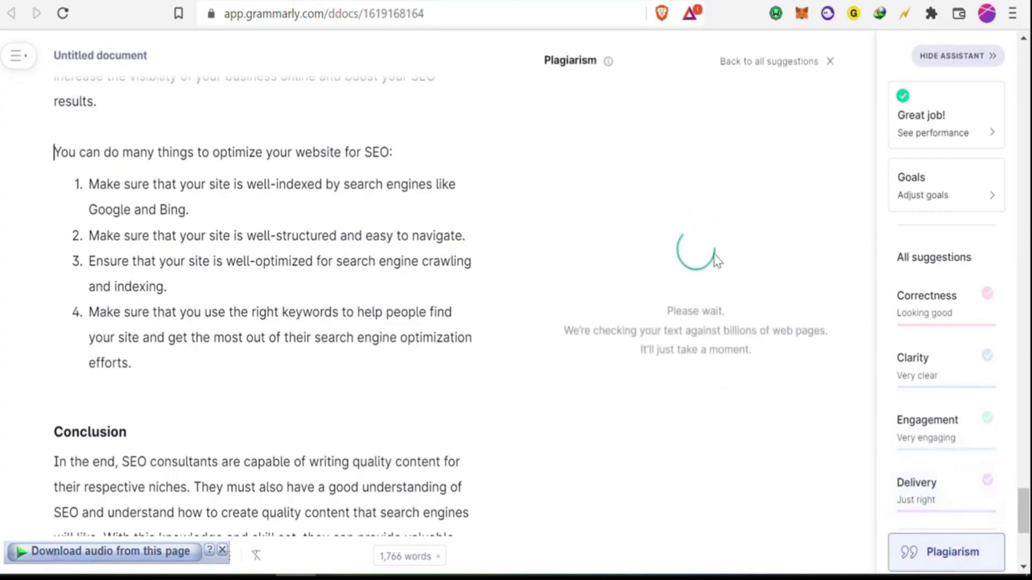
Step: Copy the entire article from Grammarly into Quetext's text box and run the plagiarism check there
{"action": "scroll", "coordinate": [308, 298], "scroll_direction": "down", "scroll_amount": 6}
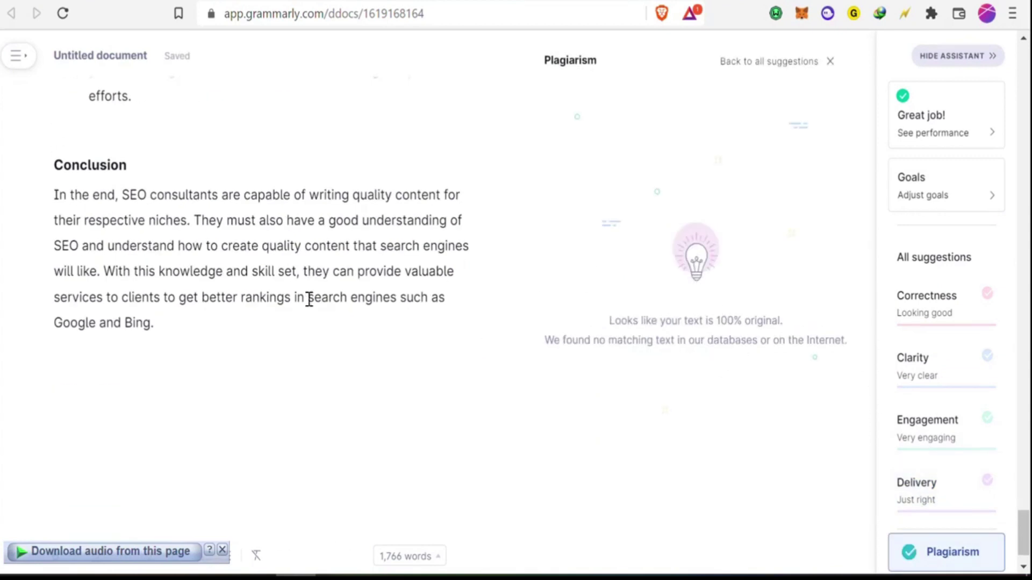
{"action": "scroll", "coordinate": [363, 304], "scroll_direction": "up", "scroll_amount": 8}
{"action": "scroll", "coordinate": [431, 222], "scroll_direction": "up", "scroll_amount": 10}
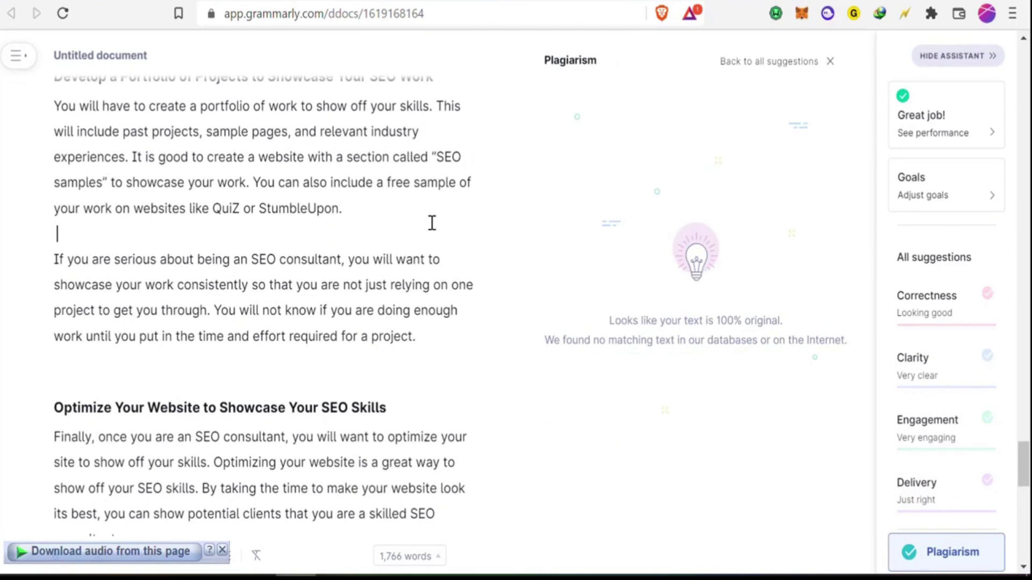
{"action": "key", "text": "ctrl+a"}
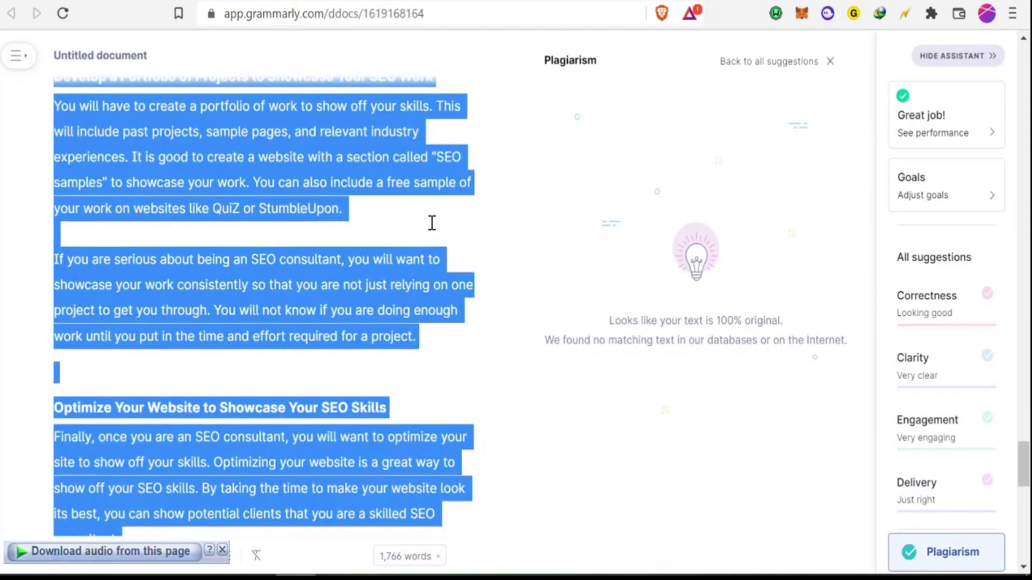
{"action": "key", "text": "alt+Tab"}
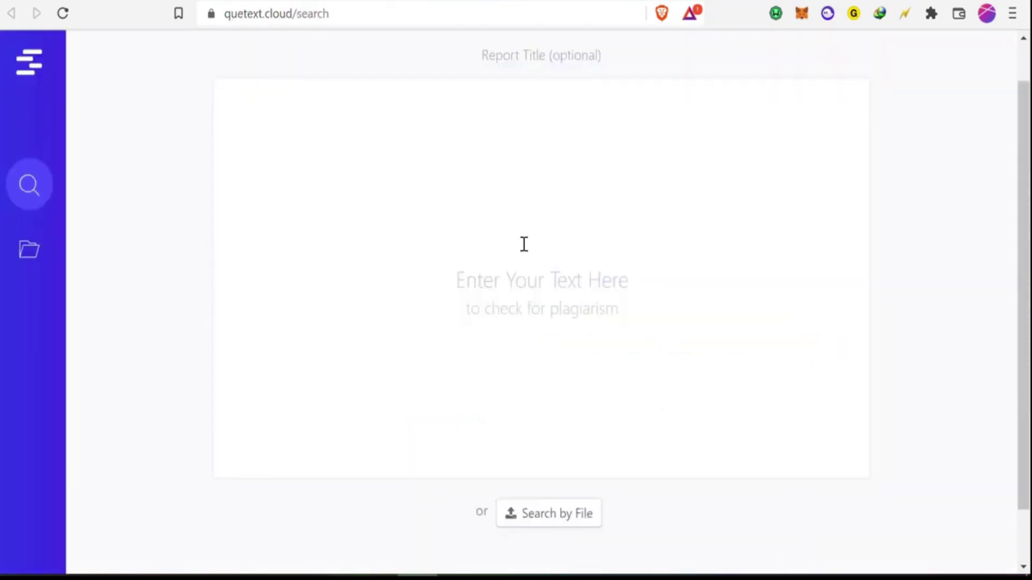
{"action": "left_click", "coordinate": [401, 161]}
{"action": "key", "text": "ctrl+v"}
{"action": "scroll", "coordinate": [595, 344], "scroll_direction": "down", "scroll_amount": 3}
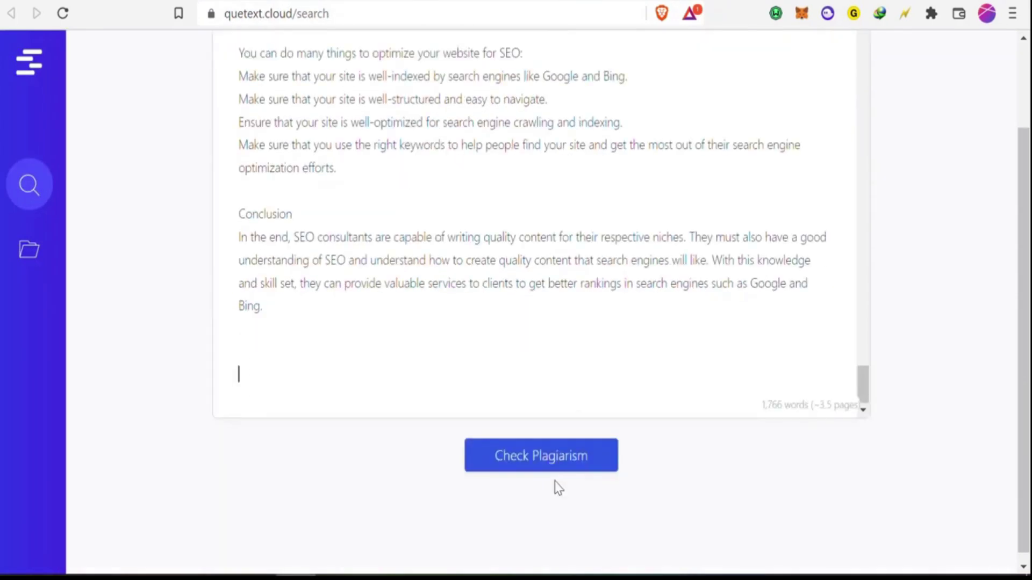
{"action": "left_click", "coordinate": [550, 452]}
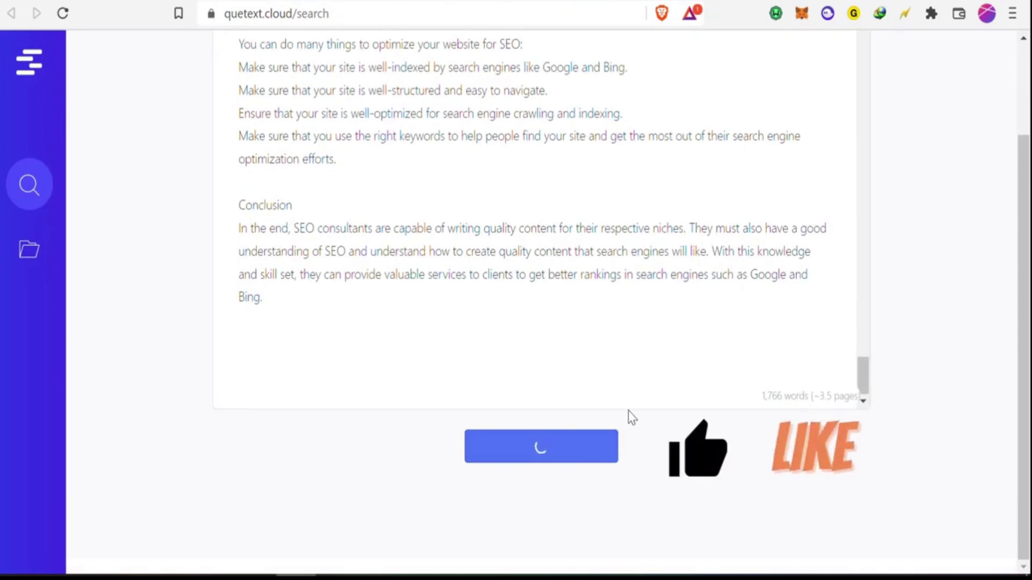
{"action": "scroll", "coordinate": [170, 260], "scroll_direction": "up", "scroll_amount": 3}
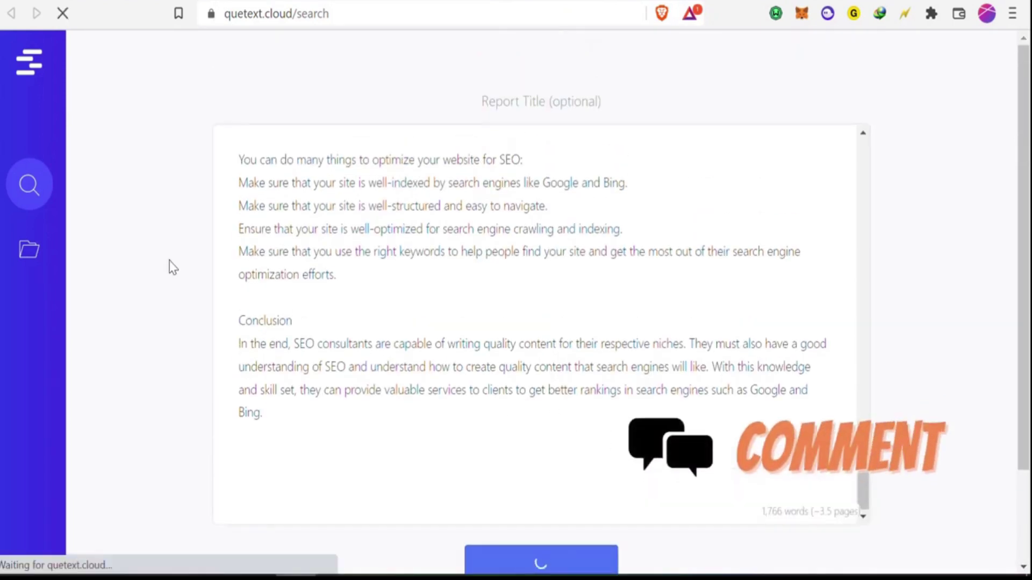
{"action": "scroll", "coordinate": [117, 180], "scroll_direction": "down", "scroll_amount": 2}
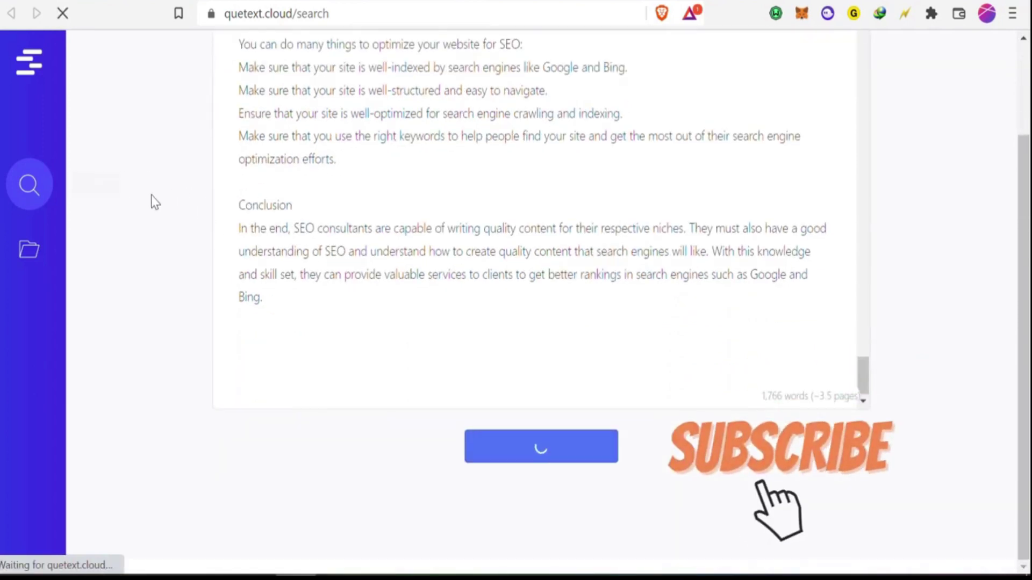
{"action": "scroll", "coordinate": [161, 174], "scroll_direction": "up", "scroll_amount": 2}
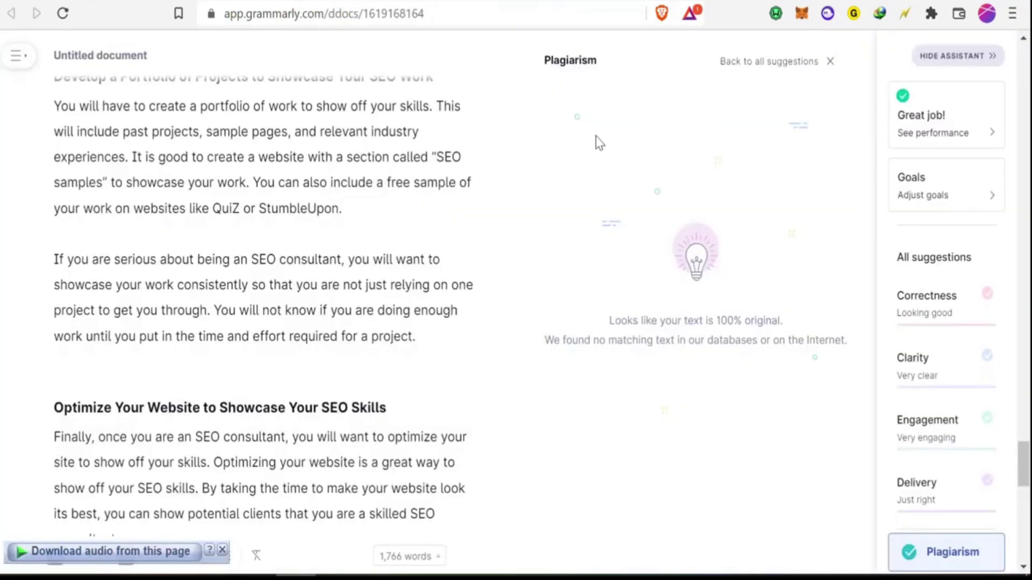
{"action": "scroll", "coordinate": [352, 275], "scroll_direction": "down", "scroll_amount": 8}
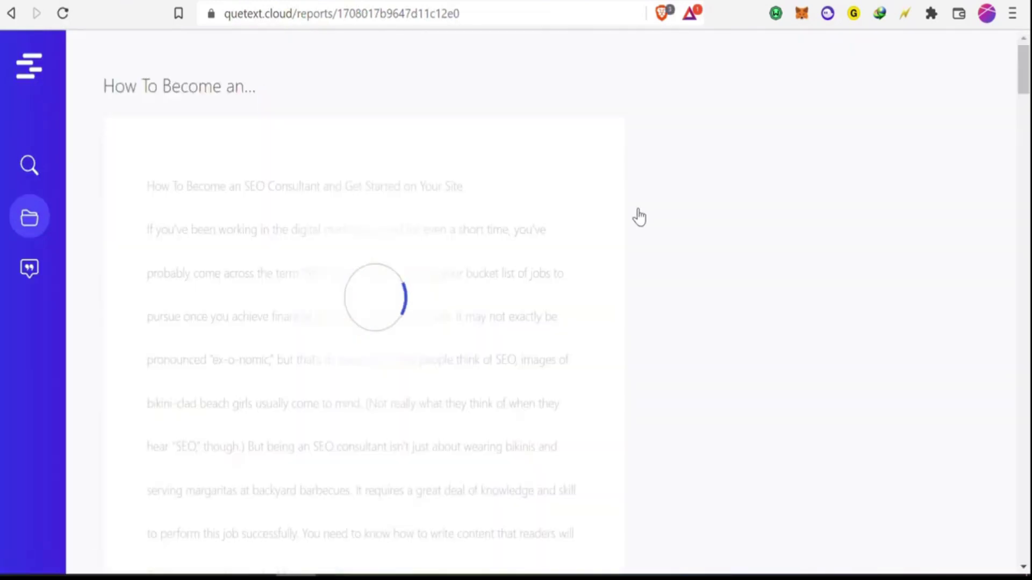
{"action": "scroll", "coordinate": [639, 217], "scroll_direction": "down", "scroll_amount": 15}
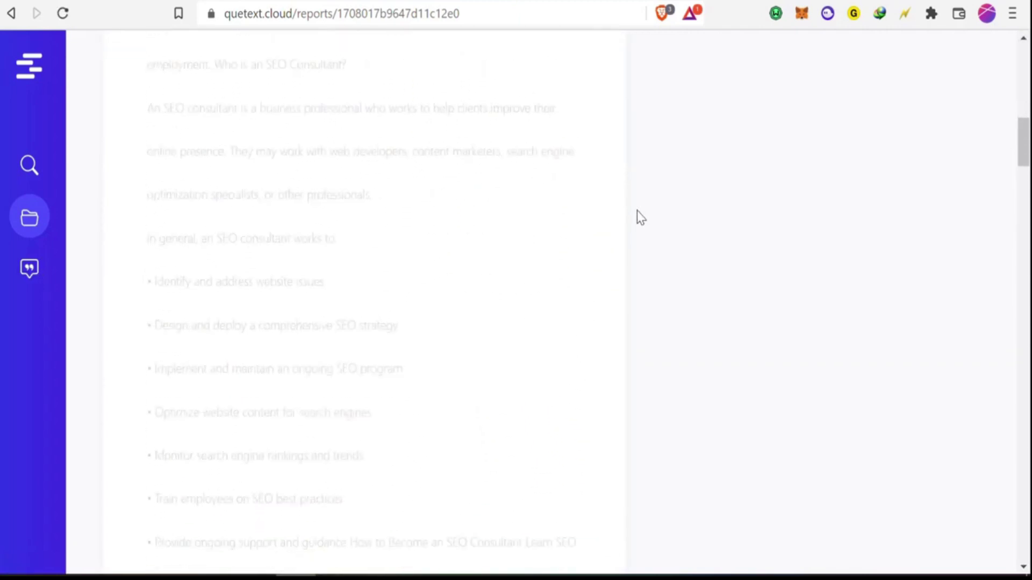
{"action": "scroll", "coordinate": [637, 210], "scroll_direction": "down", "scroll_amount": 20}
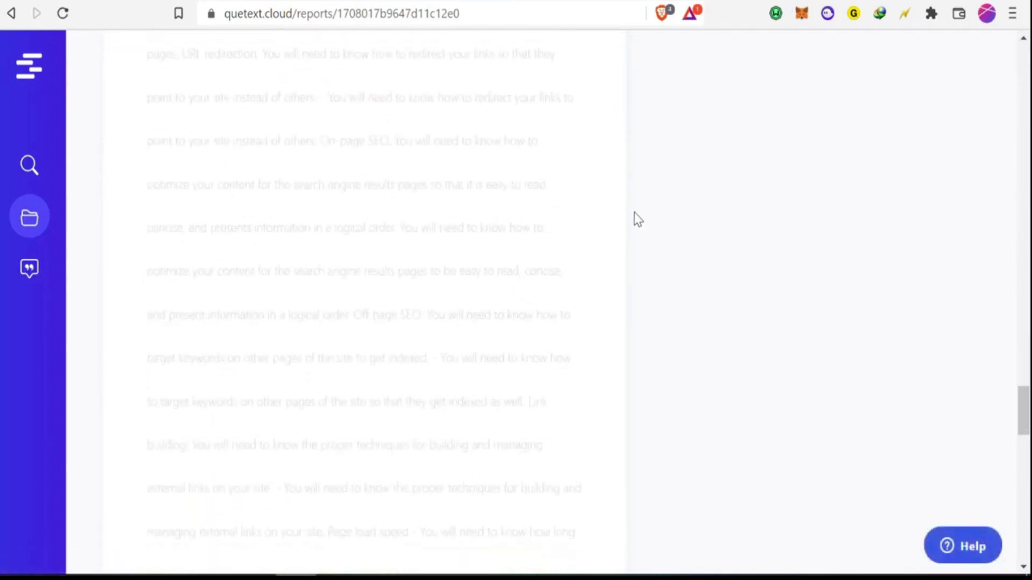
{"action": "scroll", "coordinate": [634, 214], "scroll_direction": "down", "scroll_amount": 6}
{"action": "scroll", "coordinate": [634, 215], "scroll_direction": "up", "scroll_amount": 5}
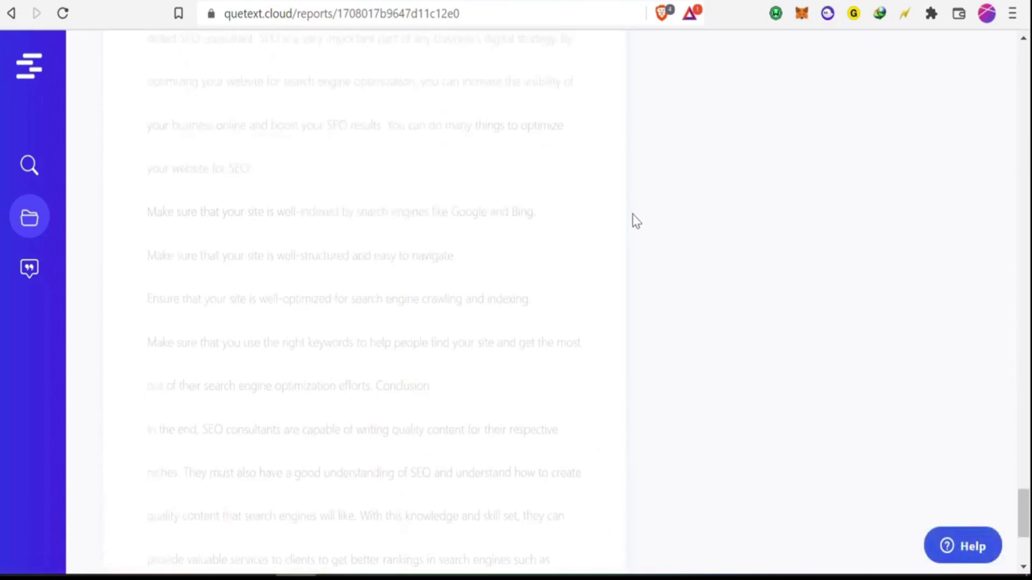
{"action": "scroll", "coordinate": [628, 221], "scroll_direction": "up", "scroll_amount": 10}
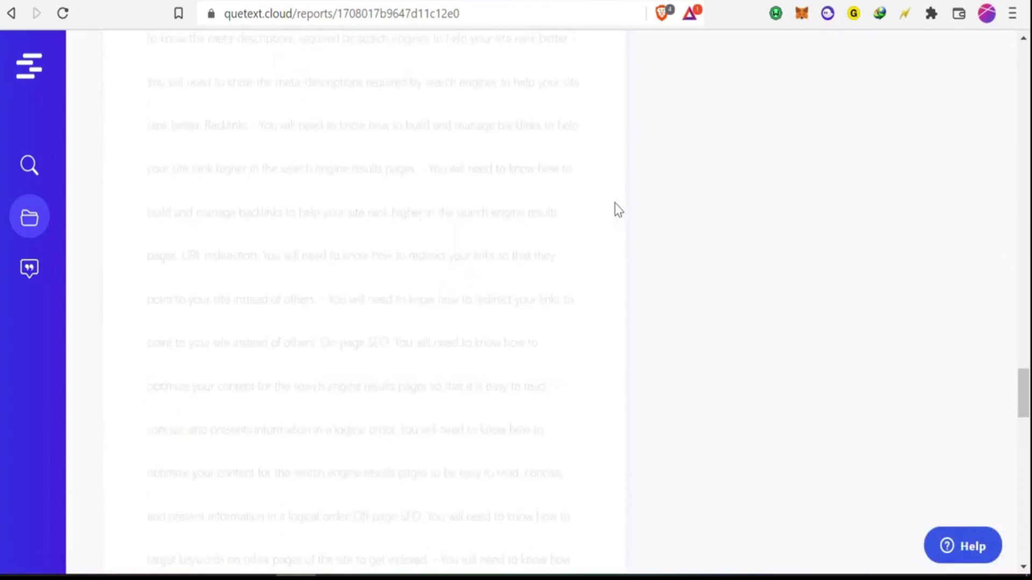
{"action": "scroll", "coordinate": [618, 210], "scroll_direction": "up", "scroll_amount": 15}
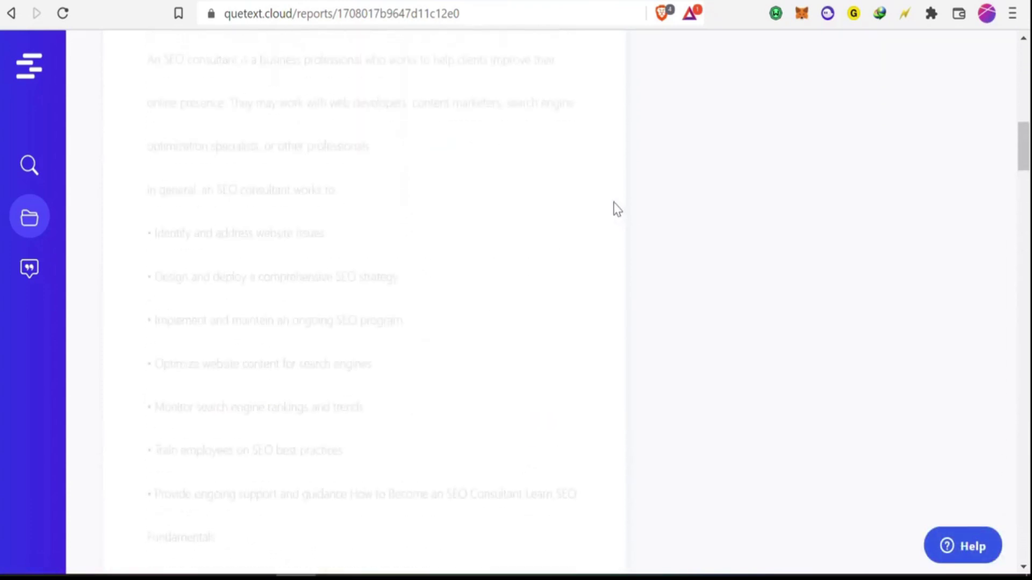
{"action": "scroll", "coordinate": [617, 208], "scroll_direction": "up", "scroll_amount": 4}
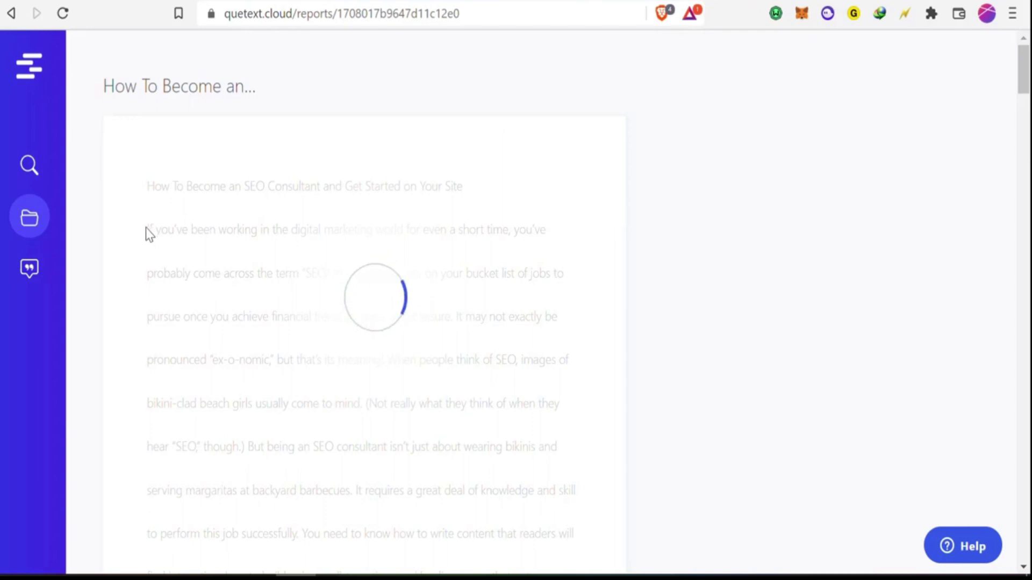
{"action": "scroll", "coordinate": [130, 194], "scroll_direction": "down", "scroll_amount": 20}
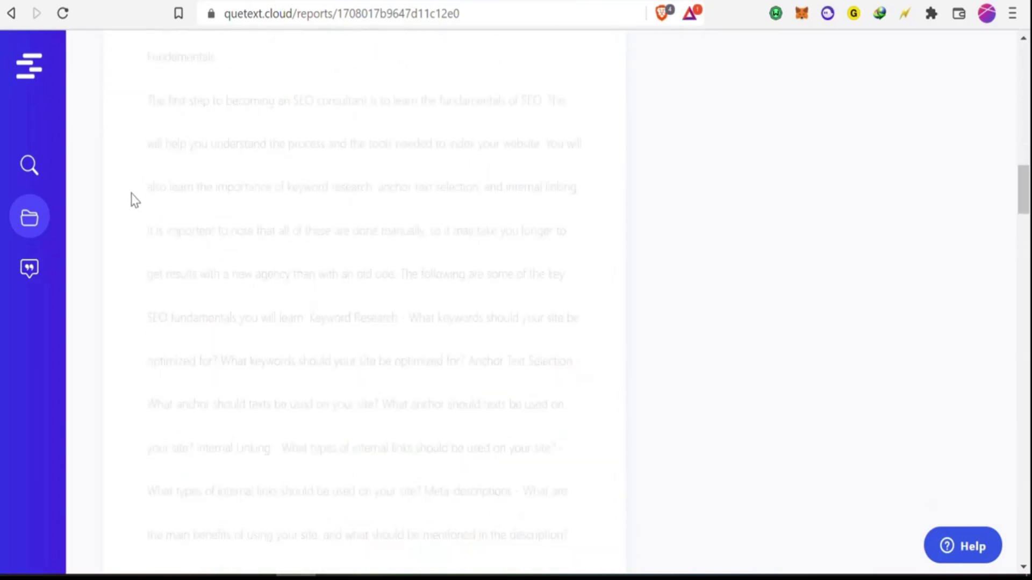
{"action": "scroll", "coordinate": [136, 191], "scroll_direction": "down", "scroll_amount": 15}
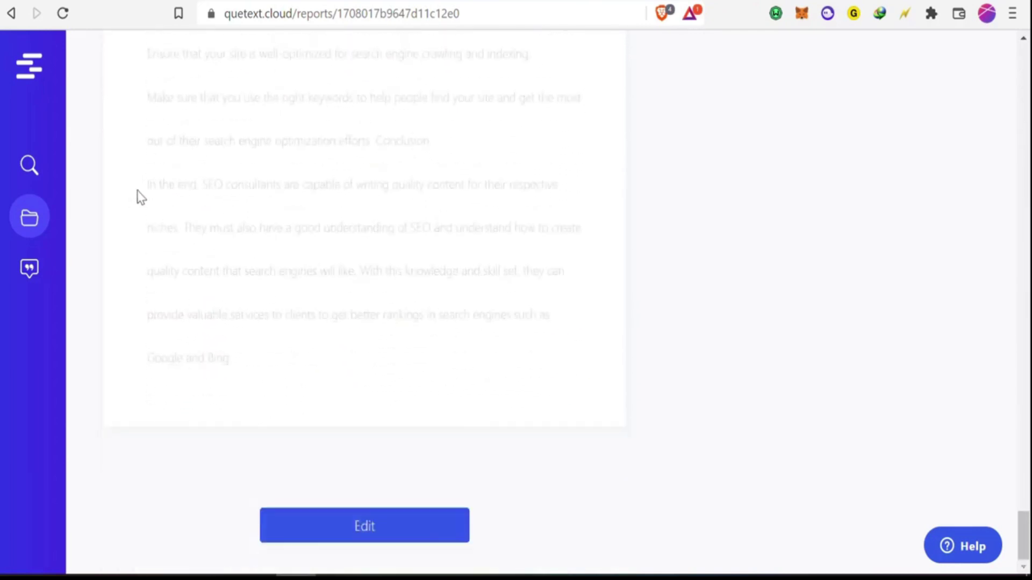
{"action": "scroll", "coordinate": [473, 218], "scroll_direction": "up", "scroll_amount": 20}
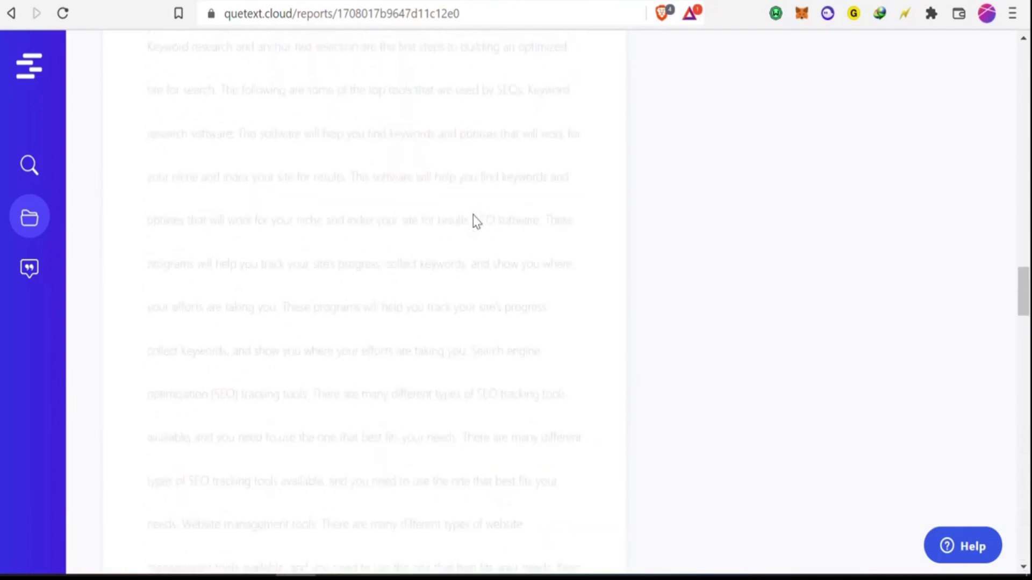
{"action": "scroll", "coordinate": [471, 215], "scroll_direction": "up", "scroll_amount": 15}
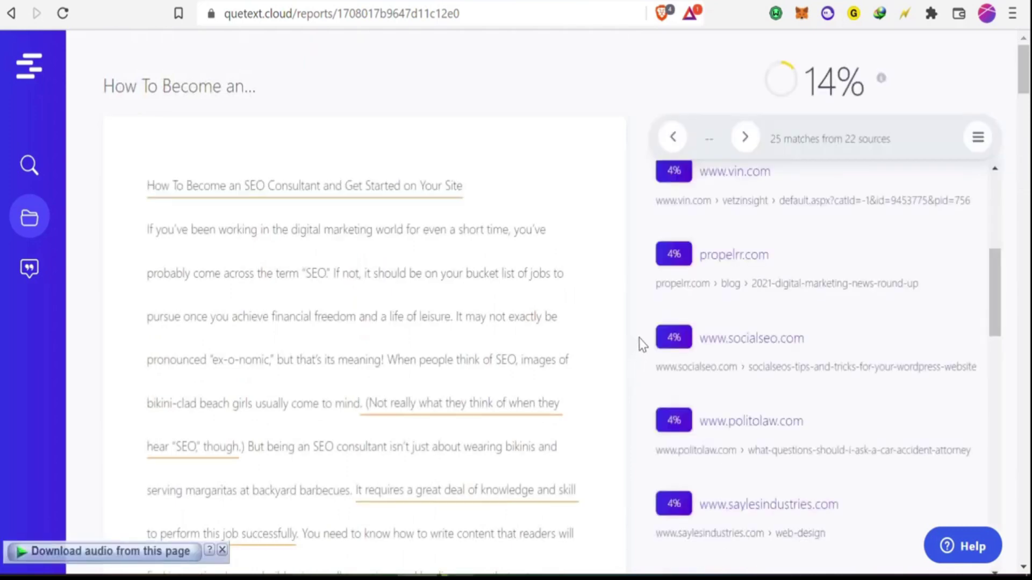
Step: Inspect the first plagiarism match in the report and delete "and Get Started on Your Site" from the article title in Google Docs
{"action": "scroll", "coordinate": [755, 202], "scroll_direction": "up", "scroll_amount": 3}
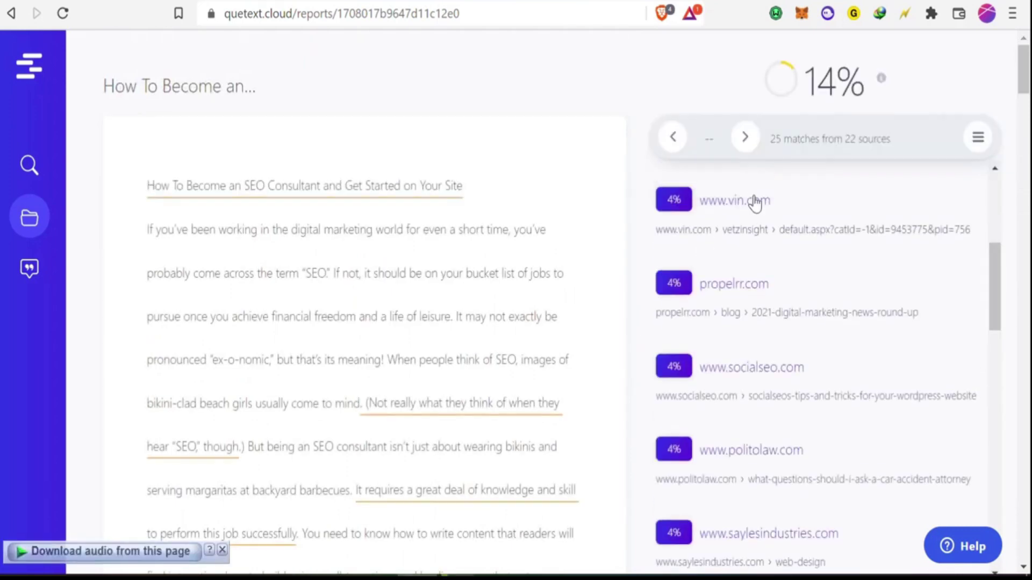
{"action": "left_click", "coordinate": [745, 138]}
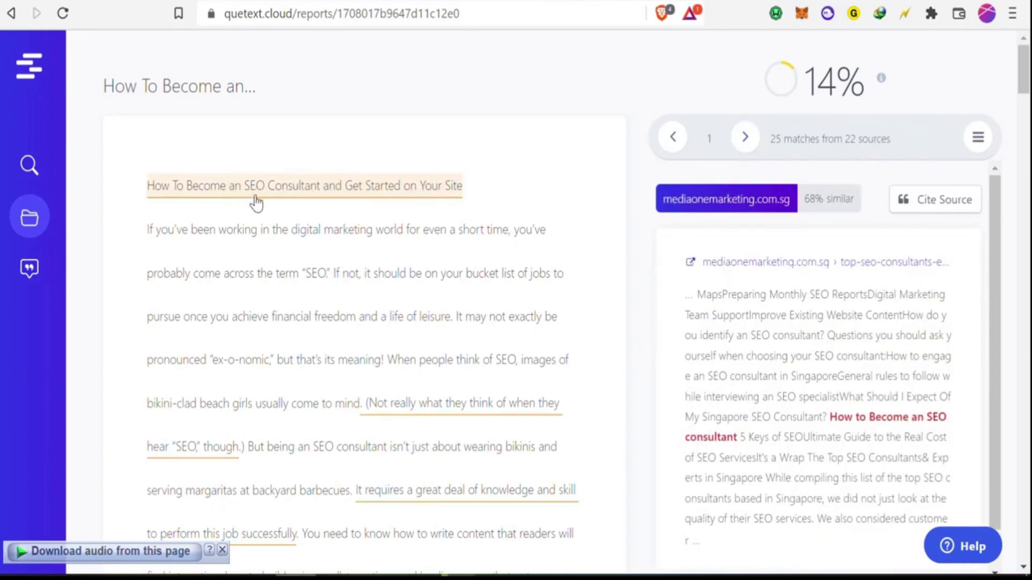
{"action": "scroll", "coordinate": [699, 289], "scroll_direction": "down", "scroll_amount": 1}
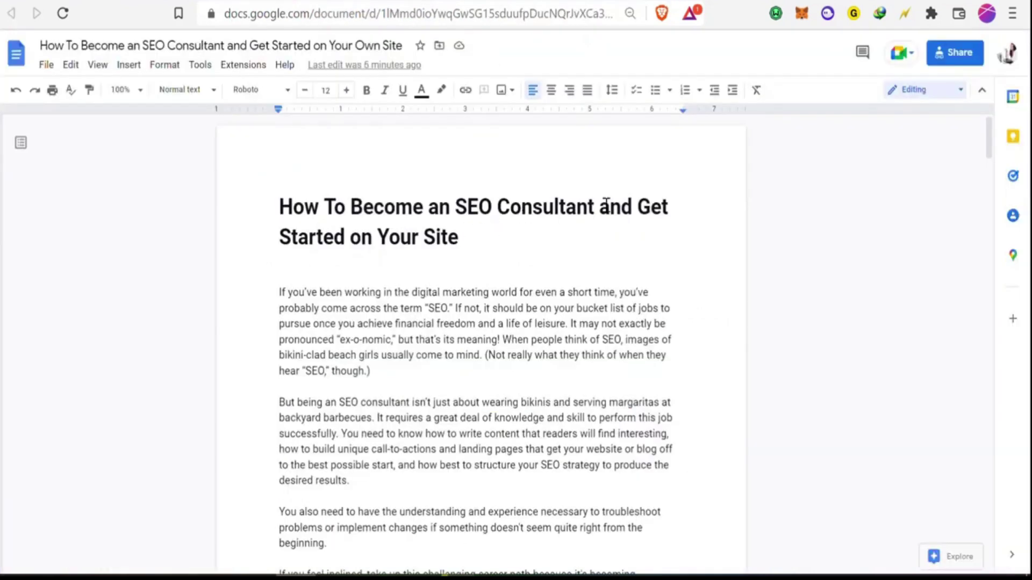
{"action": "left_click_drag", "start_coordinate": [600, 207], "coordinate": [633, 235]}
{"action": "key", "text": "BackSpace"}
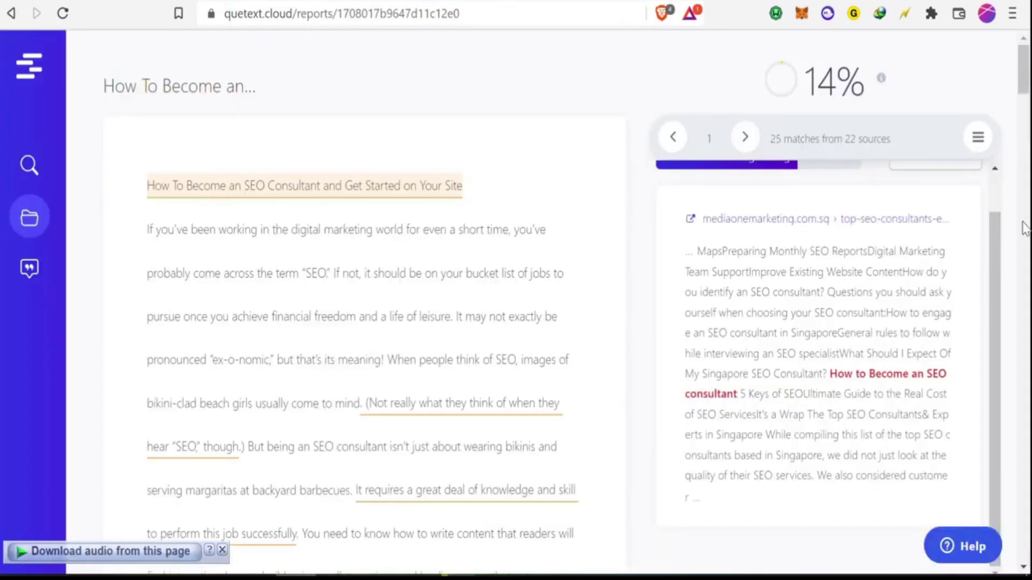
Step: In the Quetext report, examine the second match and the underlined passages through the rest of the article
{"action": "scroll", "coordinate": [615, 228], "scroll_direction": "down", "scroll_amount": 5}
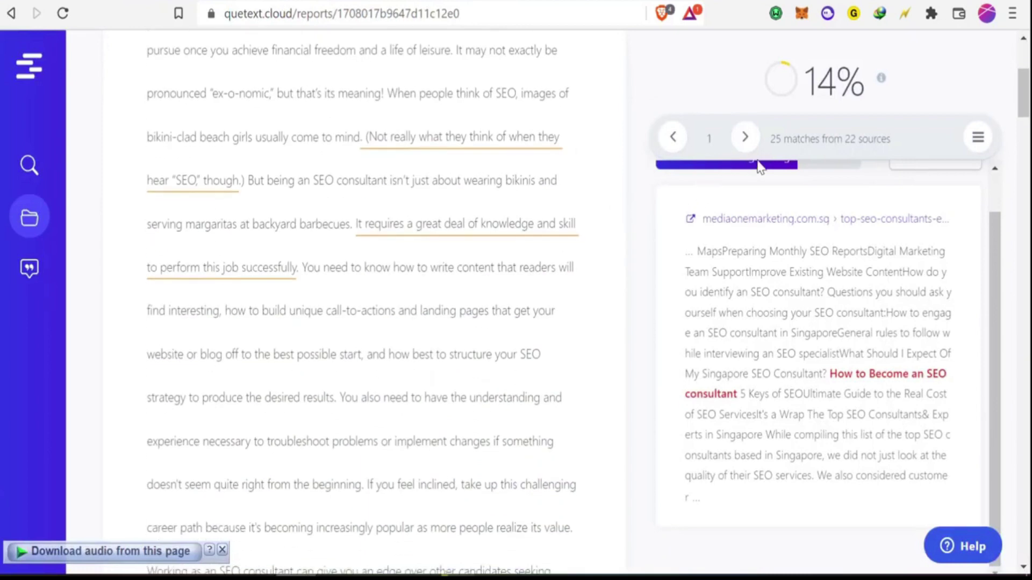
{"action": "left_click", "coordinate": [745, 139]}
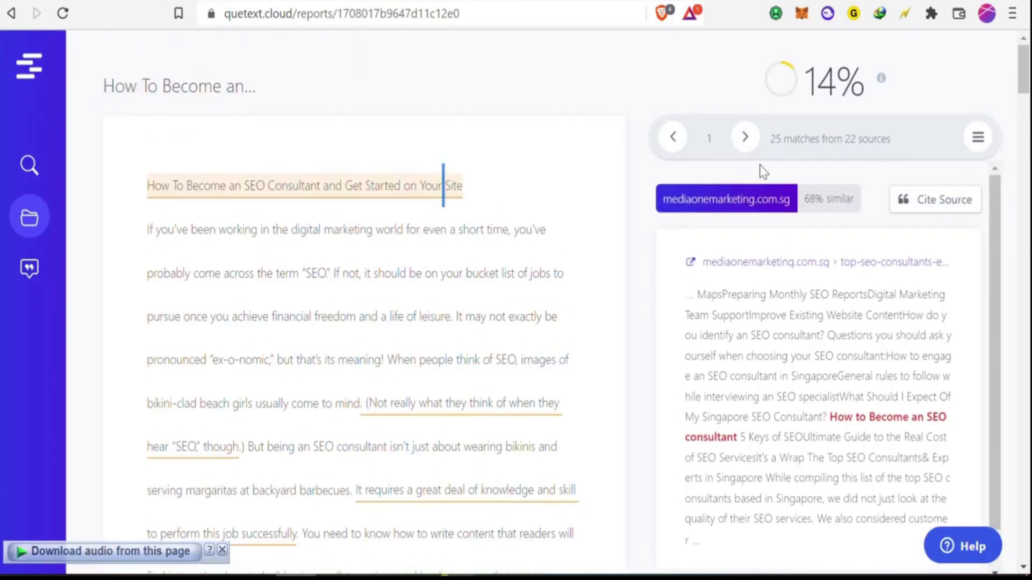
{"action": "left_click", "coordinate": [734, 144]}
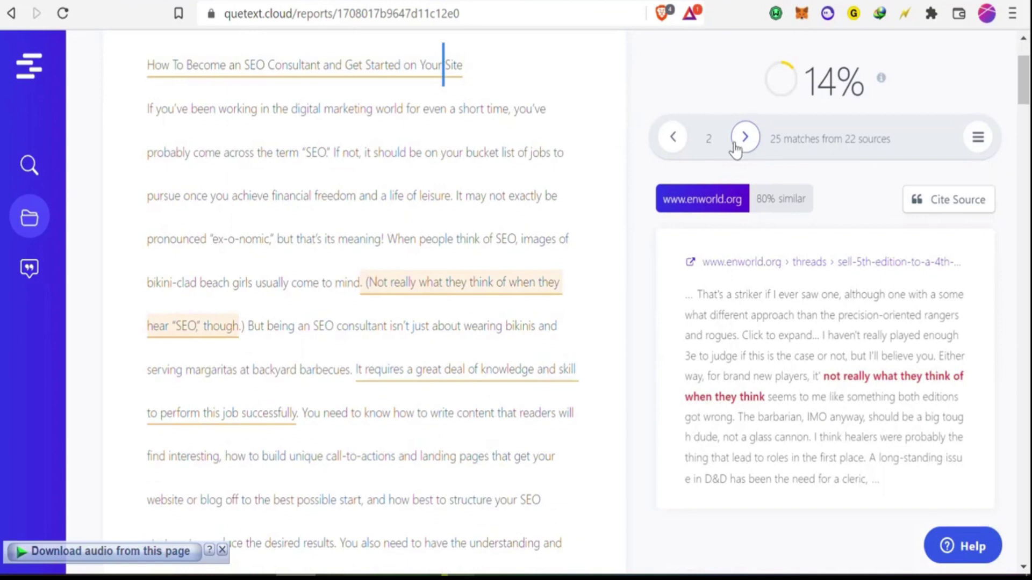
{"action": "scroll", "coordinate": [352, 349], "scroll_direction": "down", "scroll_amount": 15}
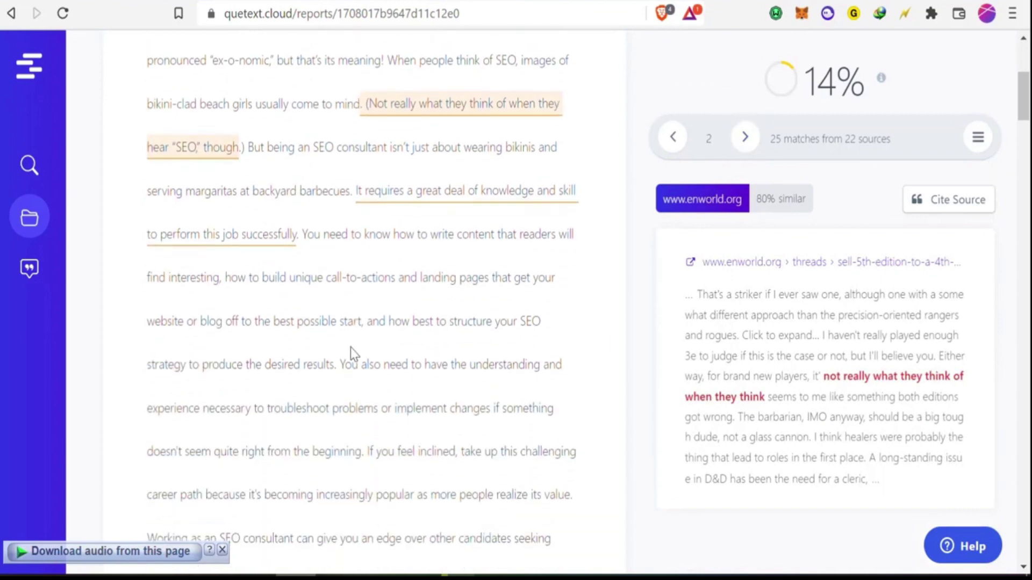
{"action": "scroll", "coordinate": [357, 344], "scroll_direction": "down", "scroll_amount": 10}
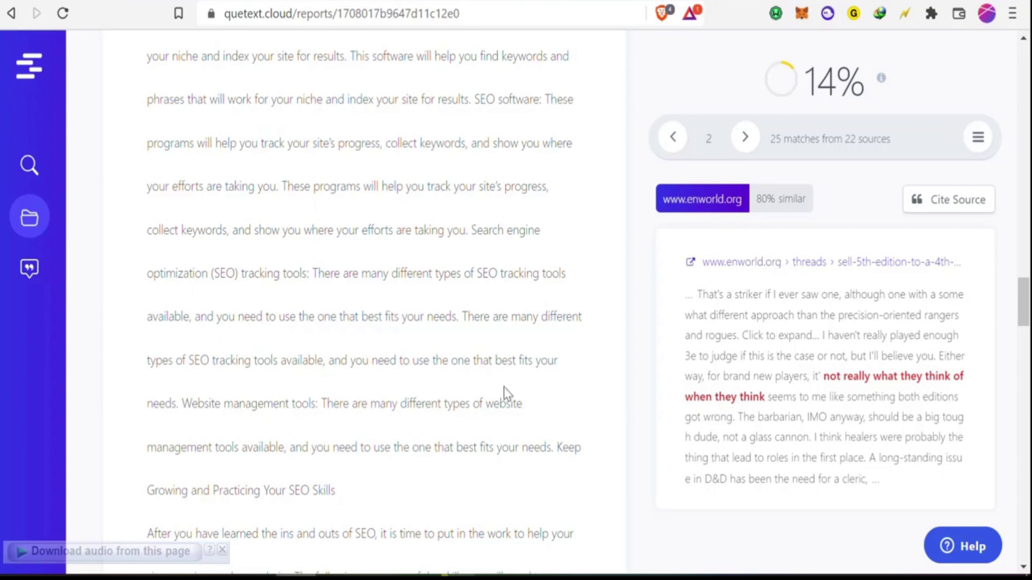
{"action": "scroll", "coordinate": [504, 387], "scroll_direction": "down", "scroll_amount": 20}
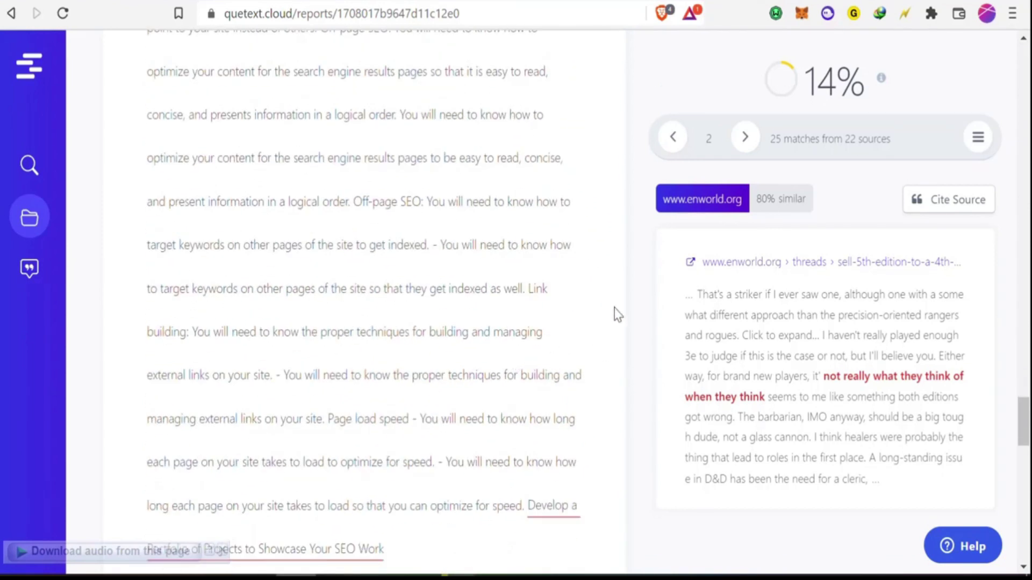
{"action": "scroll", "coordinate": [568, 405], "scroll_direction": "down", "scroll_amount": 10}
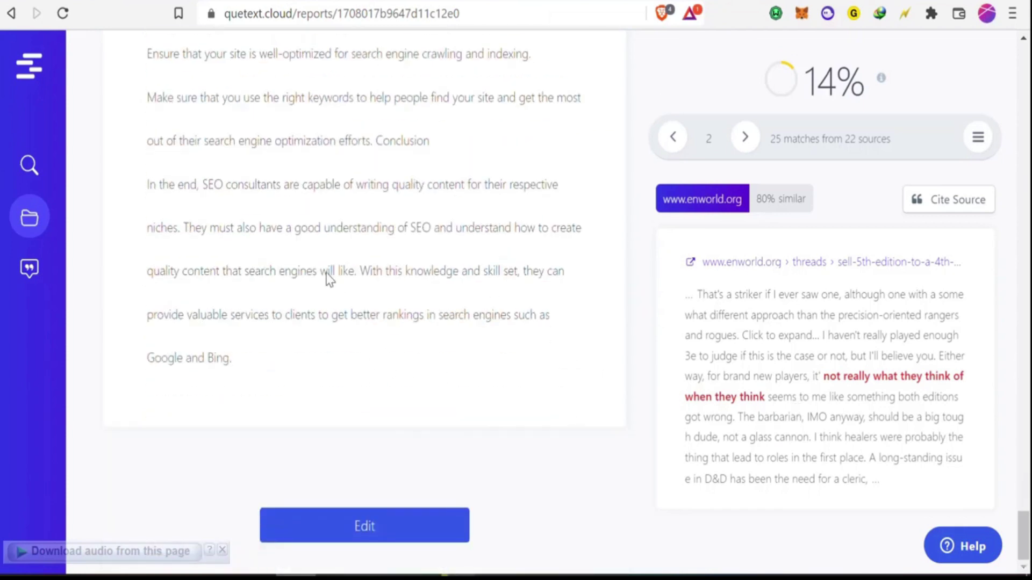
{"action": "scroll", "coordinate": [369, 275], "scroll_direction": "up", "scroll_amount": 15}
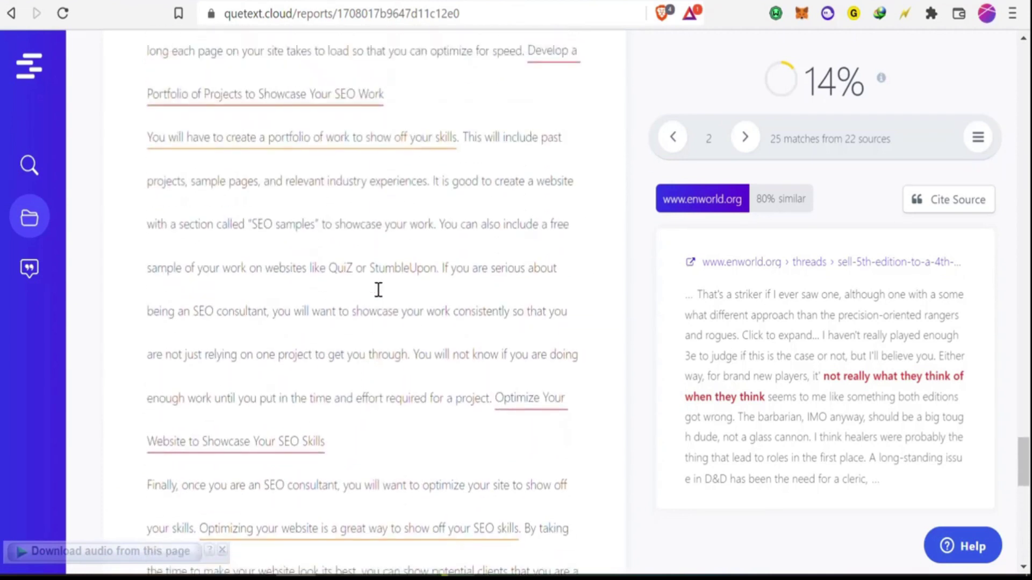
{"action": "scroll", "coordinate": [378, 290], "scroll_direction": "up", "scroll_amount": 5}
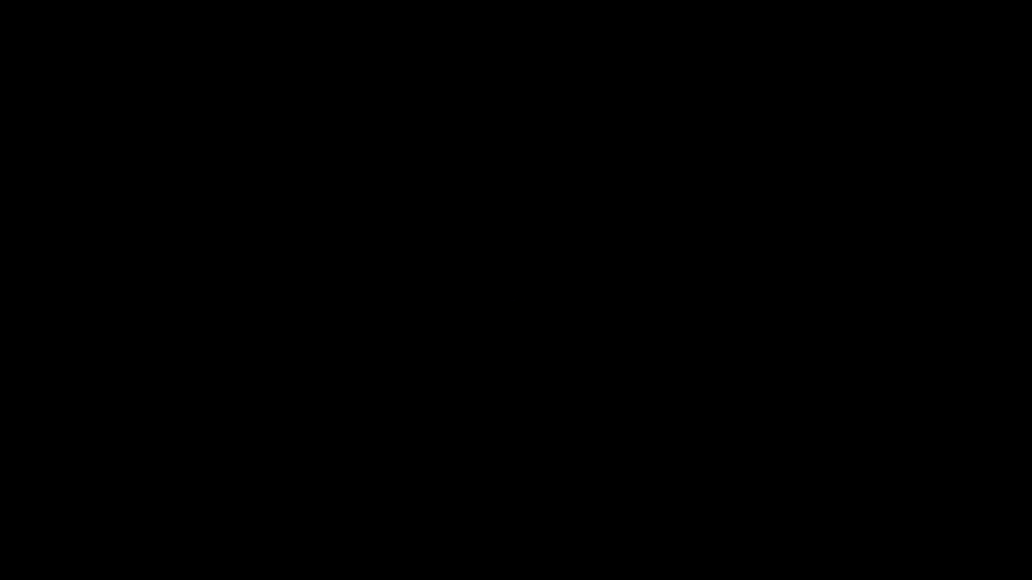